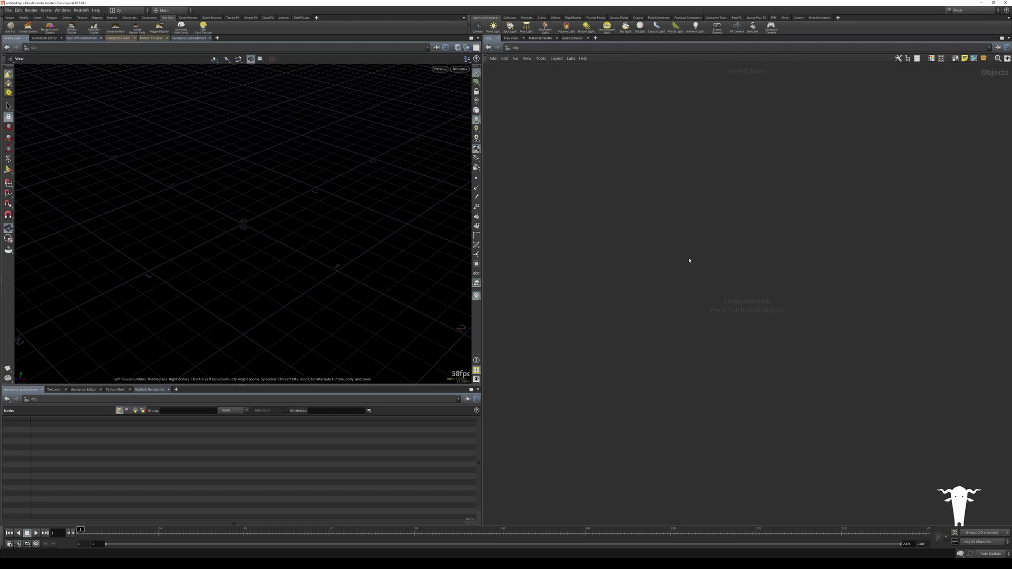
# Step: Add a Geometry object to the scene network and rename it grass
pyautogui.press('Tab')
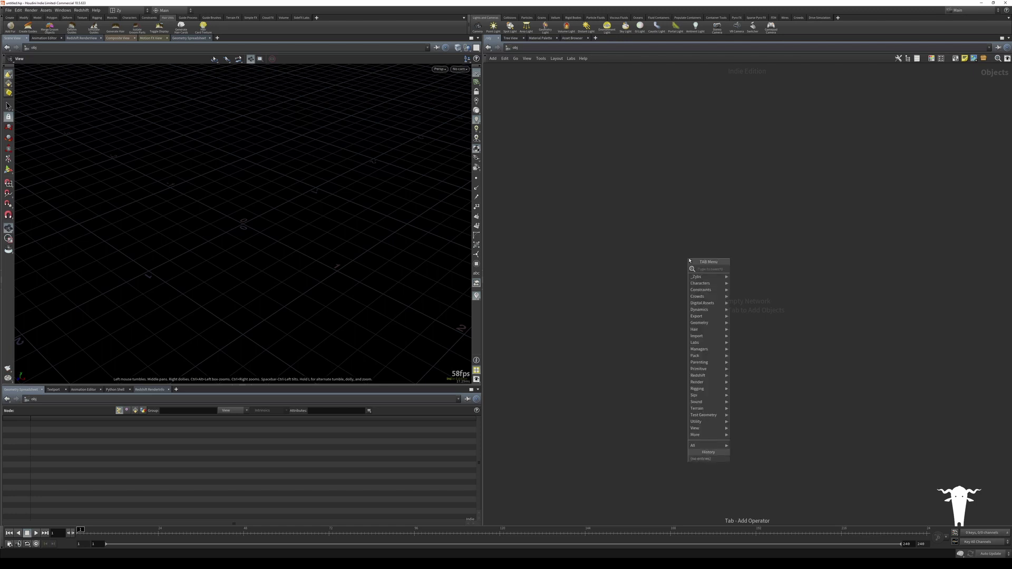
pyautogui.write('geo')
pyautogui.press('Return')
pyautogui.click(690, 261)
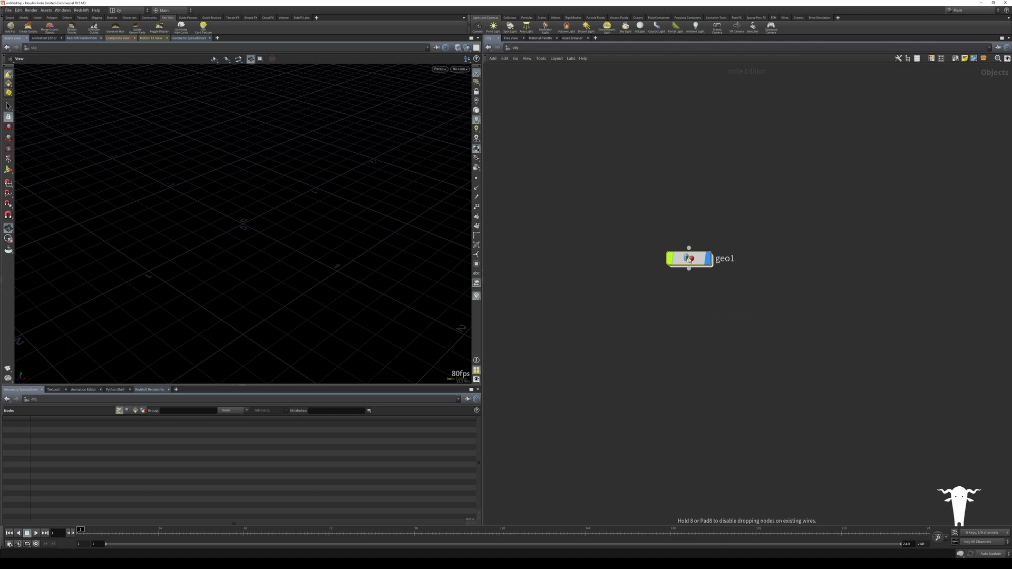
pyautogui.moveTo(690, 259); pyautogui.dragTo(652, 246)
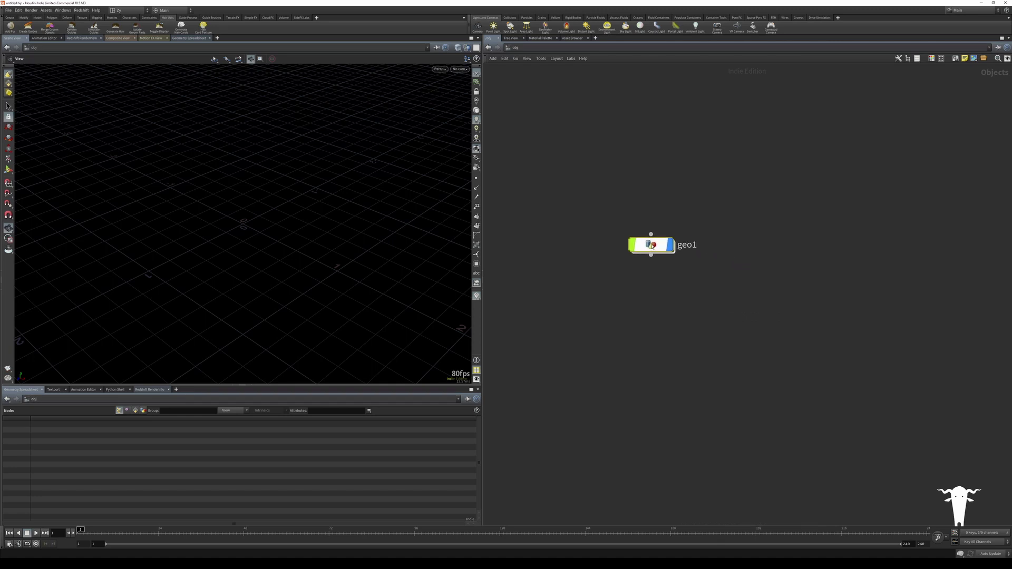
pyautogui.doubleClick(687, 245)
pyautogui.write('grass')
pyautogui.press('Return')
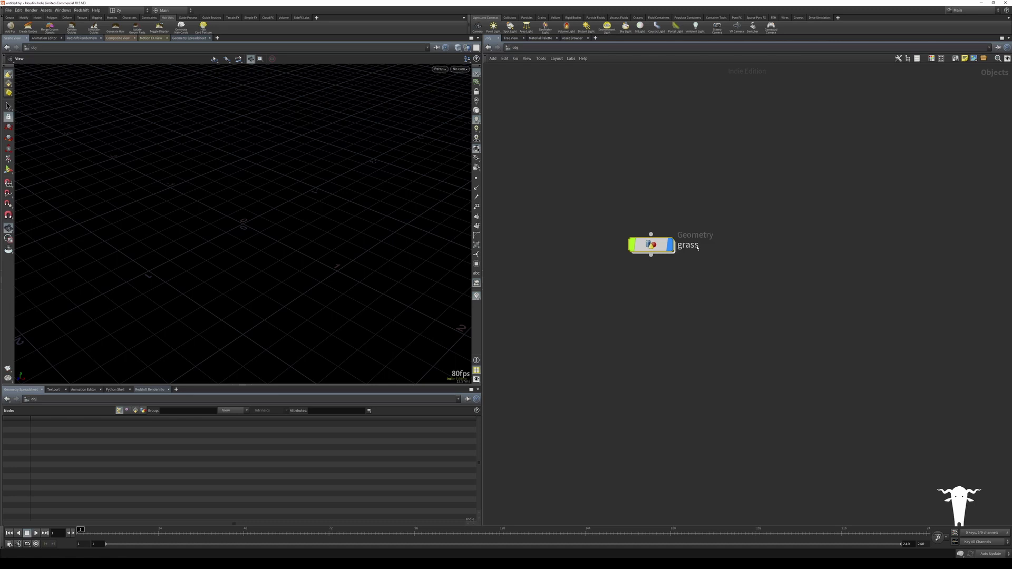
# Step: Enter the grass object's network and add a Grid node
pyautogui.doubleClick(654, 244)
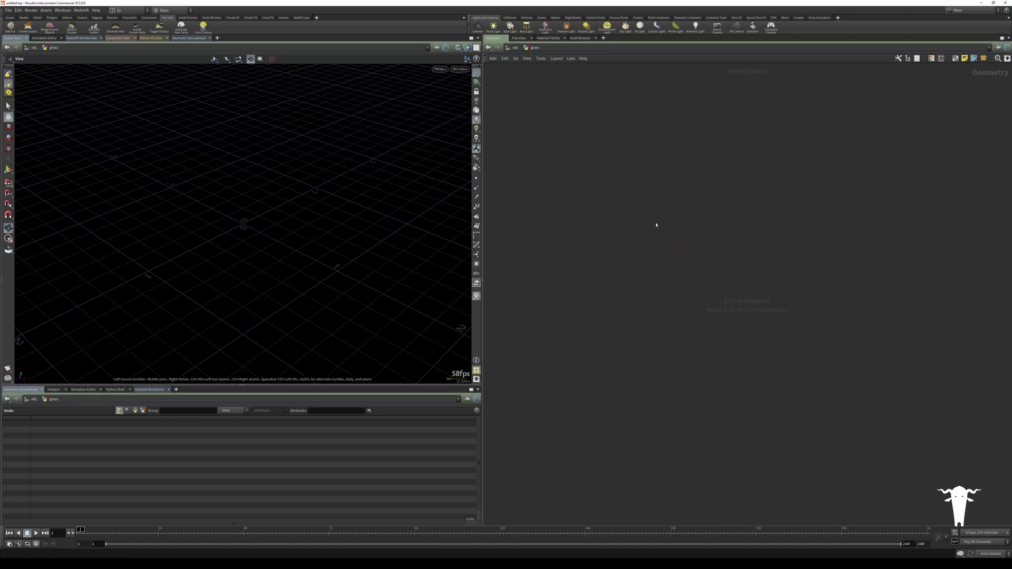
pyautogui.press('Tab')
pyautogui.write('grid')
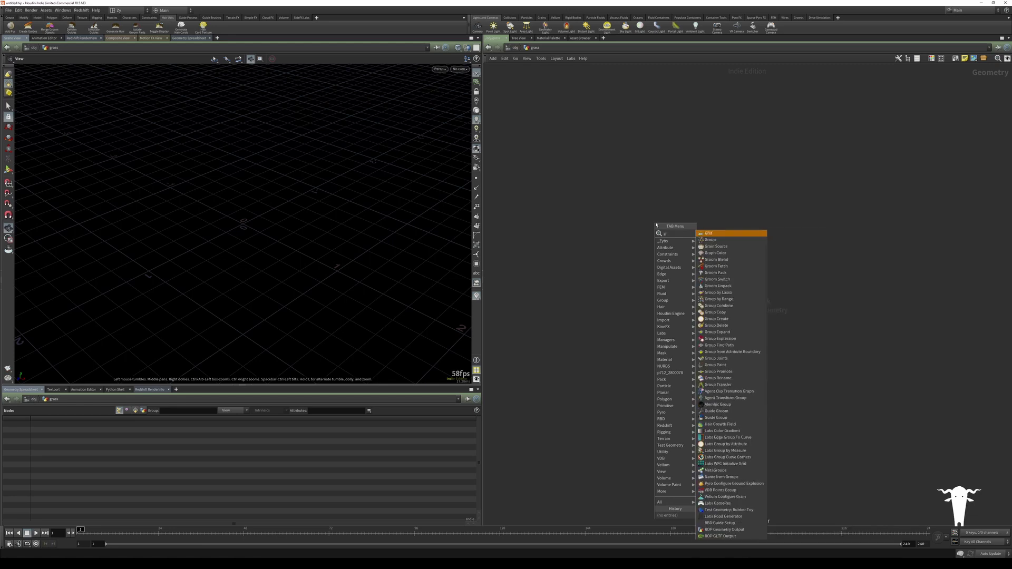
pyautogui.press('Return')
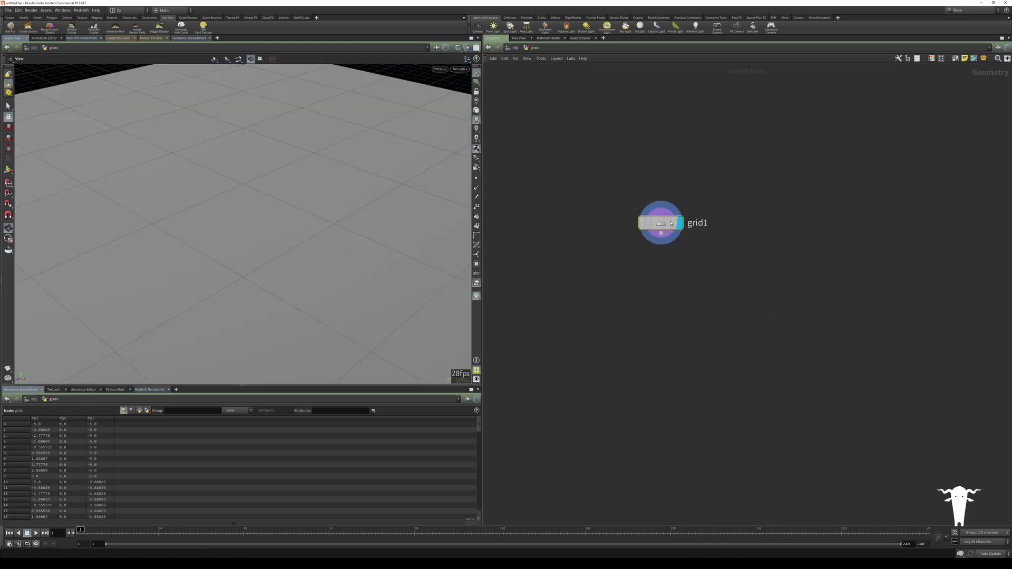
pyautogui.click(769, 201)
# Step: Show the grid's parameters and set its size to 4 by 4, keeping the ZX Plane orientation
pyautogui.press('p')
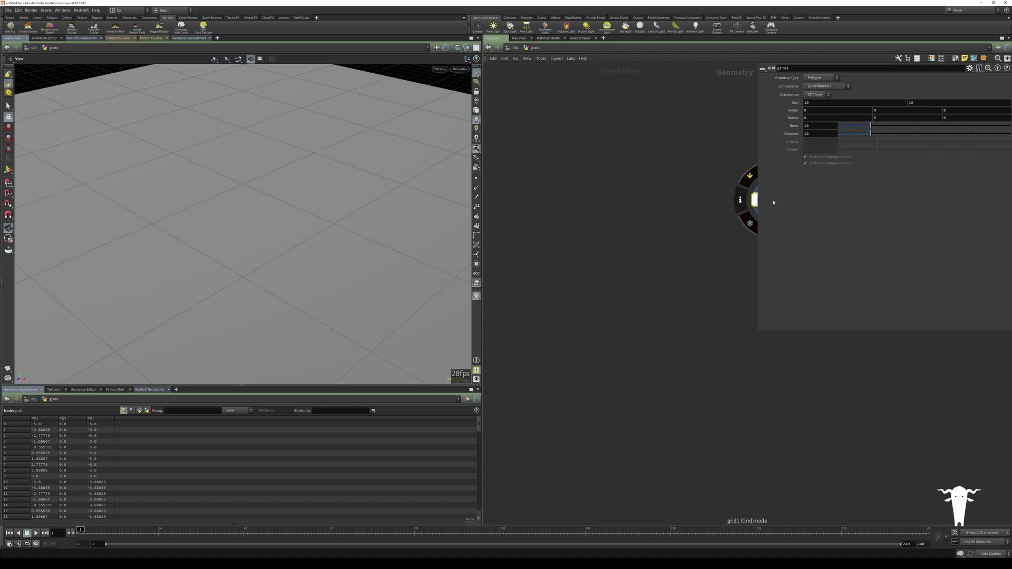
pyautogui.click(815, 95)
pyautogui.click(813, 114)
pyautogui.doubleClick(808, 103)
pyautogui.write('4')
pyautogui.press('Tab')
pyautogui.write('4')
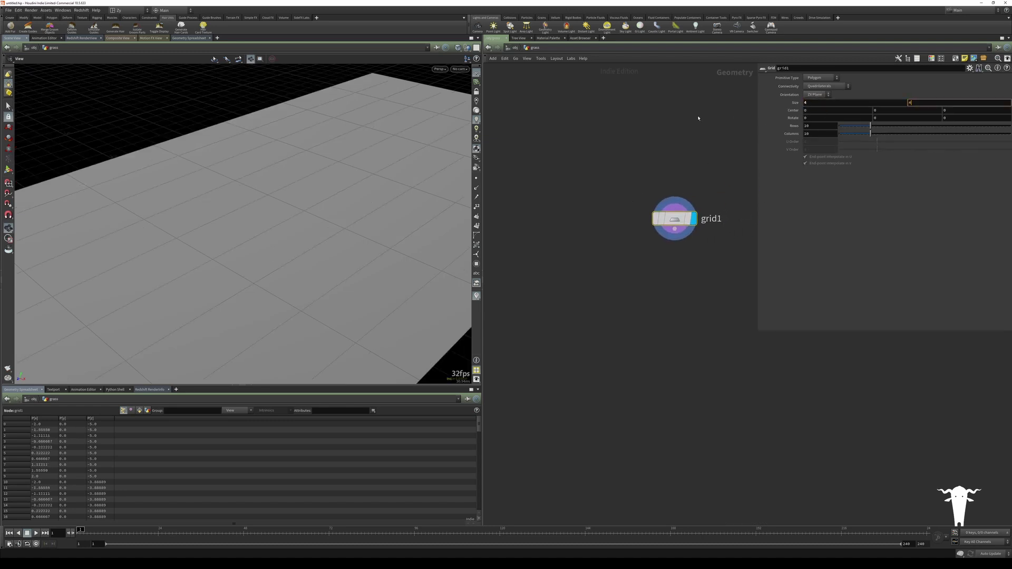
pyautogui.press('Return')
pyautogui.scroll(-5, 331, 185)
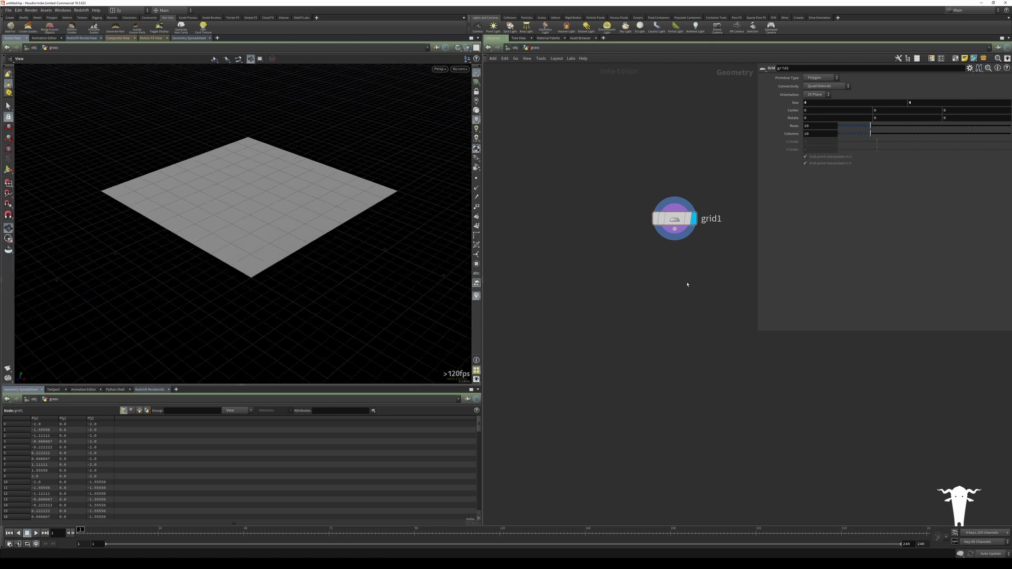
# Step: Add a Scatter node below the grid, fed by the grid, and make it the displayed node
pyautogui.press('Tab')
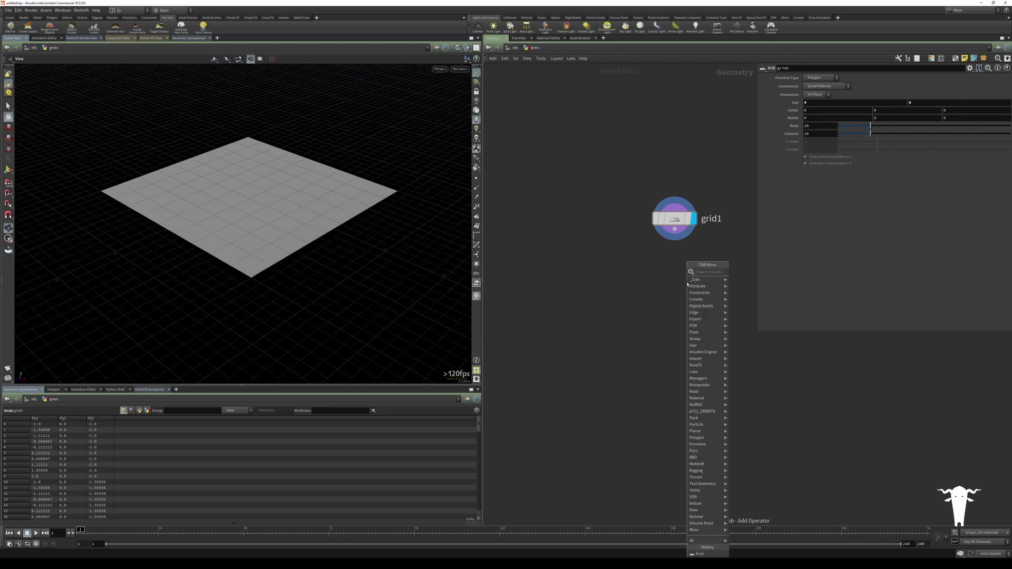
pyautogui.write('scatter')
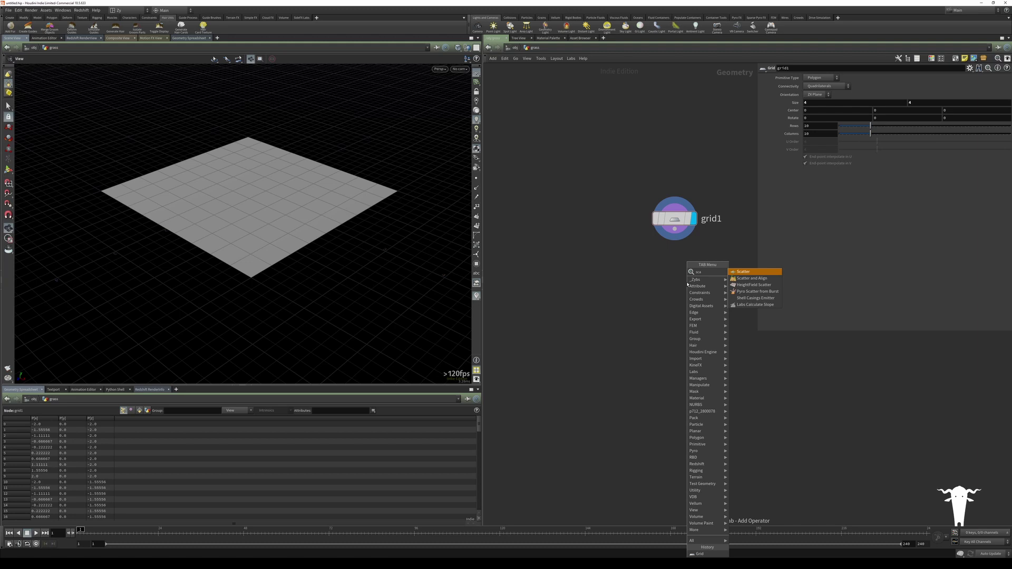
pyautogui.press('Return')
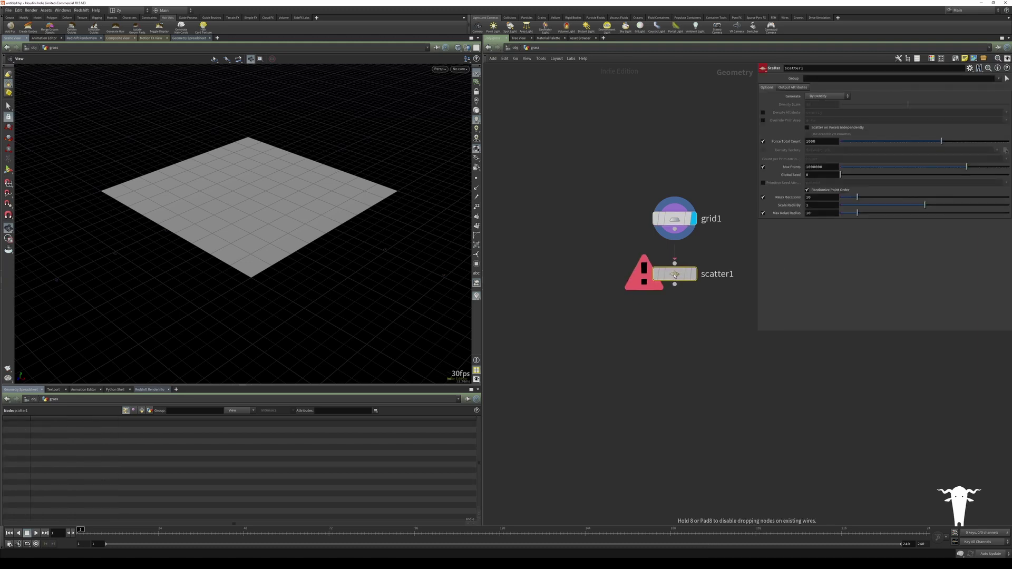
pyautogui.click(679, 271)
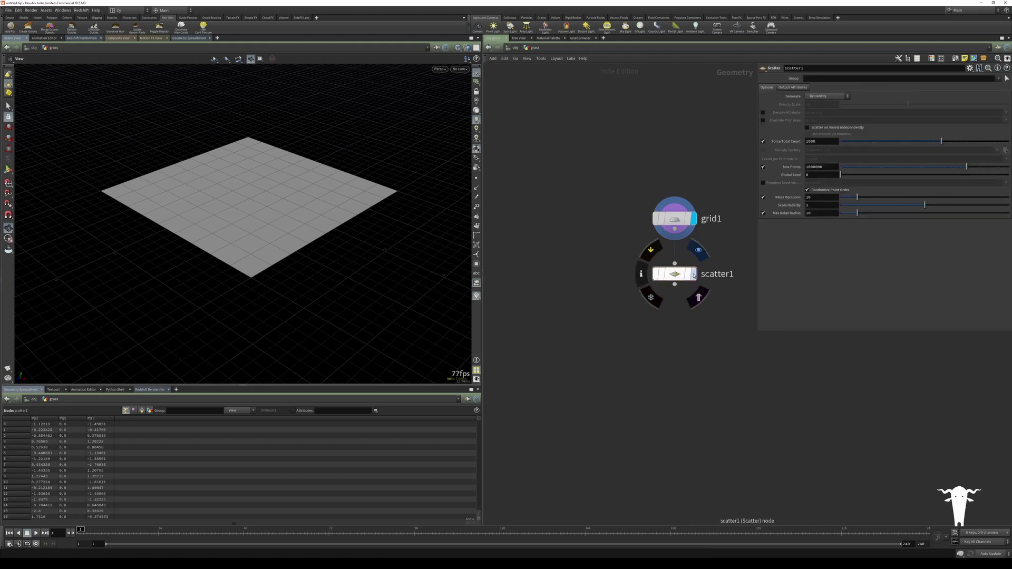
pyautogui.press('r')
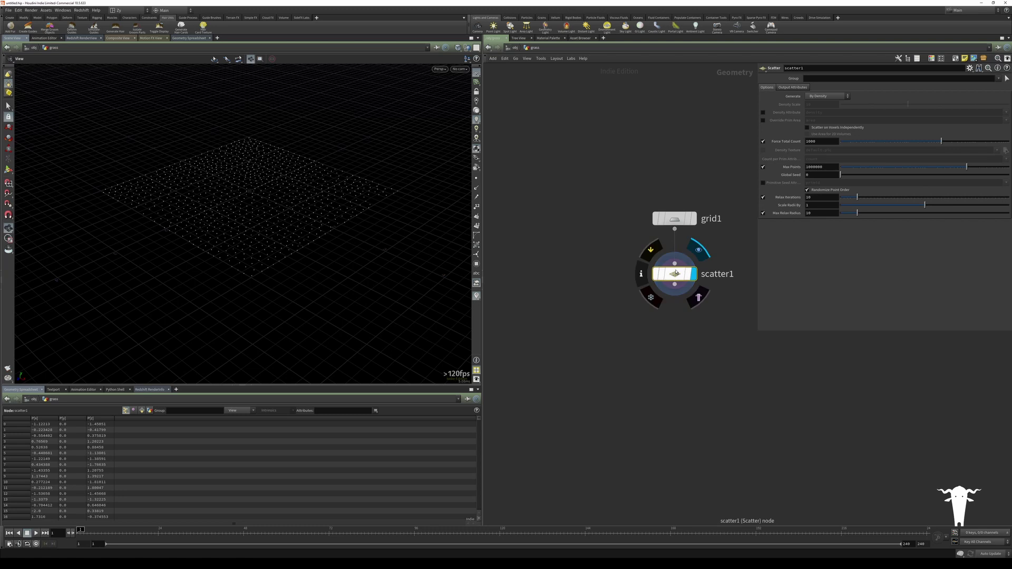
pyautogui.moveTo(676, 273); pyautogui.dragTo(677, 298)
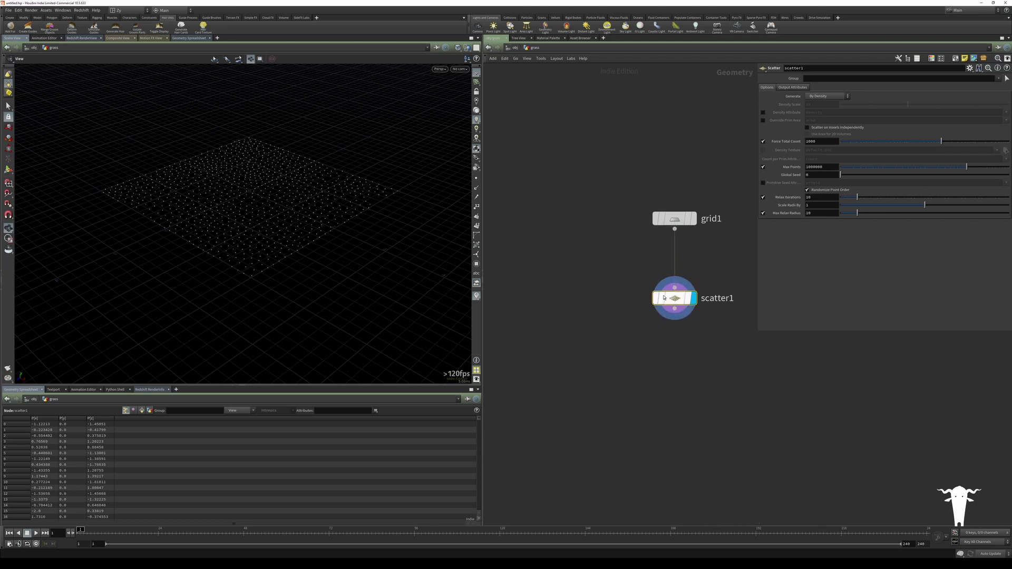
# Step: Insert a Normal node between the grid and the scatter, adding normals to Points
pyautogui.press('Tab')
pyautogui.write('normal')
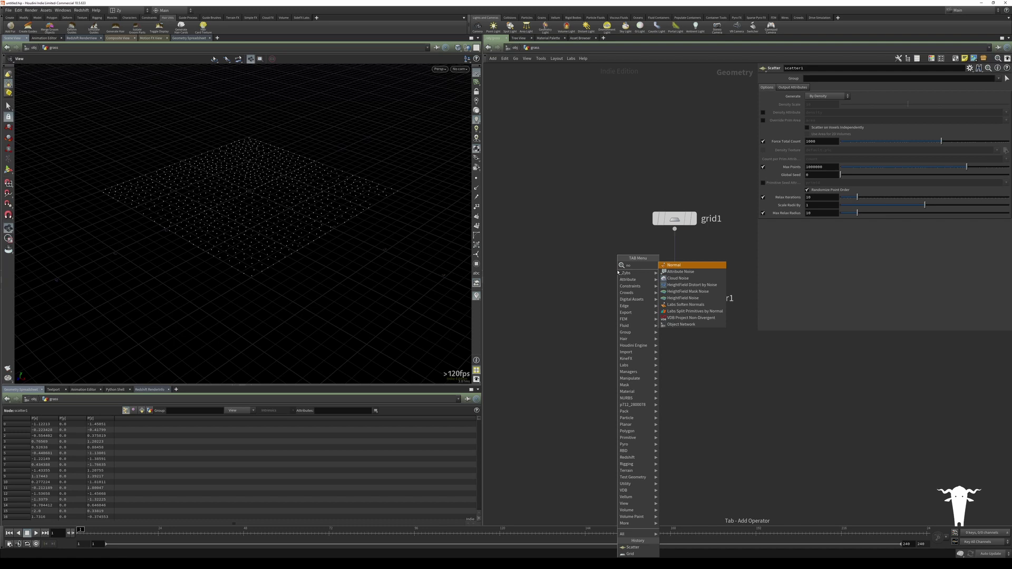
pyautogui.press('Return')
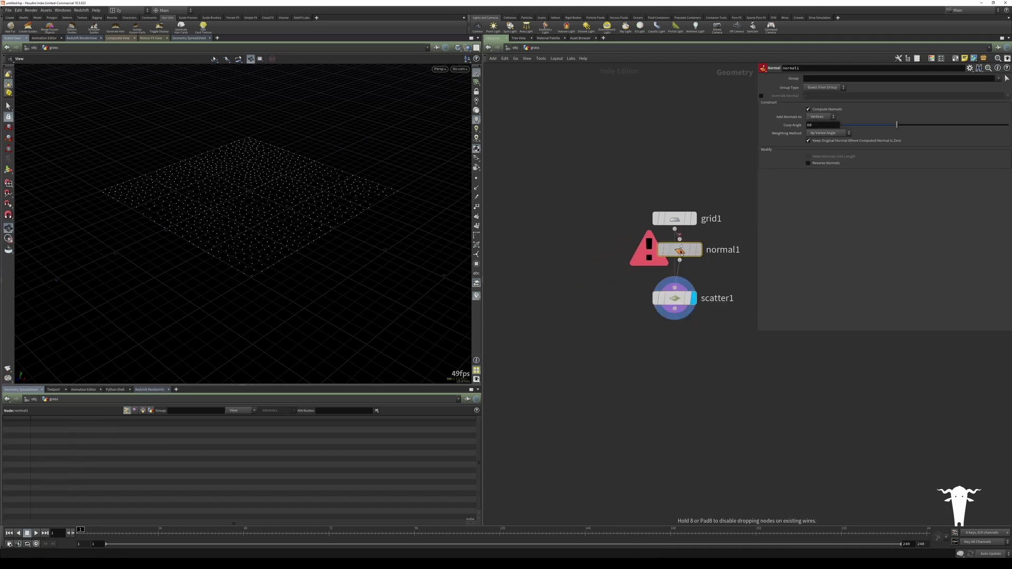
pyautogui.click(675, 264)
pyautogui.moveTo(675, 264); pyautogui.dragTo(674, 263)
pyautogui.moveTo(608, 285); pyautogui.dragTo(608, 265, button='middle')
pyautogui.click(818, 116)
pyautogui.click(818, 117)
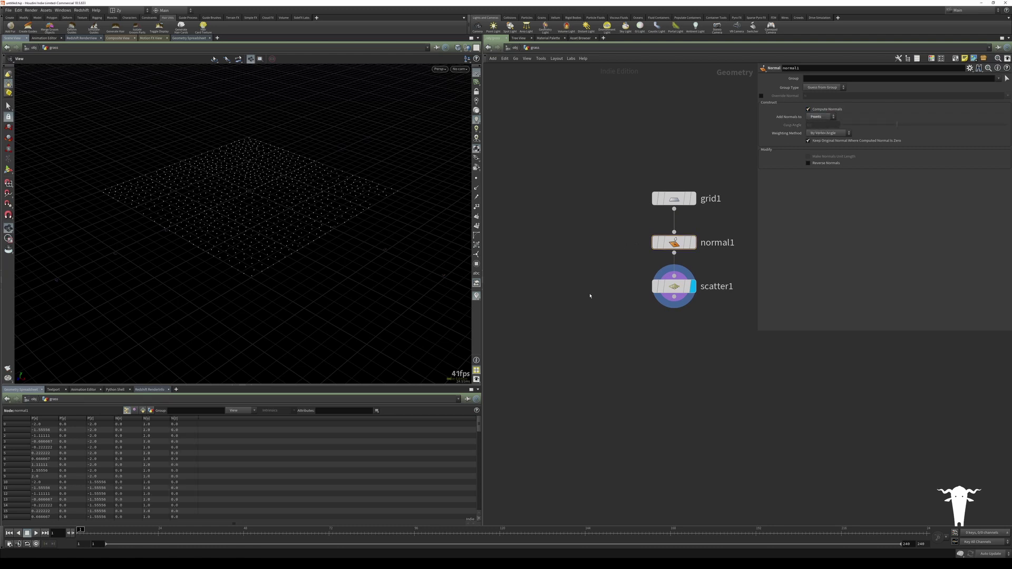
# Step: Add a Copy to Points node, wire the scatter into its target points input, and display it
pyautogui.press('Tab')
pyautogui.write('copy')
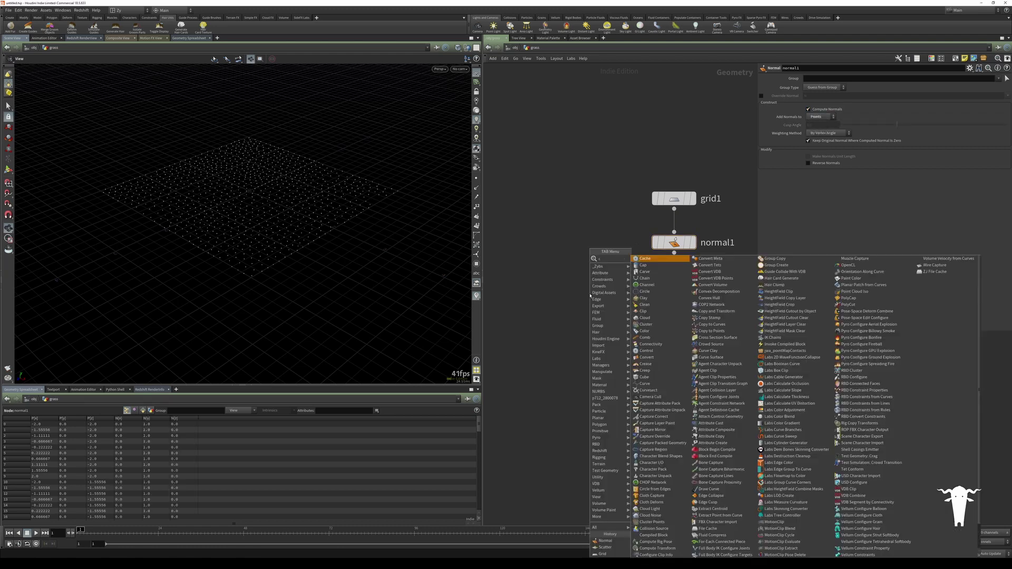
pyautogui.press('Down')
pyautogui.press('Down')
pyautogui.press('Down')
pyautogui.press('Down')
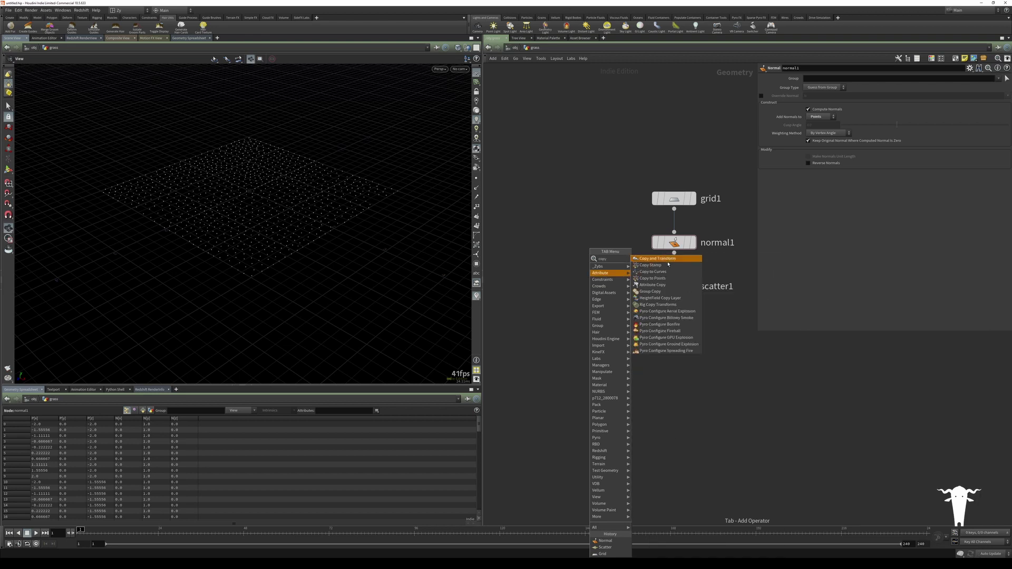
pyautogui.press('Up')
pyautogui.press('Return')
pyautogui.click(613, 354)
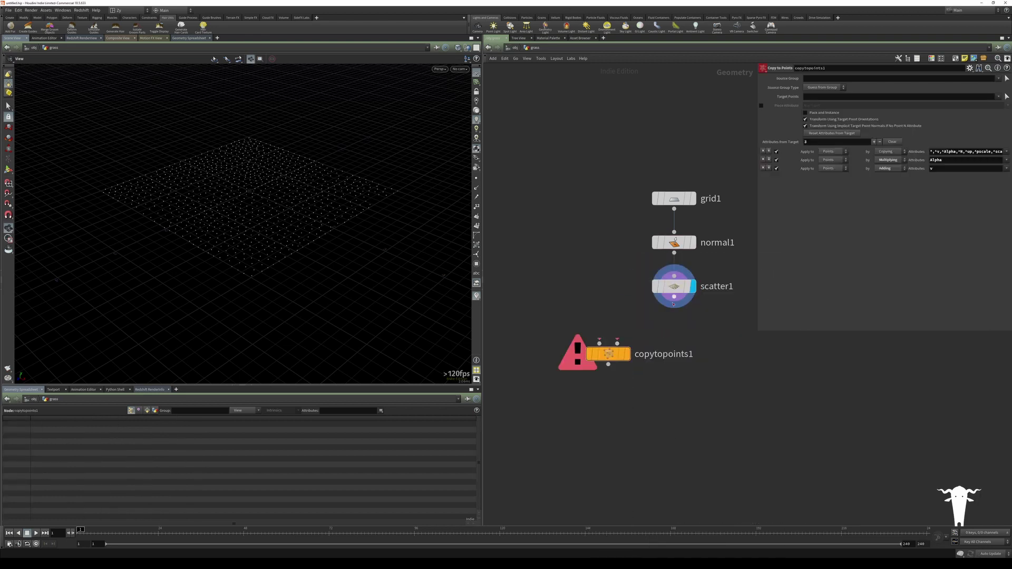
pyautogui.click(628, 354)
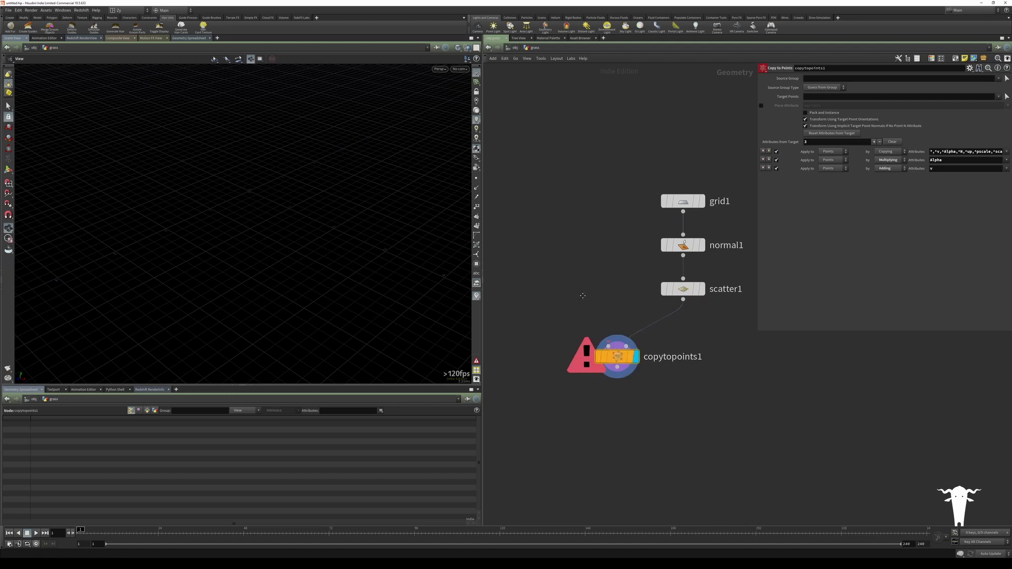
# Step: Add a Line node with 10 points and connect it to Copy to Points as the geometry to copy
pyautogui.press('Tab')
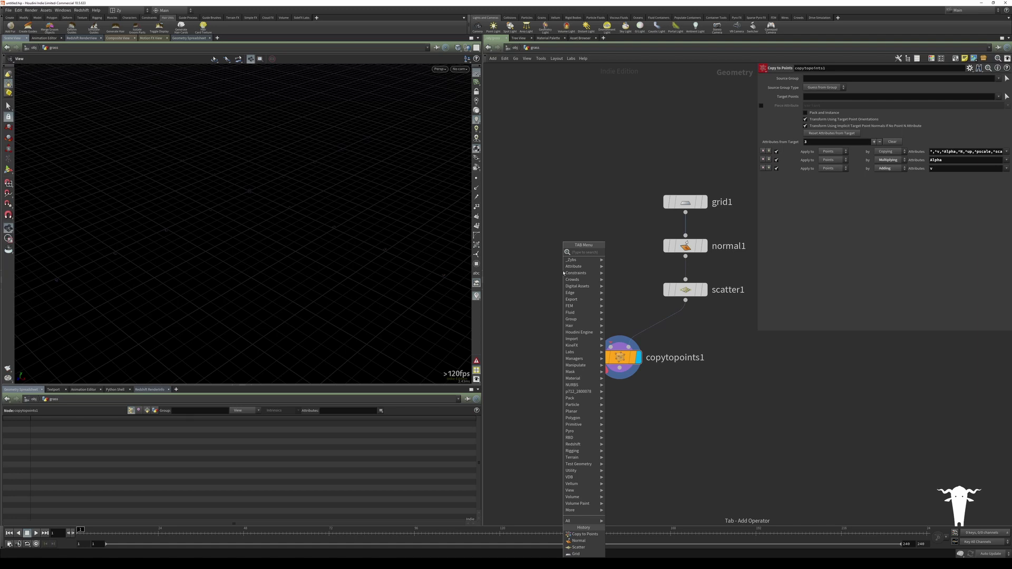
pyautogui.write('line')
pyautogui.press('Return')
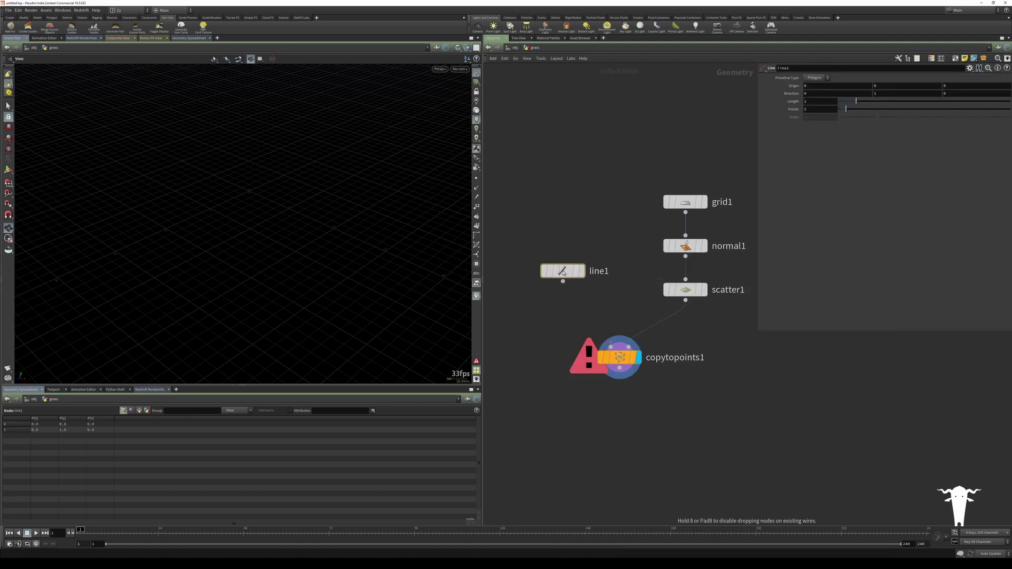
pyautogui.click(552, 247)
pyautogui.click(814, 110)
pyautogui.write('10')
pyautogui.press('Return')
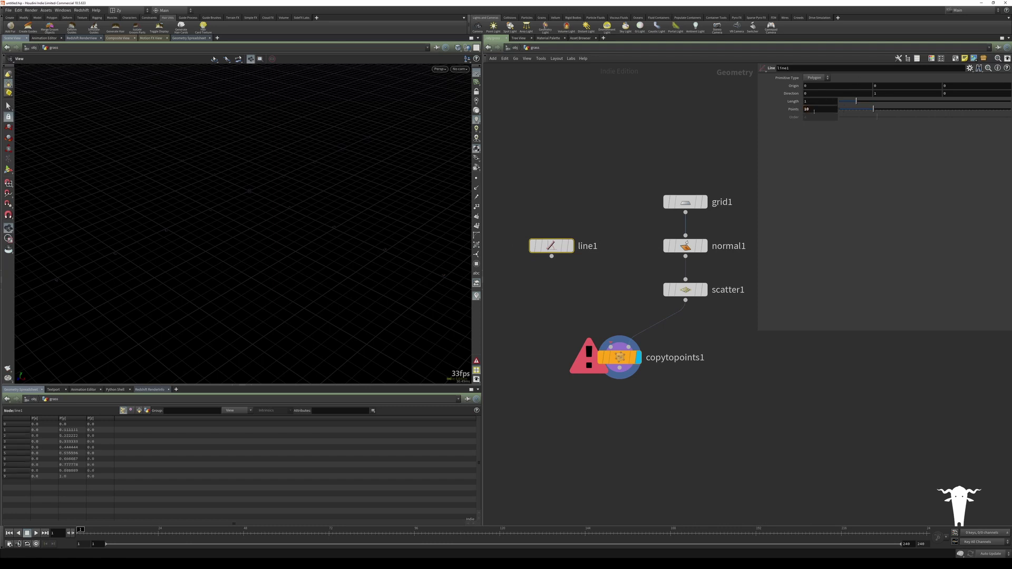
pyautogui.moveTo(551, 257); pyautogui.dragTo(610, 346)
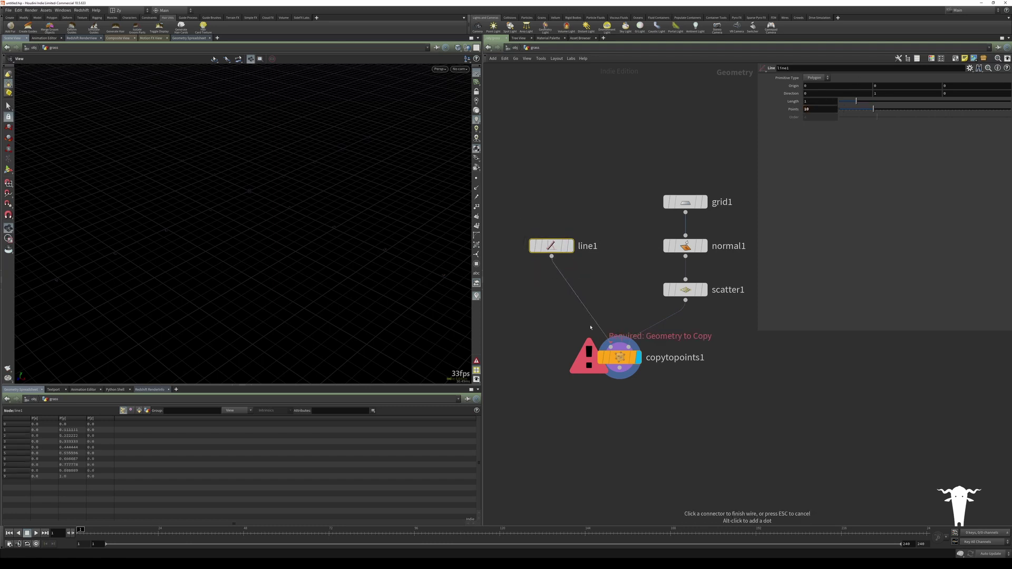
pyautogui.moveTo(552, 246); pyautogui.dragTo(546, 246)
# Step: Insert a Group Create node on the wire between the line and Copy to Points
pyautogui.press('Tab')
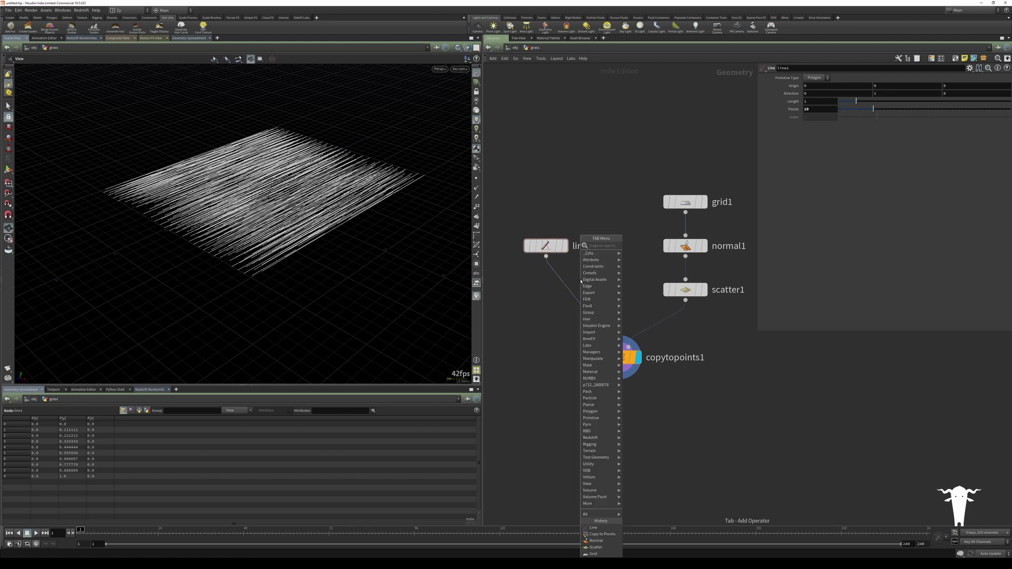
pyautogui.write('group')
pyautogui.press('Return')
pyautogui.click(581, 282)
pyautogui.moveTo(580, 282); pyautogui.dragTo(552, 300)
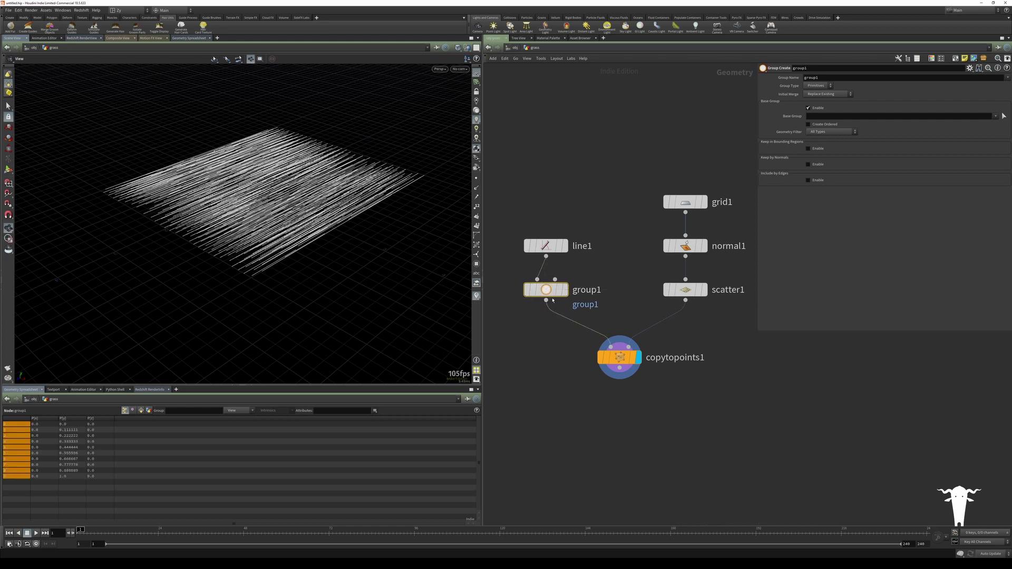
# Step: Set the group type to Points, name the group root, and set its base group to 0
pyautogui.click(817, 85)
pyautogui.click(817, 93)
pyautogui.doubleClick(821, 78)
pyautogui.write('root')
pyautogui.press('Return')
pyautogui.click(816, 119)
pyautogui.write('0')
pyautogui.press('Return')
pyautogui.click(659, 126)
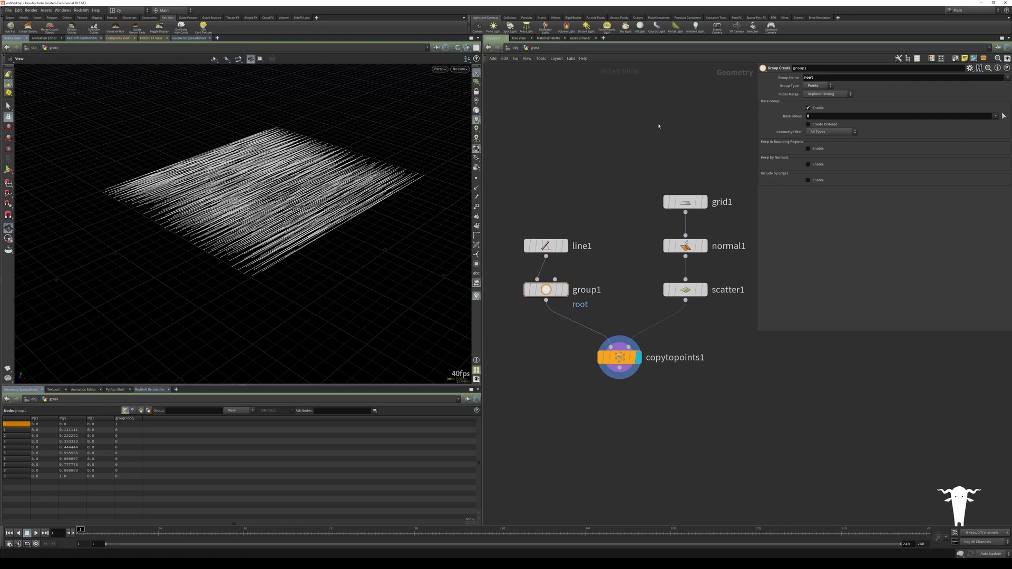
# Step: Set the line's direction to 0, 0, 1 so the copied blades stand upright
pyautogui.click(545, 246)
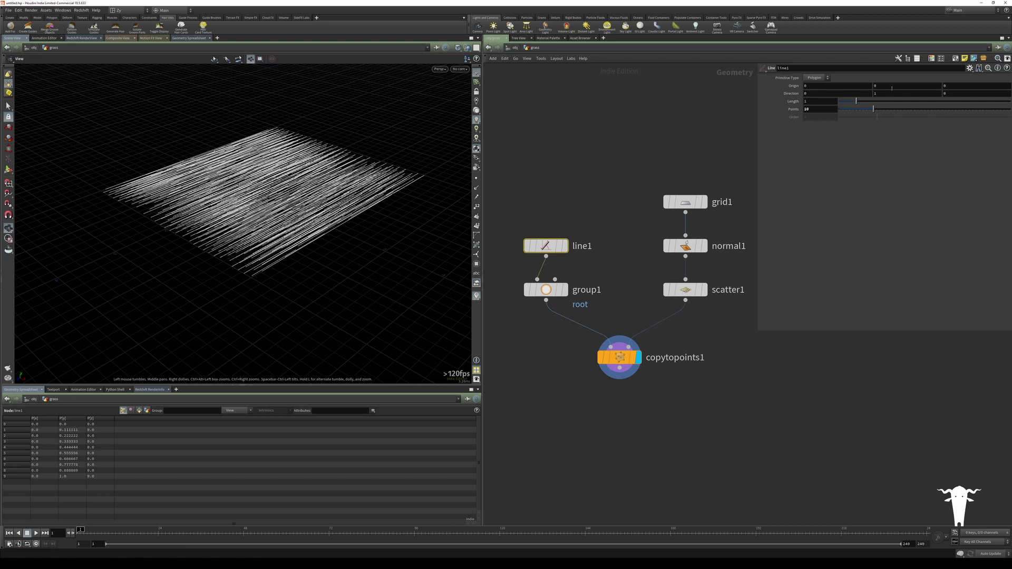
pyautogui.click(955, 95)
pyautogui.write('1')
pyautogui.hotkey('shift', 'Tab')
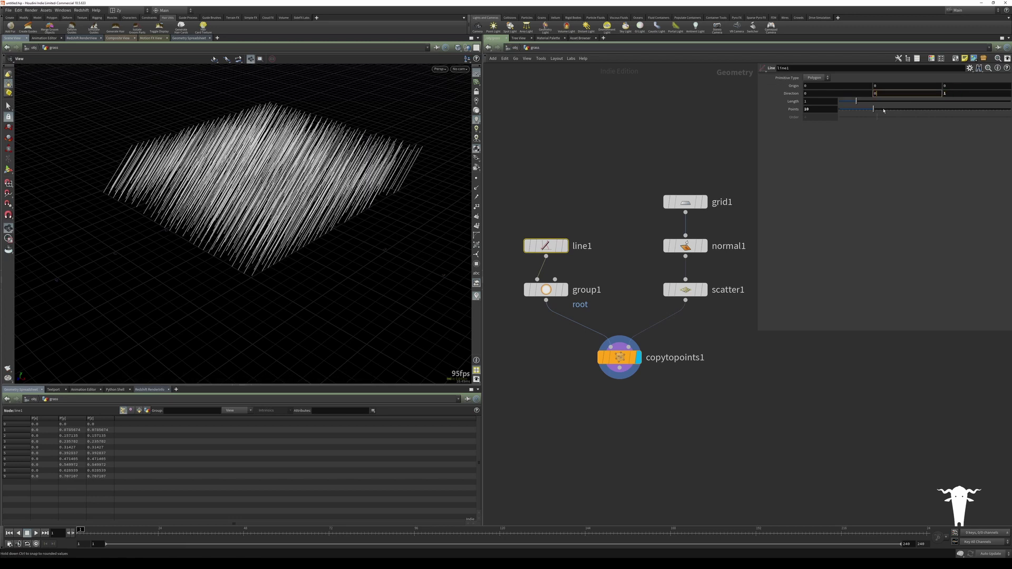
pyautogui.write('0')
pyautogui.press('Return')
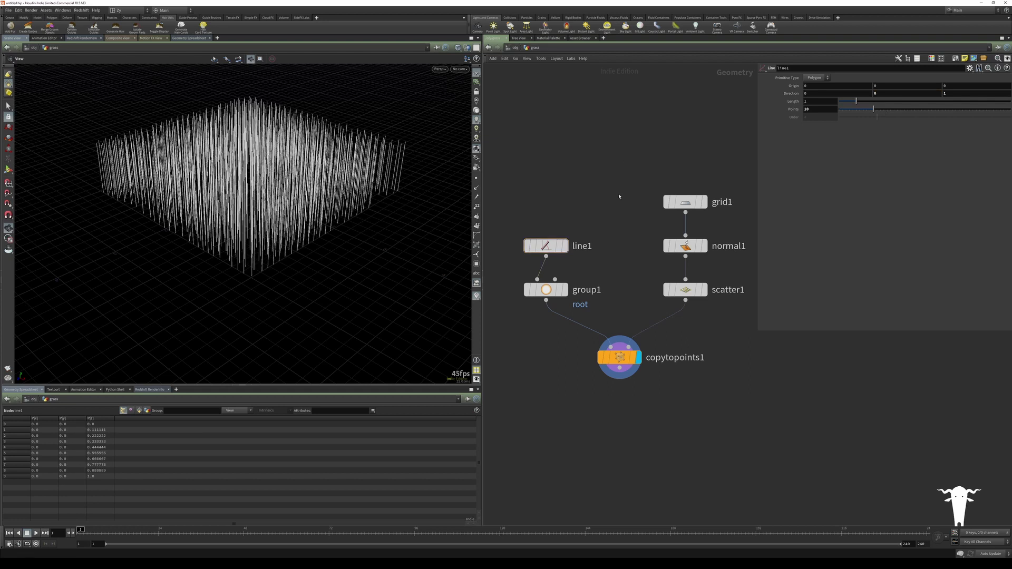
# Step: Move the Copy to Points node further down to make room beneath the group and scatter nodes
pyautogui.moveTo(619, 196); pyautogui.dragTo(601, 168, button='middle')
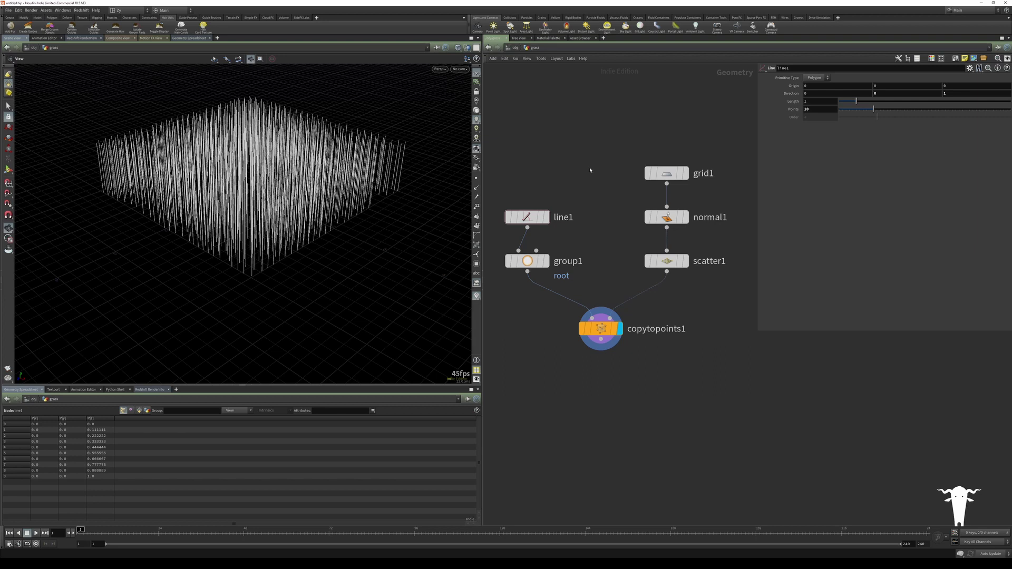
pyautogui.moveTo(602, 338); pyautogui.dragTo(599, 370)
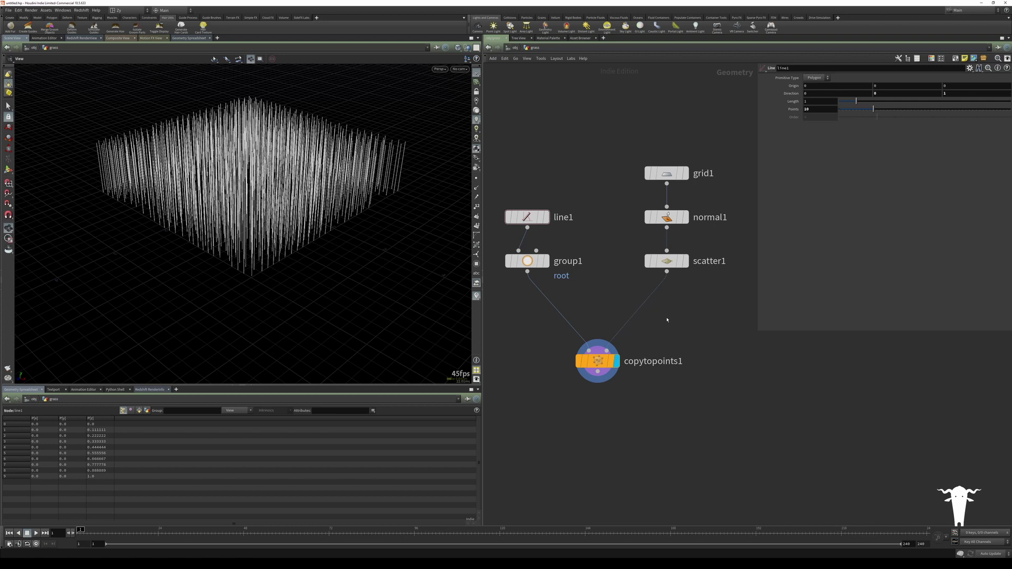
# Step: Add an Attribute Adjust Float node for pscale on the wire between the scatter and Copy to Points
pyautogui.press('Tab')
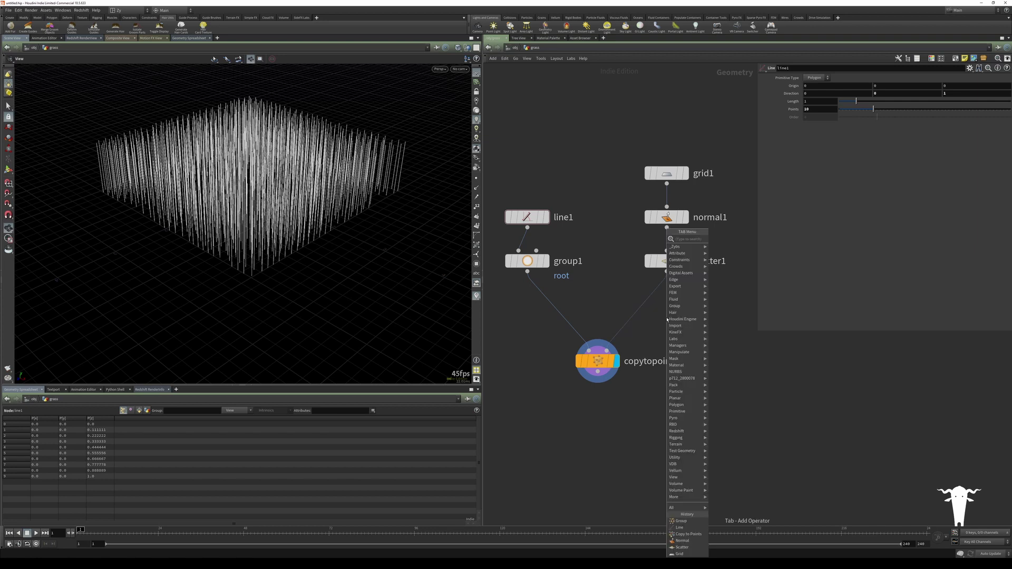
pyautogui.write('attri')
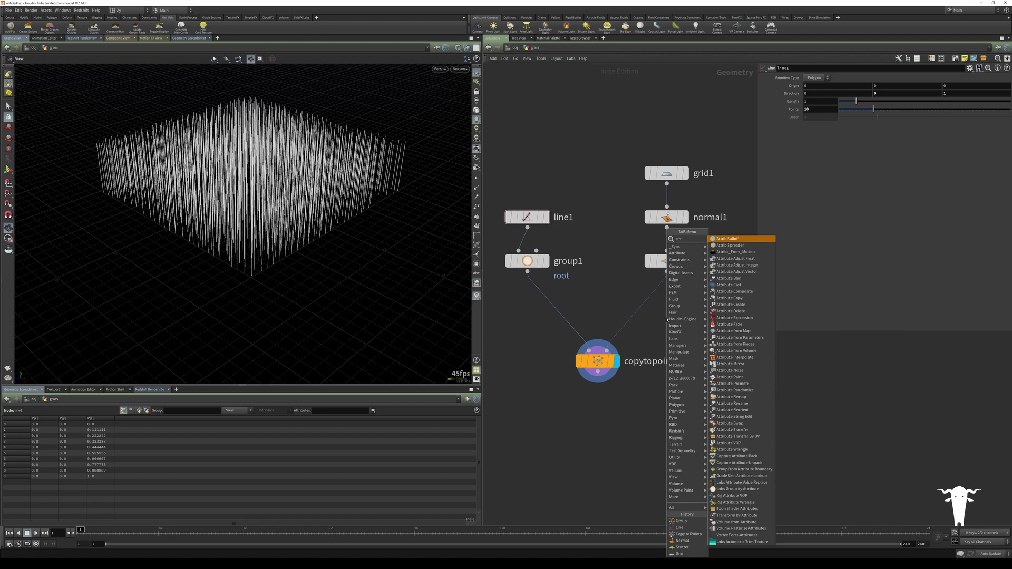
pyautogui.write(' ad')
pyautogui.press('Return')
pyautogui.click(667, 319)
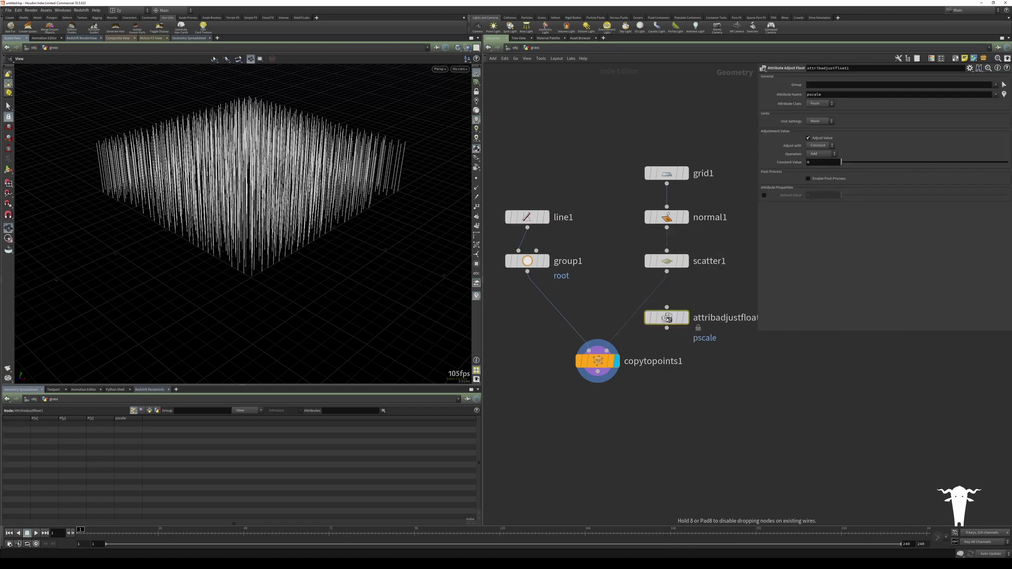
pyautogui.moveTo(668, 318); pyautogui.dragTo(667, 308)
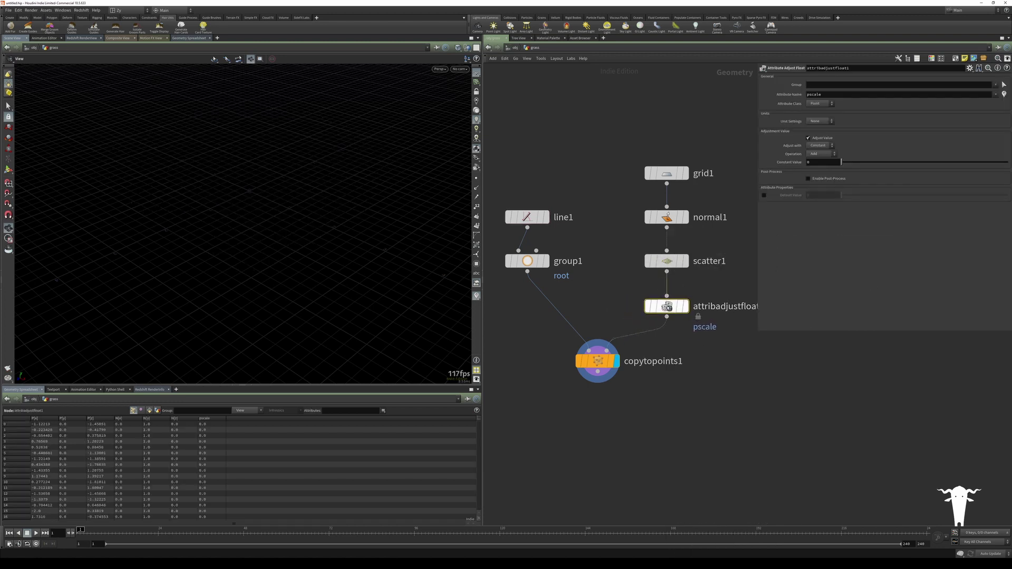
# Step: Adjust pscale with Noise and raise its minimum value to about 0.88 for slight variation in blade height
pyautogui.click(824, 155)
pyautogui.click(823, 156)
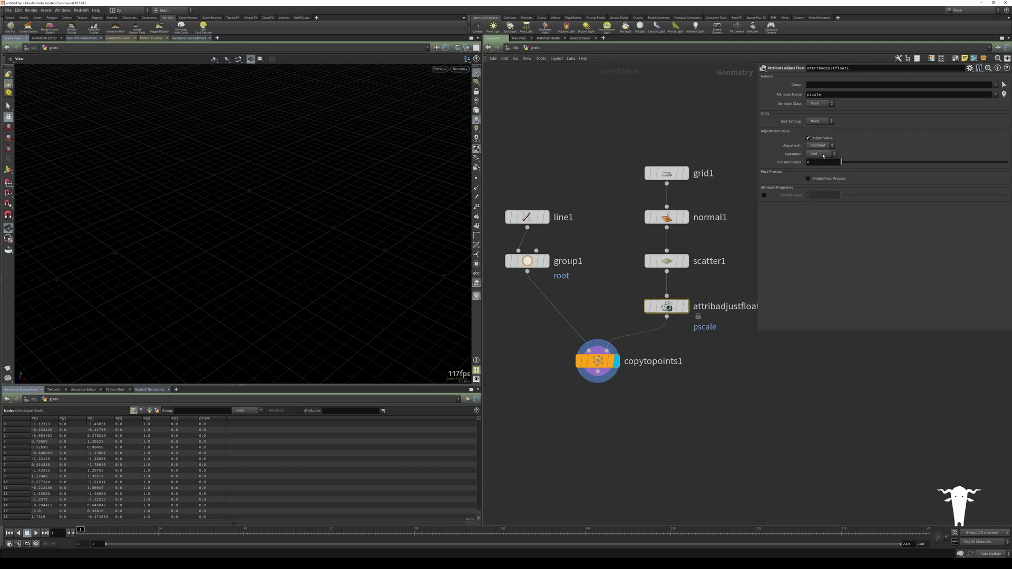
pyautogui.click(821, 146)
pyautogui.click(817, 165)
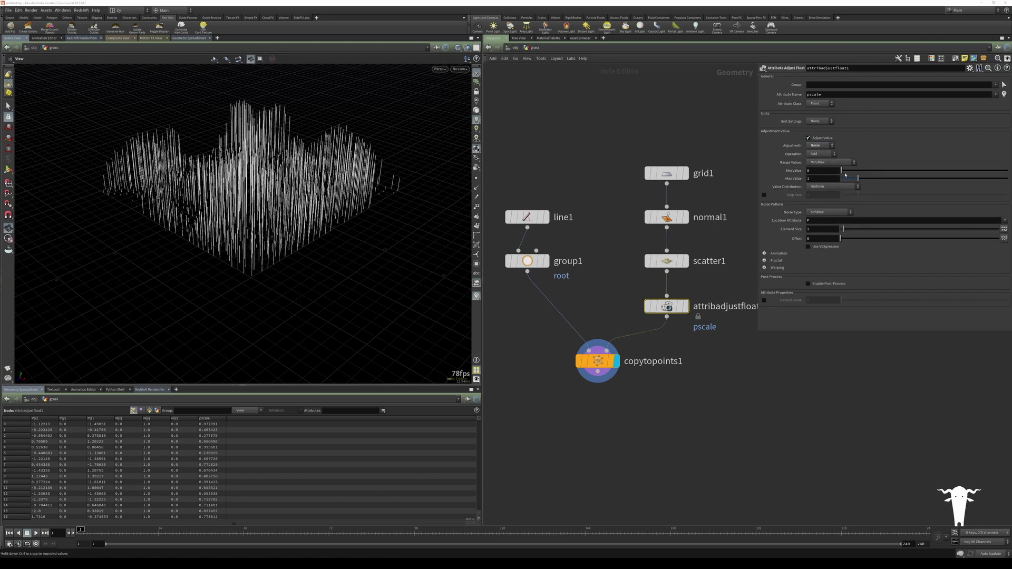
pyautogui.moveTo(850, 172); pyautogui.dragTo(856, 171)
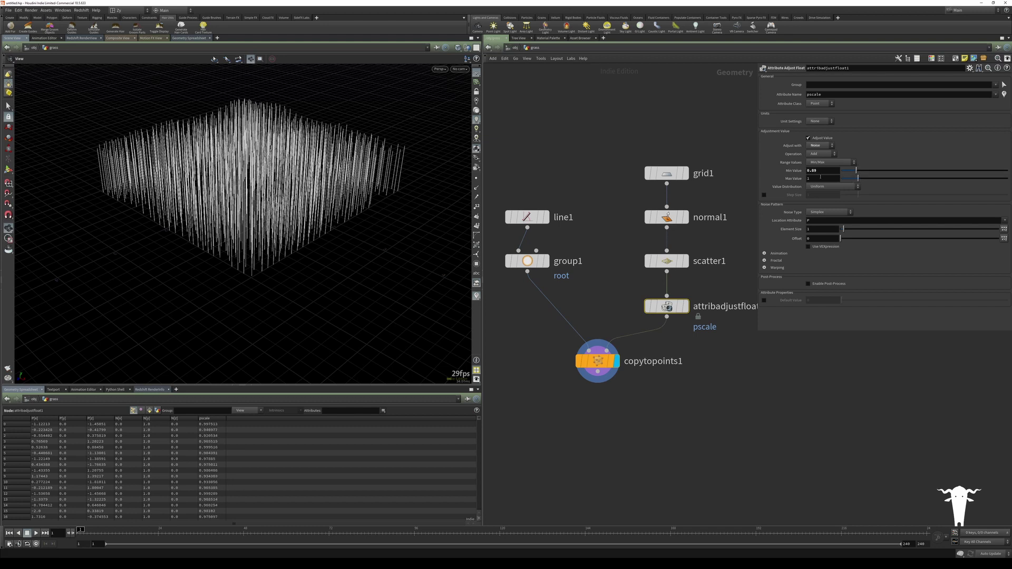
pyautogui.moveTo(856, 172); pyautogui.dragTo(856, 172)
# Step: Add a Guide Process (Bend) node, feed the Copy to Points output into its first input, and display it
pyautogui.click(607, 294)
pyautogui.moveTo(598, 323); pyautogui.dragTo(593, 265, button='middle')
pyautogui.moveTo(593, 304); pyautogui.dragTo(591, 302)
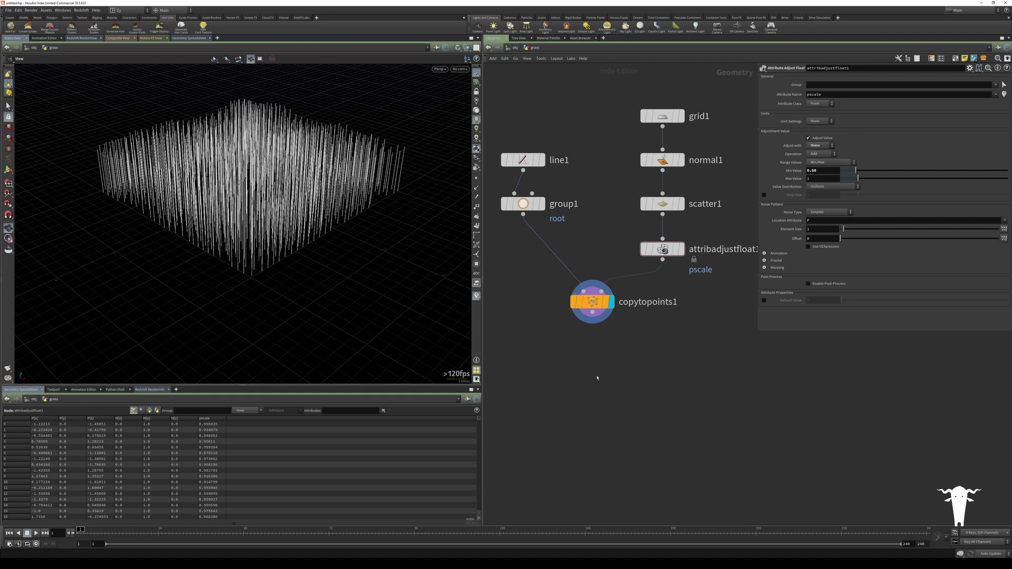
pyautogui.press('Tab')
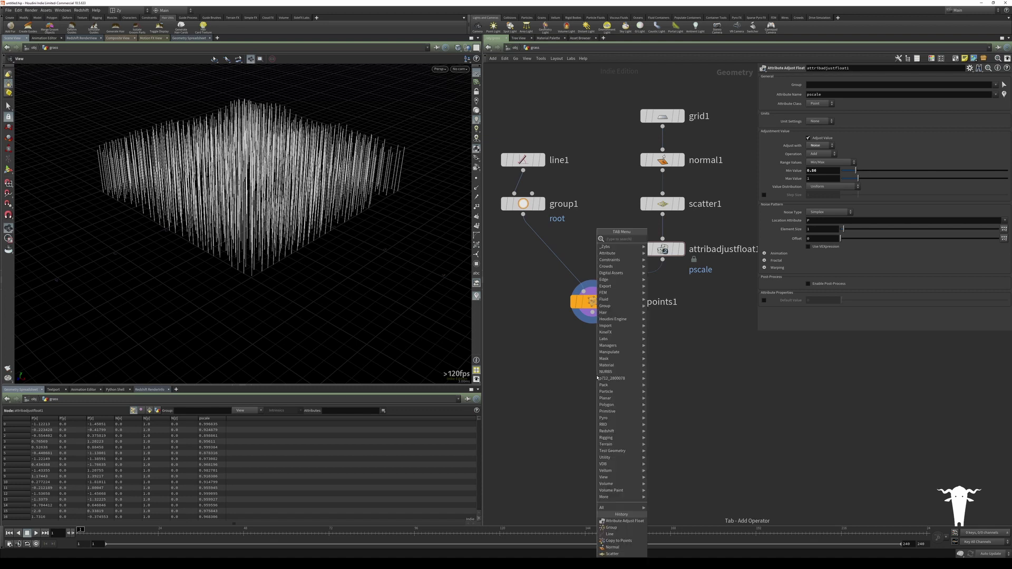
pyautogui.write('bend')
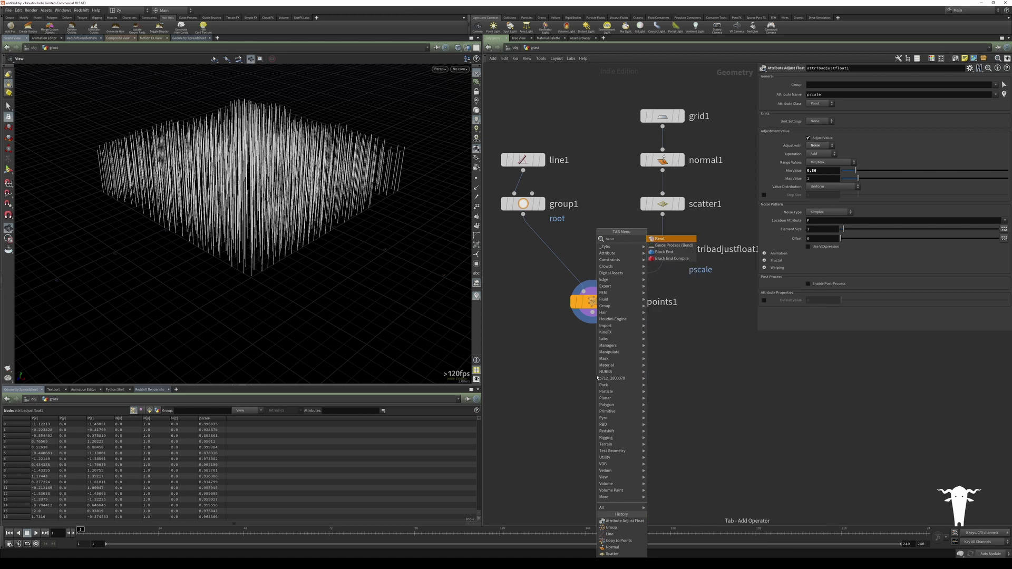
pyautogui.click(675, 246)
pyautogui.click(595, 358)
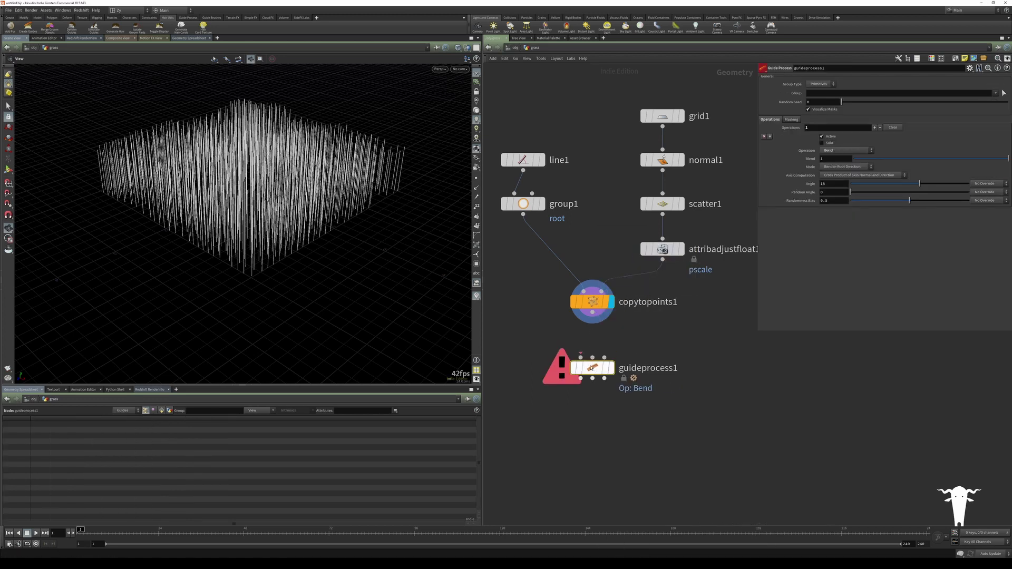
pyautogui.click(593, 313)
pyautogui.click(580, 358)
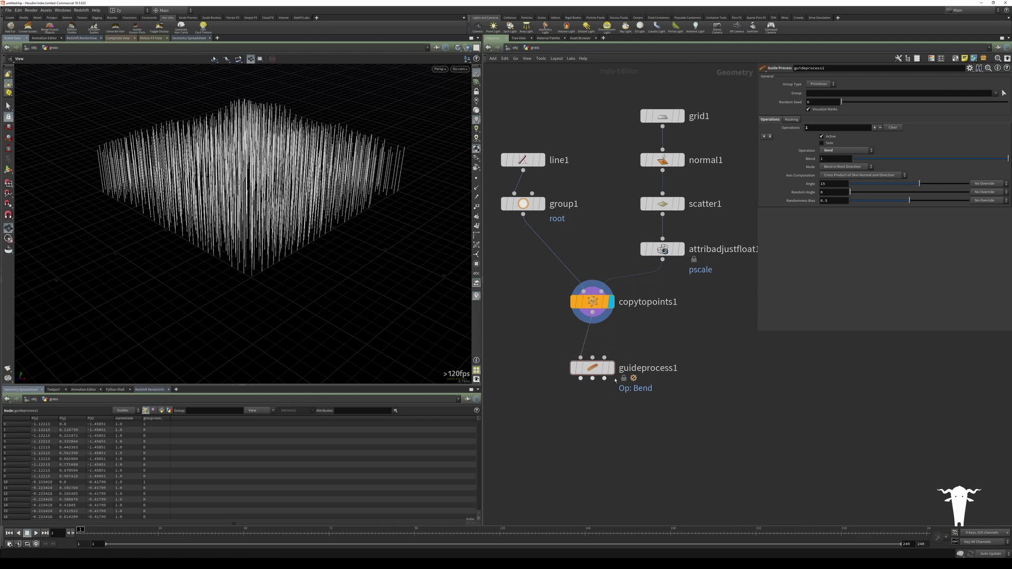
pyautogui.click(613, 372)
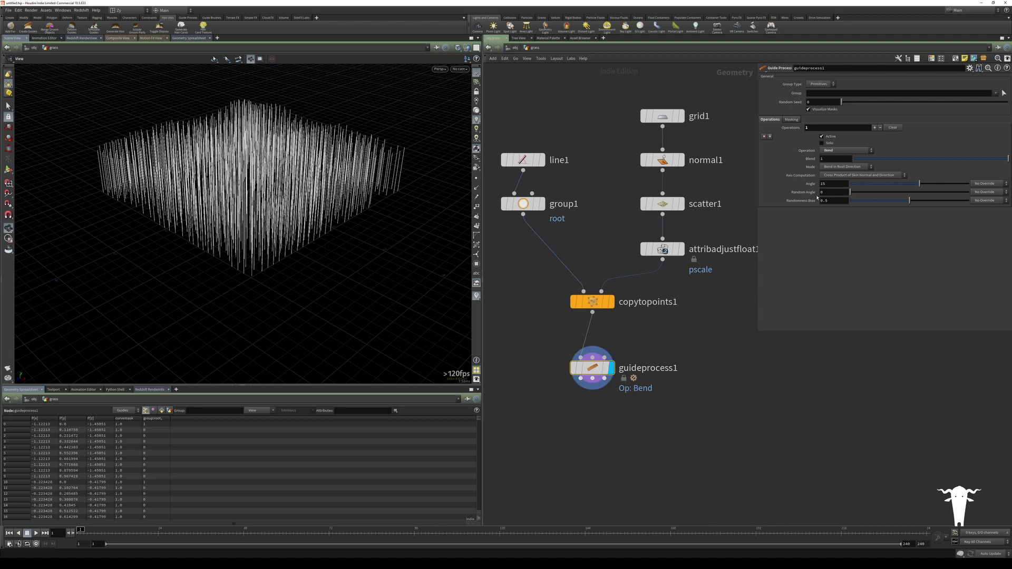
# Step: Set the bend mode to Direction Curve Attribute and the axis computation to Cross Product of Root Tangent and Direction
pyautogui.click(848, 167)
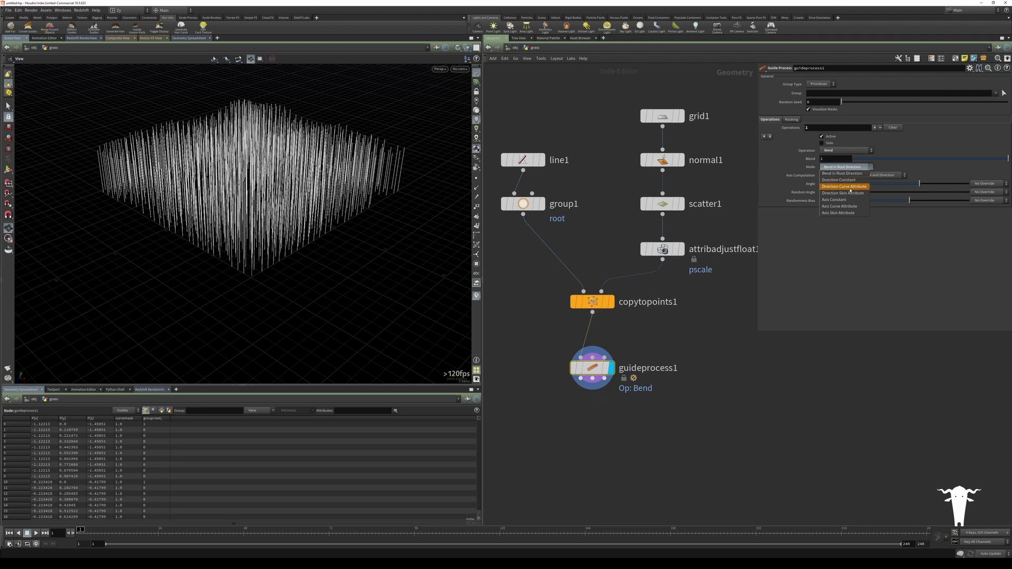
pyautogui.click(850, 188)
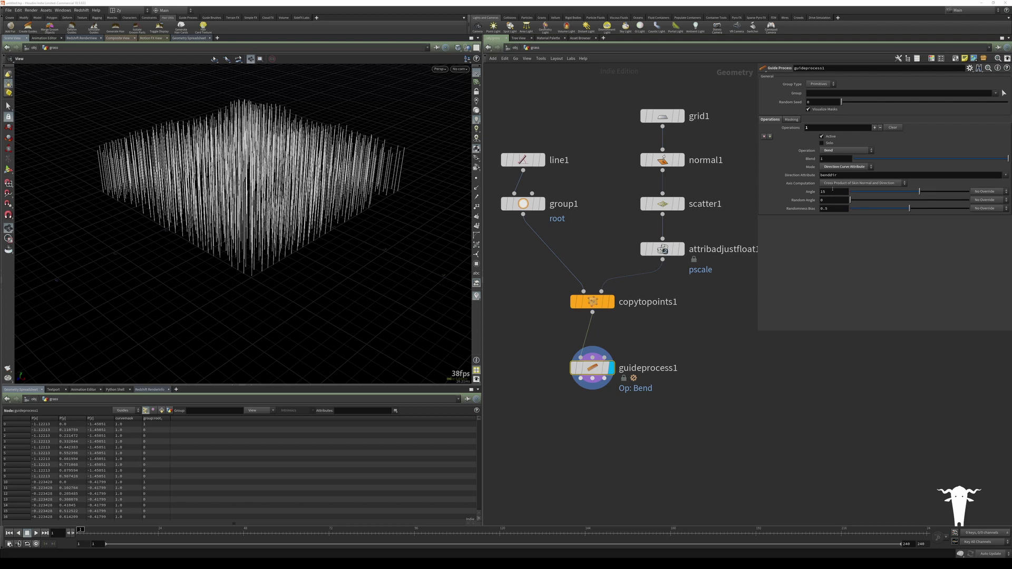
pyautogui.click(869, 184)
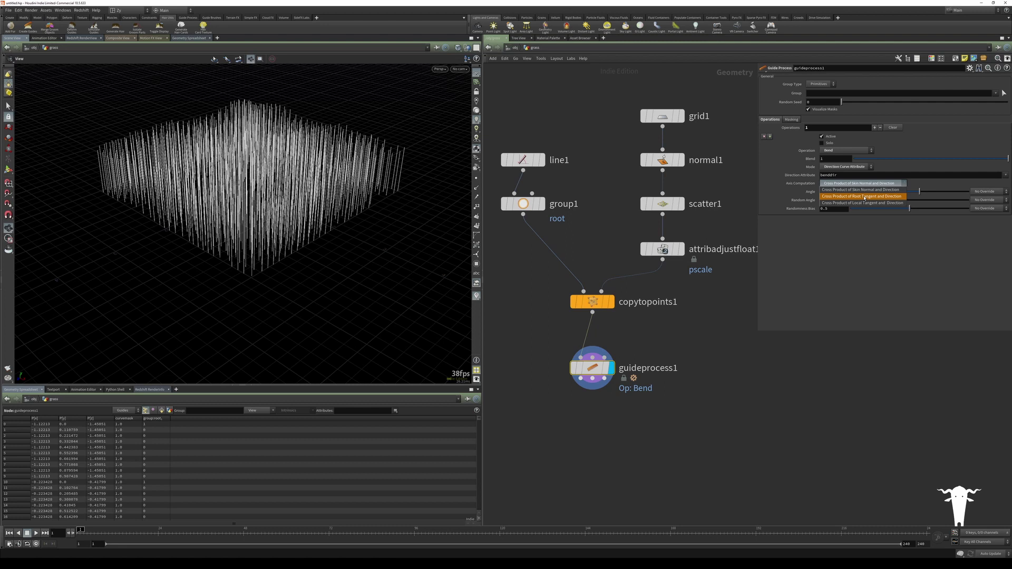
pyautogui.click(865, 196)
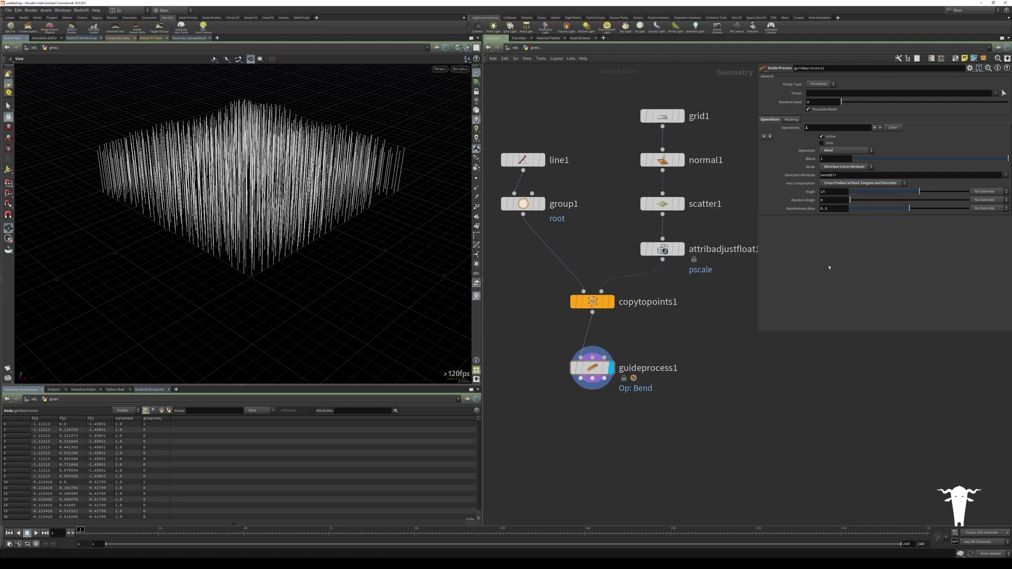
# Step: Move the Guide Process and Copy to Points nodes further down to free space beneath the pscale node
pyautogui.moveTo(590, 368); pyautogui.dragTo(591, 387)
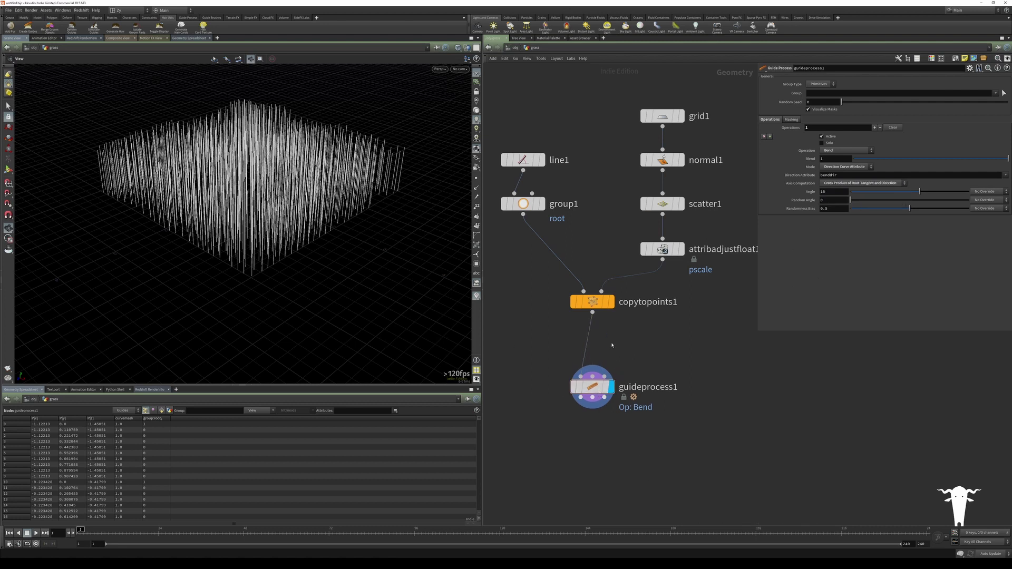
pyautogui.moveTo(597, 304); pyautogui.dragTo(597, 336)
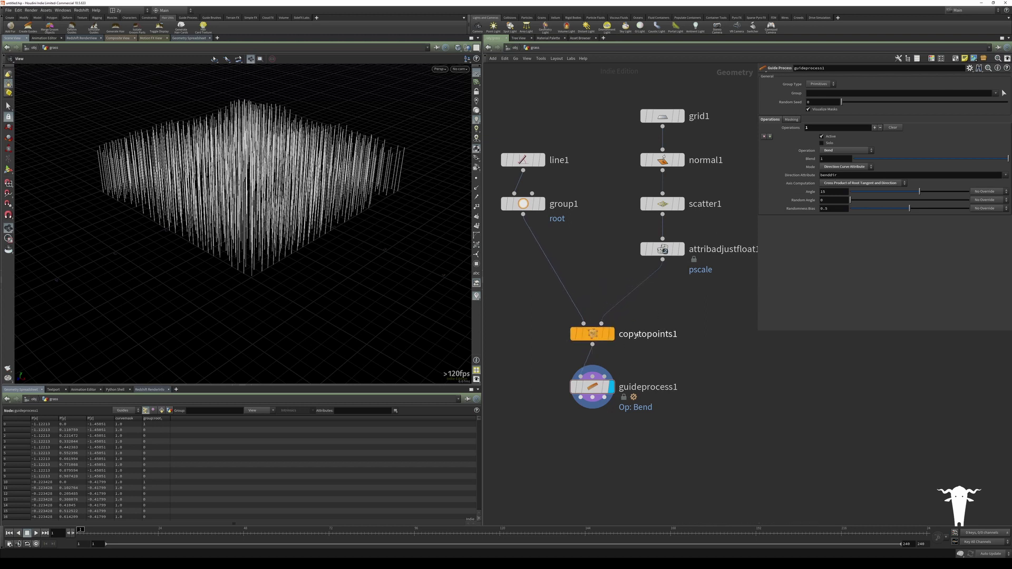
pyautogui.moveTo(599, 337); pyautogui.dragTo(599, 350)
pyautogui.moveTo(596, 401); pyautogui.dragTo(596, 405)
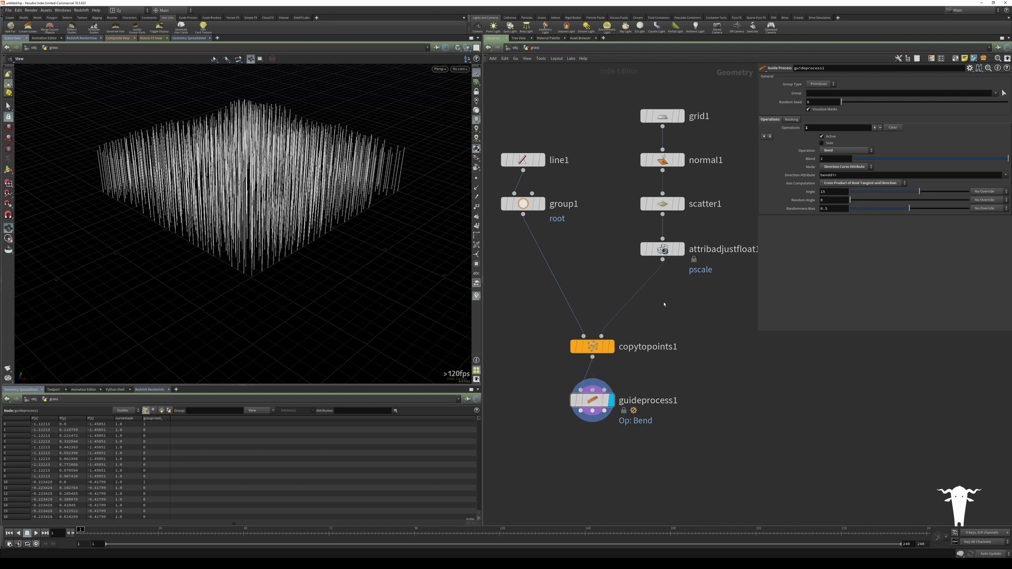
# Step: Insert an Attribute Adjust Vector node between the pscale node and Copy to Points, line it up, and display it
pyautogui.click(680, 249)
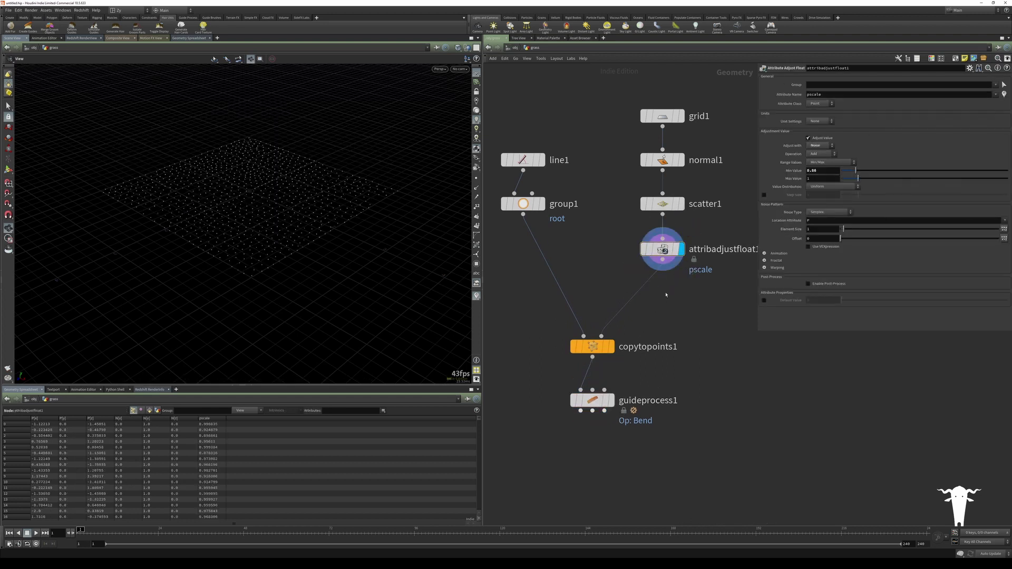
pyautogui.press('Tab')
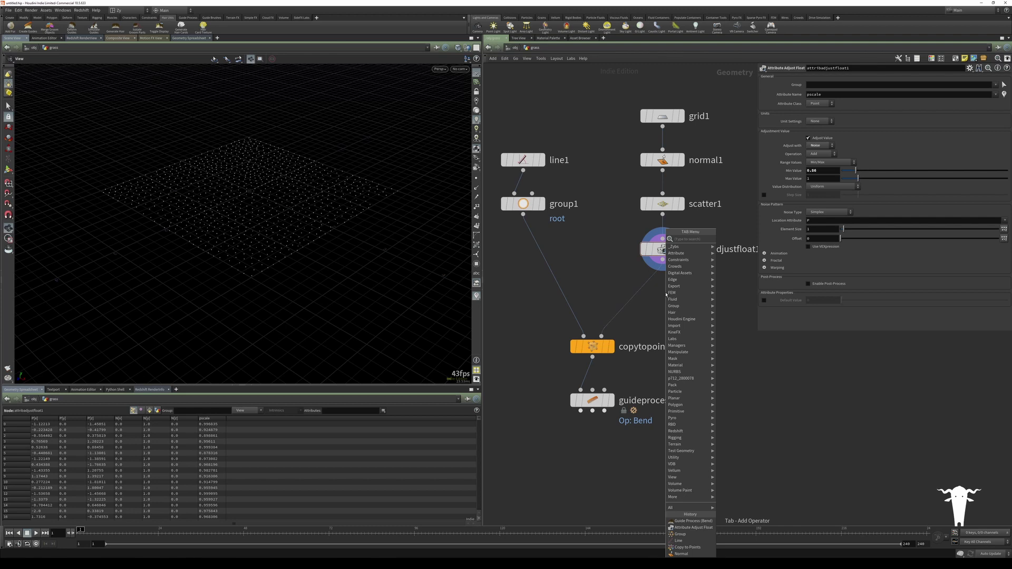
pyautogui.write('attrib')
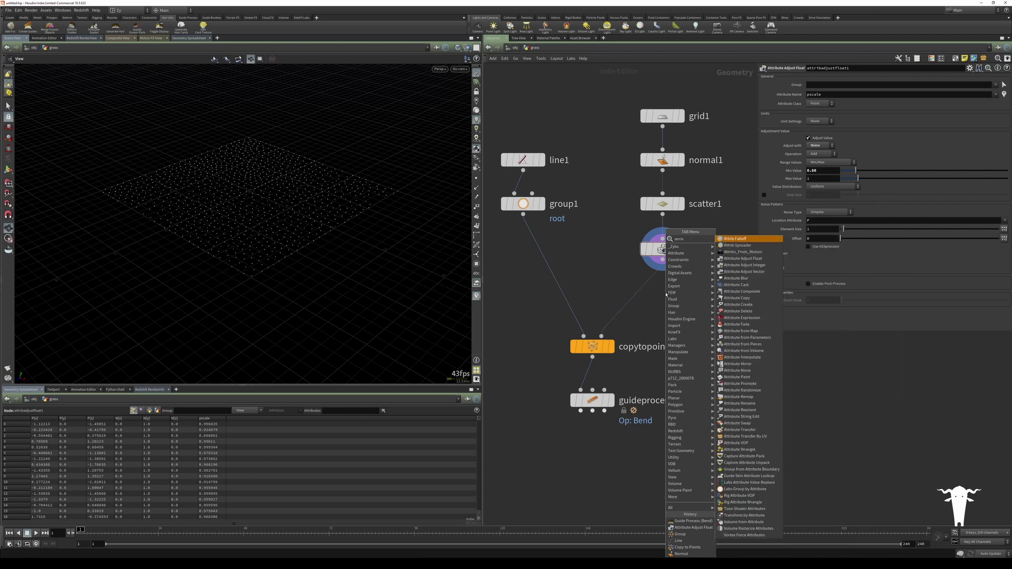
pyautogui.write(' a')
pyautogui.press('Down')
pyautogui.press('Down')
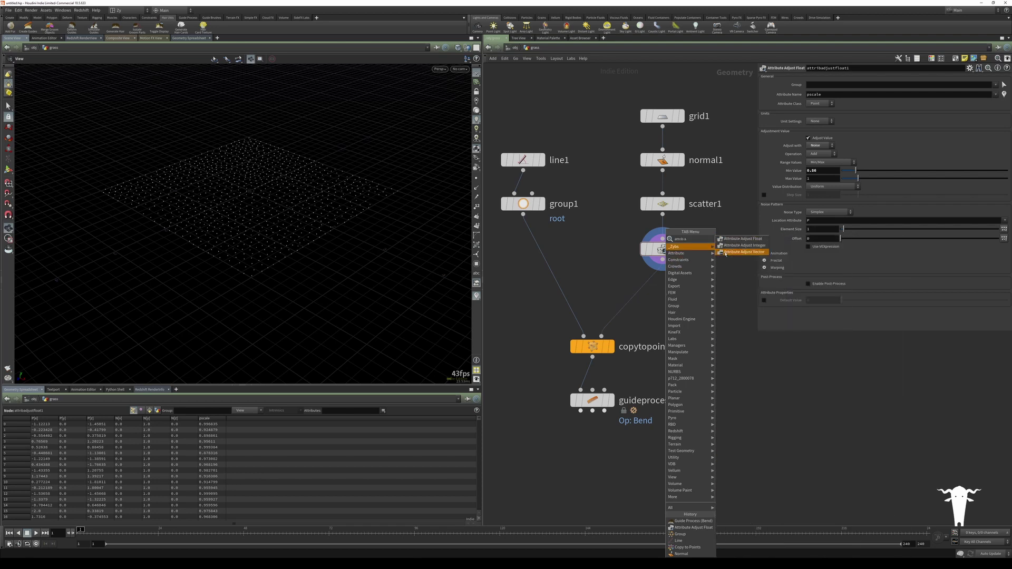
pyautogui.press('Return')
pyautogui.click(668, 303)
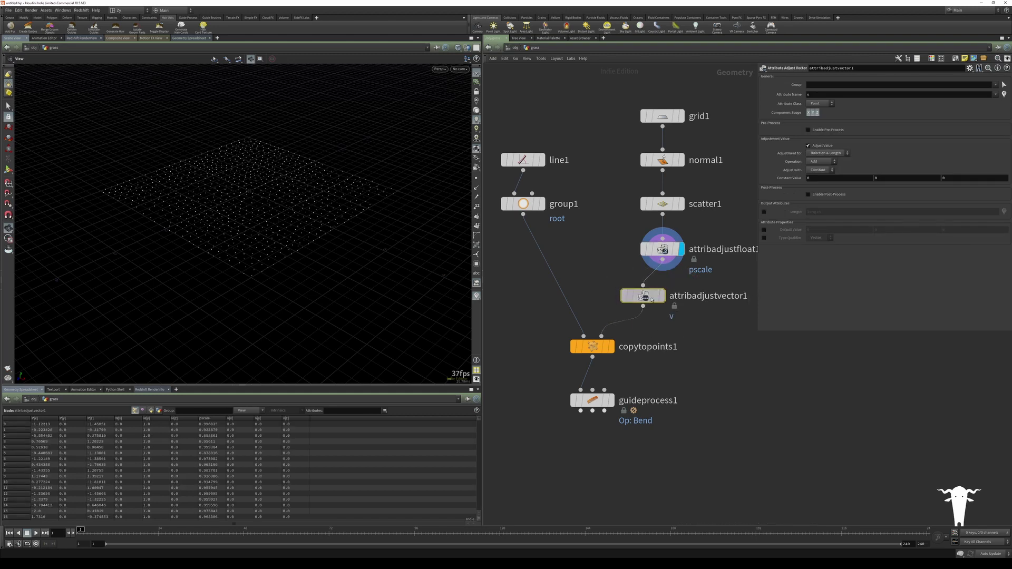
pyautogui.moveTo(671, 304); pyautogui.dragTo(666, 301)
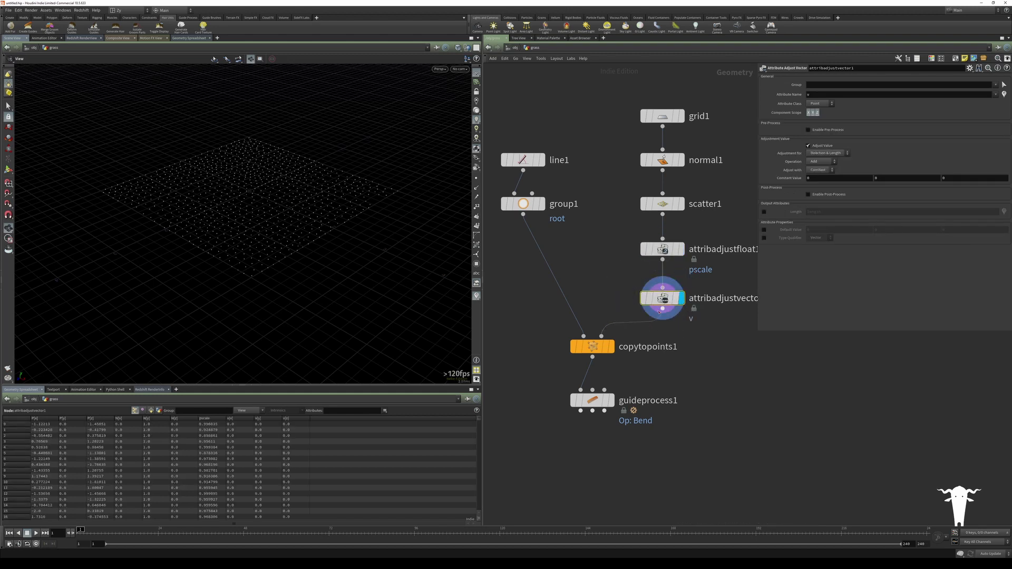
# Step: Name the vector node's attribute benddir to match the Guide Process direction attribute
pyautogui.click(586, 402)
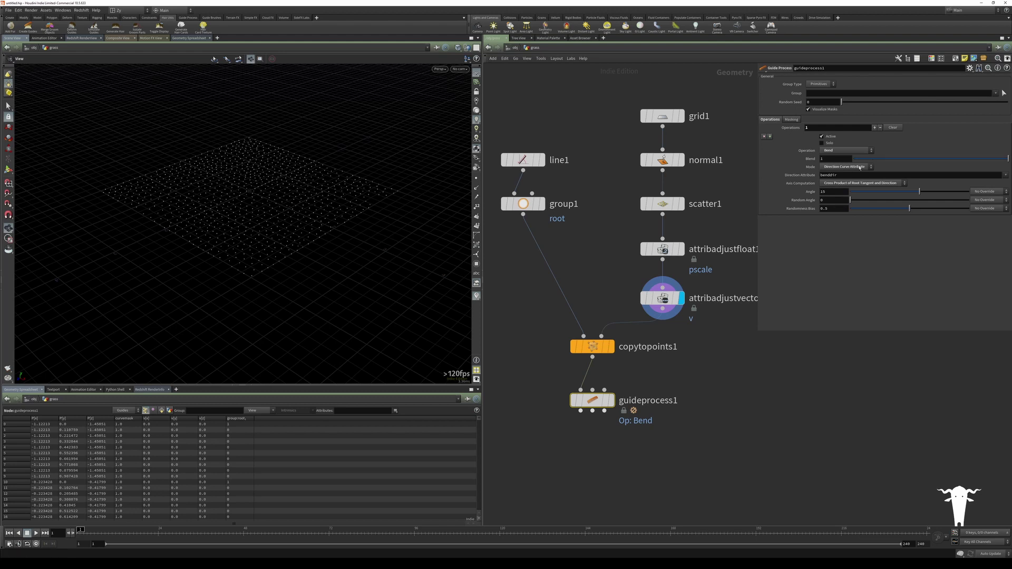
pyautogui.doubleClick(843, 175)
pyautogui.click(656, 299)
pyautogui.doubleClick(831, 95)
pyautogui.write('benddir')
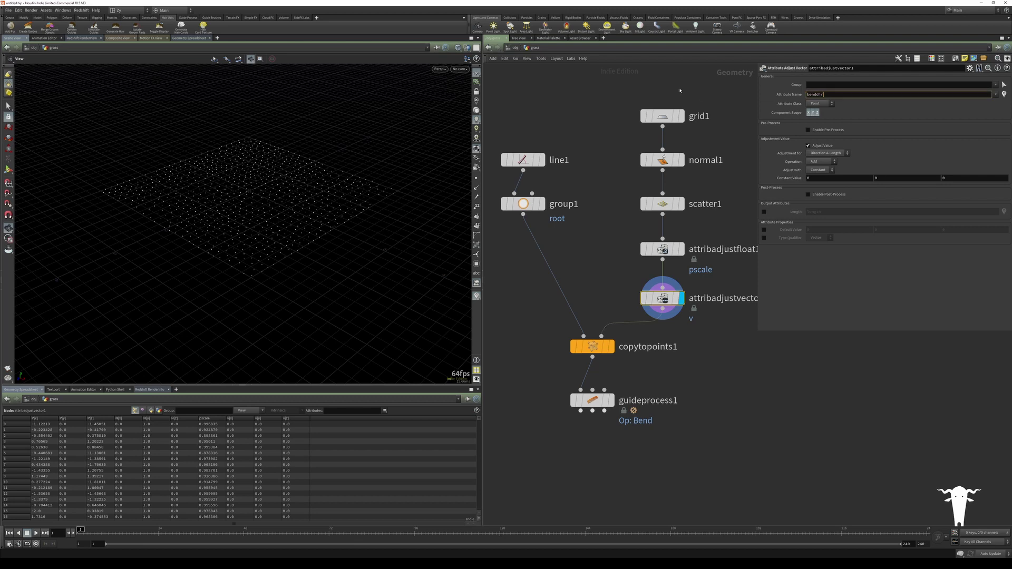
pyautogui.press('Return')
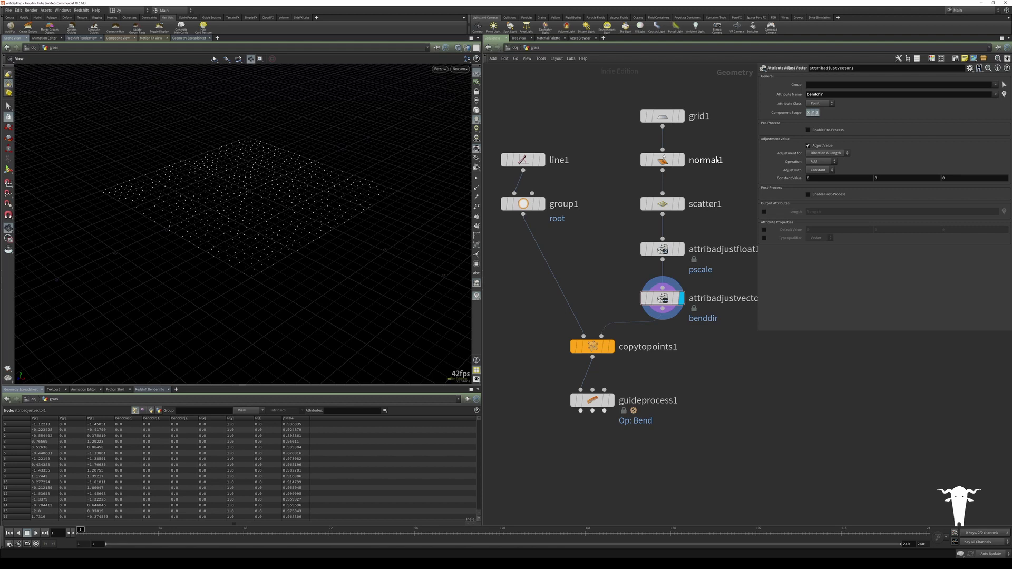
# Step: Set the benddir vector to be adjusted with Random values
pyautogui.middleClick(664, 300)
pyautogui.click(825, 170)
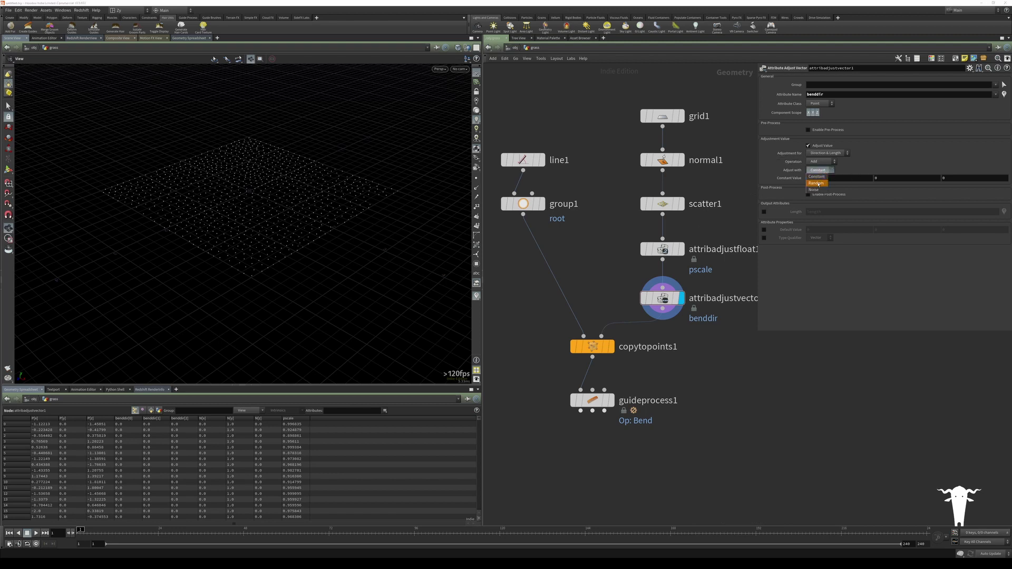
pyautogui.click(817, 184)
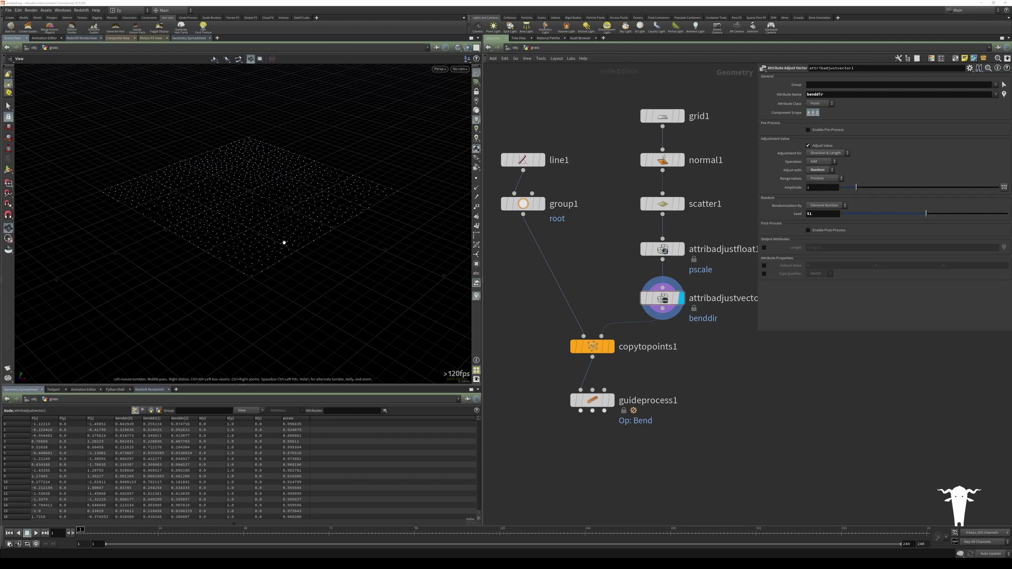
# Step: Change the benddir visualizer's type to Marker and its style to Vector
pyautogui.click(476, 297)
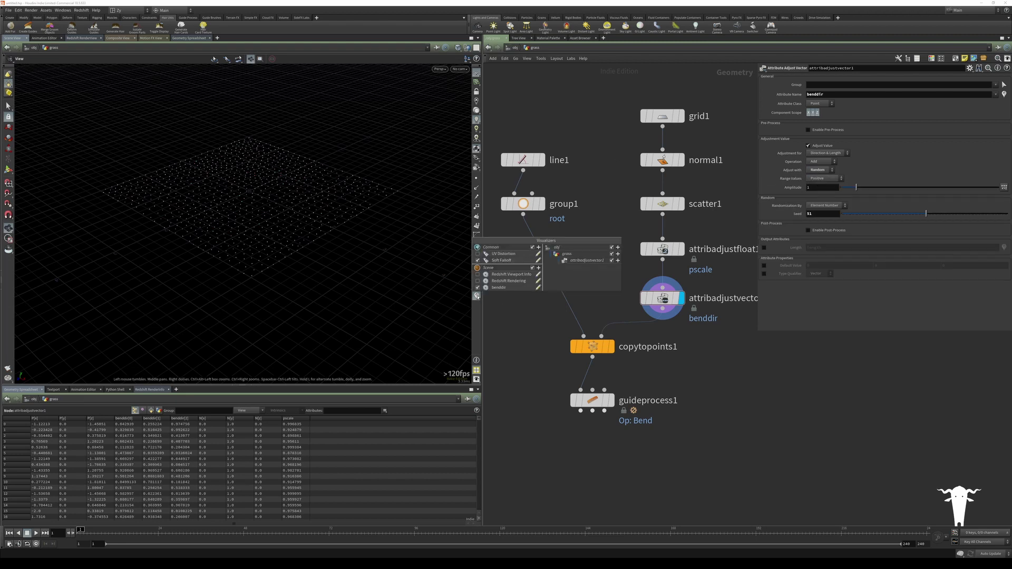
pyautogui.click(538, 288)
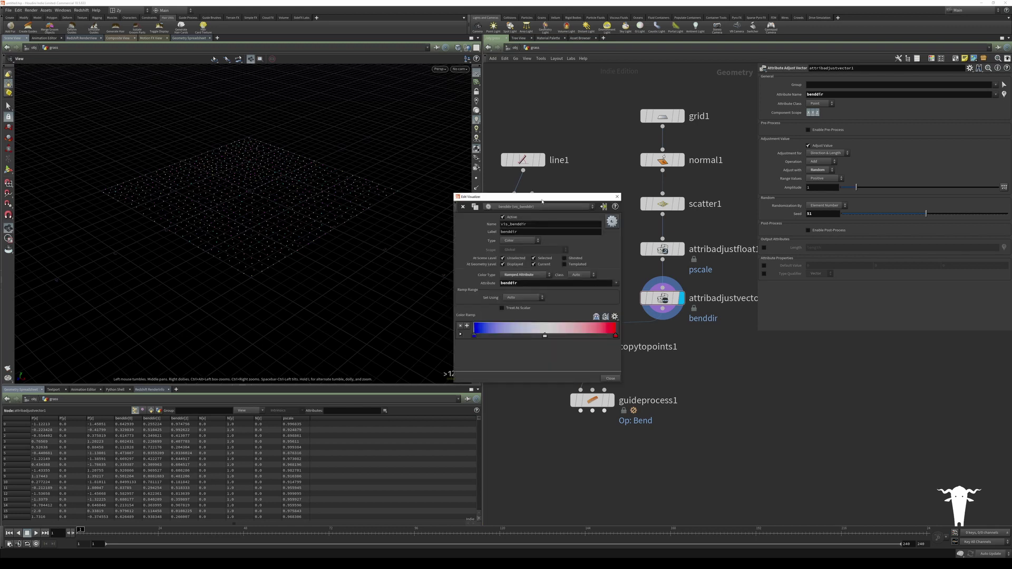
pyautogui.moveTo(542, 201); pyautogui.dragTo(592, 181)
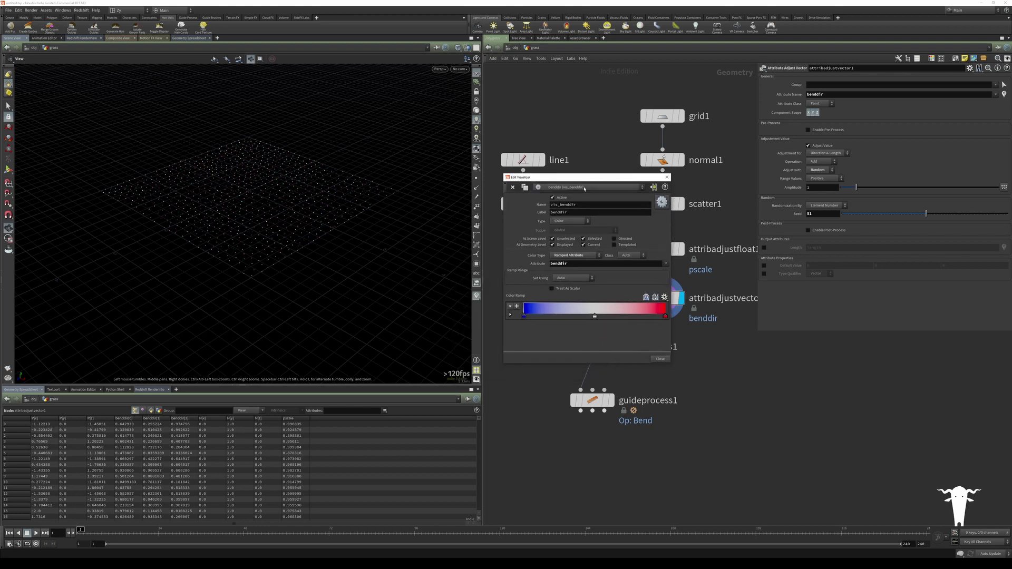
pyautogui.click(584, 222)
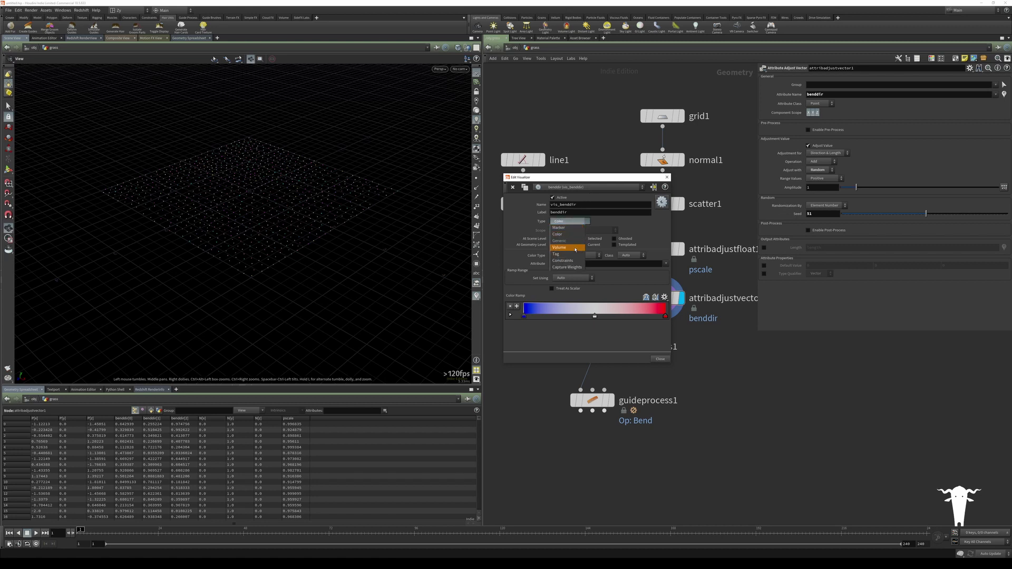
pyautogui.click(559, 227)
pyautogui.click(568, 256)
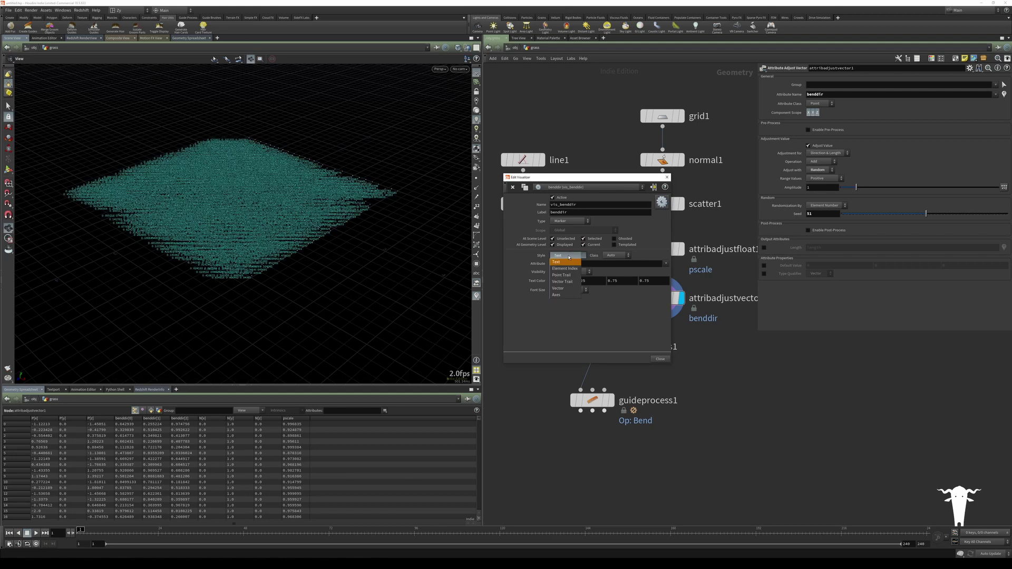
pyautogui.click(564, 288)
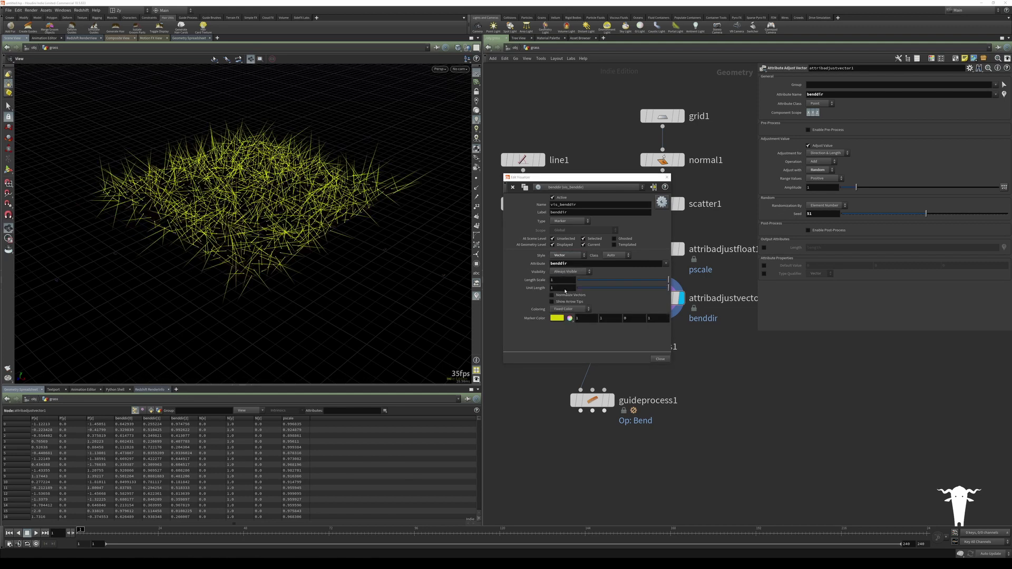
pyautogui.click(667, 177)
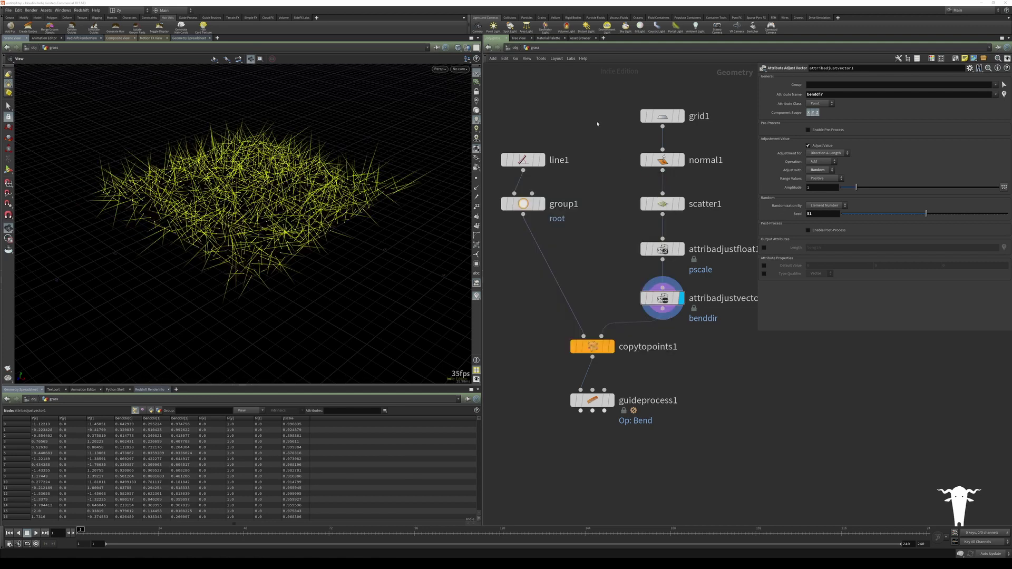
# Step: Set the range of the random benddir values to Zero Centered
pyautogui.moveTo(337, 158); pyautogui.dragTo(384, 136)
pyautogui.click(823, 178)
pyautogui.click(823, 196)
pyautogui.moveTo(260, 140)
pyautogui.mouseDown()
pyautogui.moveTo(220, 128)
pyautogui.moveTo(247, 157)
pyautogui.moveTo(262, 156)
pyautogui.mouseUp()
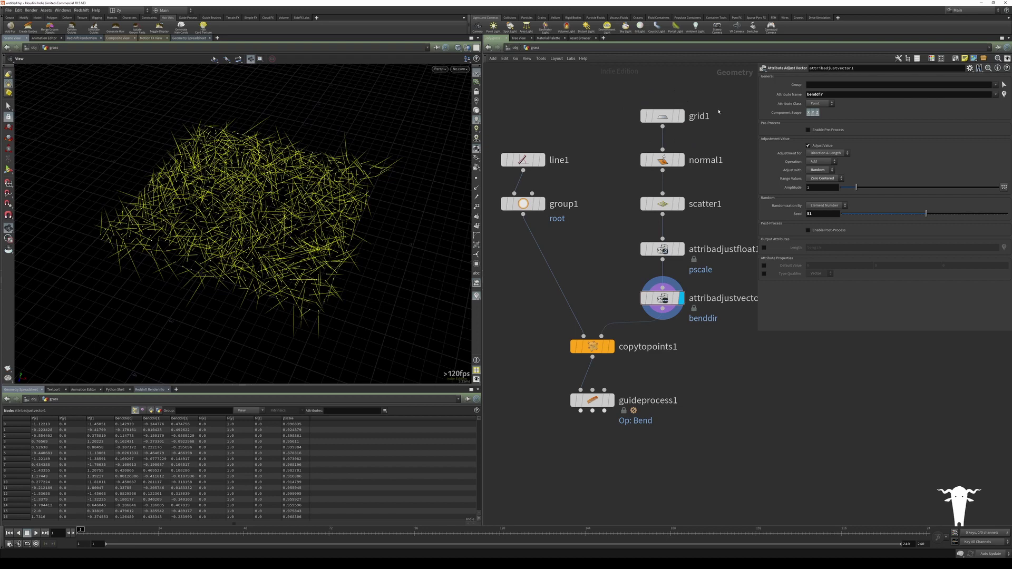
# Step: Exclude the Y component from the benddir adjustment and enable post-processing so the vectors are made unit length
pyautogui.click(815, 113)
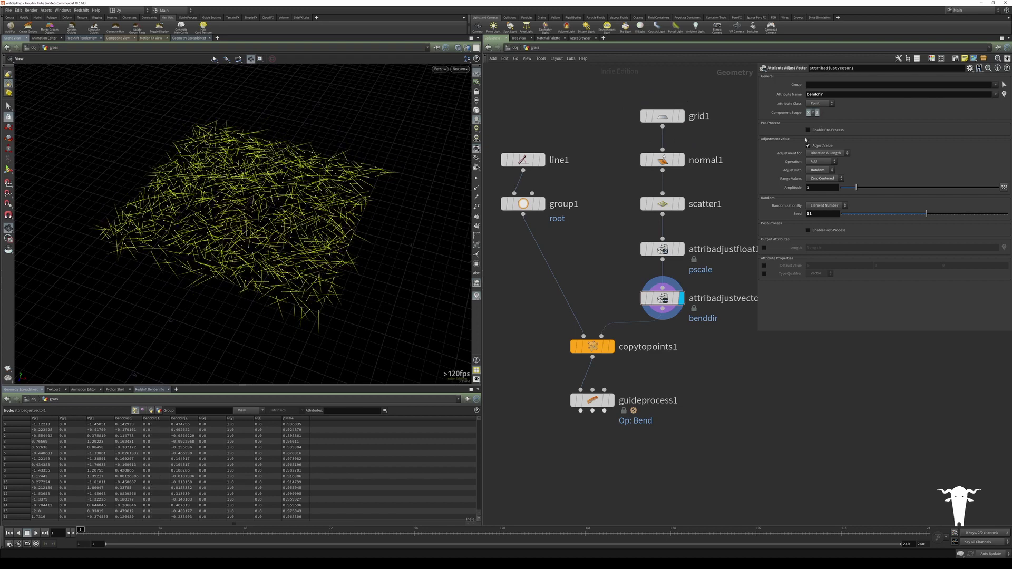
pyautogui.moveTo(253, 190); pyautogui.dragTo(327, 172)
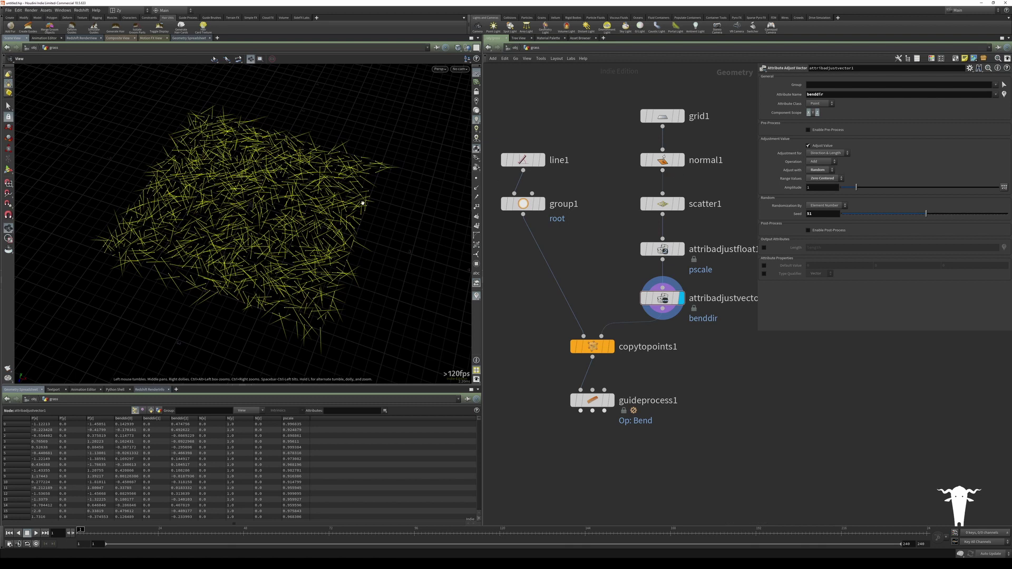
pyautogui.click(822, 231)
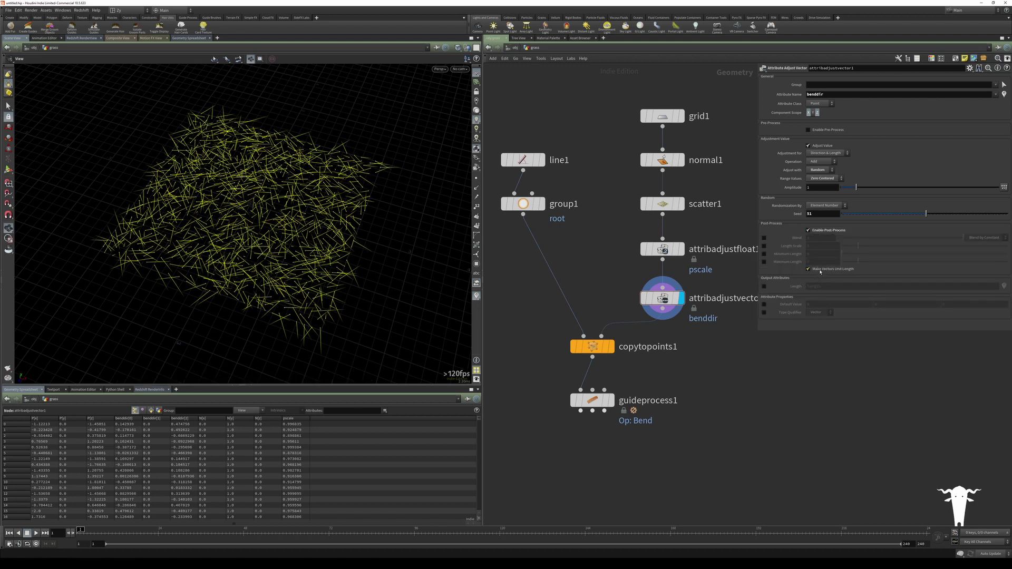
# Step: Display the Copy to Points node and turn off the benddir visualization through its node info
pyautogui.moveTo(613, 265); pyautogui.dragTo(615, 177, button='middle')
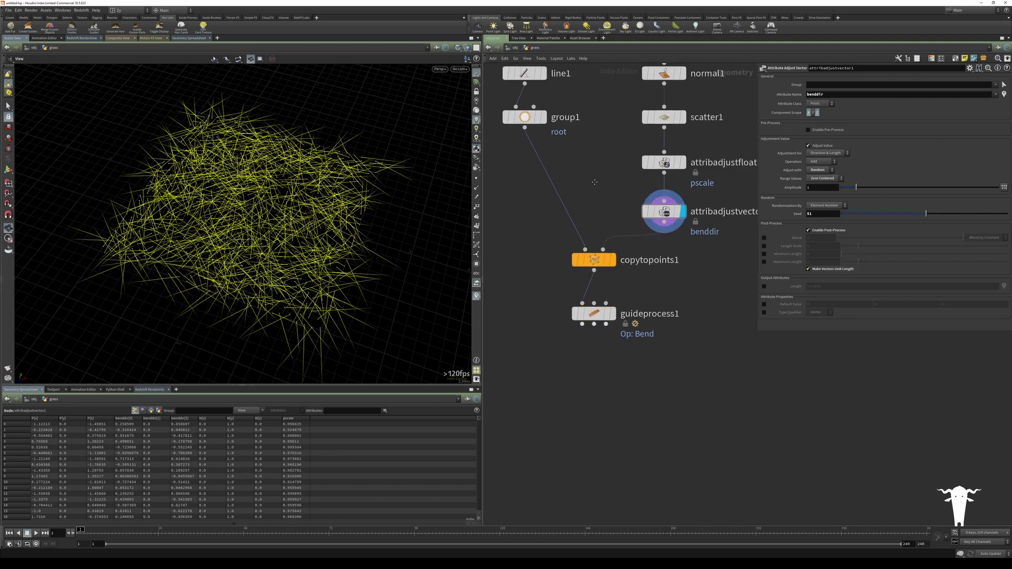
pyautogui.click(614, 259)
pyautogui.click(601, 261)
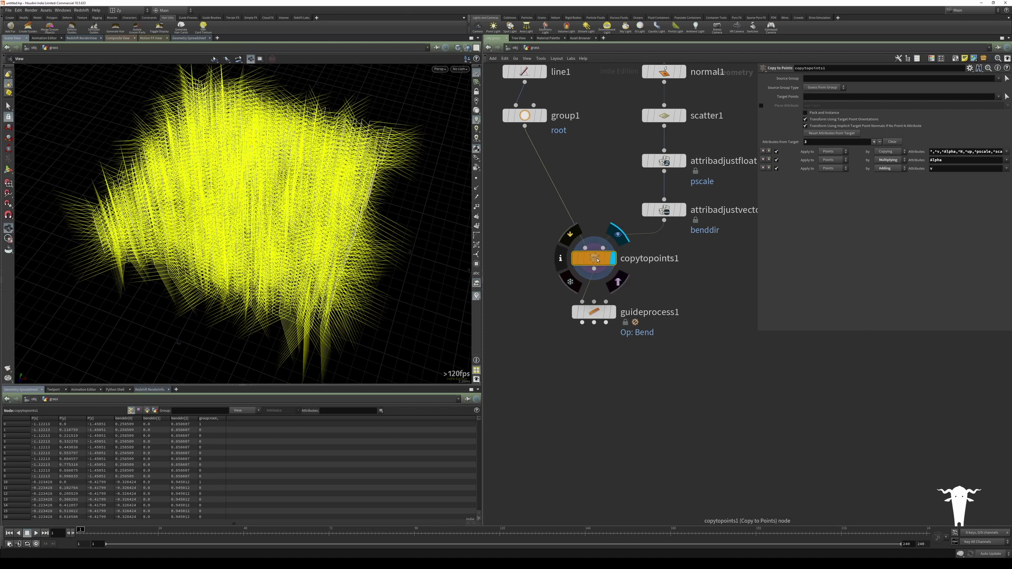
pyautogui.click(561, 259)
pyautogui.click(639, 237)
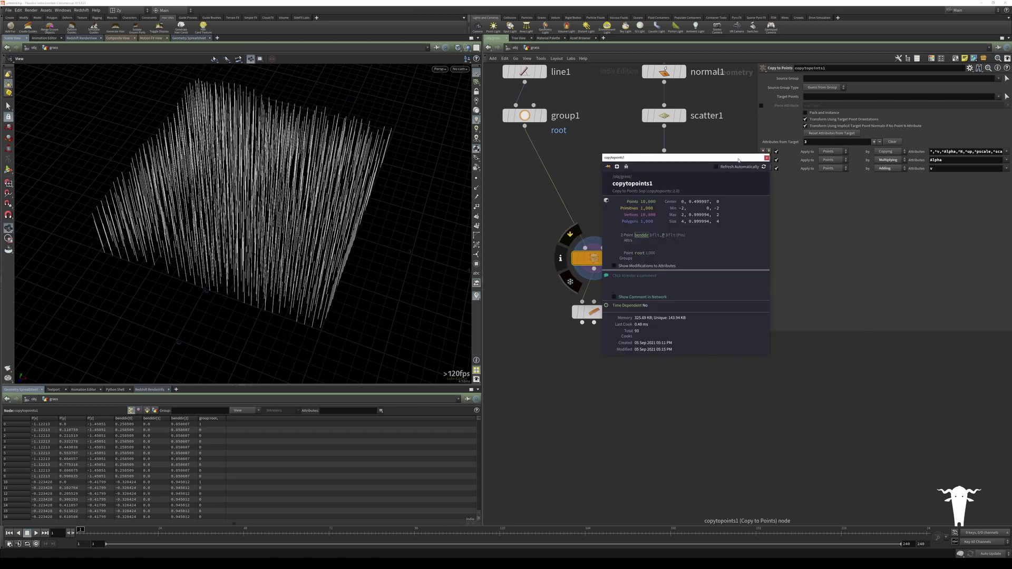
pyautogui.click(709, 211)
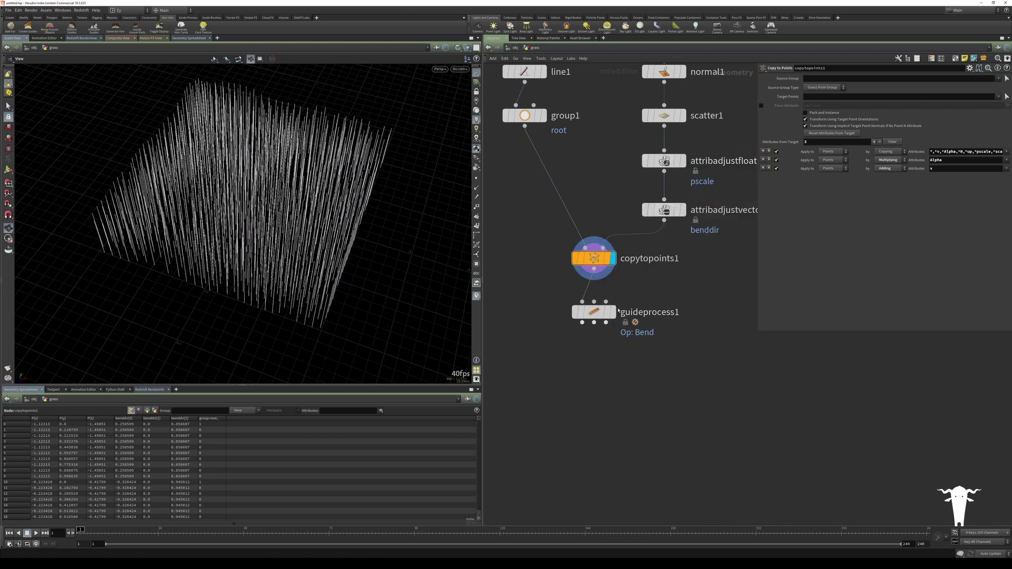
# Step: Display the Guide Process bend and set its angle to about 19.6 and its random angle to about 16.4
pyautogui.click(612, 312)
pyautogui.click(583, 312)
pyautogui.moveTo(333, 194); pyautogui.dragTo(322, 154)
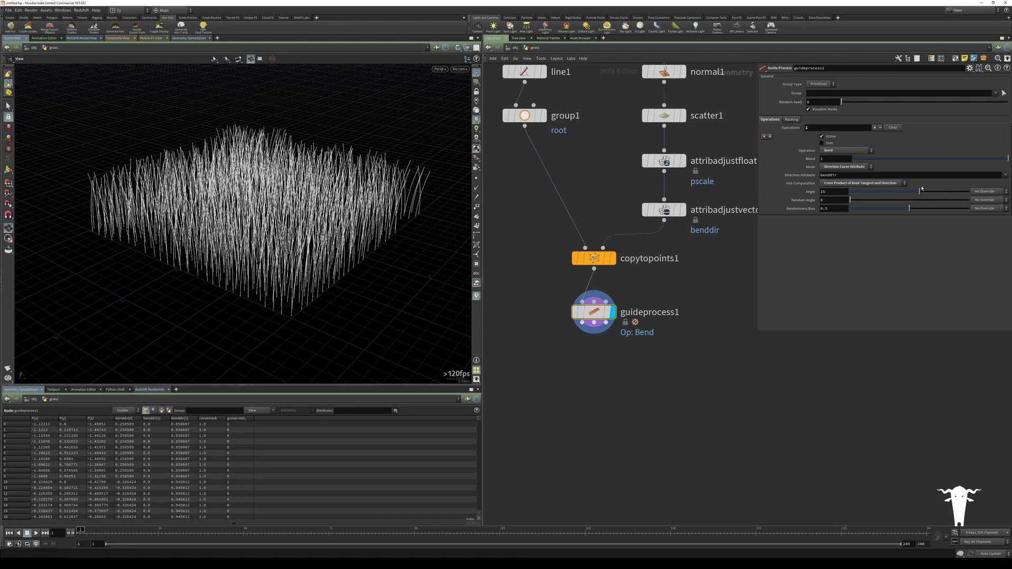
pyautogui.moveTo(921, 193); pyautogui.dragTo(922, 193)
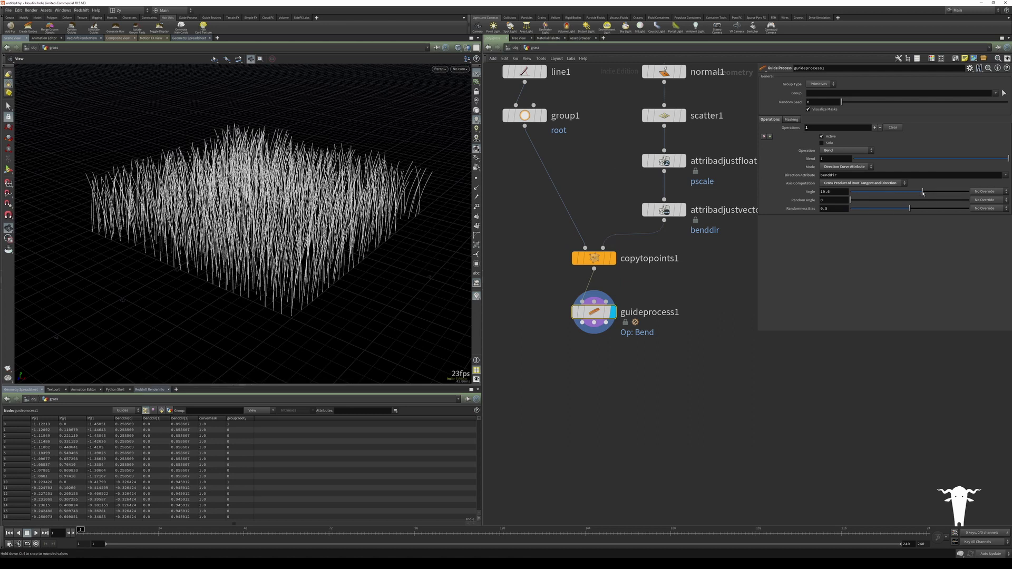
pyautogui.moveTo(853, 201); pyautogui.dragTo(873, 201)
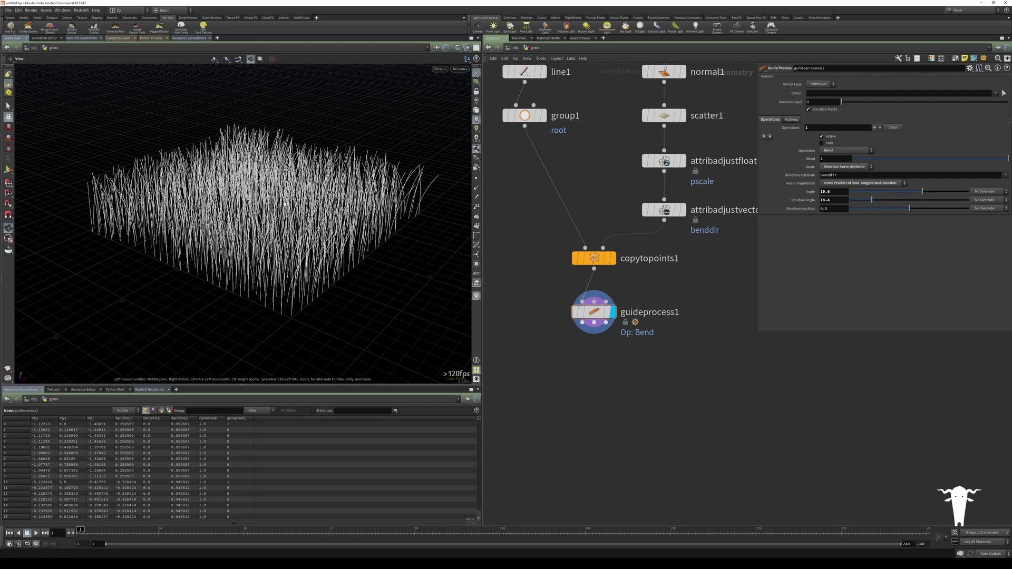
# Step: Set the viewport's wireframe wire width to 2 in the display options
pyautogui.press('d')
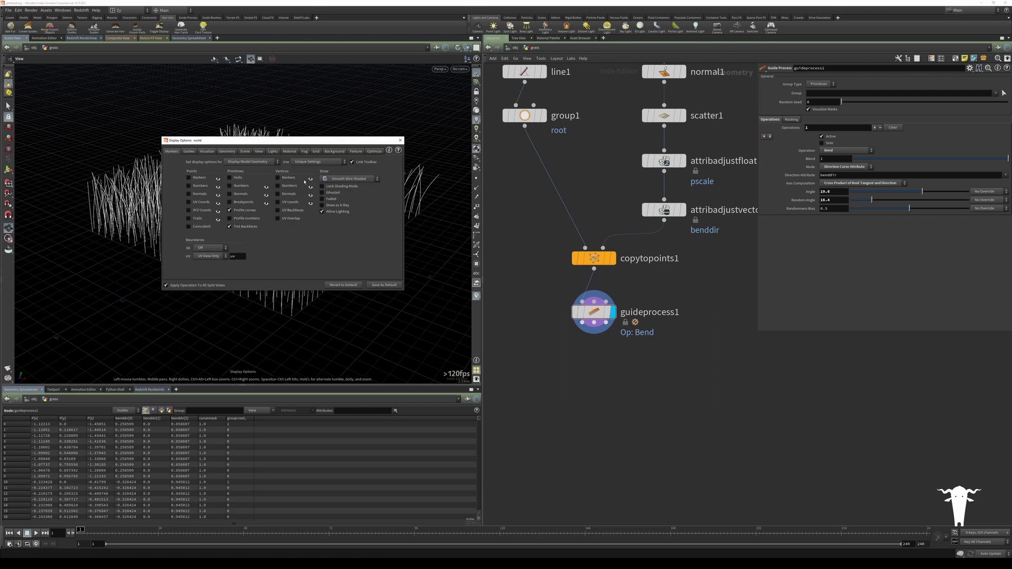
pyautogui.click(205, 152)
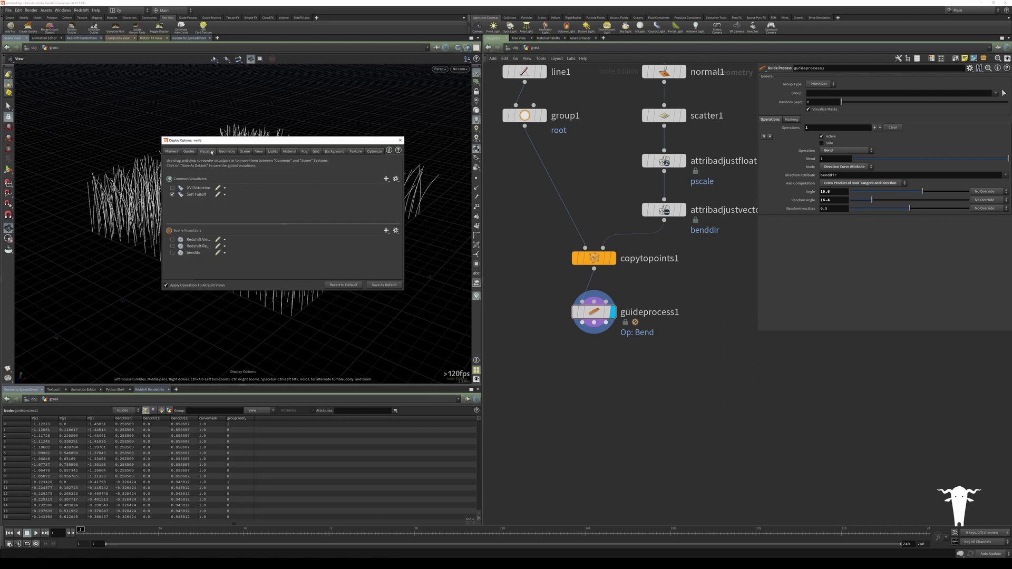
pyautogui.click(222, 153)
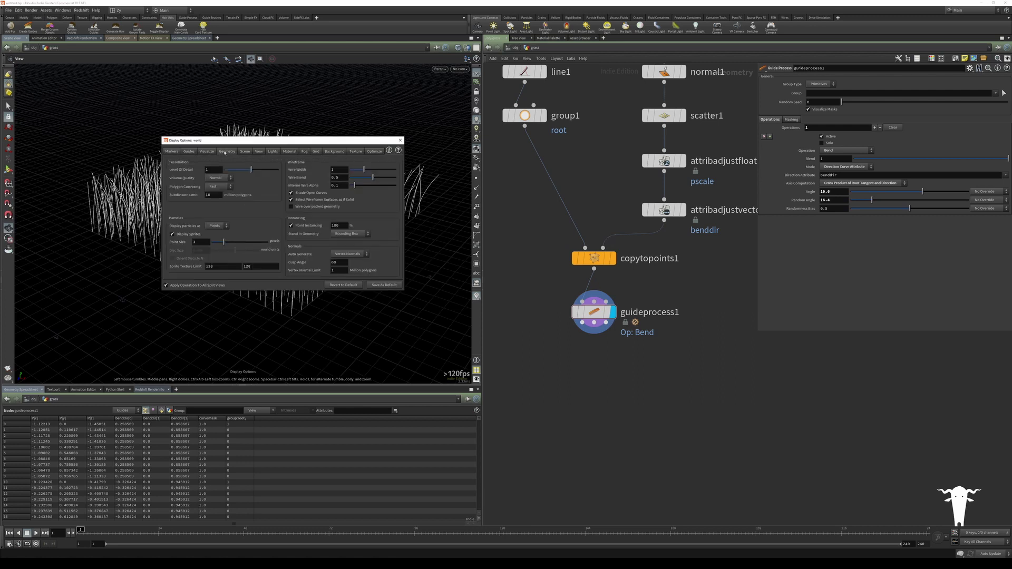
pyautogui.write('2')
pyautogui.press('Return')
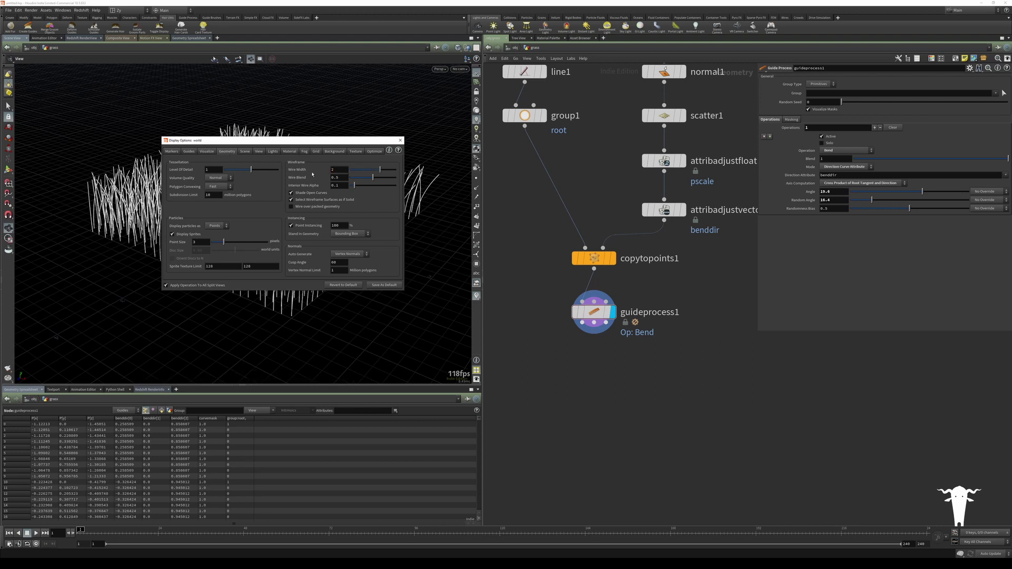
pyautogui.moveTo(371, 143); pyautogui.dragTo(451, 128)
pyautogui.click(480, 126)
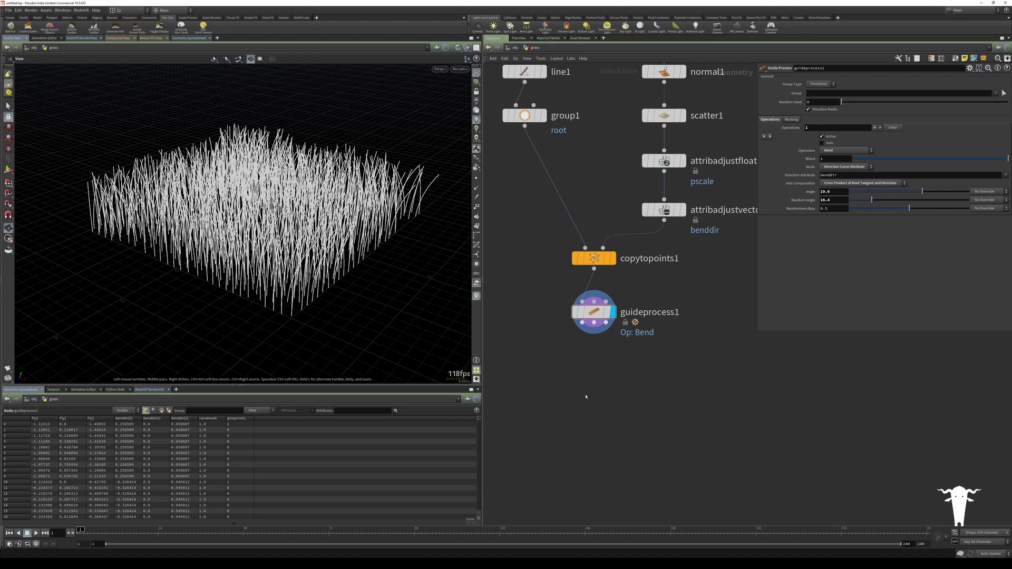
# Step: Add an Attribute Adjust Float node after Guide Process and display it
pyautogui.press('Tab')
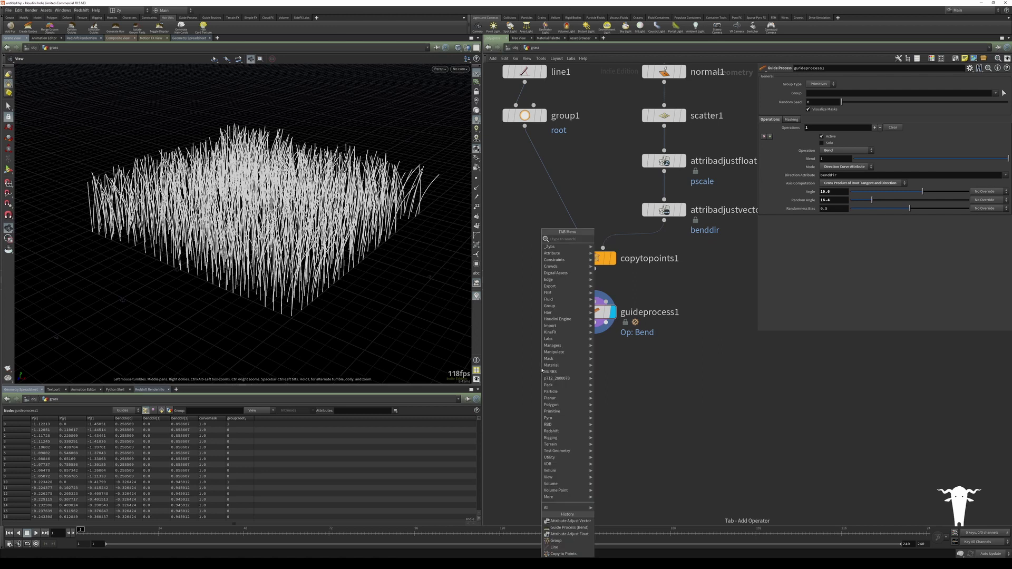
pyautogui.write('attrib ad')
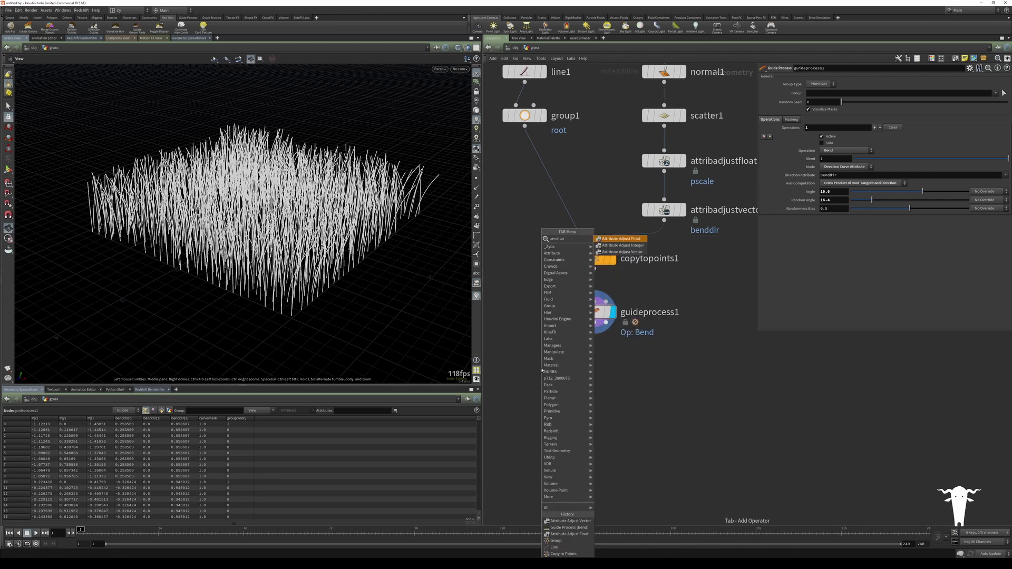
pyautogui.press('Return')
pyautogui.click(542, 369)
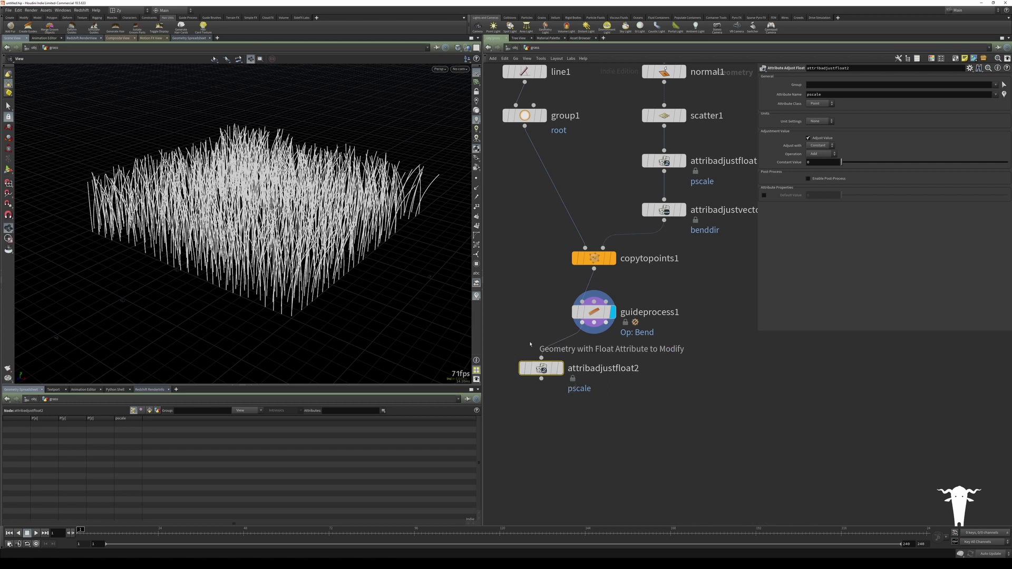
pyautogui.click(561, 368)
# Step: Set the new float node's attribute class to Primitive and name its attribute col
pyautogui.click(820, 103)
pyautogui.click(817, 120)
pyautogui.click(824, 96)
pyautogui.write('col')
pyautogui.press('Return')
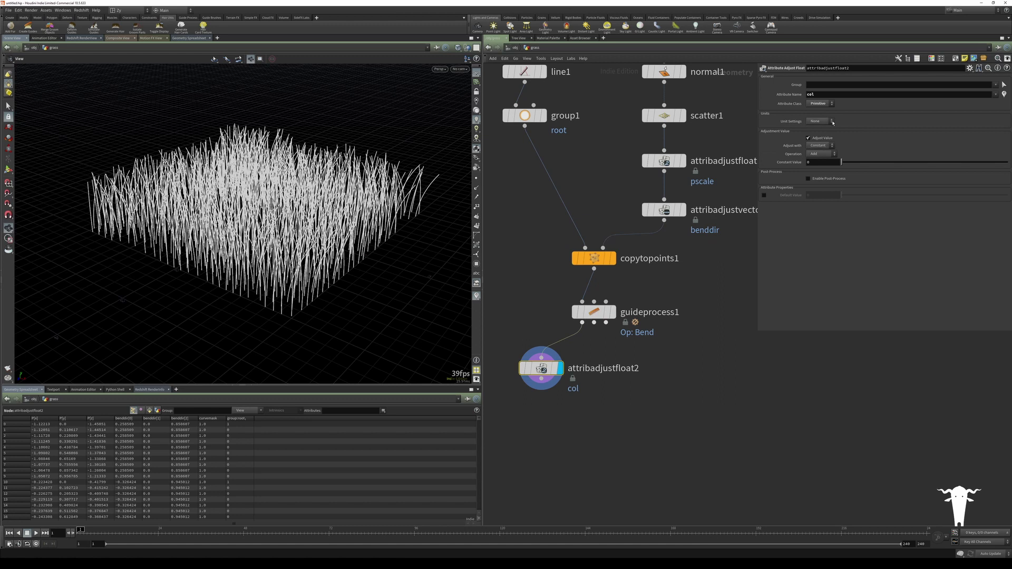
# Step: Set the col attribute to be adjusted with Random values and align its node beneath Guide Process
pyautogui.click(822, 154)
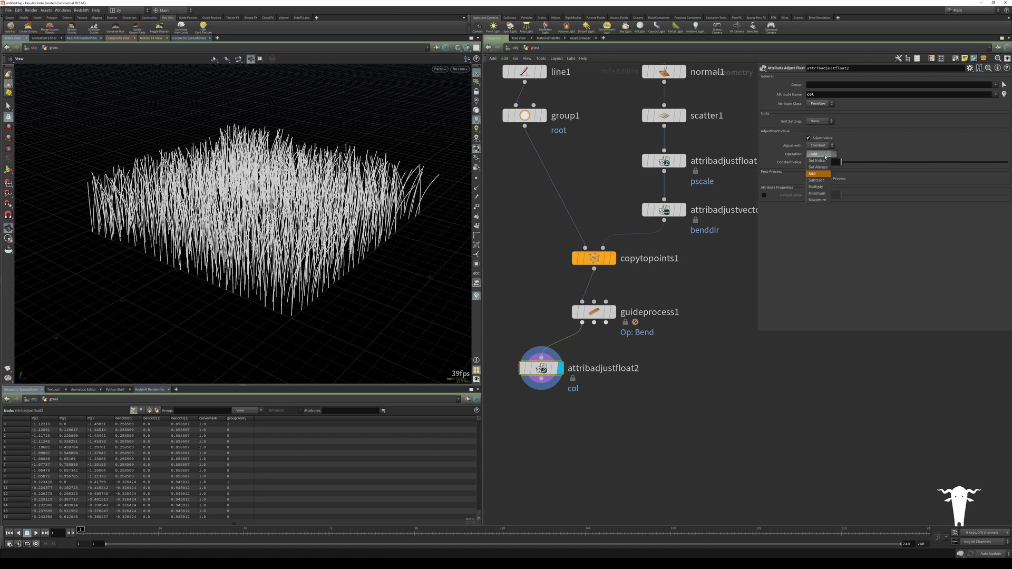
pyautogui.click(820, 146)
pyautogui.click(825, 161)
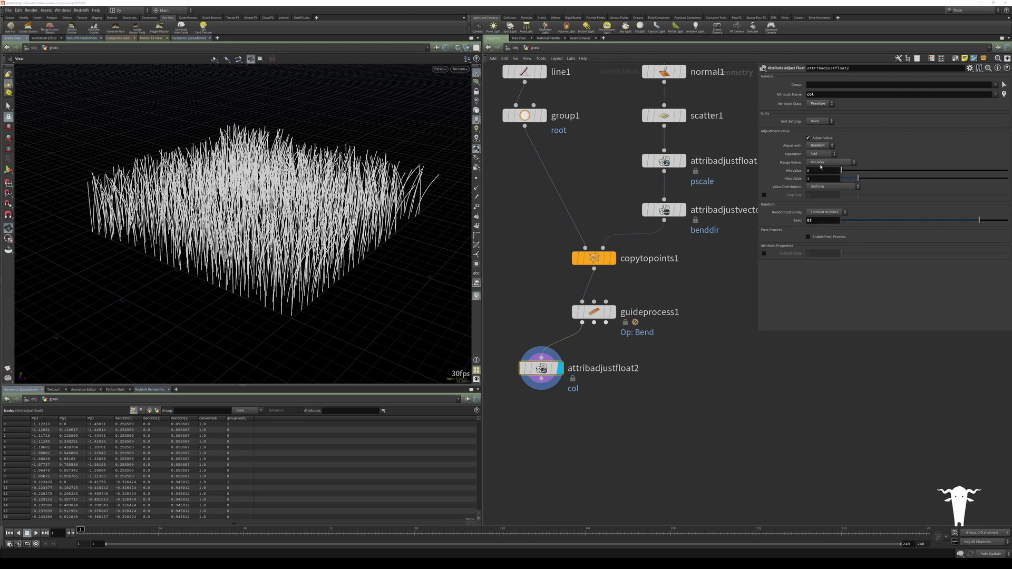
pyautogui.moveTo(536, 376); pyautogui.dragTo(574, 373)
# Step: Add a Color node after the col node, display it, and line it up directly below
pyautogui.moveTo(592, 421); pyautogui.dragTo(603, 352, button='middle')
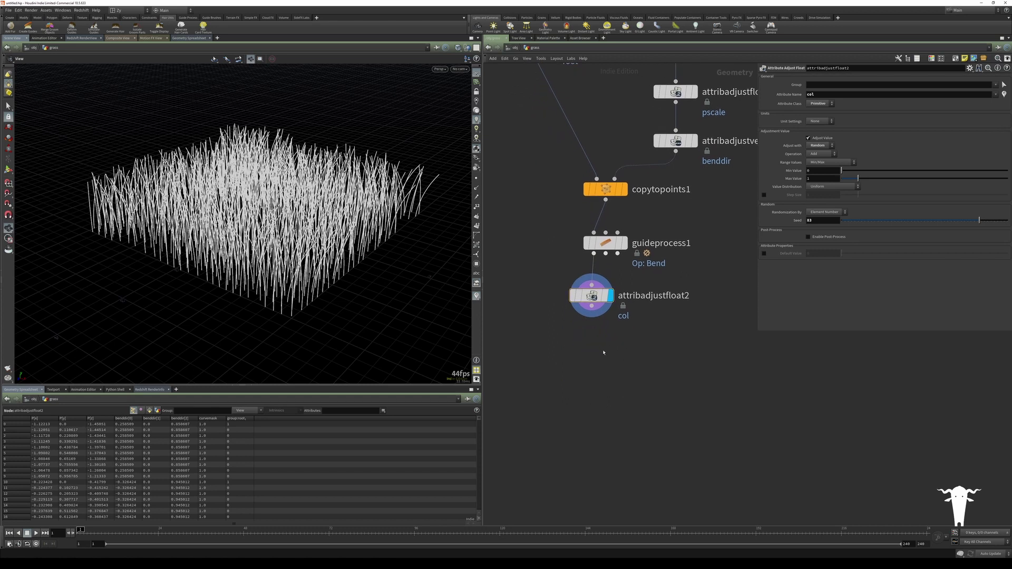
pyautogui.press('Tab')
pyautogui.write('color')
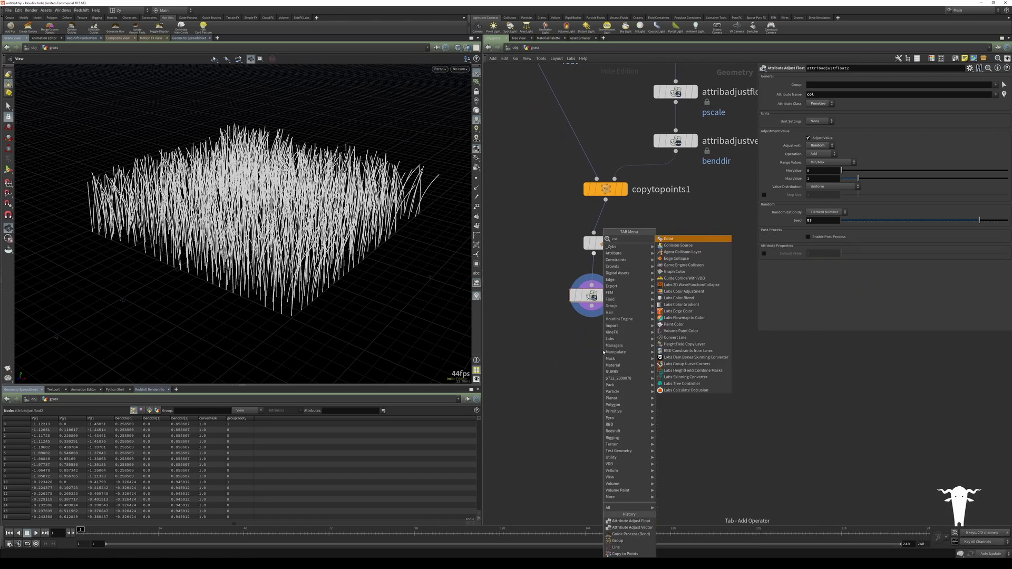
pyautogui.press('Return')
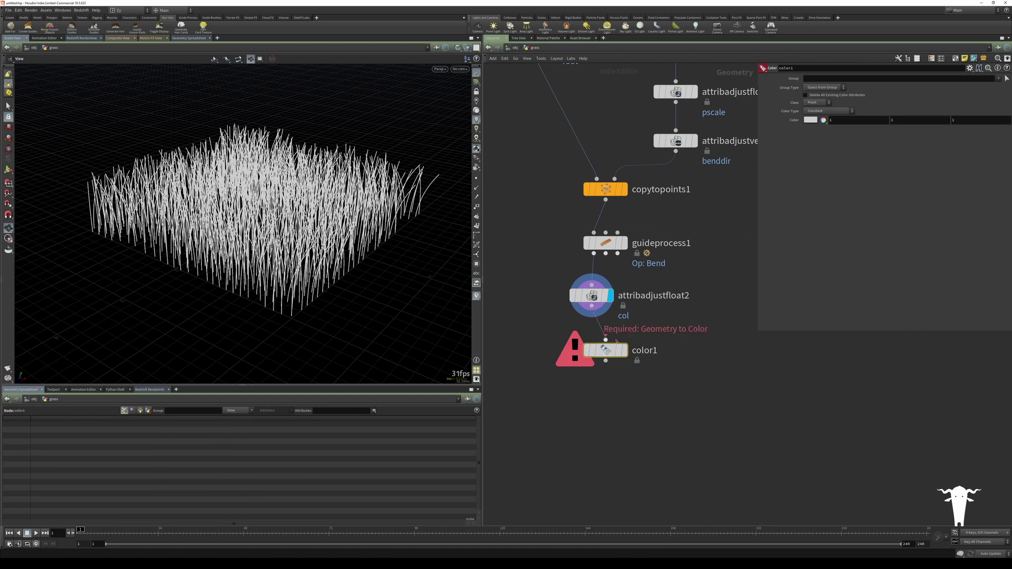
pyautogui.click(605, 352)
pyautogui.moveTo(602, 352); pyautogui.dragTo(588, 342)
# Step: Set the Color node's color type to Ramp from Attribute and its class to Primitive
pyautogui.click(828, 110)
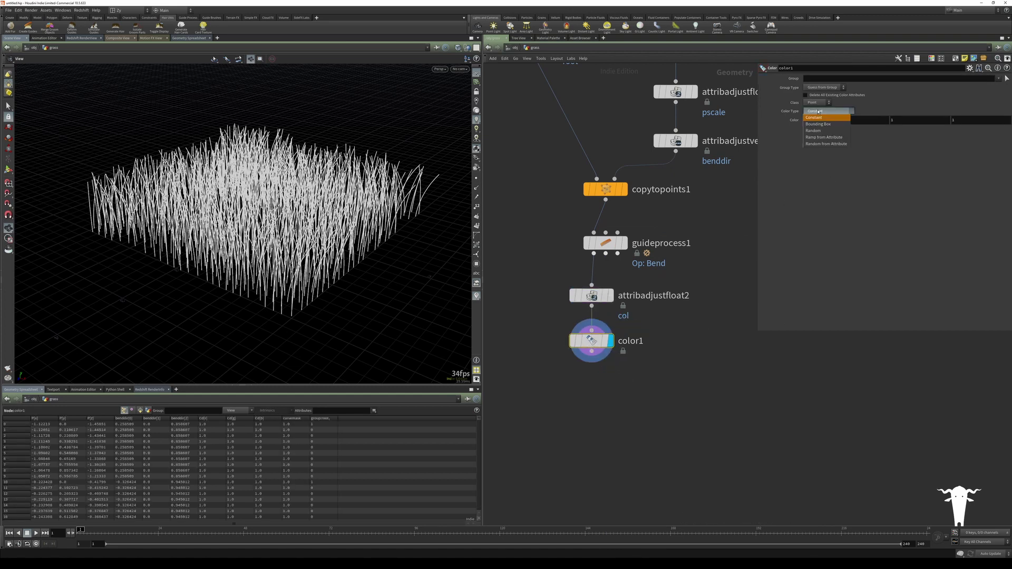
pyautogui.click(823, 137)
pyautogui.click(817, 102)
pyautogui.click(816, 119)
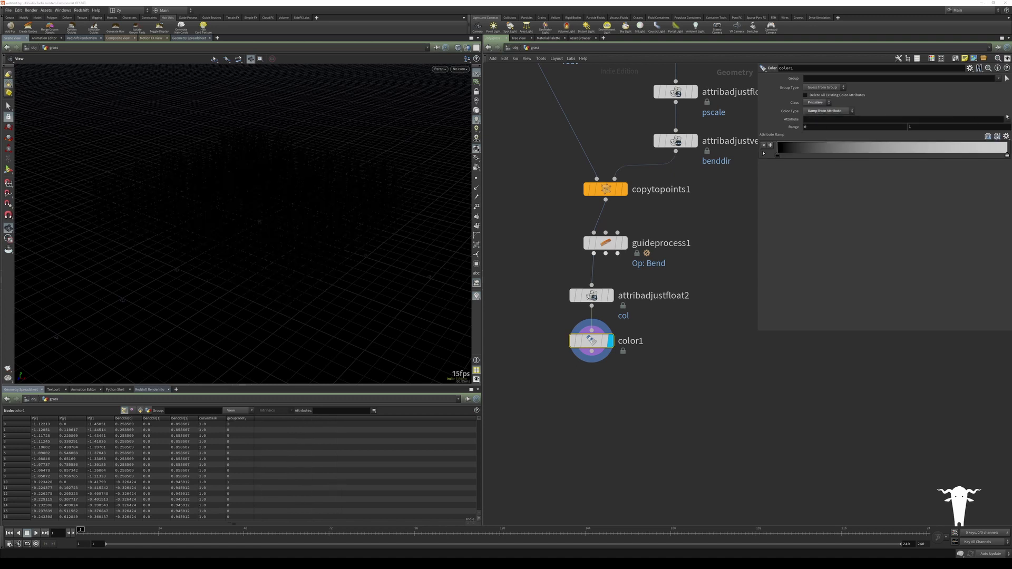
# Step: Set col as the attribute that drives the Color node's ramp
pyautogui.click(1007, 118)
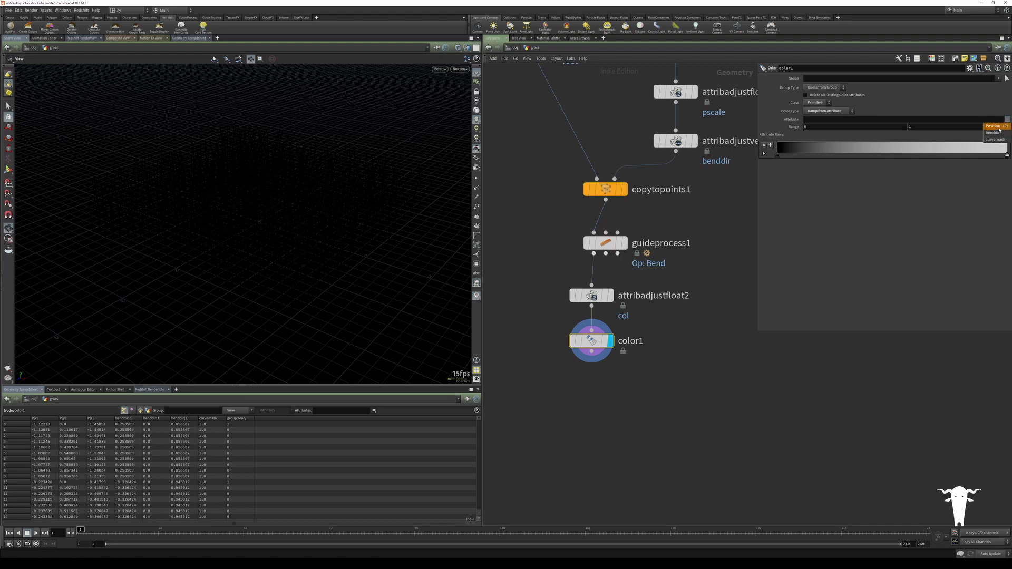
pyautogui.click(588, 296)
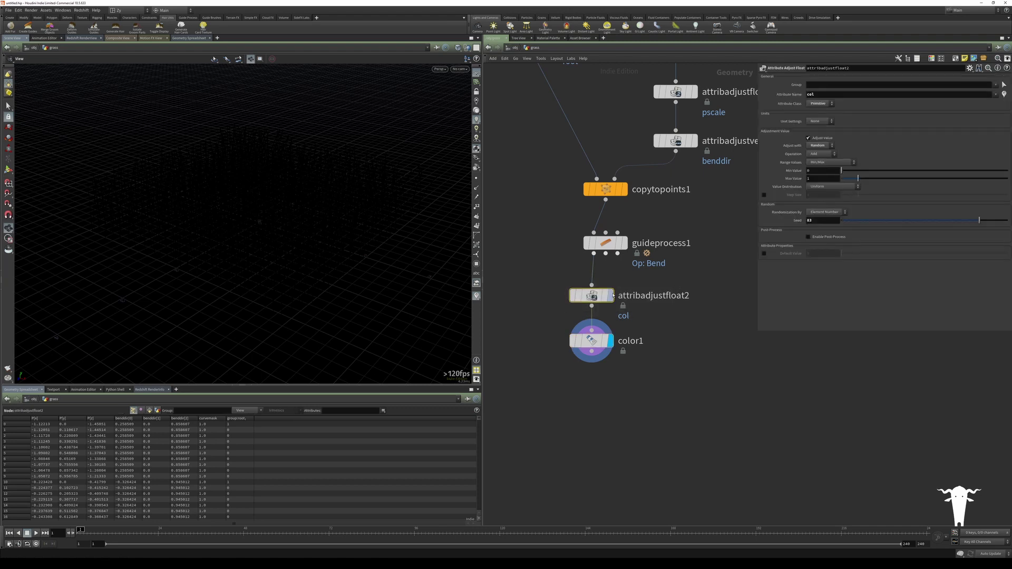
pyautogui.click(587, 342)
pyautogui.click(1007, 119)
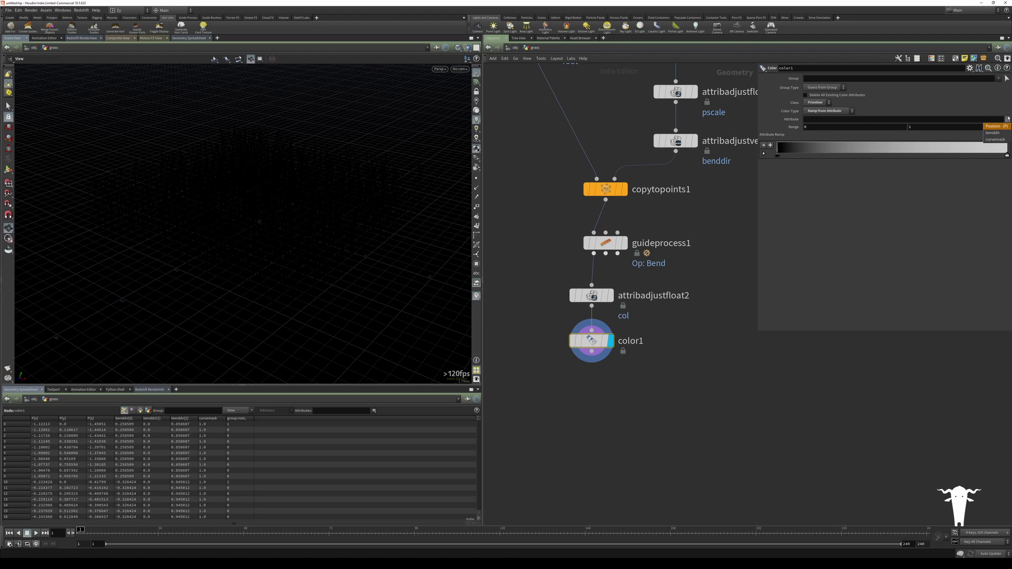
pyautogui.click(864, 119)
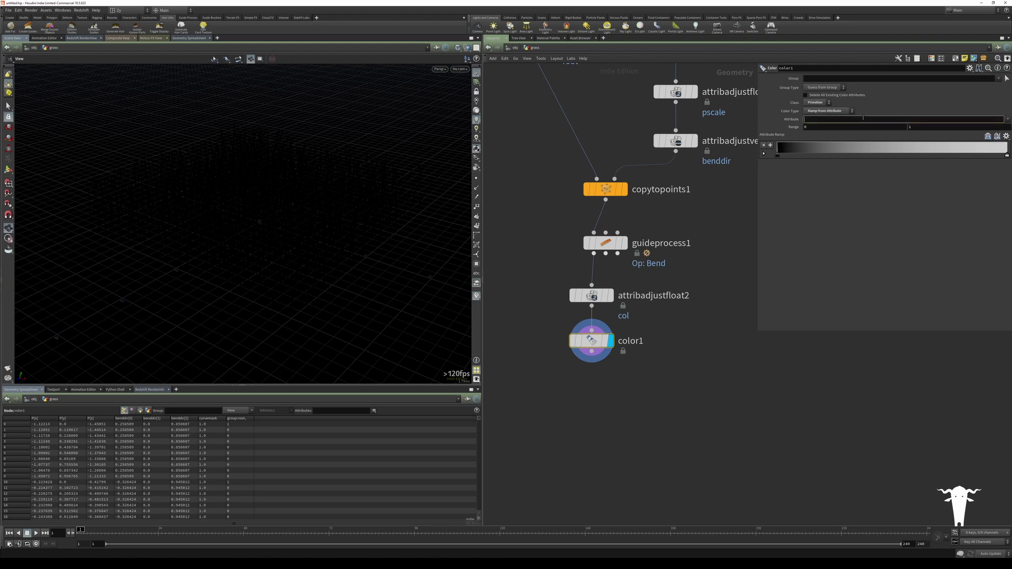
pyautogui.write('col')
pyautogui.press('Return')
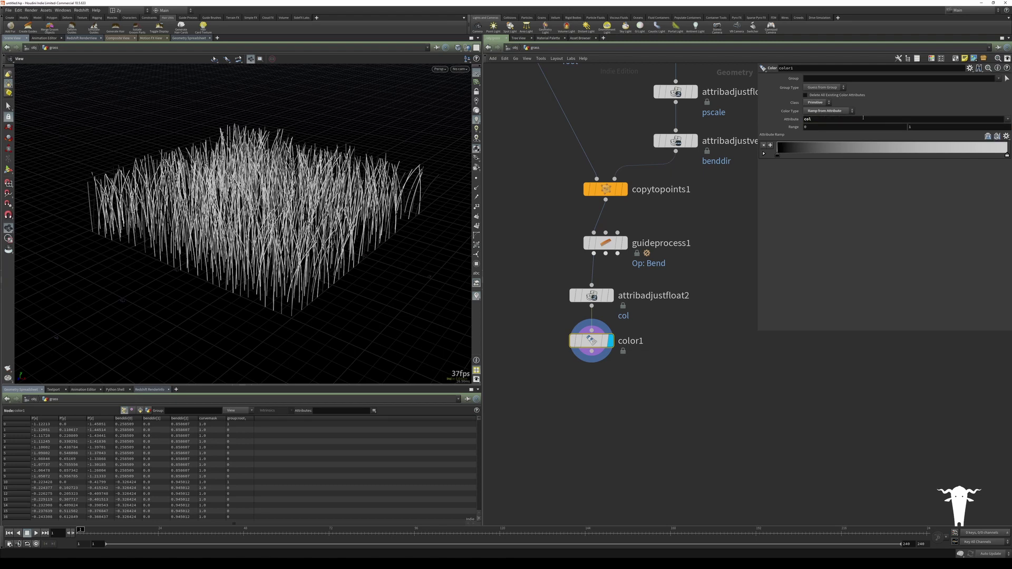
# Step: Change the ramp's start point to a dark green with hue 90, saturation 0.75 and value about 0.259
pyautogui.moveTo(338, 190); pyautogui.dragTo(320, 178)
pyautogui.scroll(1, 320, 178)
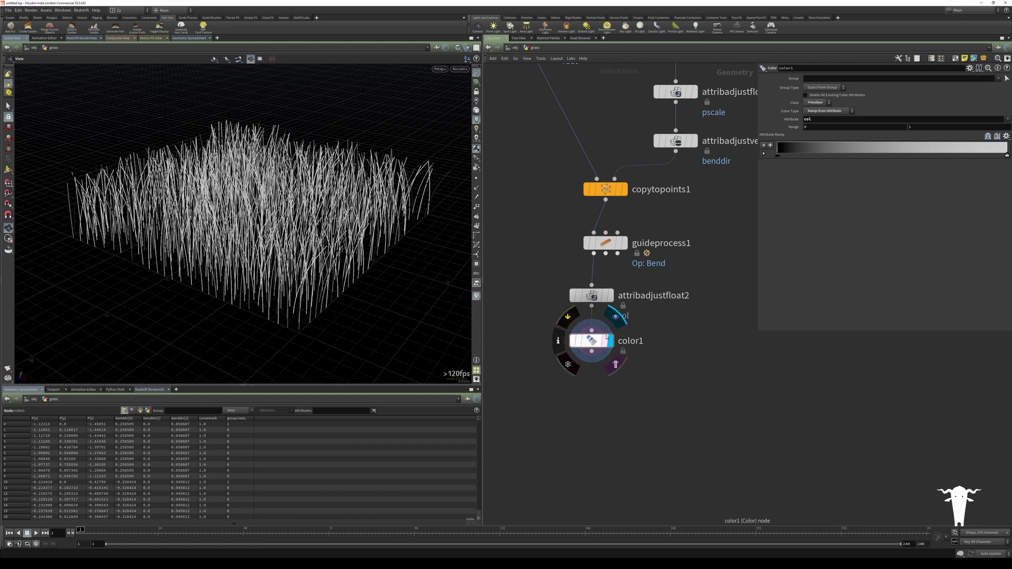
pyautogui.click(779, 157)
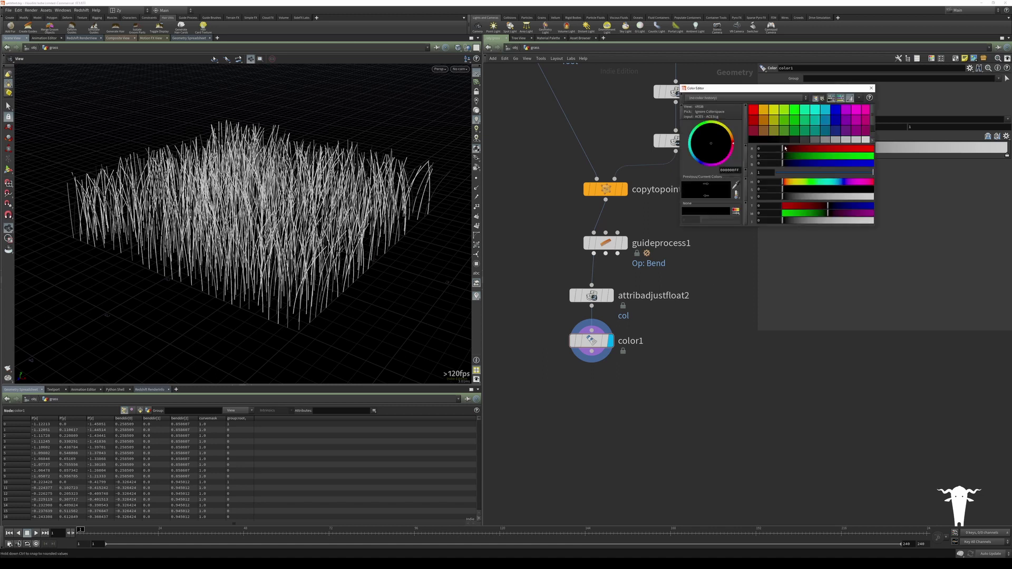
pyautogui.click(793, 124)
pyautogui.click(784, 130)
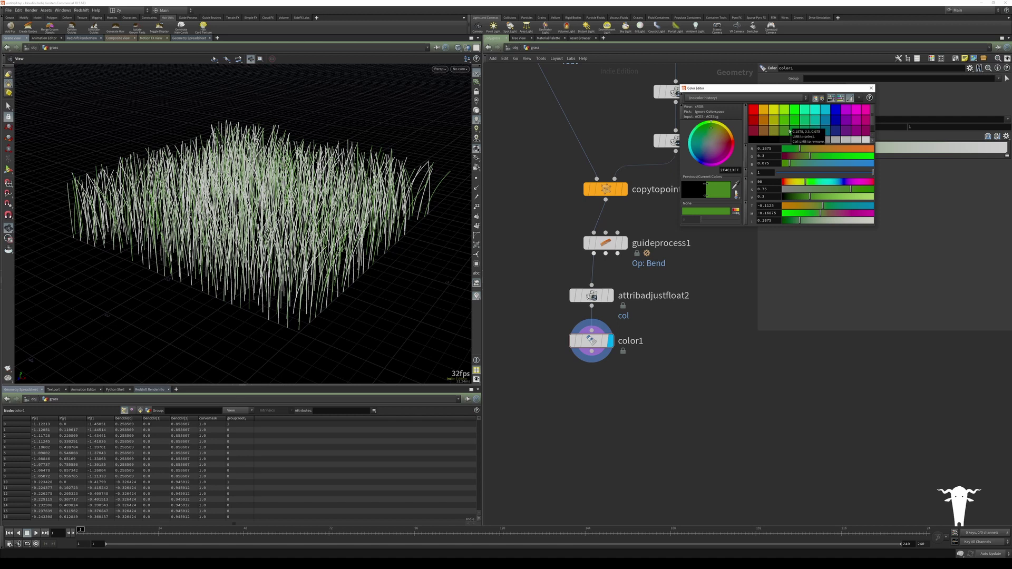
pyautogui.moveTo(812, 198); pyautogui.dragTo(806, 198)
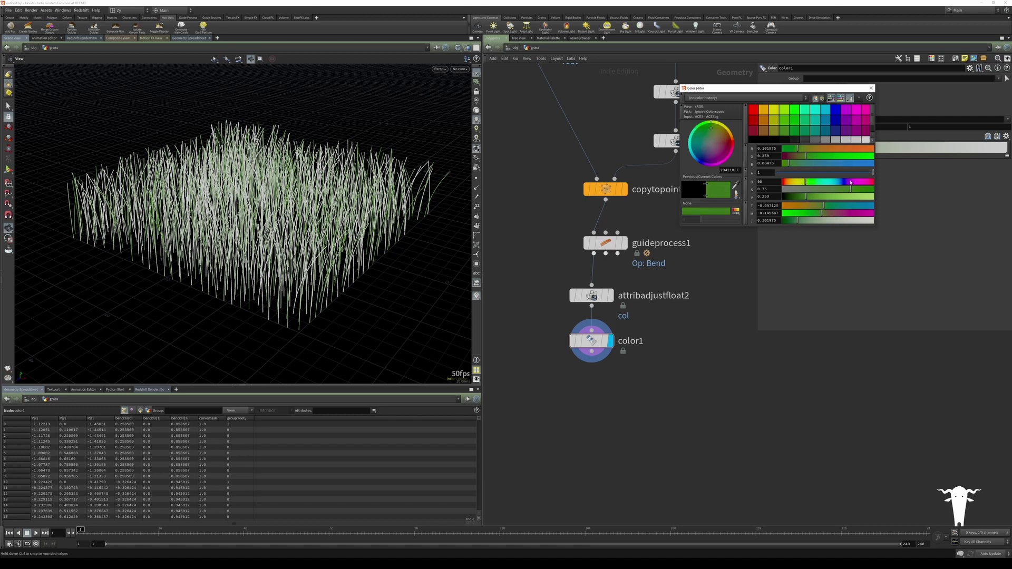
pyautogui.click(872, 88)
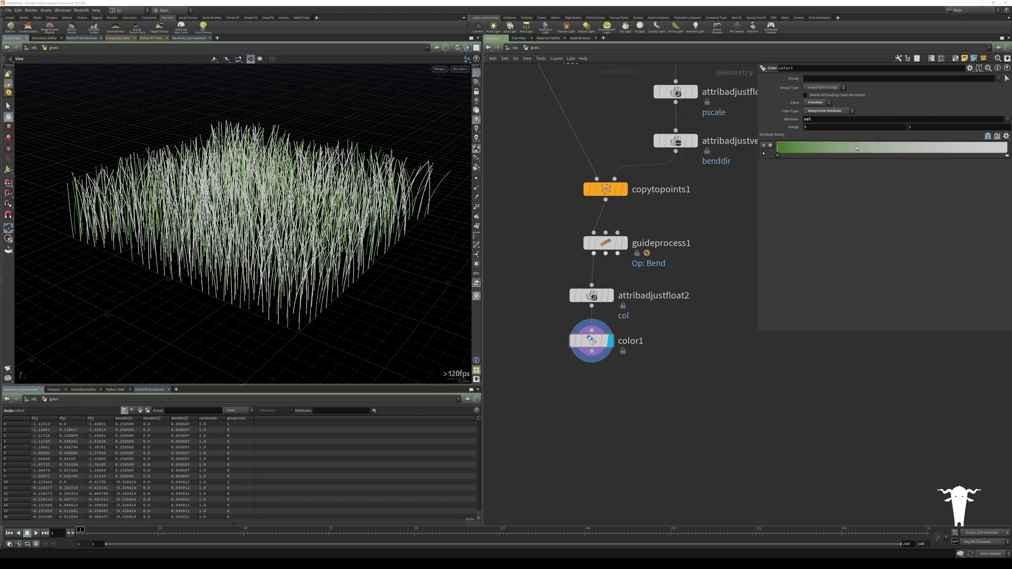
# Step: Add a ramp point near the middle and color it green with hue 120, saturation 0.75 and value 0.3
pyautogui.doubleClick(884, 154)
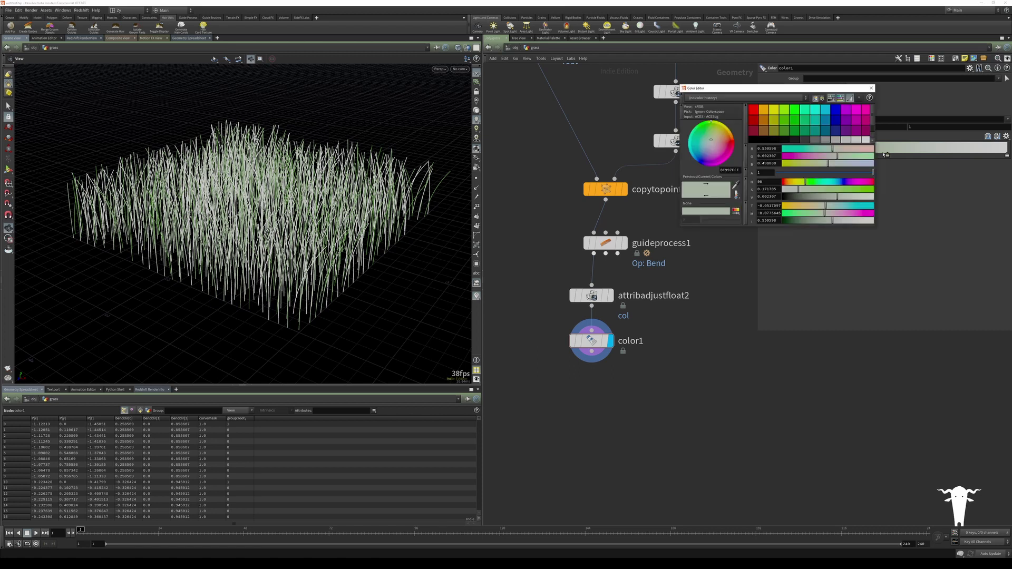
pyautogui.click(795, 130)
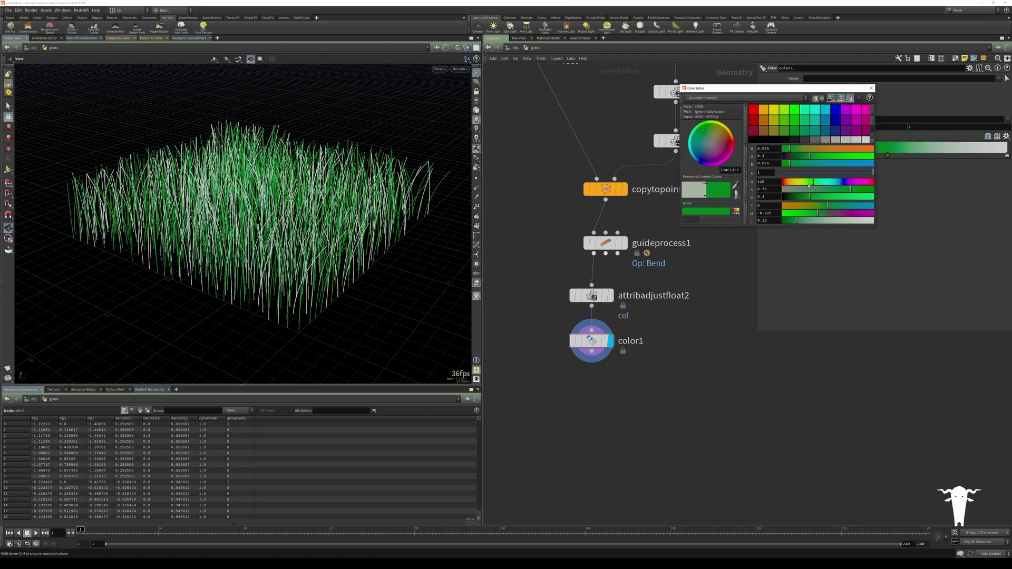
pyautogui.click(871, 88)
# Step: Add a ramp point at about three quarters and color it olive yellow with hue 61 and value about 0.506
pyautogui.doubleClick(958, 154)
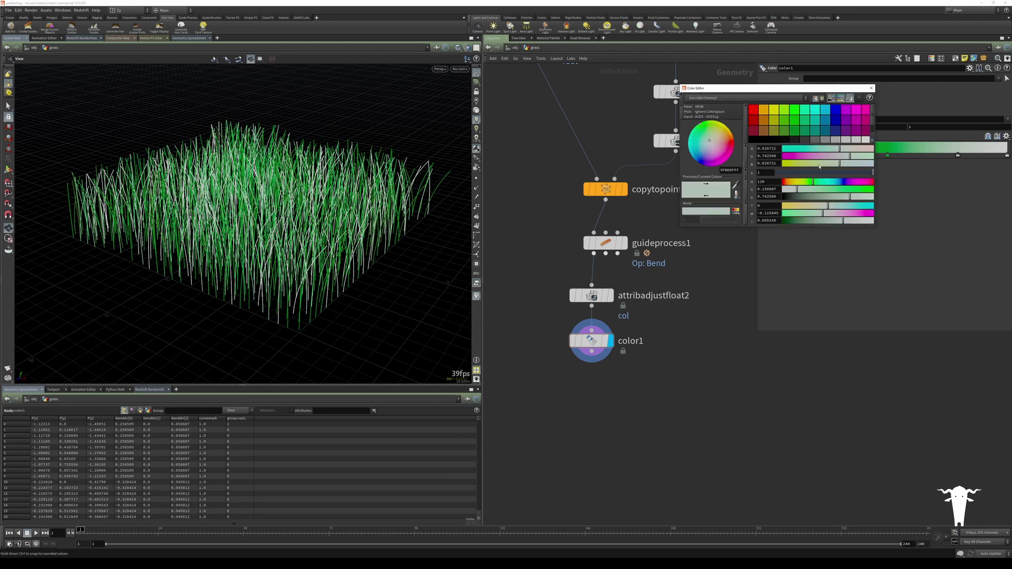
pyautogui.click(774, 130)
pyautogui.click(833, 197)
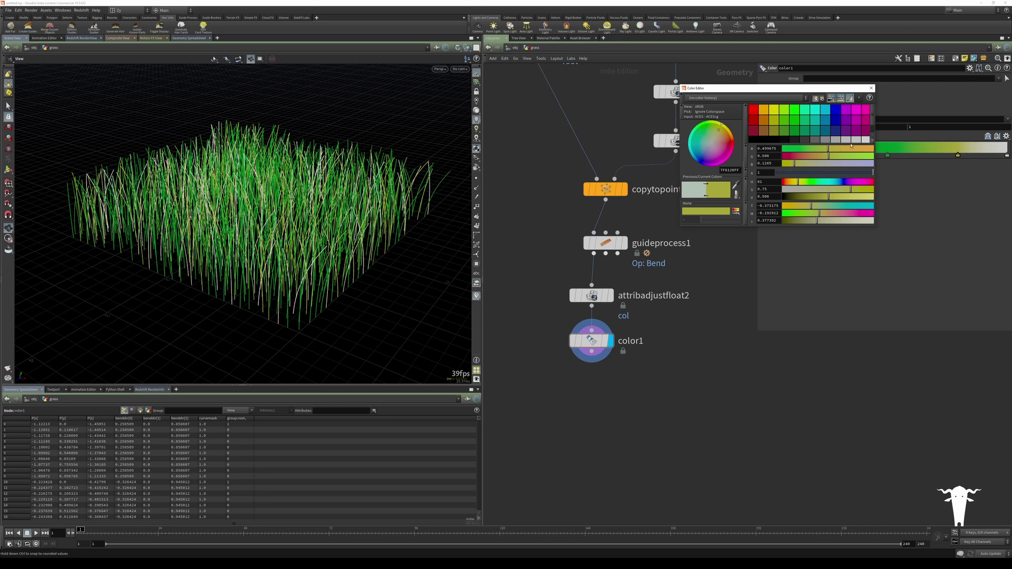
pyautogui.click(871, 88)
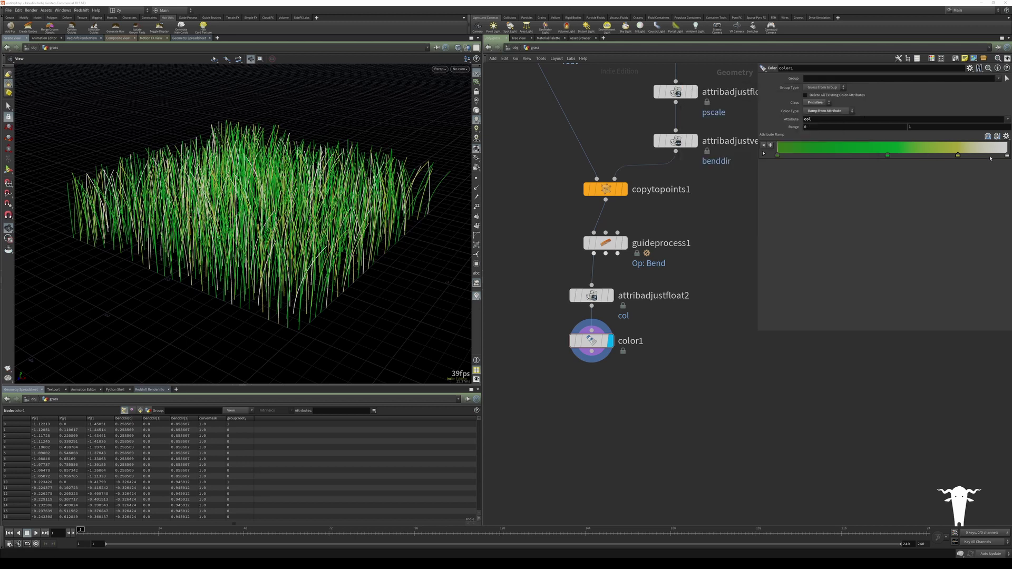
# Step: Change the ramp's end point to a bright green with hue 112, saturation 0.75 and value 0.77
pyautogui.doubleClick(956, 151)
pyautogui.click(804, 134)
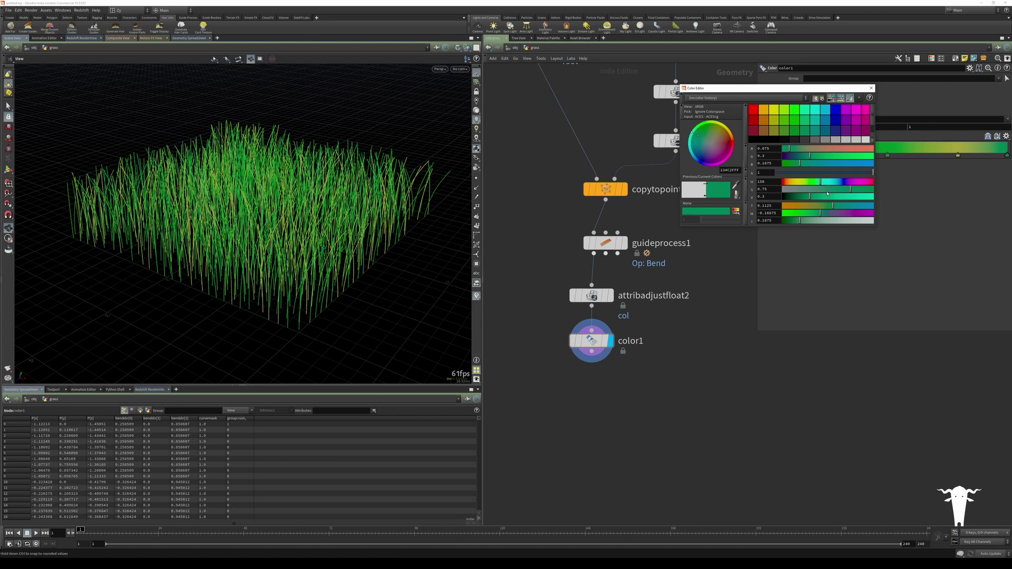
pyautogui.moveTo(827, 195)
pyautogui.mouseDown()
pyautogui.moveTo(858, 196)
pyautogui.moveTo(812, 184)
pyautogui.mouseUp()
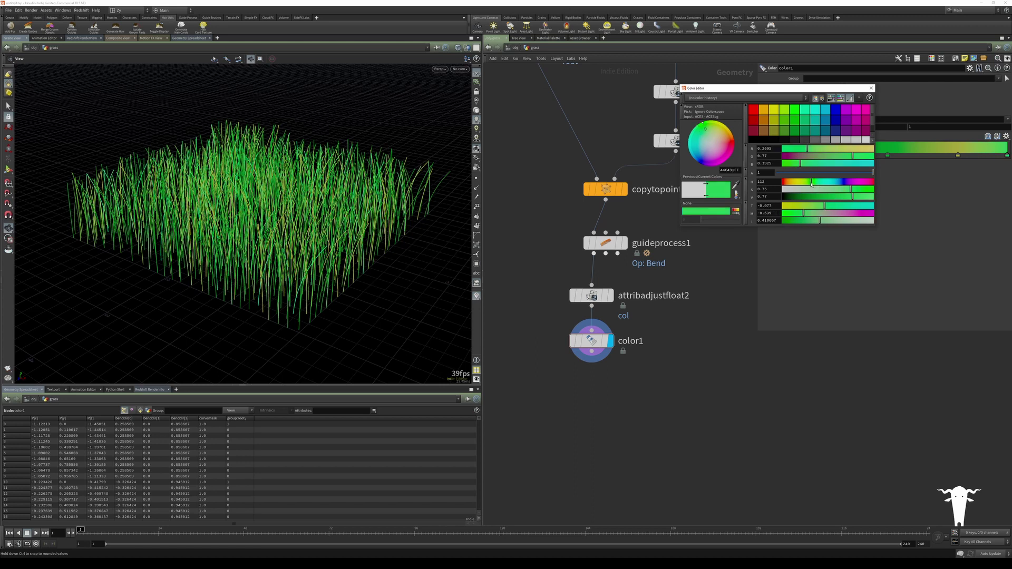
pyautogui.click(871, 88)
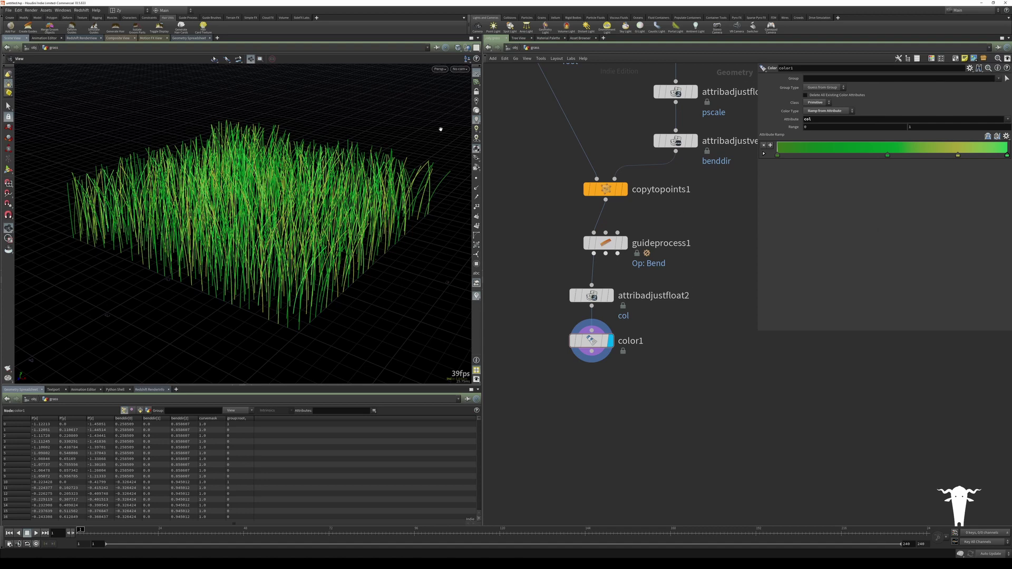
# Step: Add a Vellum Configure Hair node below the Color node, wire the Color output into it and display it
pyautogui.moveTo(440, 129); pyautogui.dragTo(270, 162)
pyautogui.scroll(-2, 562, 298)
pyautogui.scroll(-1, 563, 299)
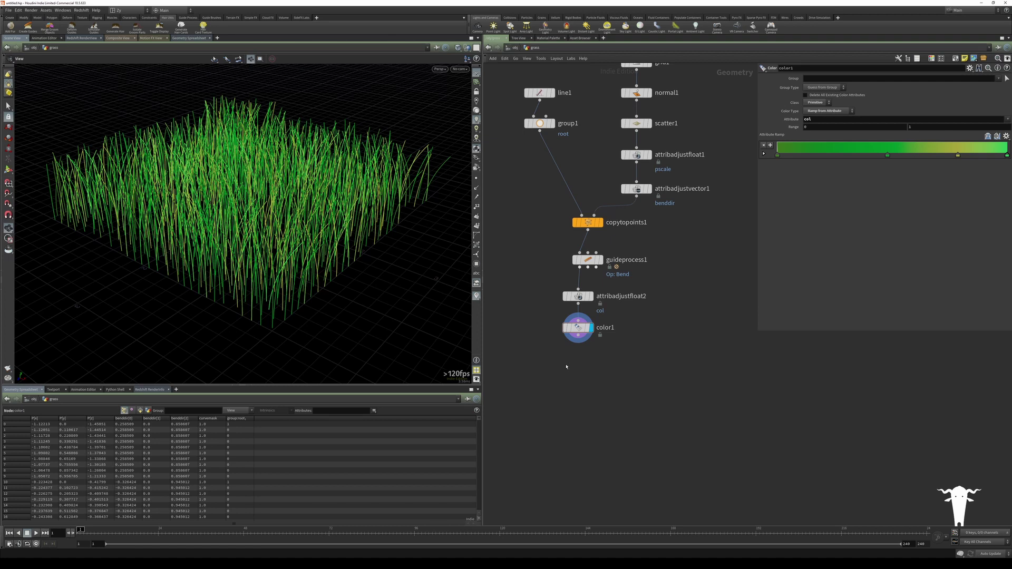
pyautogui.moveTo(582, 360); pyautogui.dragTo(609, 355, button='middle')
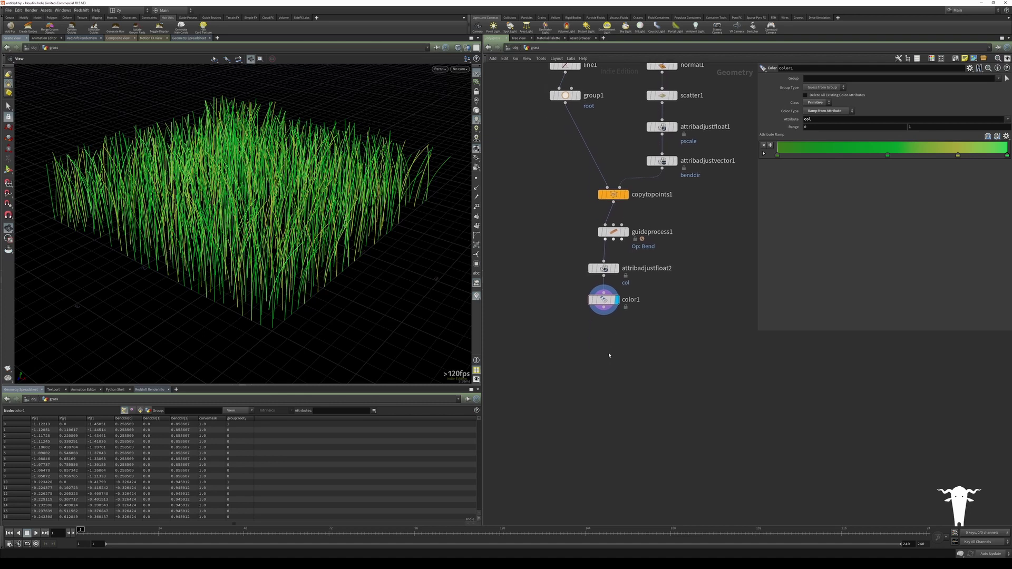
pyautogui.press('Tab')
pyautogui.write('ve')
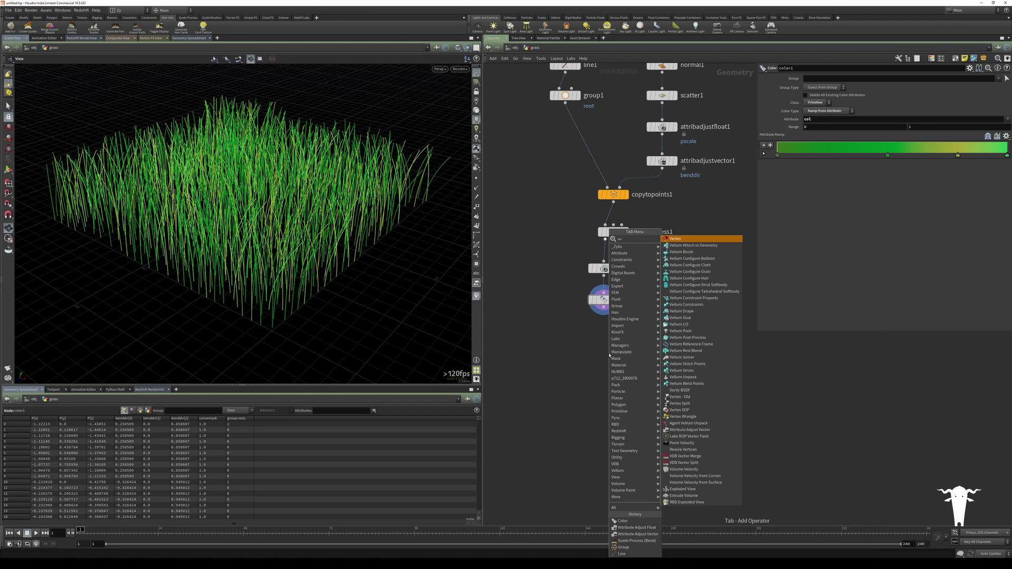
pyautogui.write('ll')
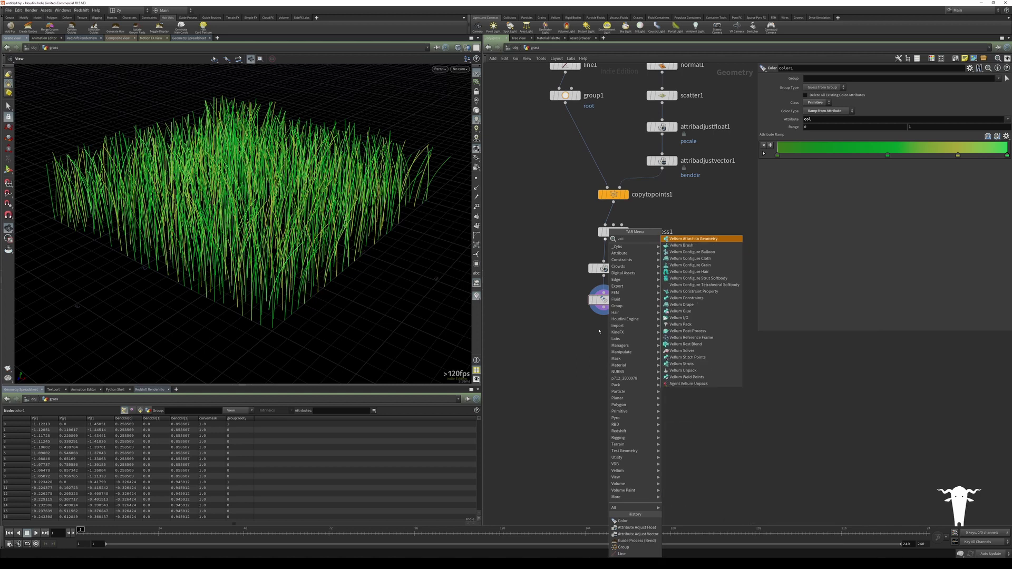
pyautogui.click(689, 271)
pyautogui.click(607, 343)
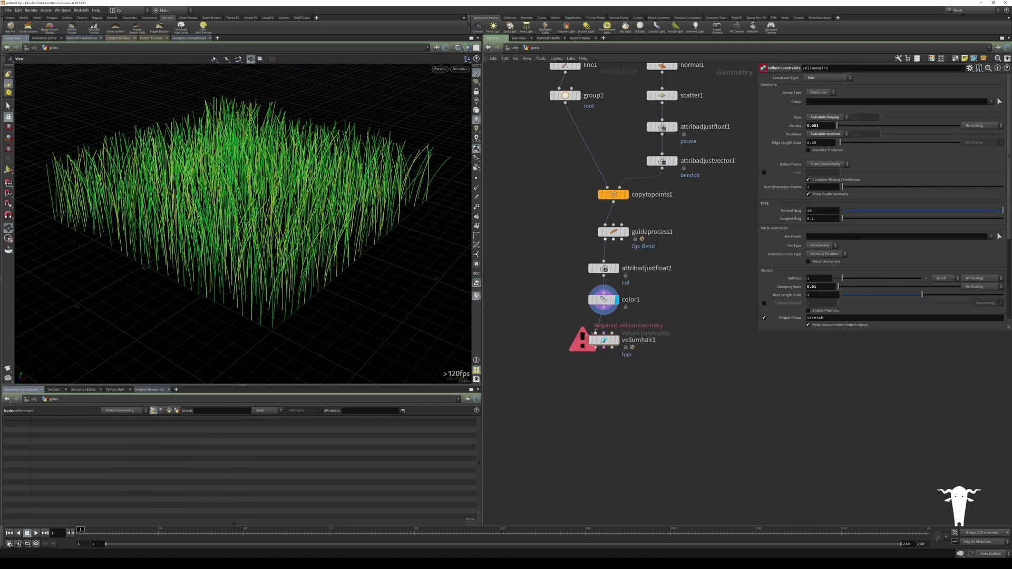
pyautogui.moveTo(597, 313); pyautogui.dragTo(593, 340)
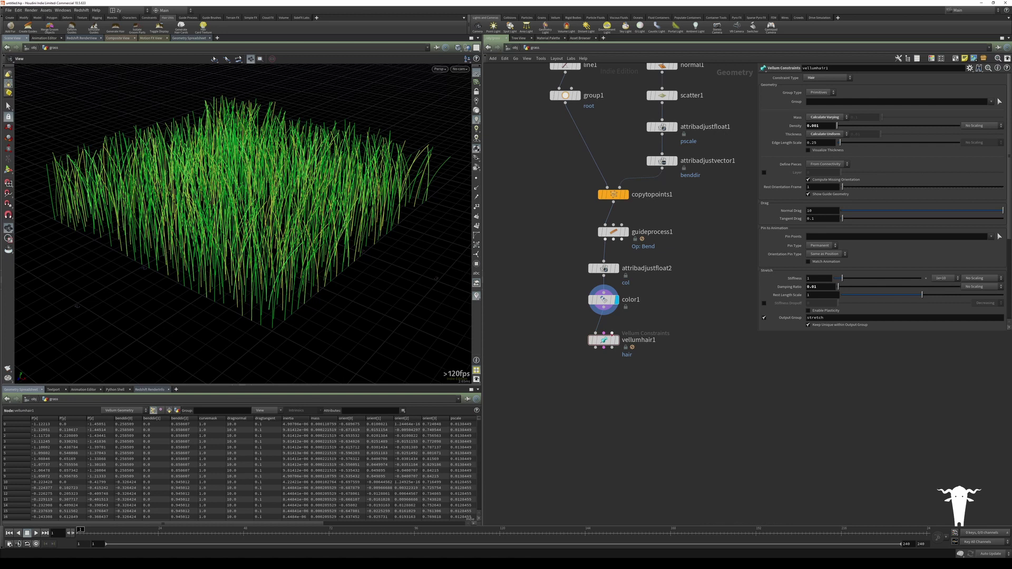
pyautogui.click(607, 341)
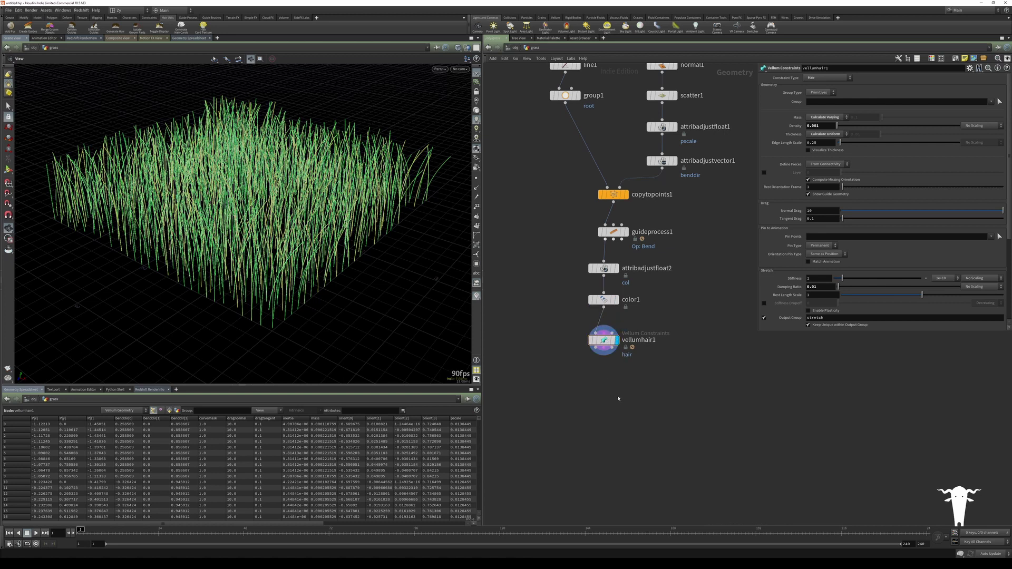
# Step: Add a Vellum Solver node below the Vellum hair node
pyautogui.press('Tab')
pyautogui.write('v')
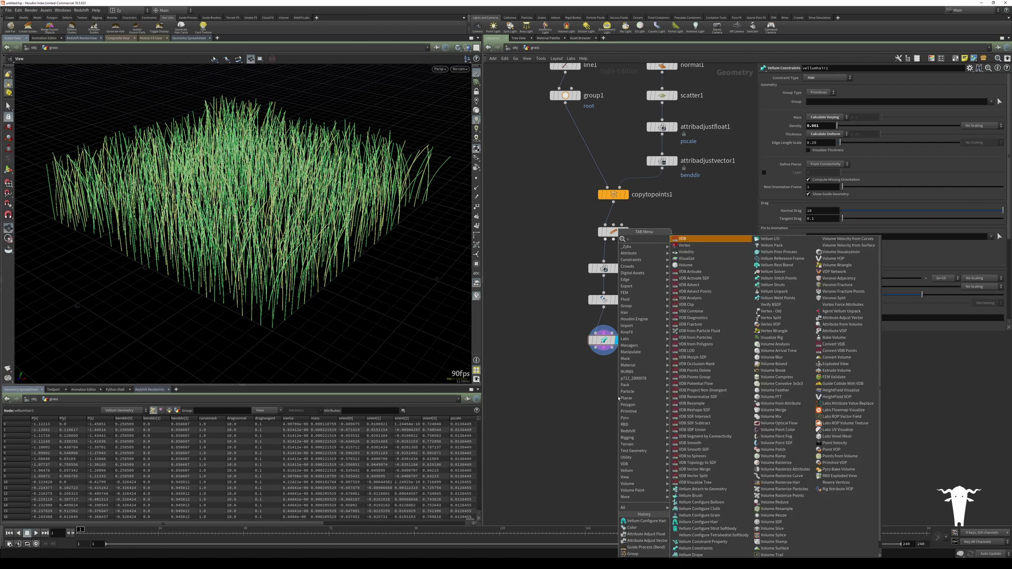
pyautogui.write('ellum')
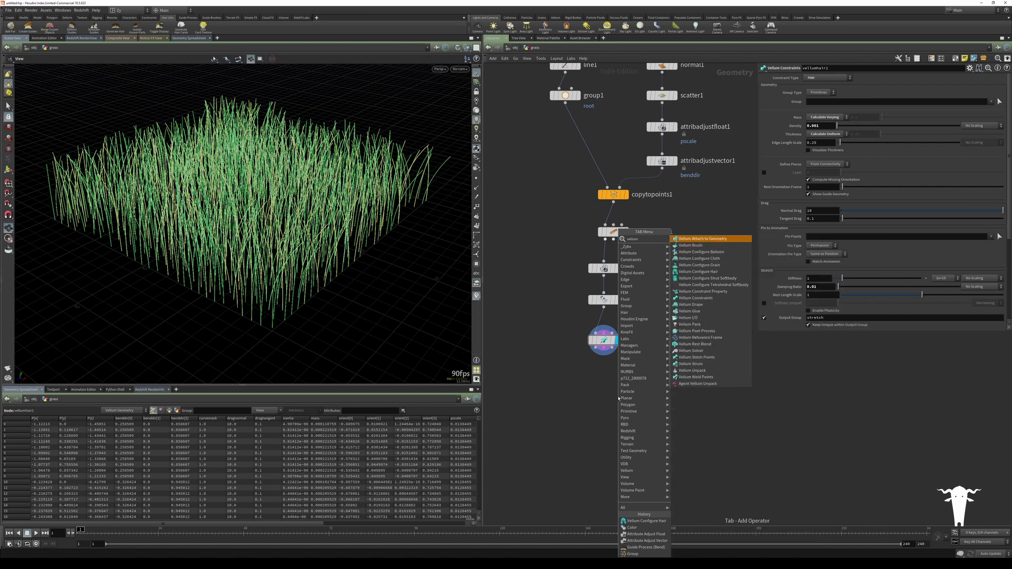
pyautogui.write(' sol')
pyautogui.press('Return')
pyautogui.click(618, 398)
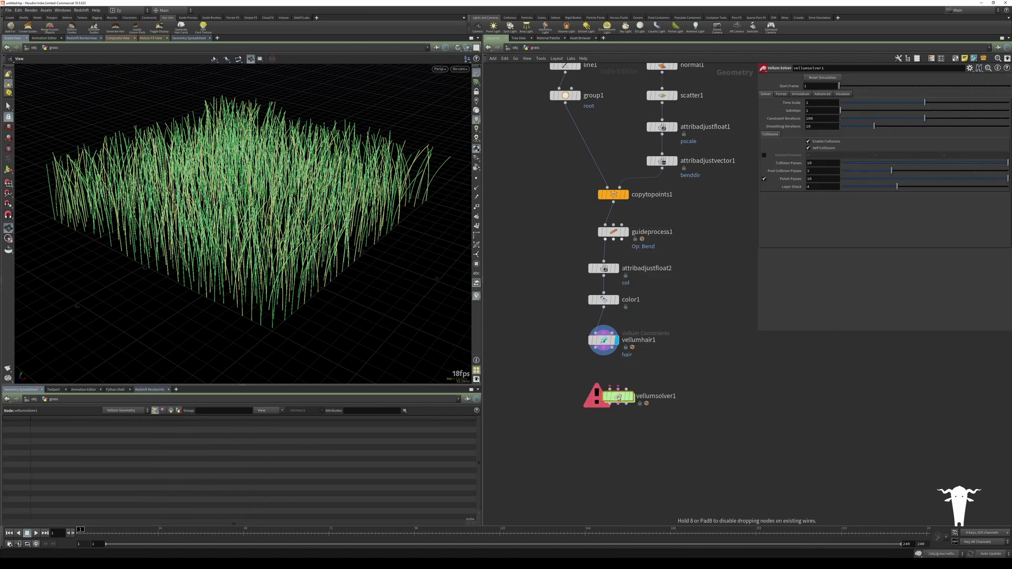
pyautogui.click(607, 394)
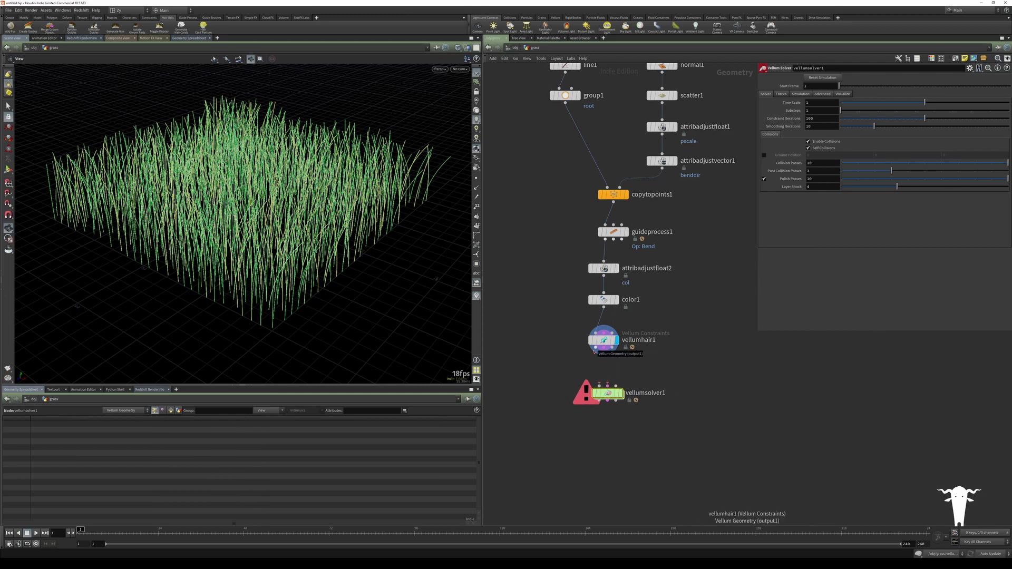
# Step: Connect the three Vellum hair outputs to the matching Vellum Solver inputs and align the solver directly beneath
pyautogui.click(595, 348)
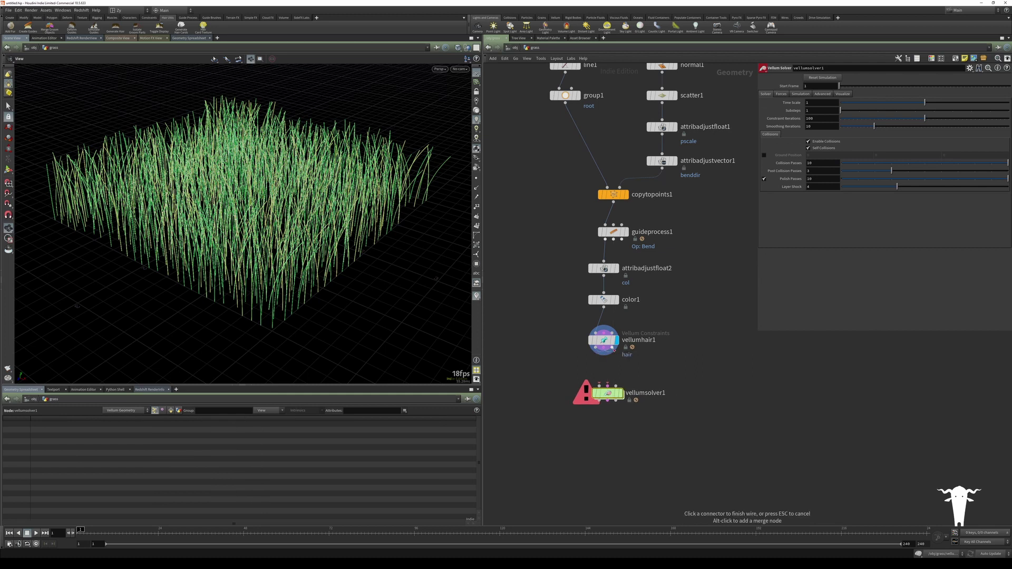
pyautogui.click(609, 400)
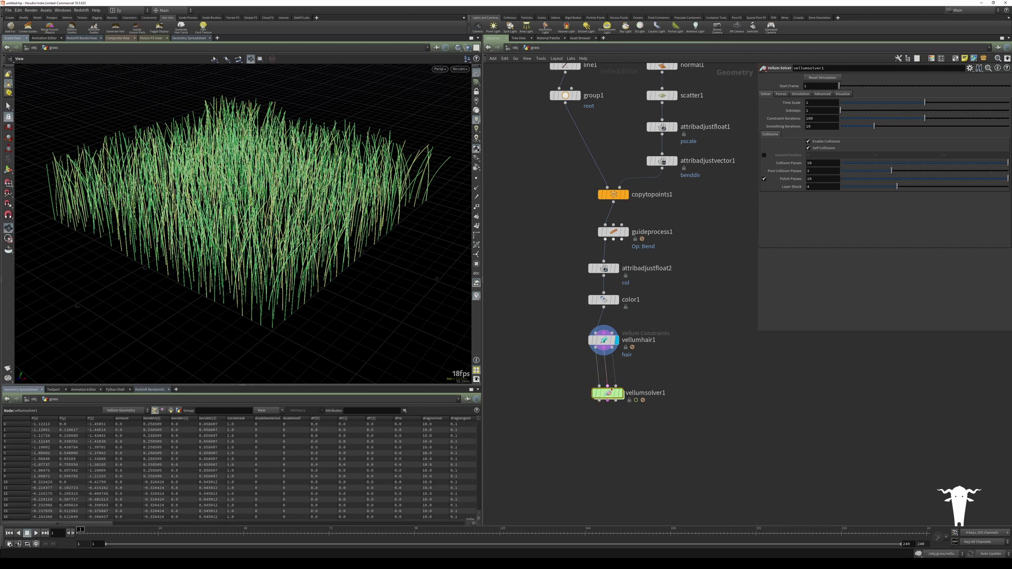
pyautogui.moveTo(614, 393); pyautogui.dragTo(610, 392)
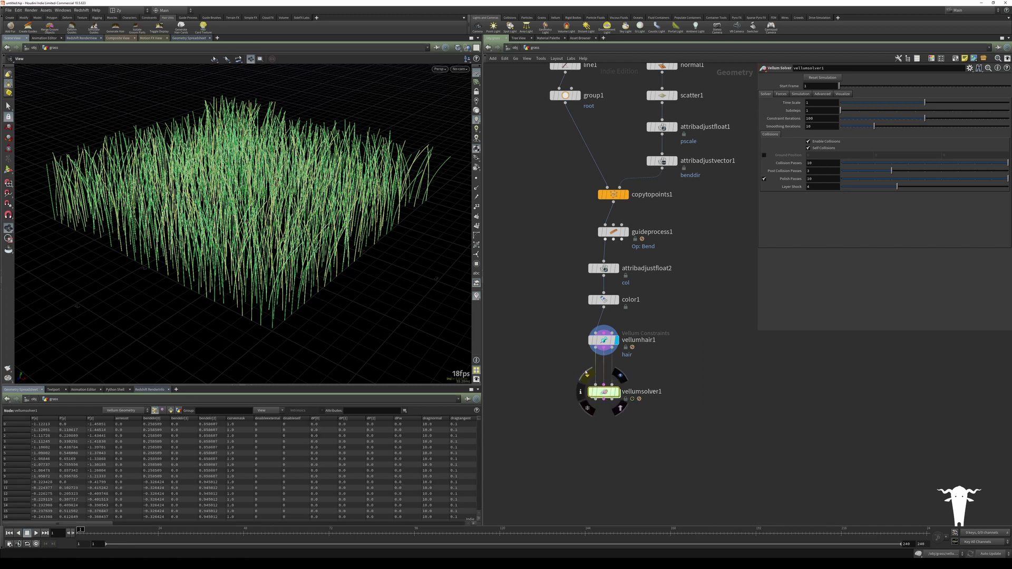
pyautogui.moveTo(580, 361); pyautogui.dragTo(567, 320, button='middle')
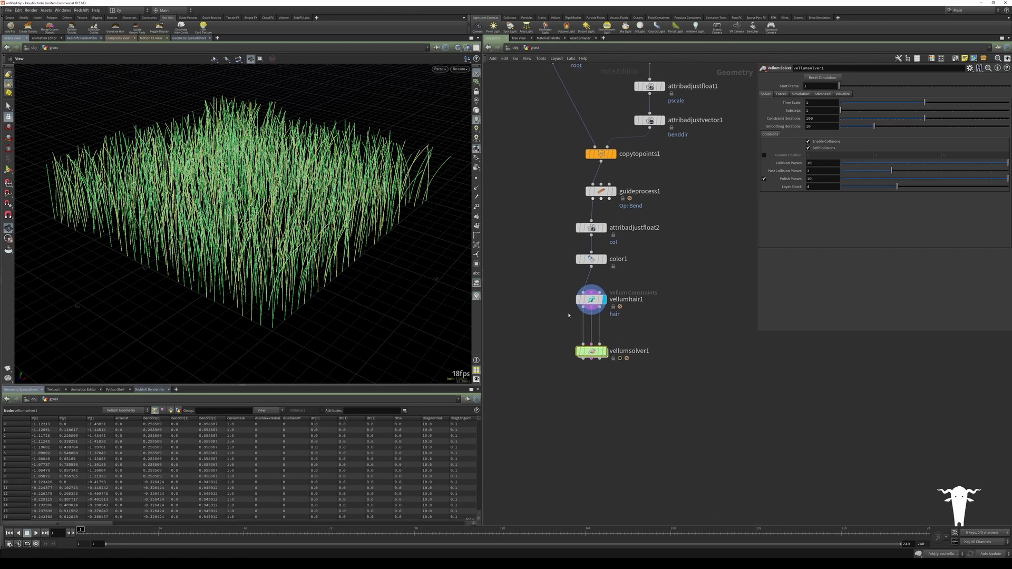
# Step: Display the Vellum Solver's result and set its substeps to 4
pyautogui.click(602, 352)
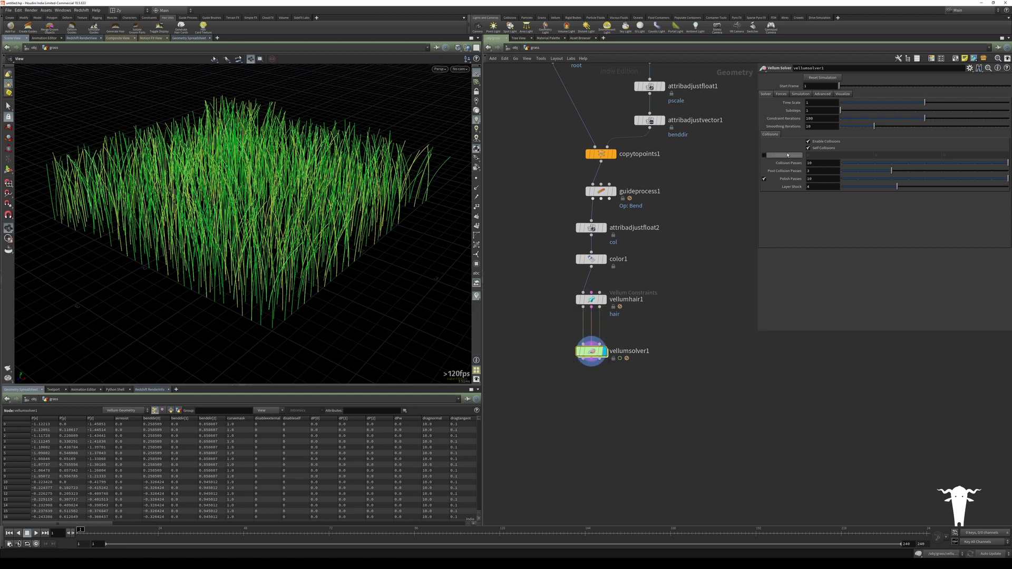
pyautogui.doubleClick(813, 111)
pyautogui.write('4')
pyautogui.press('Return')
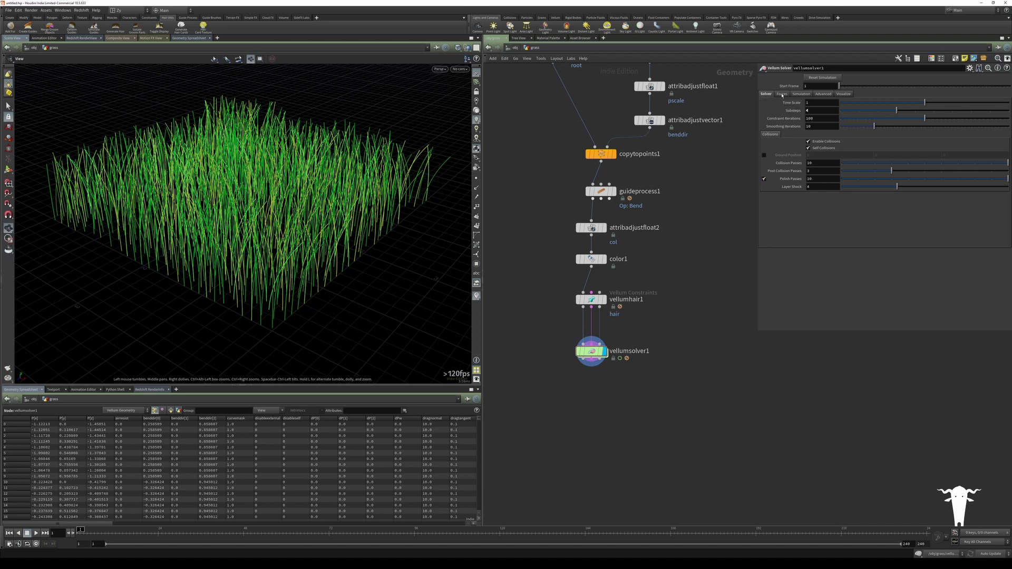
# Step: Review the Vellum Solver's settings groups and enable its ground position at the origin for collisions
pyautogui.click(782, 94)
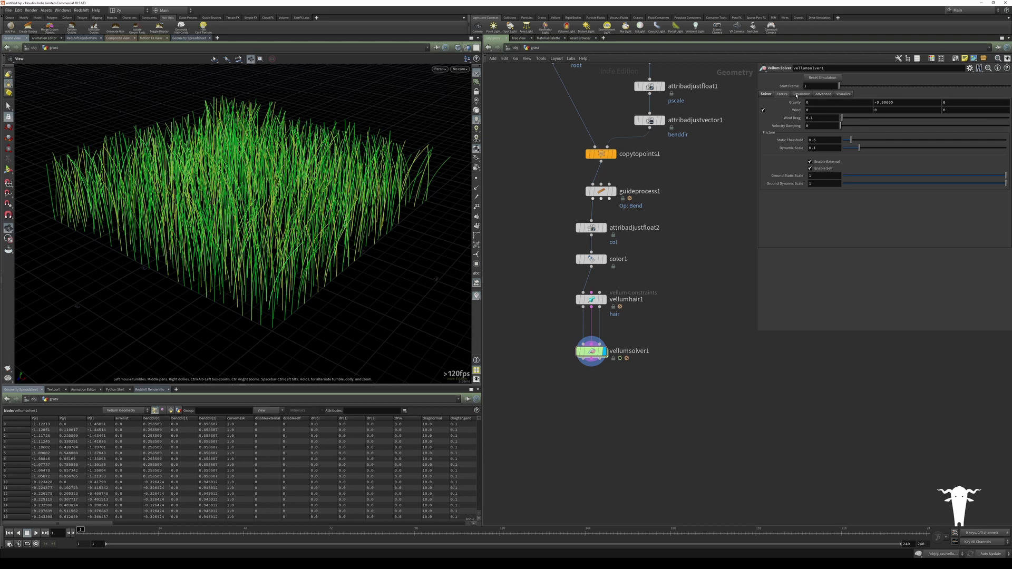
pyautogui.click(802, 95)
pyautogui.click(824, 95)
pyautogui.click(843, 95)
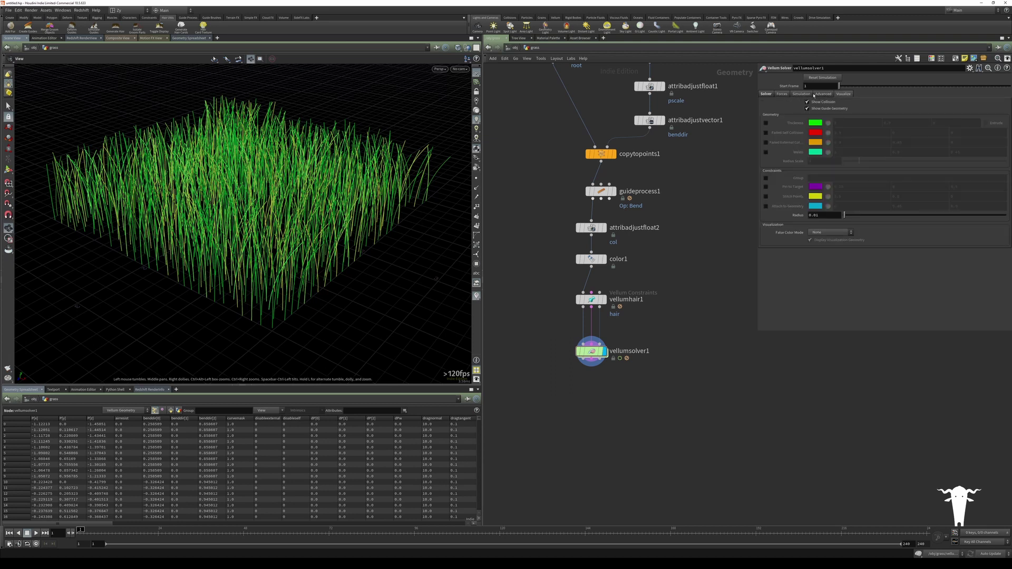
pyautogui.click(767, 94)
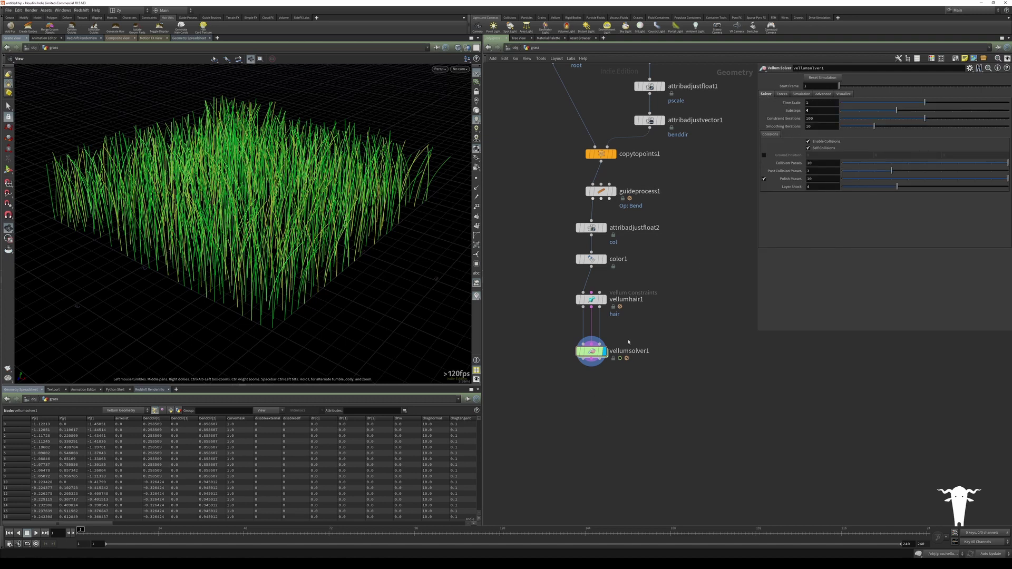
pyautogui.click(765, 155)
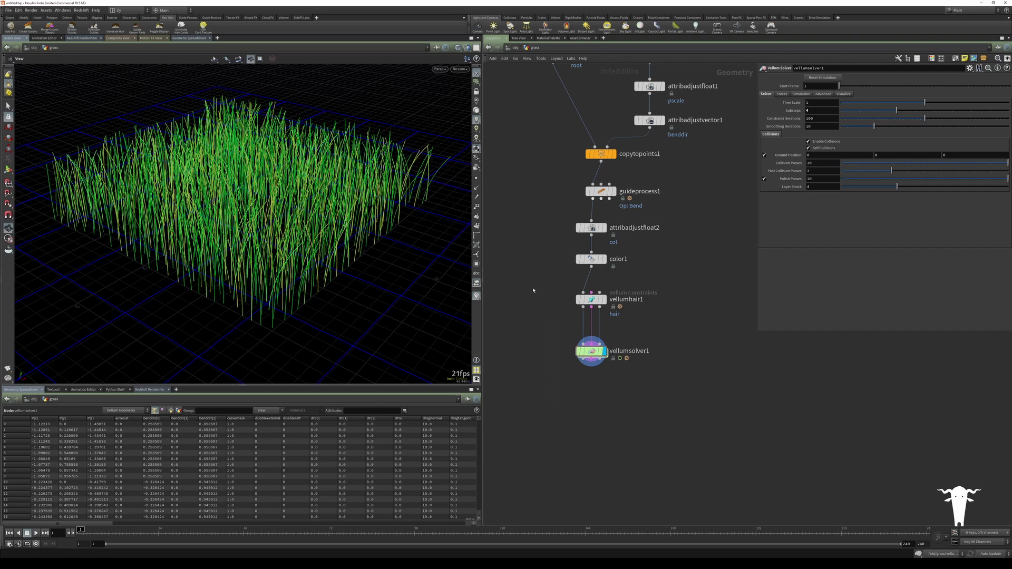
# Step: Set the Vellum hair node's pin points to the root group
pyautogui.click(591, 299)
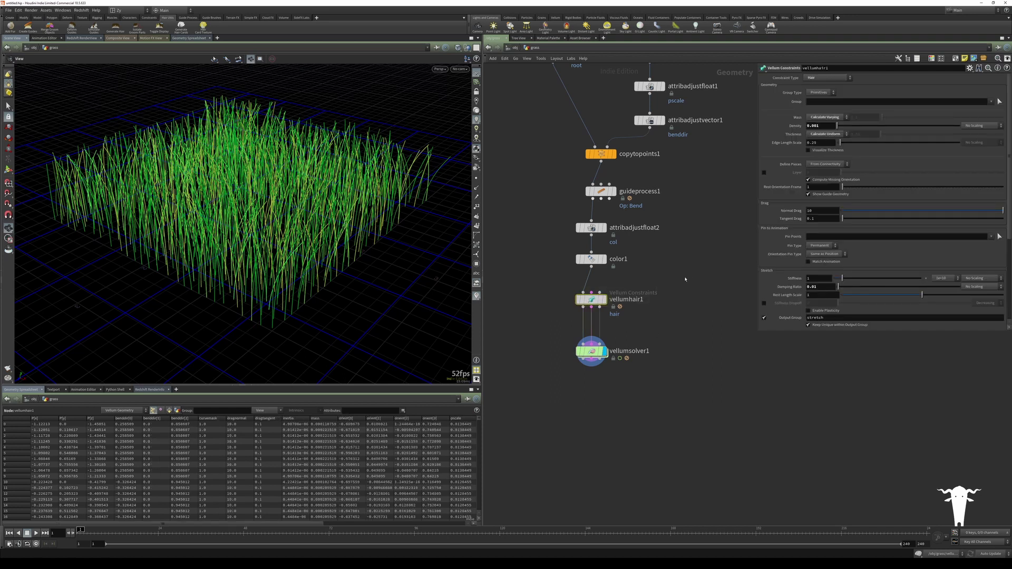
pyautogui.click(991, 236)
pyautogui.click(993, 245)
# Step: Enter the Vellum Solver's internal force network and shift the force_output node down to make room above it
pyautogui.doubleClick(591, 352)
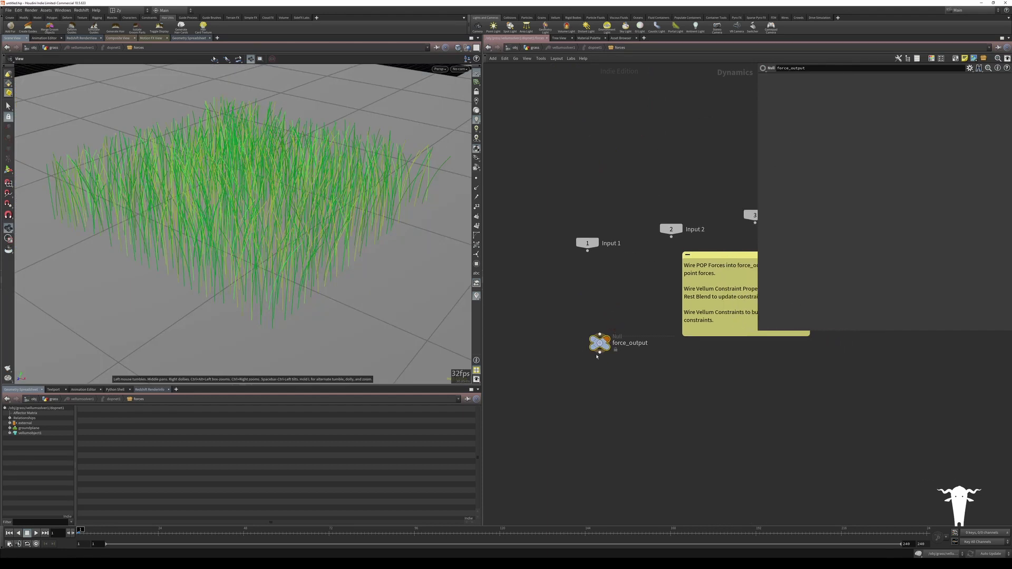
pyautogui.press('l')
pyautogui.press('Tab')
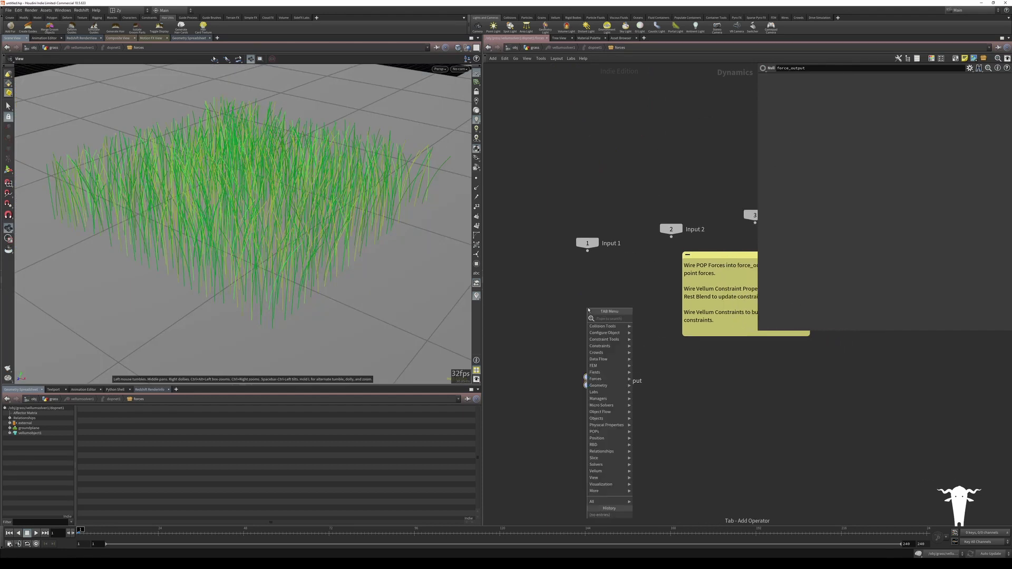
pyautogui.write('pop w')
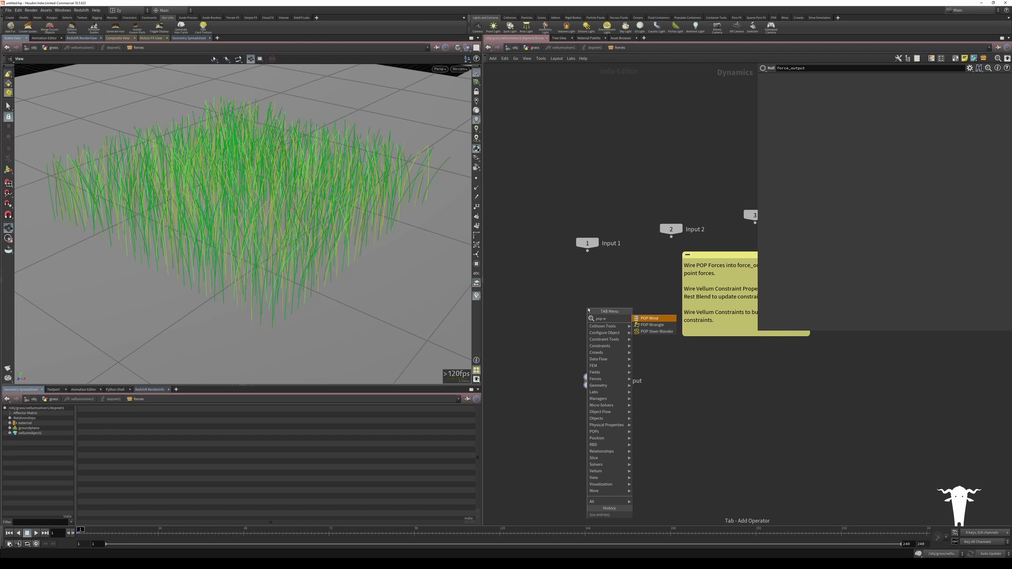
pyautogui.press('Return')
pyautogui.click(588, 310)
pyautogui.press('Return')
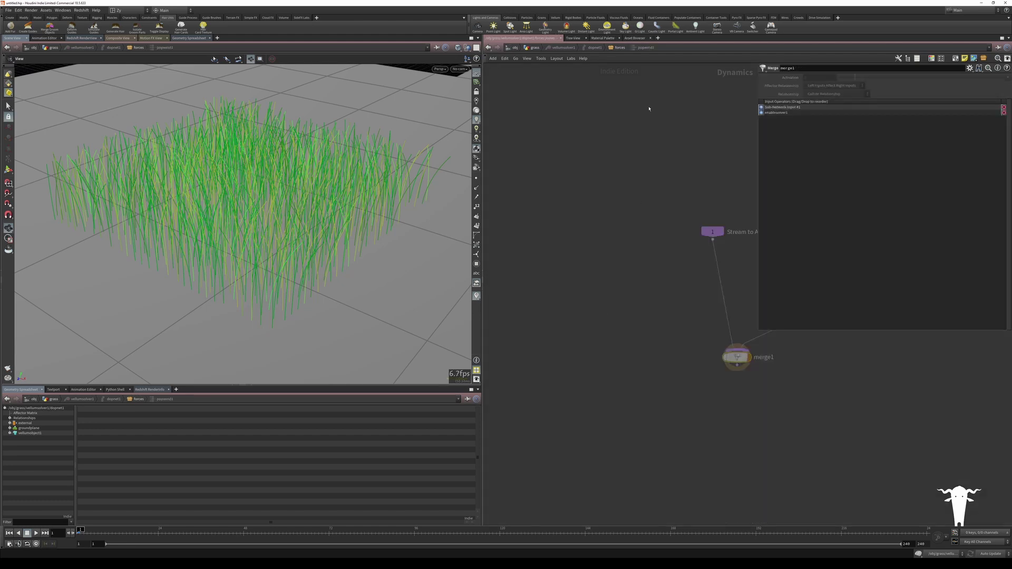
pyautogui.click(611, 48)
# Step: Add a POP Wind node above force_output and wire its output into force_output
pyautogui.press('Tab')
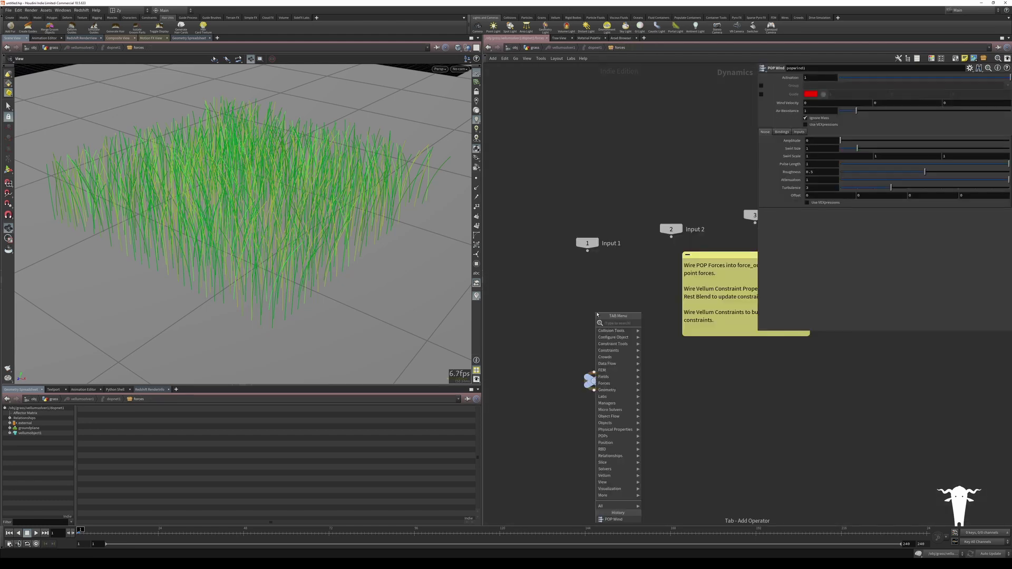
pyautogui.write('pop wind')
pyautogui.press('Return')
pyautogui.click(597, 313)
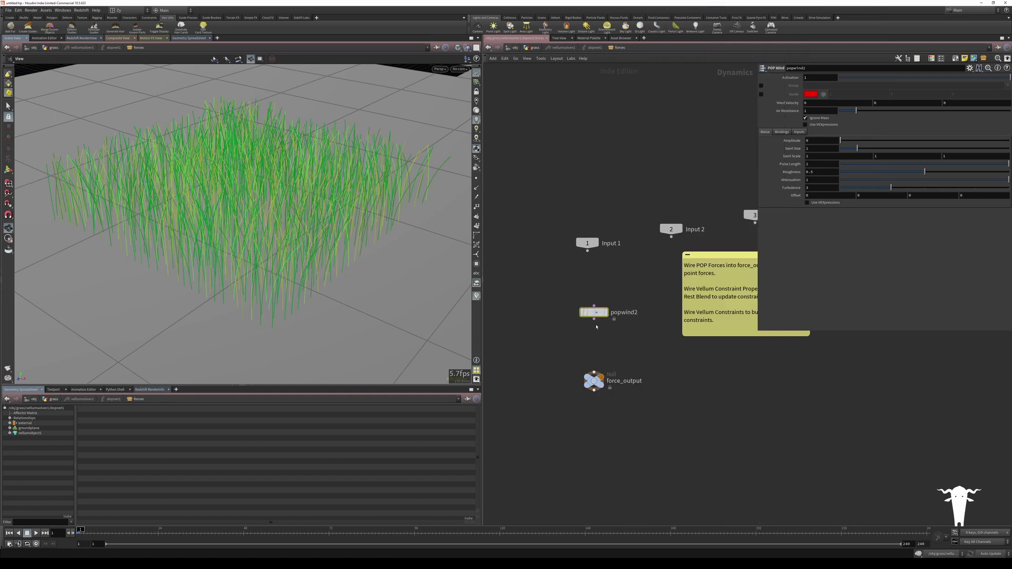
pyautogui.moveTo(594, 372); pyautogui.dragTo(594, 306)
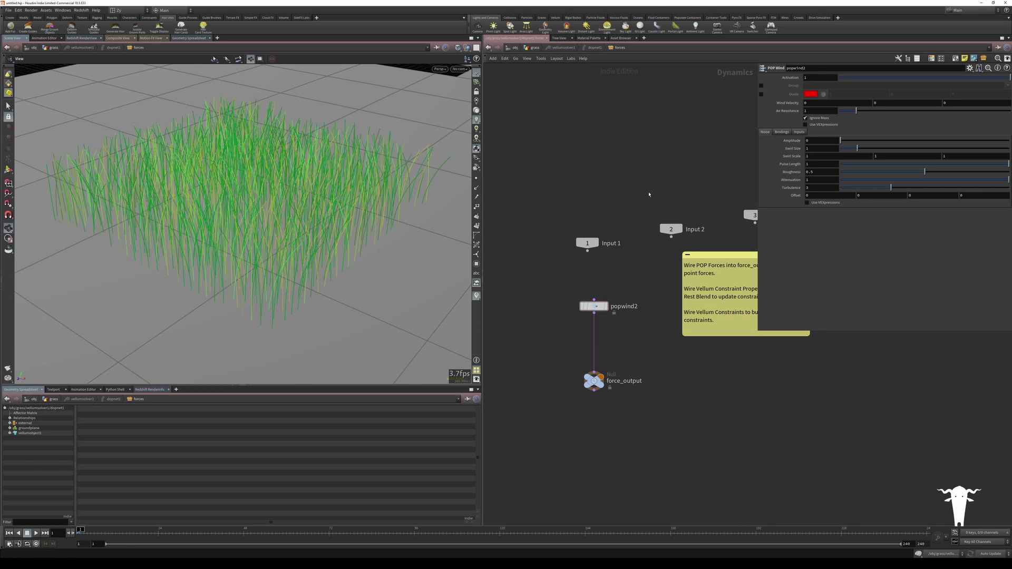
# Step: Set the POP Wind's air resistance to 0.2 and its noise amplitude to 3
pyautogui.click(806, 111)
pyautogui.write('0.2')
pyautogui.press('Tab')
pyautogui.write('3')
pyautogui.press('Return')
# Step: Show the POP Wind's guide in the viewport to preview the wind around the grass
pyautogui.click(761, 95)
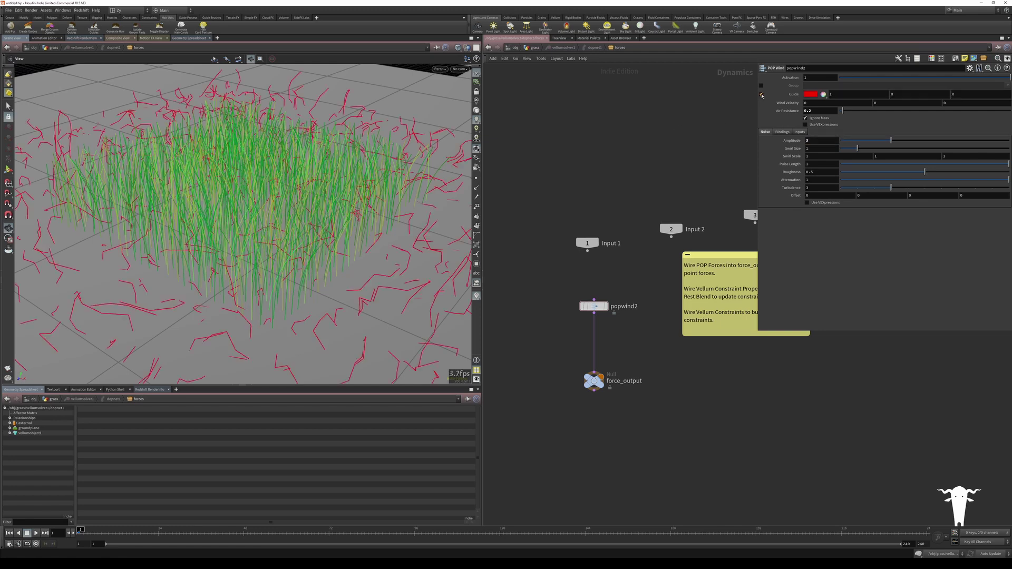
pyautogui.scroll(-5, 211, 201)
pyautogui.moveTo(159, 174); pyautogui.dragTo(201, 161)
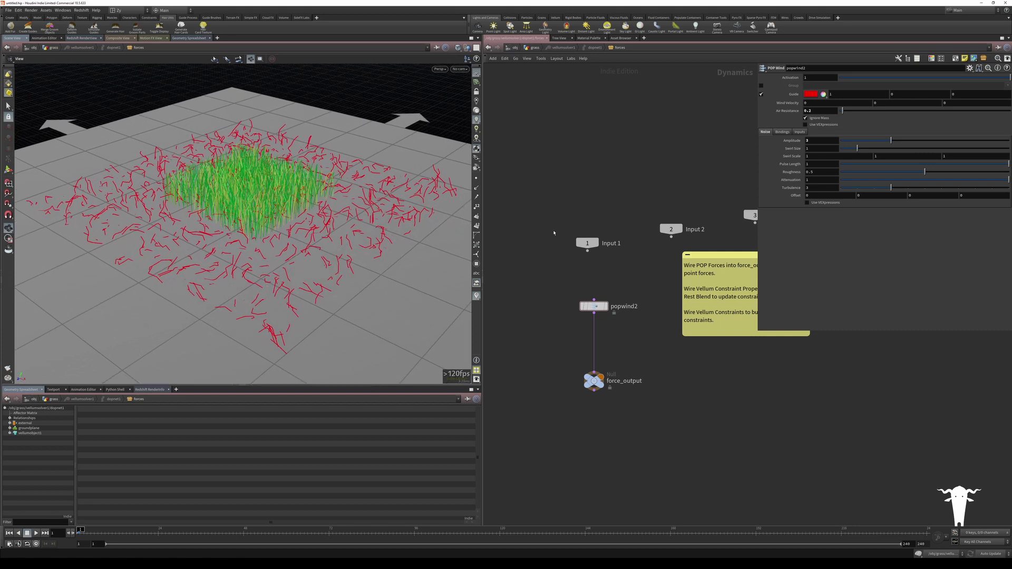
# Step: Set the wind noise's roughness to 0.4 and its swirl size to 3
pyautogui.click(816, 171)
pyautogui.write('4')
pyautogui.press('Return')
pyautogui.click(826, 149)
pyautogui.write('3')
pyautogui.press('Return')
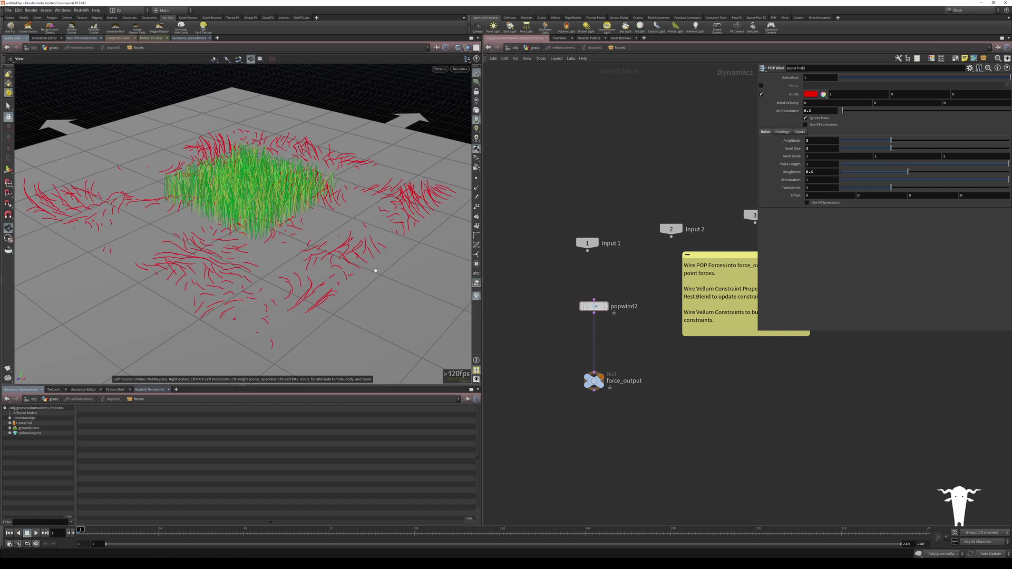
# Step: Inspect the wind guide around the grass and set the noise pulse length to 3.5
pyautogui.moveTo(211, 157); pyautogui.dragTo(262, 208)
pyautogui.moveTo(266, 251); pyautogui.dragTo(258, 239)
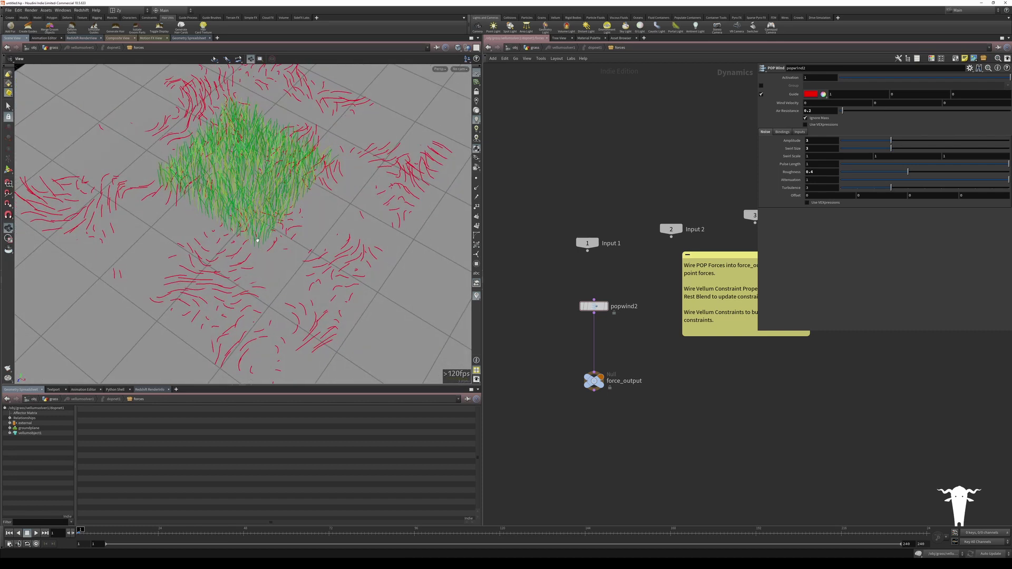
pyautogui.moveTo(269, 279); pyautogui.dragTo(279, 247)
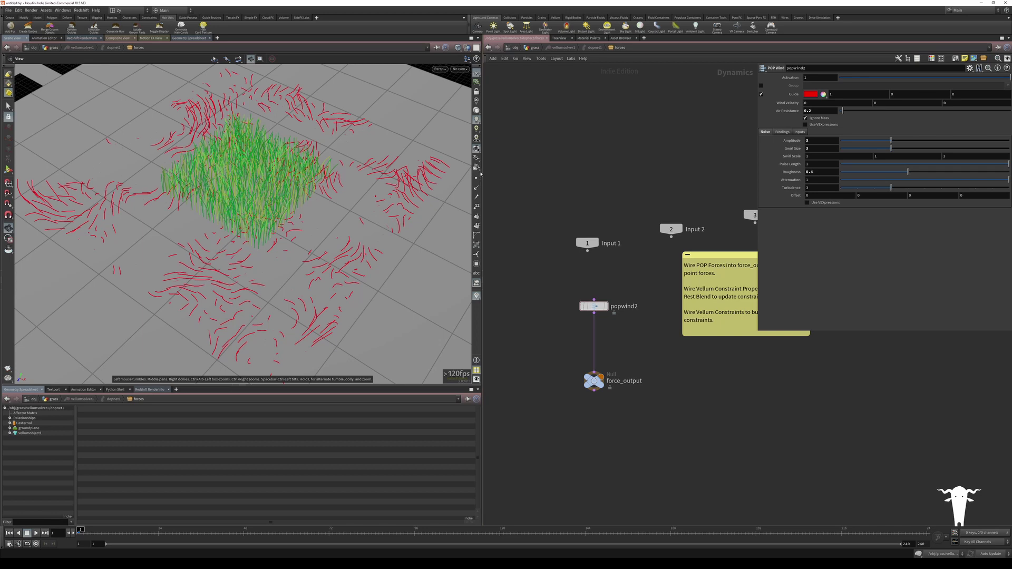
pyautogui.click(815, 164)
pyautogui.write('3.5')
pyautogui.press('Return')
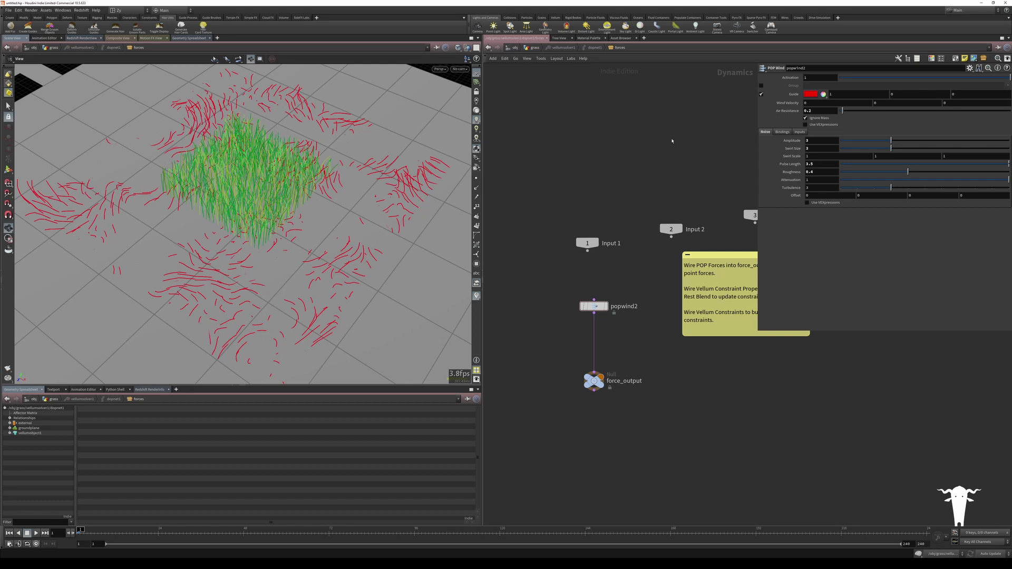
# Step: Turn off the POP Wind's guide display and return to the grass network
pyautogui.click(761, 94)
pyautogui.click(535, 48)
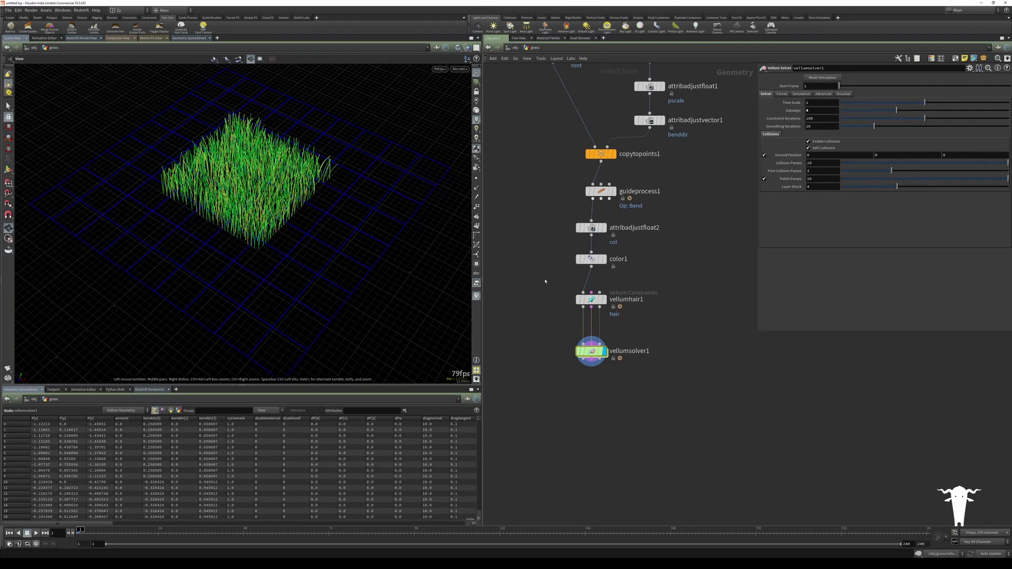
# Step: Play the Vellum grass simulation to check how the blades behave, and rewind to the first frame
pyautogui.scroll(5, 249, 146)
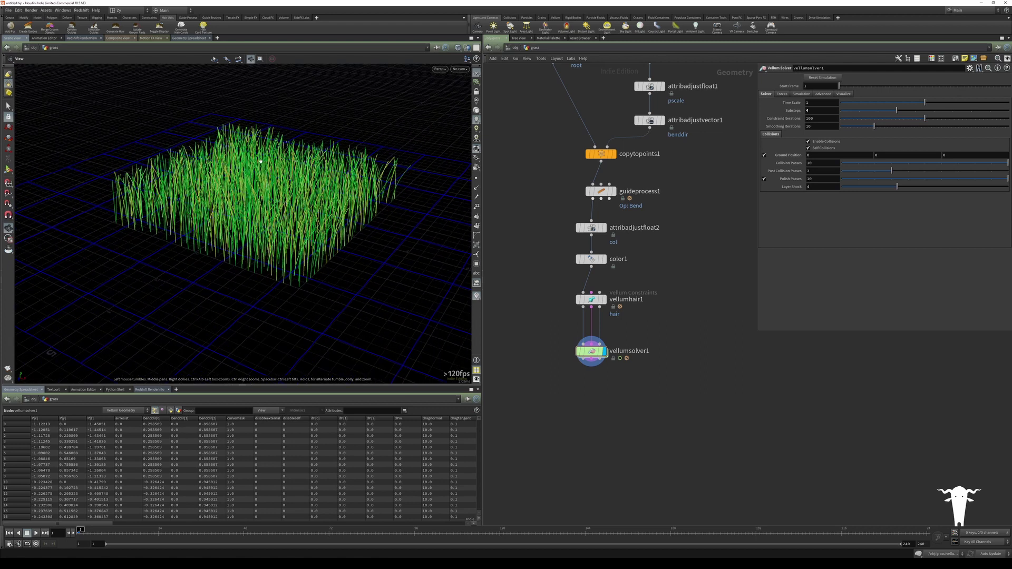
pyautogui.click(36, 533)
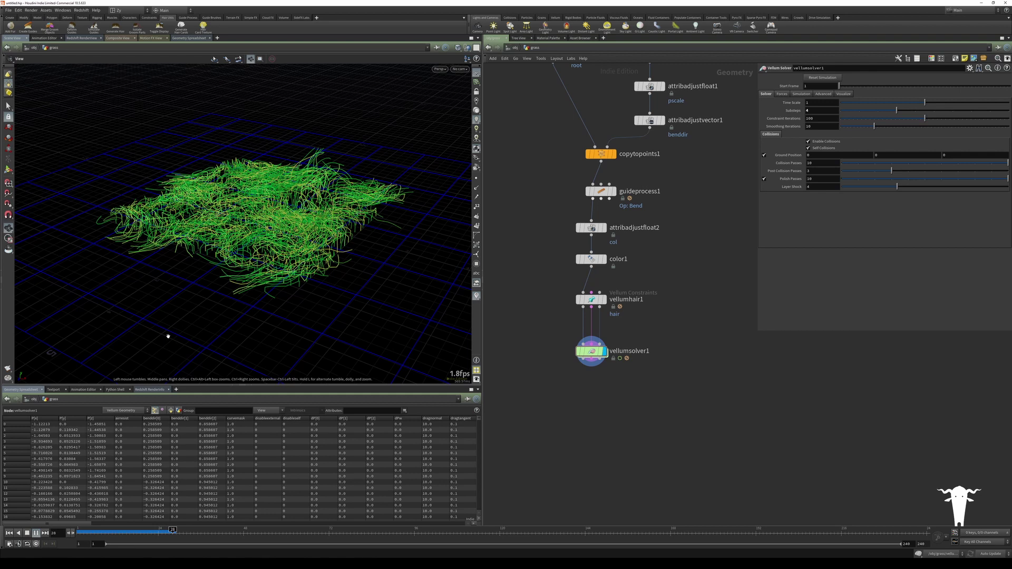
pyautogui.click(28, 533)
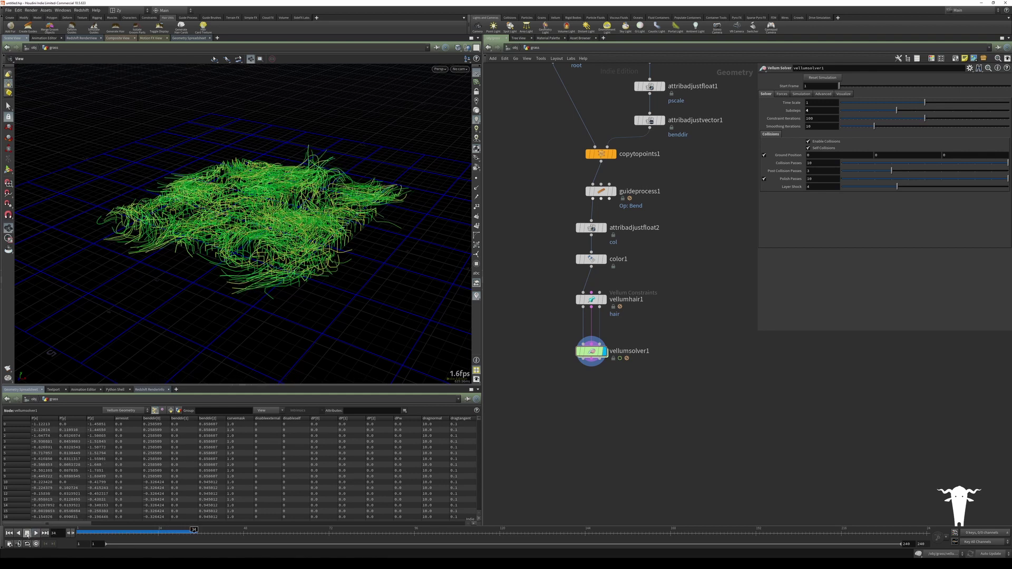
pyautogui.click(9, 534)
pyautogui.click(36, 533)
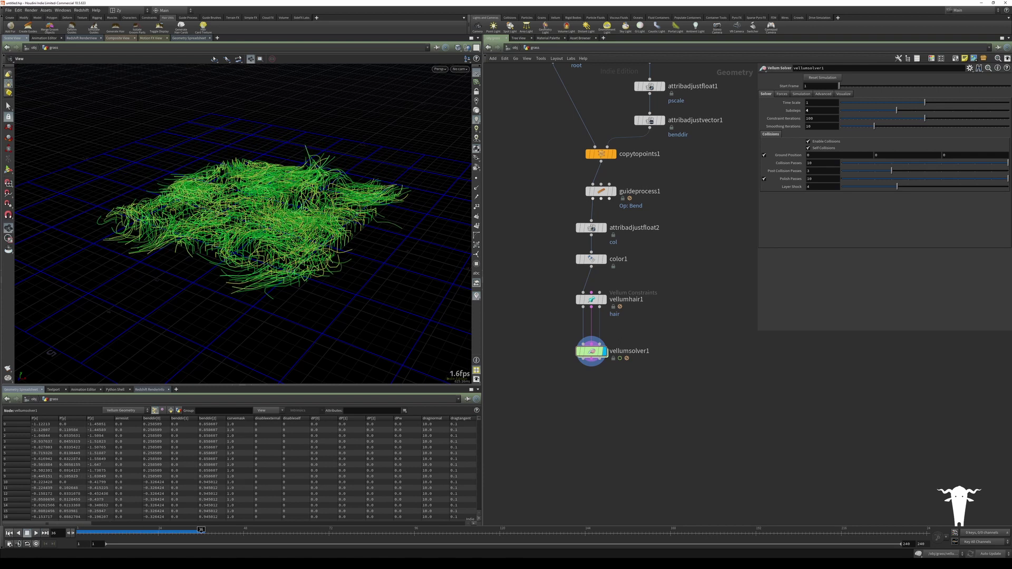
pyautogui.click(9, 533)
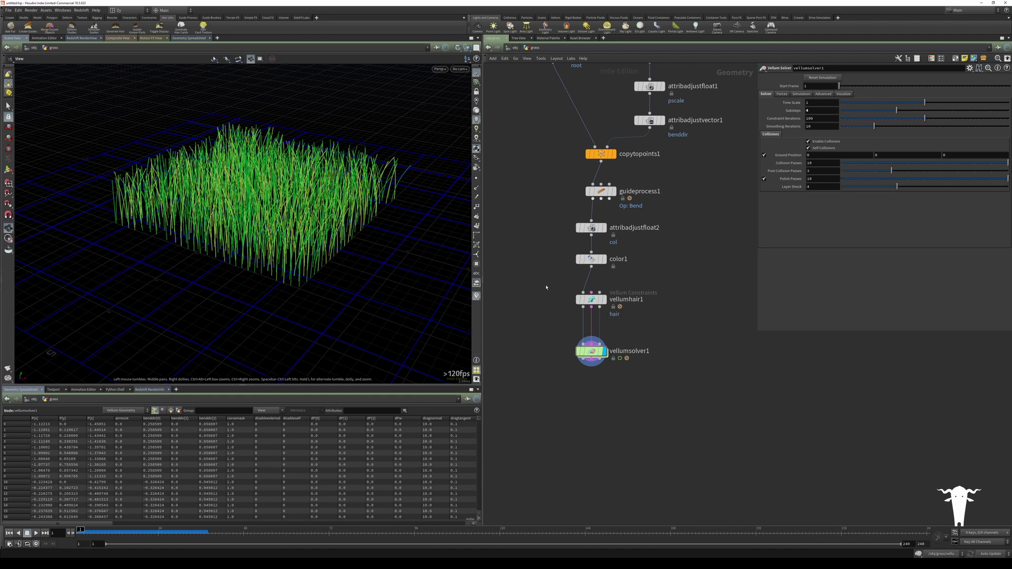
# Step: Set the Vellum hair node's bend stiffness to 3 with a multiplier of 0.1
pyautogui.click(591, 299)
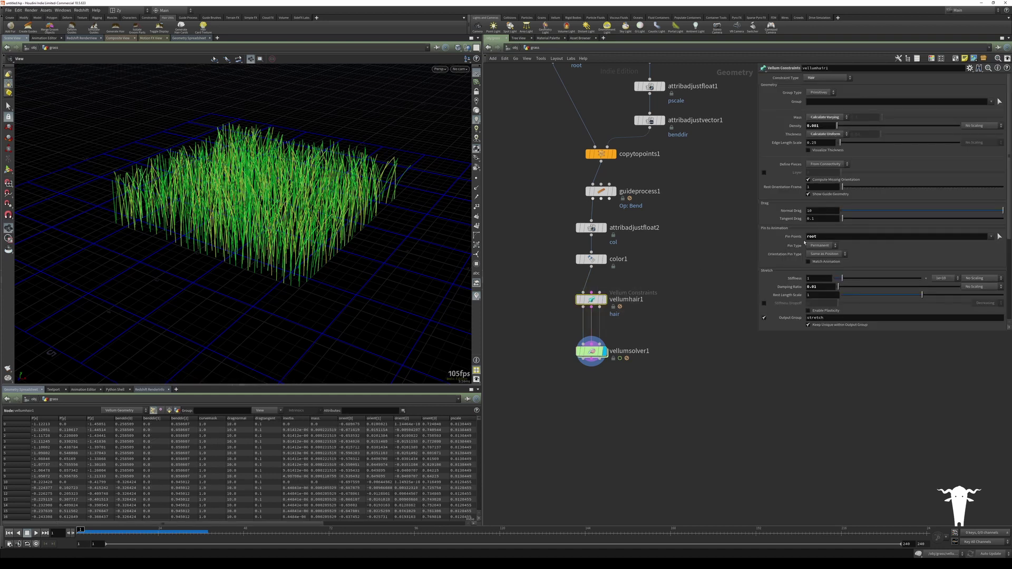
pyautogui.scroll(-5, 793, 233)
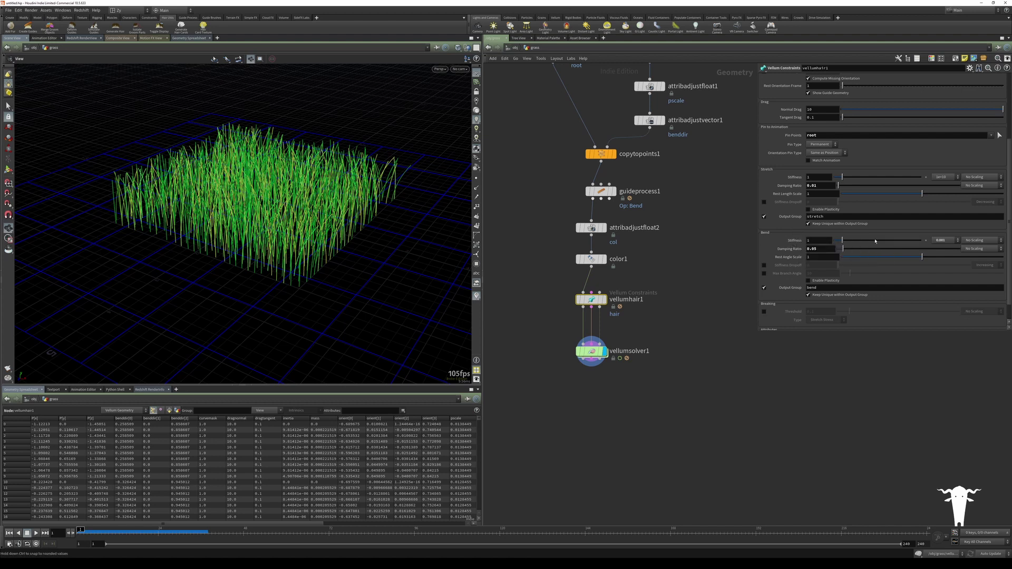
pyautogui.click(949, 241)
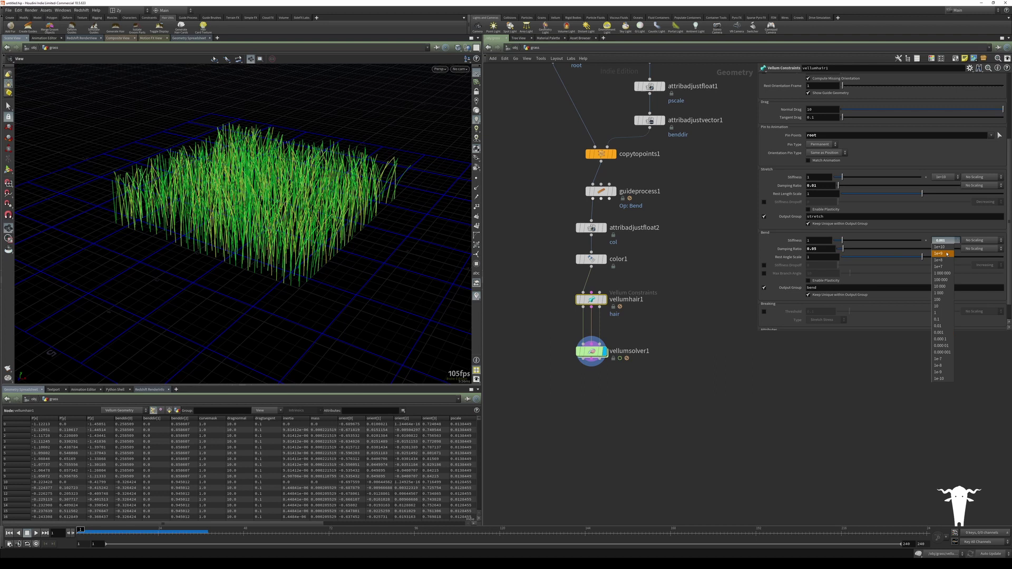
pyautogui.click(932, 321)
pyautogui.click(824, 241)
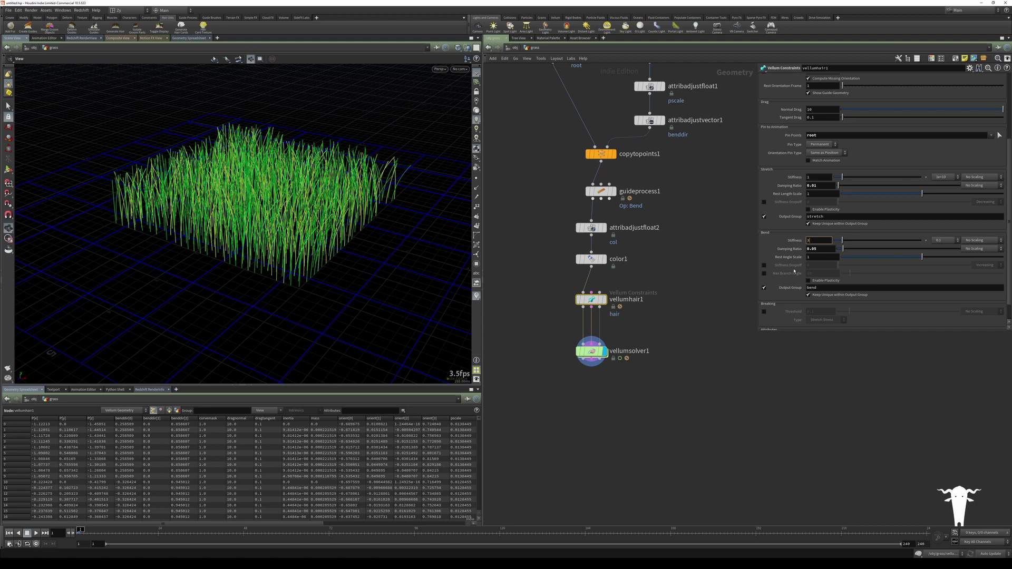
pyautogui.press('Return')
# Step: Play the stiffer grass simulation, review its flipbook and close the flipbook viewer
pyautogui.click(36, 533)
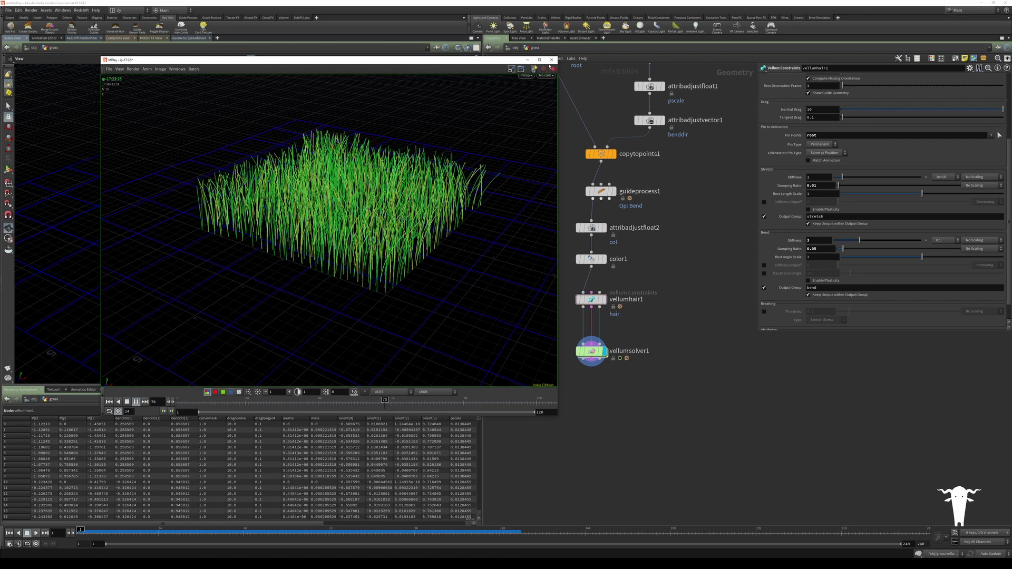
pyautogui.click(551, 60)
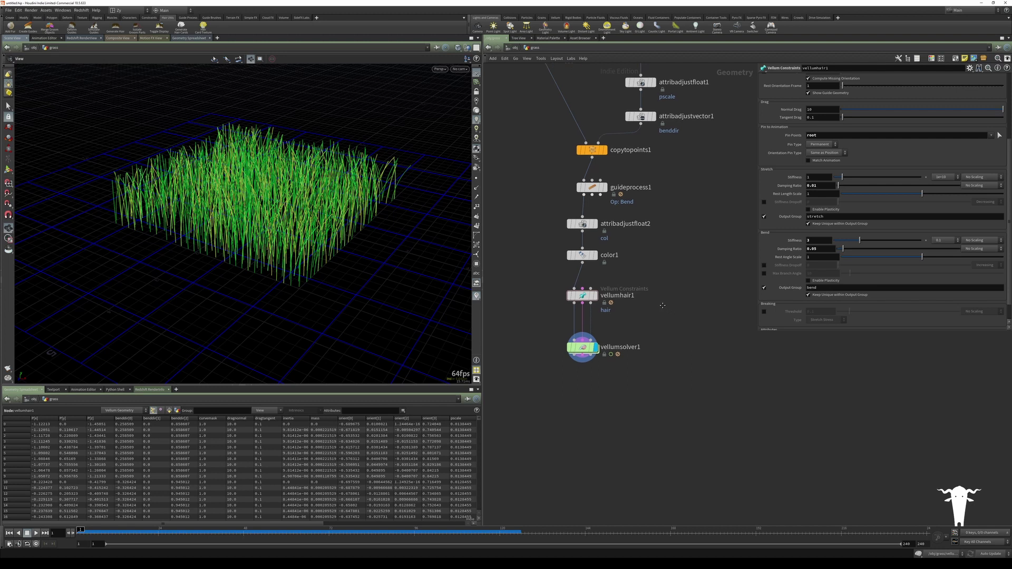
# Step: Set the noise amplitude to 5 on the POP Wind inside the Vellum Solver and return to the grass network
pyautogui.doubleClick(568, 346)
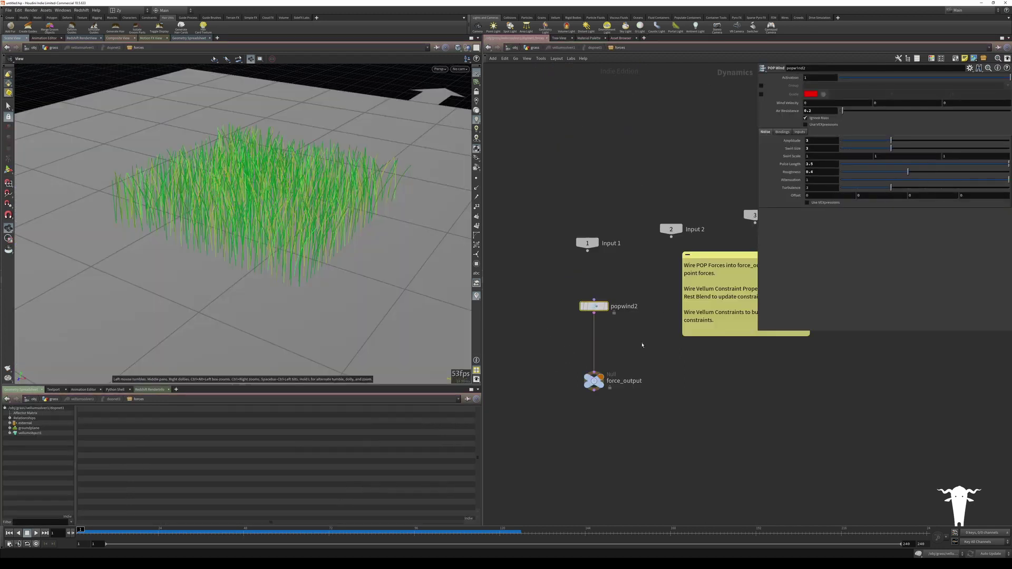
pyautogui.click(807, 141)
pyautogui.write('5')
pyautogui.click(663, 111)
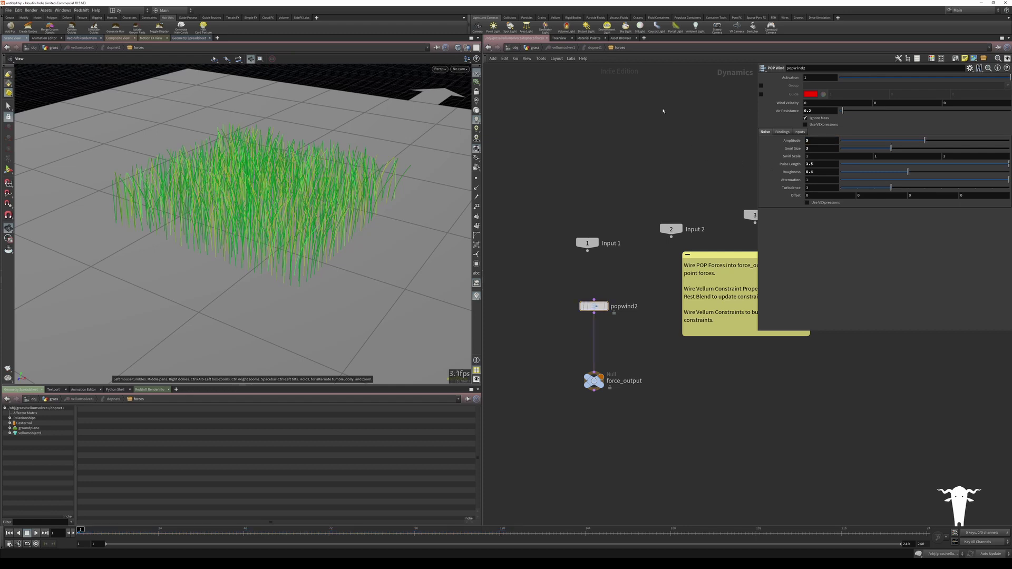
pyautogui.click(538, 49)
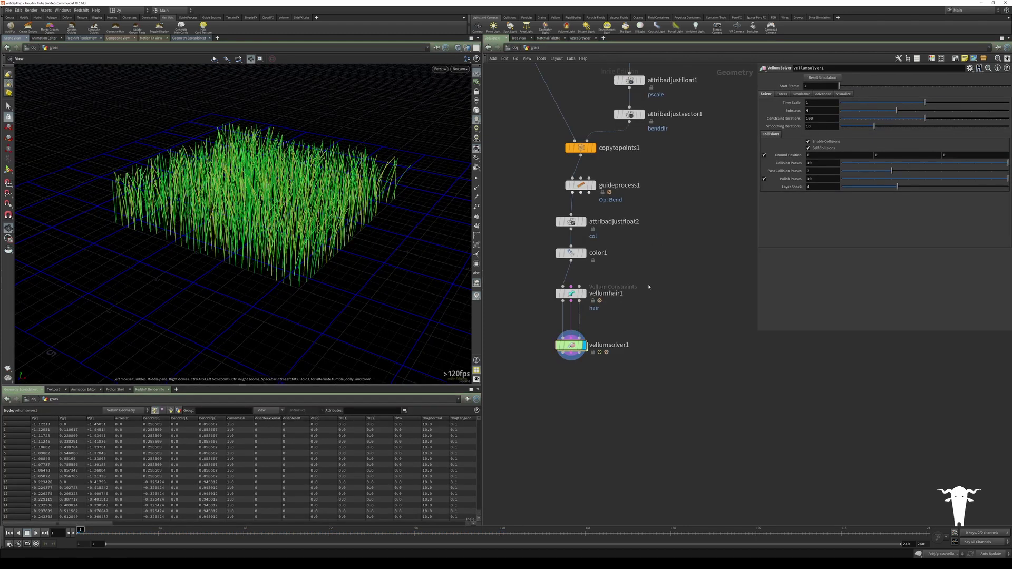
# Step: Add a Sphere node beside the grass chain, place it next to attribadjustfloat2 and display it
pyautogui.press('Tab')
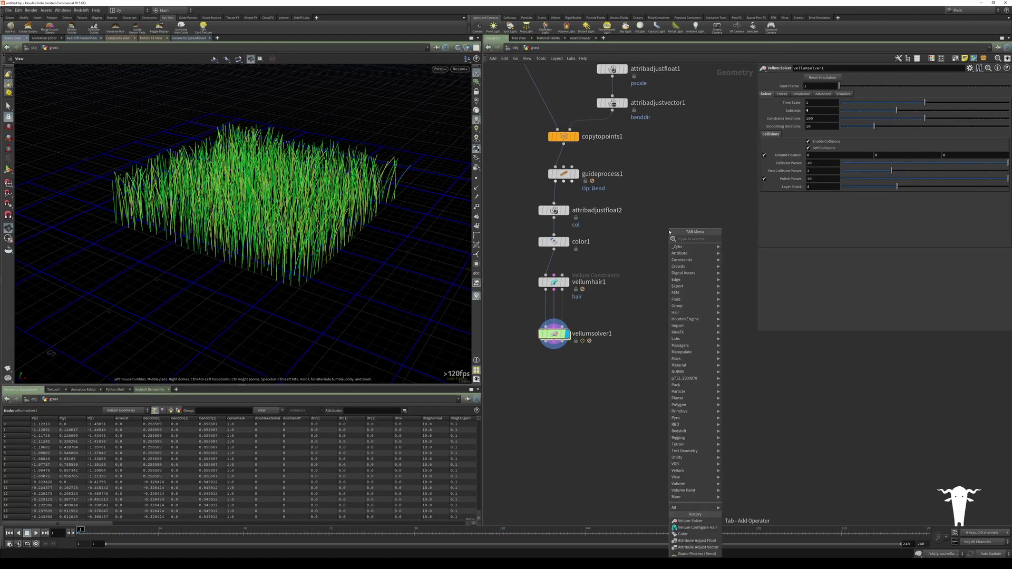
pyautogui.write('s')
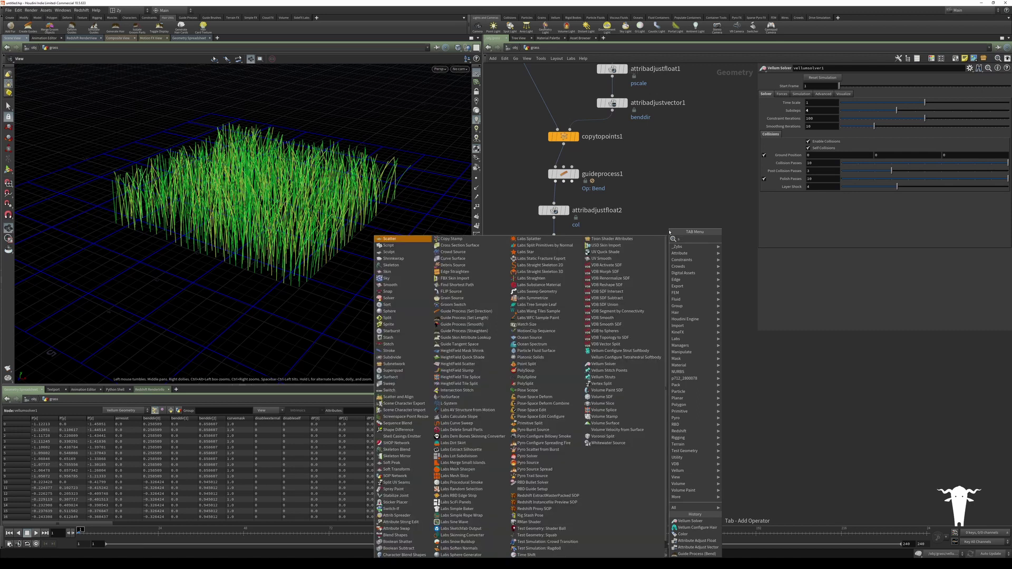
pyautogui.write('phere')
pyautogui.press('Return')
pyautogui.click(668, 231)
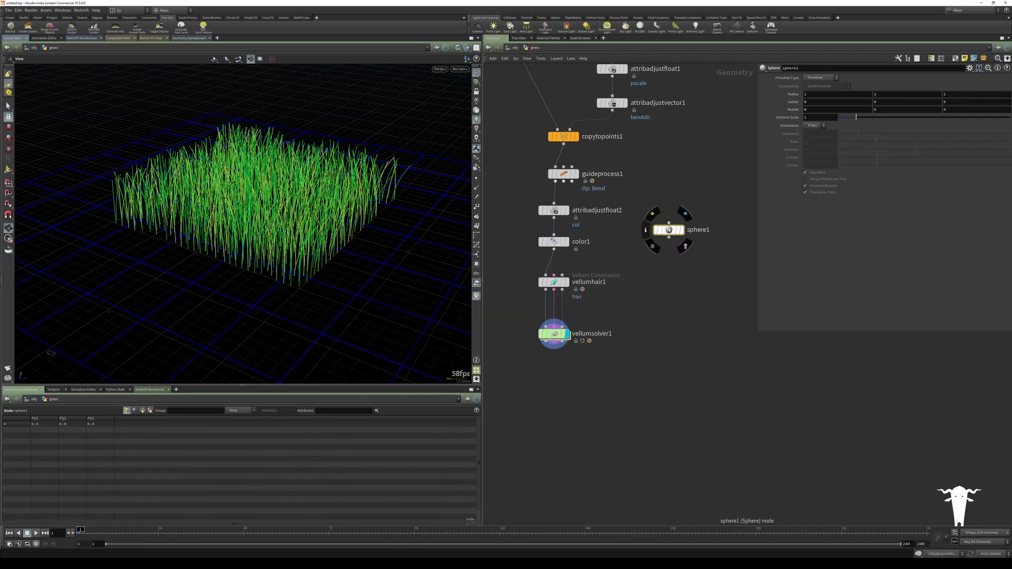
pyautogui.click(681, 230)
pyautogui.moveTo(669, 231); pyautogui.dragTo(685, 211)
# Step: Change the sphere's primitive type to Polygon and set its frequency to 8
pyautogui.click(817, 79)
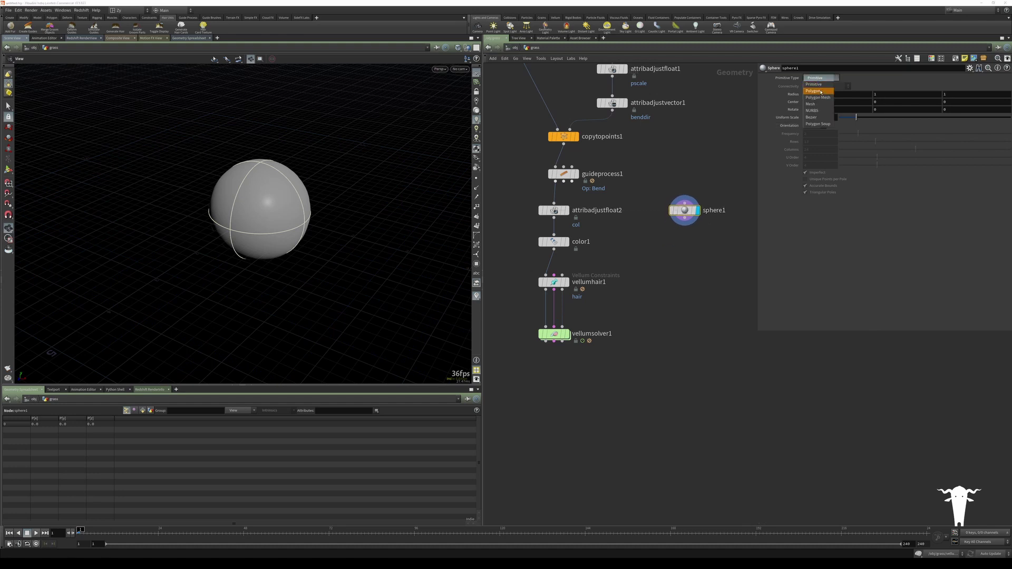
pyautogui.click(813, 86)
pyautogui.click(936, 135)
pyautogui.click(968, 136)
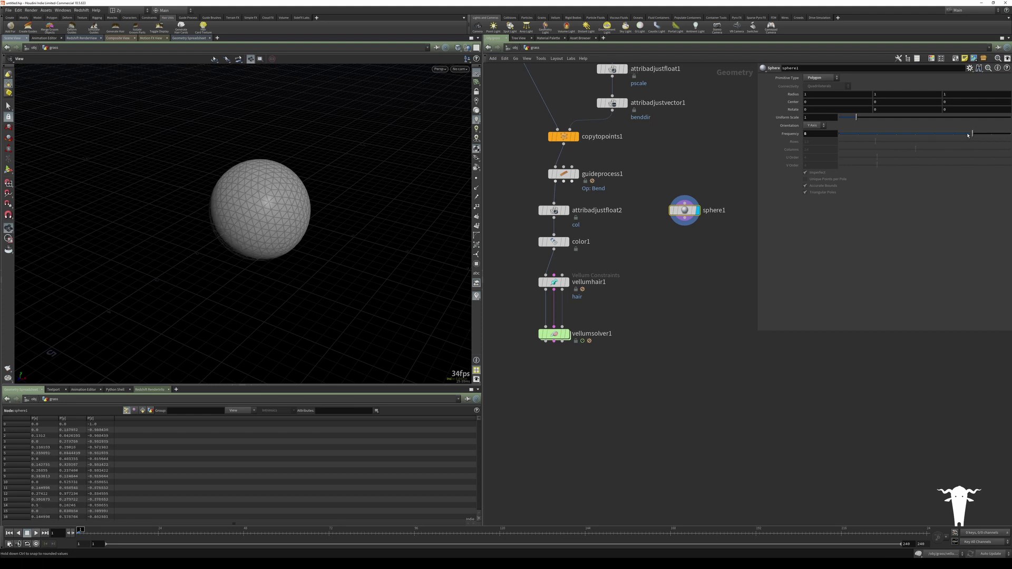
pyautogui.moveTo(693, 200); pyautogui.dragTo(699, 200)
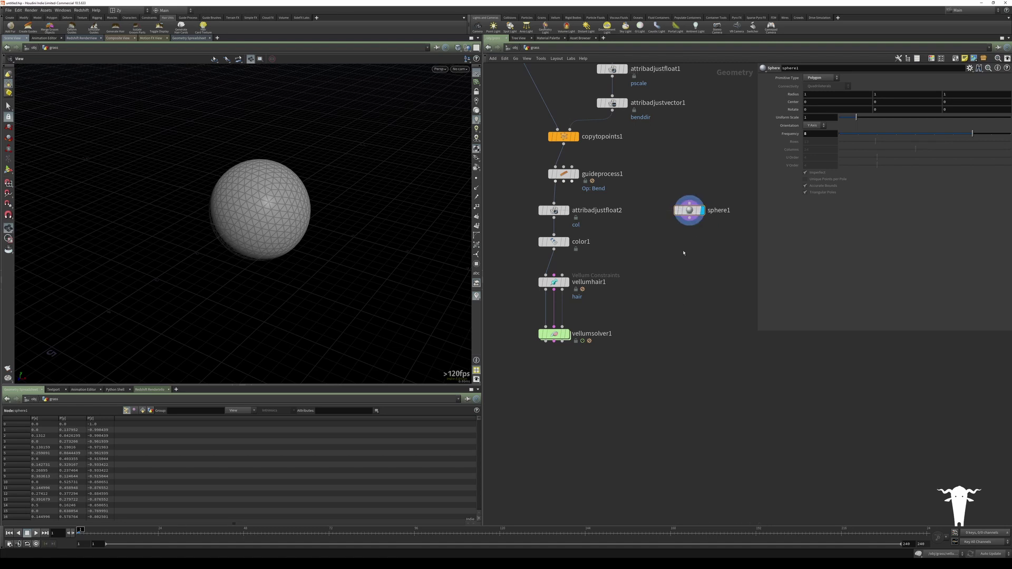
# Step: Show vellumhair1 as a template around the sphere and set the sphere's uniform scale to 0.8
pyautogui.press('Tab')
pyautogui.press('Escape')
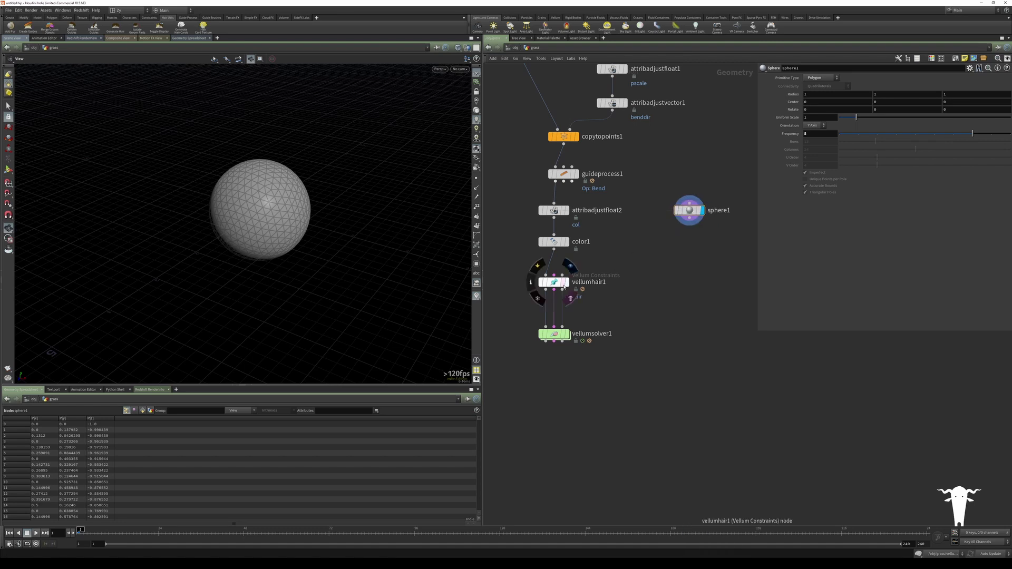
pyautogui.click(566, 285)
pyautogui.moveTo(296, 187); pyautogui.dragTo(251, 199)
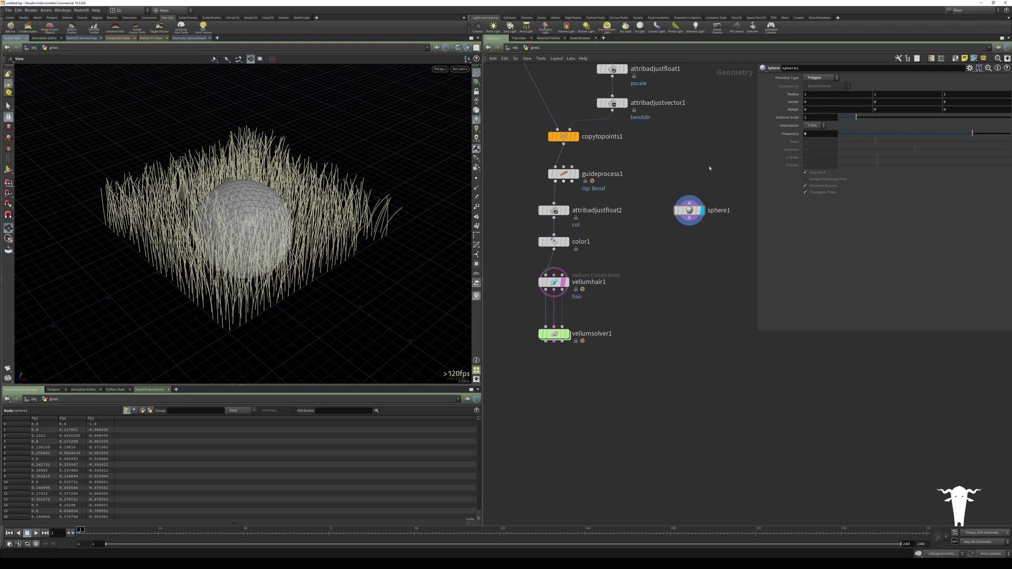
pyautogui.click(814, 117)
pyautogui.write('0.8')
pyautogui.press('Return')
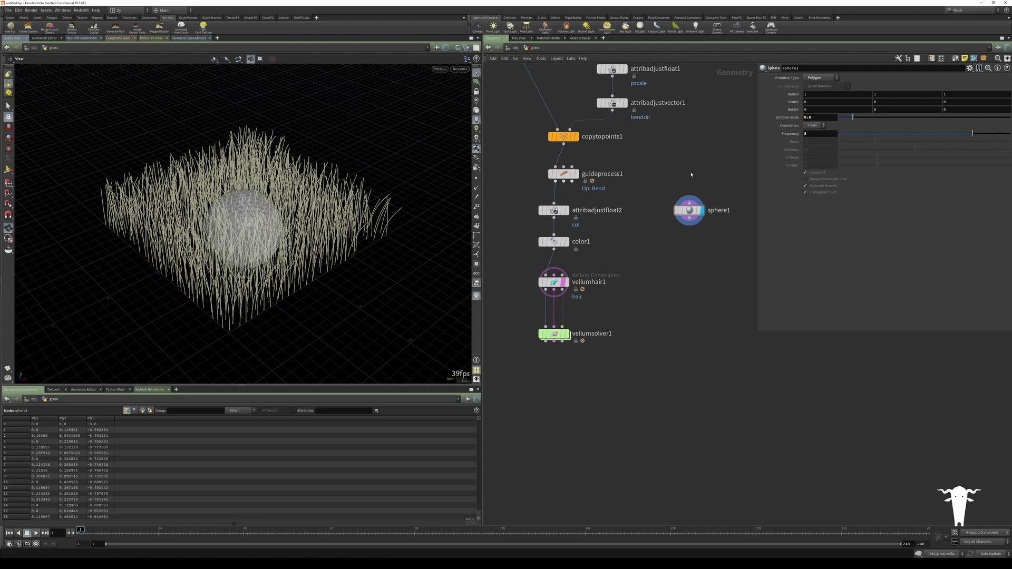
# Step: Add a Transform node below the sphere and display it together with the templated grass from vellumhair1
pyautogui.moveTo(688, 211); pyautogui.dragTo(690, 211)
pyautogui.press('Tab')
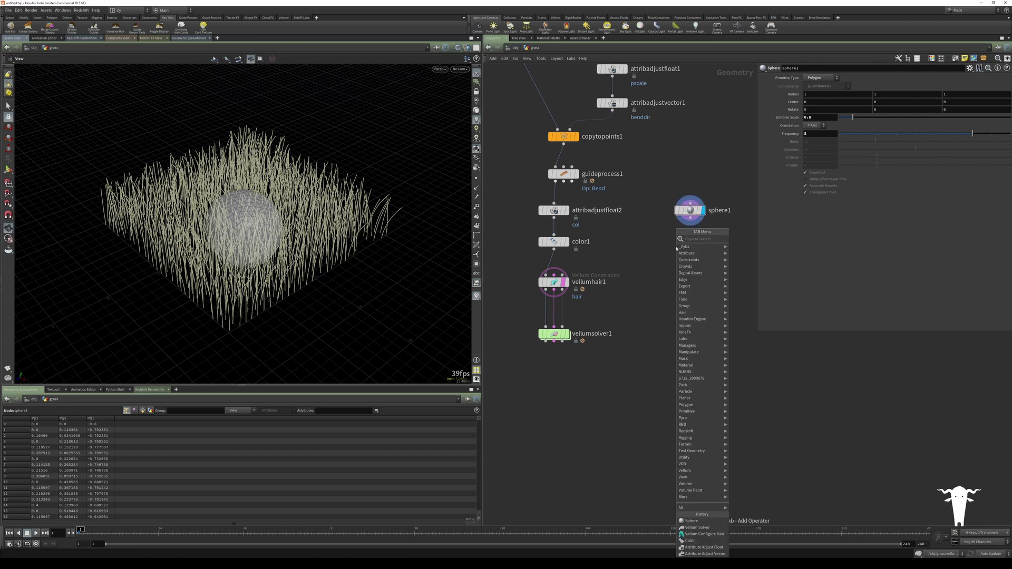
pyautogui.write('t')
pyautogui.press('Down')
pyautogui.press('Down')
pyautogui.press('Down')
pyautogui.press('Down')
pyautogui.press('Return')
pyautogui.click(679, 256)
pyautogui.moveTo(689, 219); pyautogui.dragTo(701, 244)
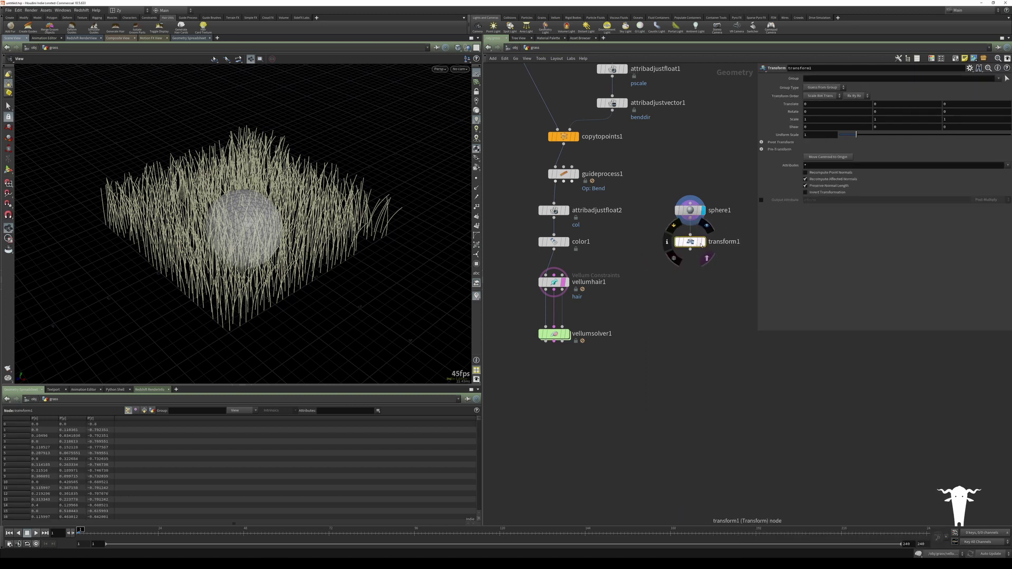
pyautogui.click(701, 243)
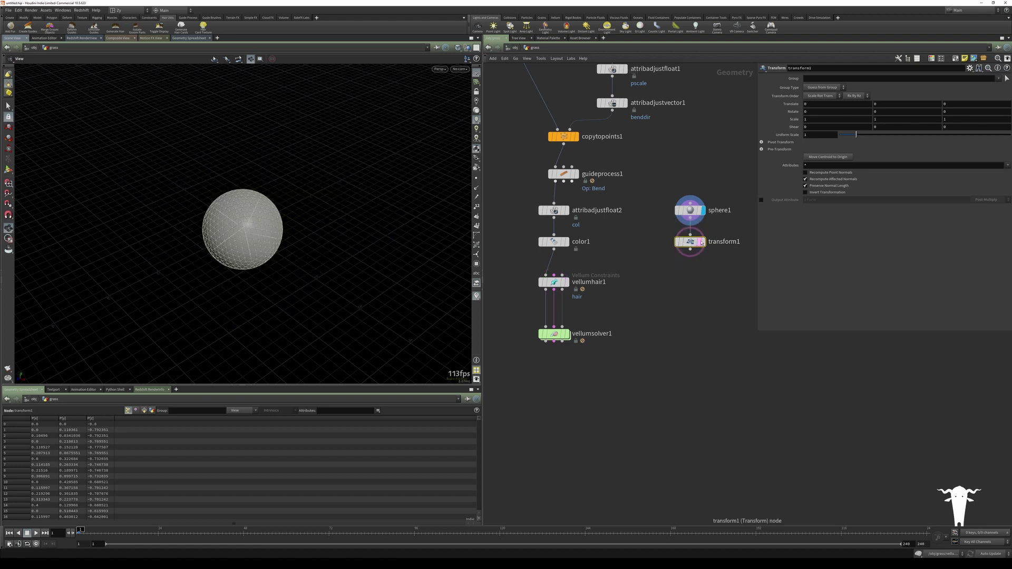
pyautogui.click(564, 283)
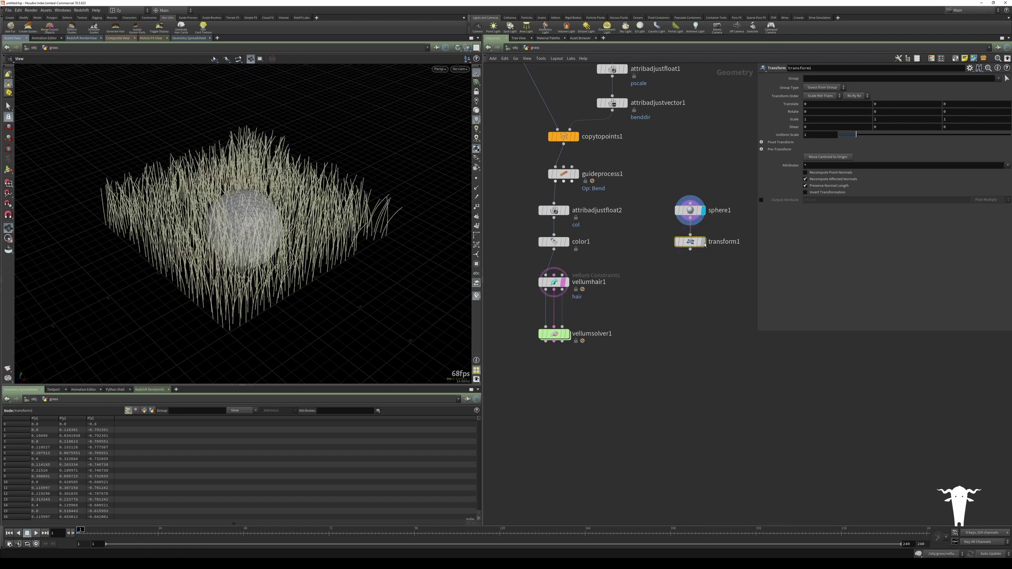
pyautogui.click(703, 242)
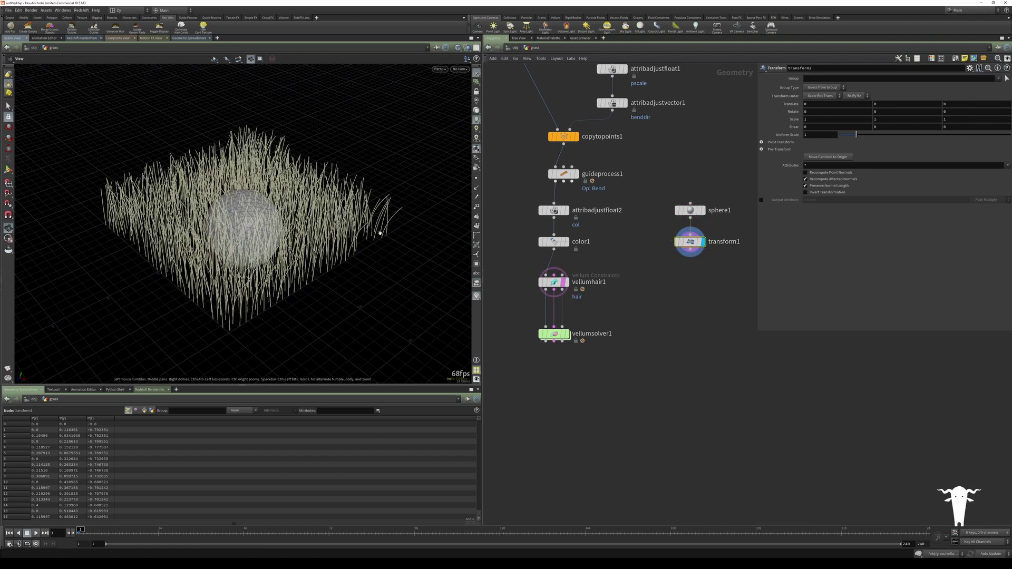
# Step: Raise the sphere with the Transform node's handle to about 0.87 in Y, checking the height in the front view
pyautogui.moveTo(219, 209)
pyautogui.mouseDown()
pyautogui.moveTo(235, 197)
pyautogui.moveTo(227, 210)
pyautogui.moveTo(223, 192)
pyautogui.mouseUp()
pyautogui.press('Return')
pyautogui.press('Escape')
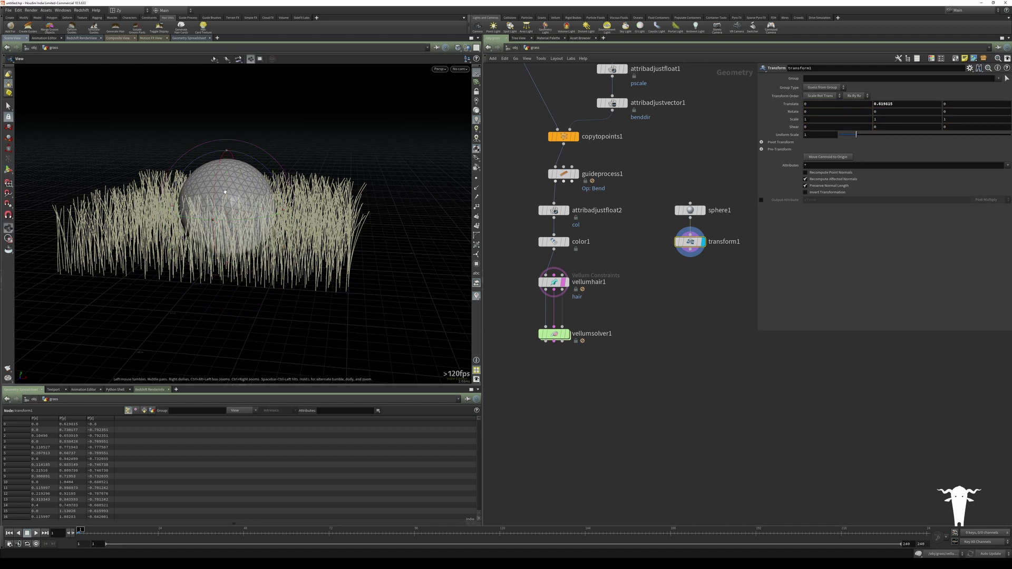
pyautogui.hotkey('space', '2')
pyautogui.hotkey('space', '3')
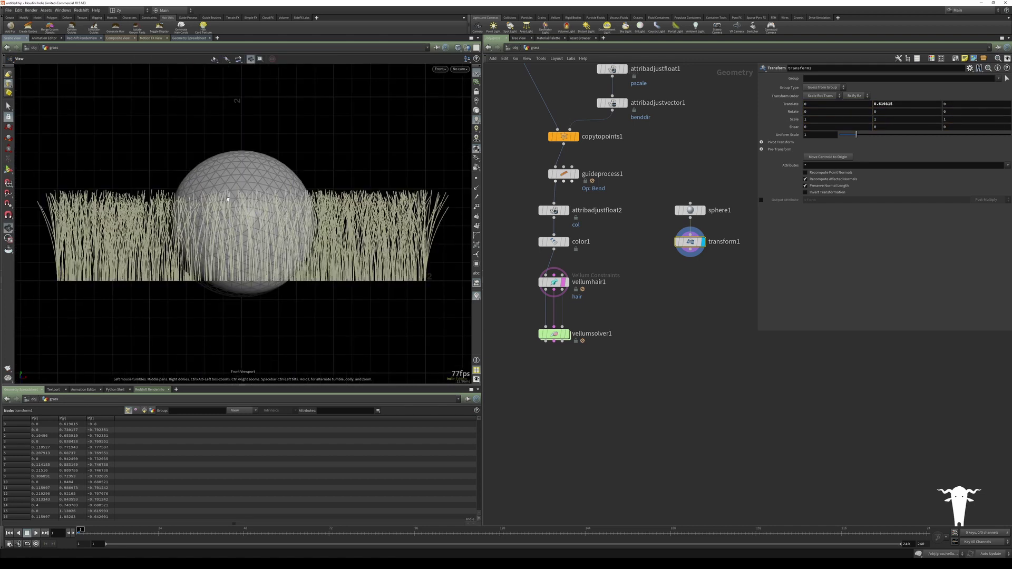
pyautogui.press('s')
pyautogui.press('Return')
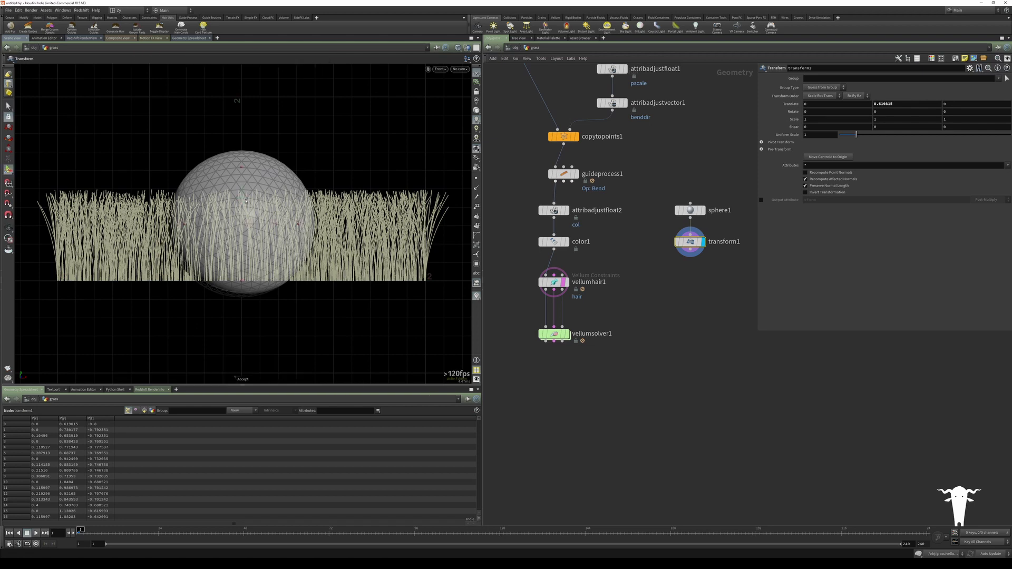
pyautogui.moveTo(243, 198); pyautogui.dragTo(246, 175)
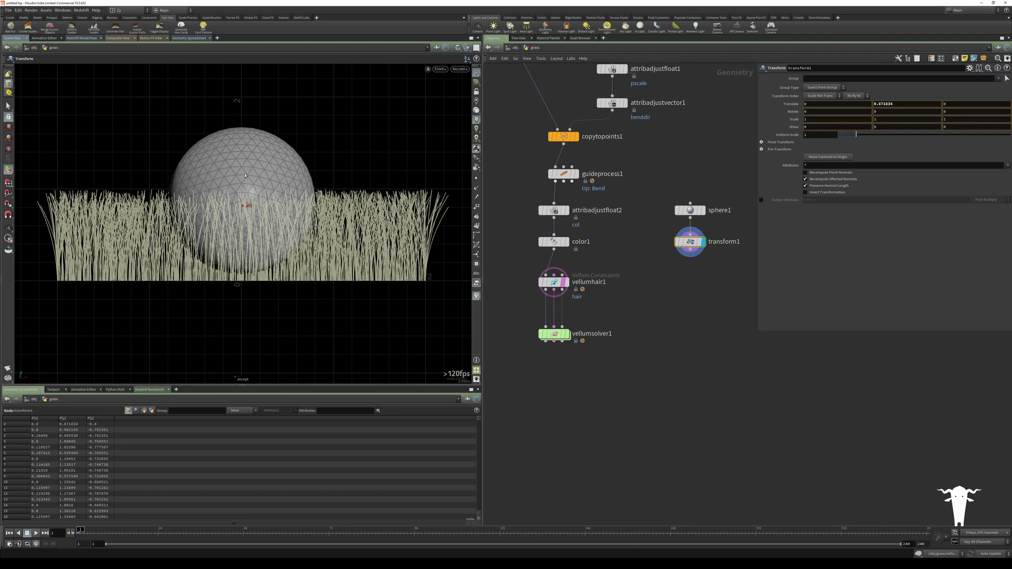
# Step: Move the sphere clear of the grass to about -3.39 in Z and keyframe its translation at frame 1
pyautogui.press('Escape')
pyautogui.moveTo(245, 175); pyautogui.dragTo(166, 180)
pyautogui.press('Return')
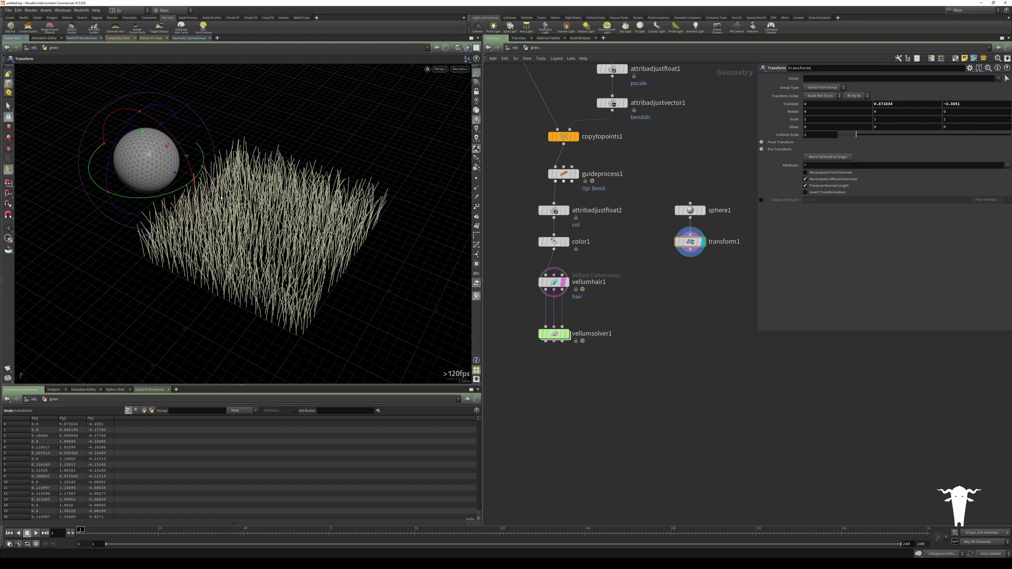
pyautogui.keyDown('alt'); pyautogui.click(790, 105); pyautogui.keyUp('alt')
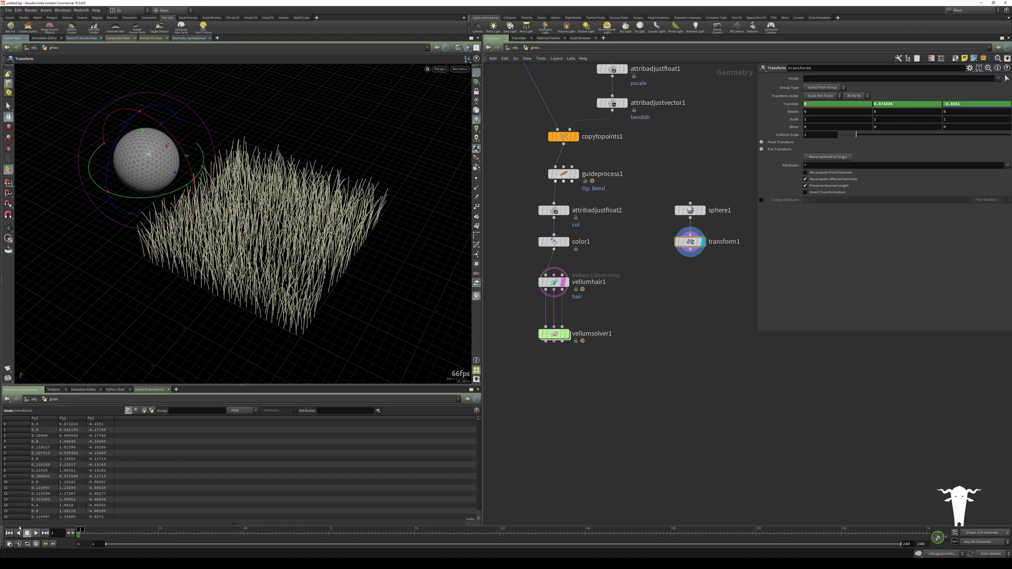
# Step: Set the global animation options to 25 FPS with end frame 120, apply them and close the dialog
pyautogui.click(9, 543)
pyautogui.doubleClick(21, 438)
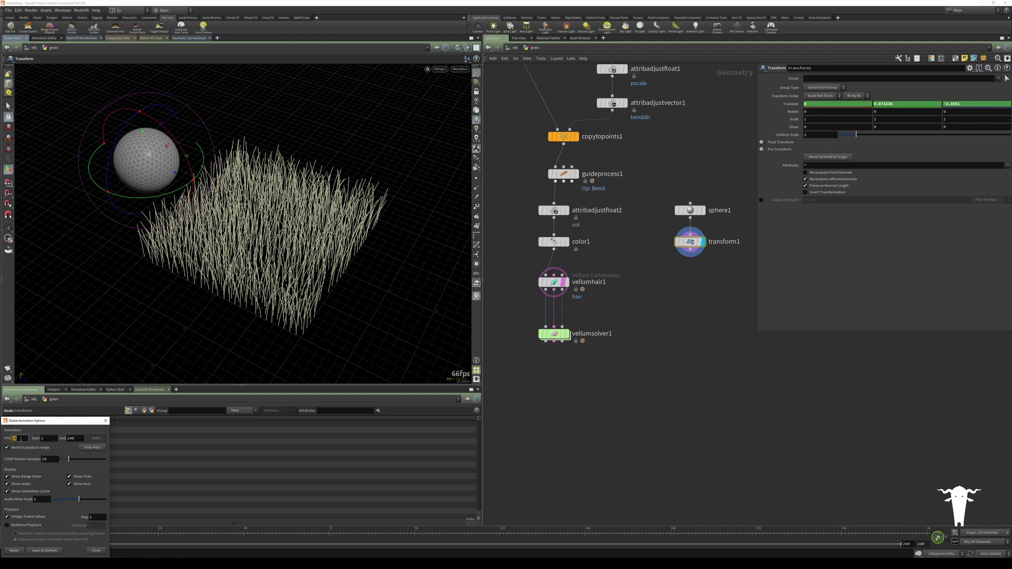
pyautogui.write('25')
pyautogui.press('Tab')
pyautogui.press('Tab')
pyautogui.write('120')
pyautogui.press('Return')
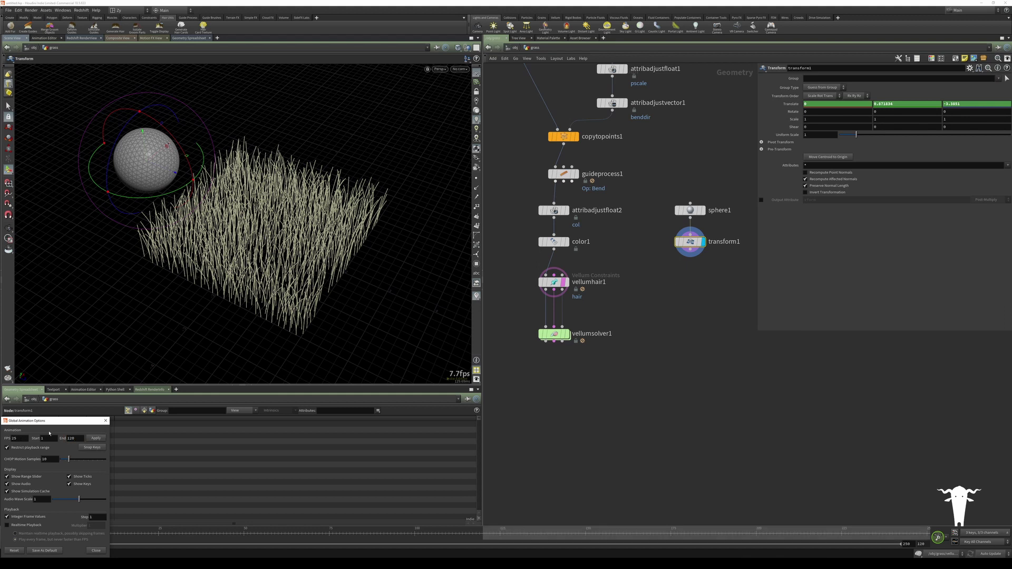
pyautogui.click(93, 438)
pyautogui.click(105, 420)
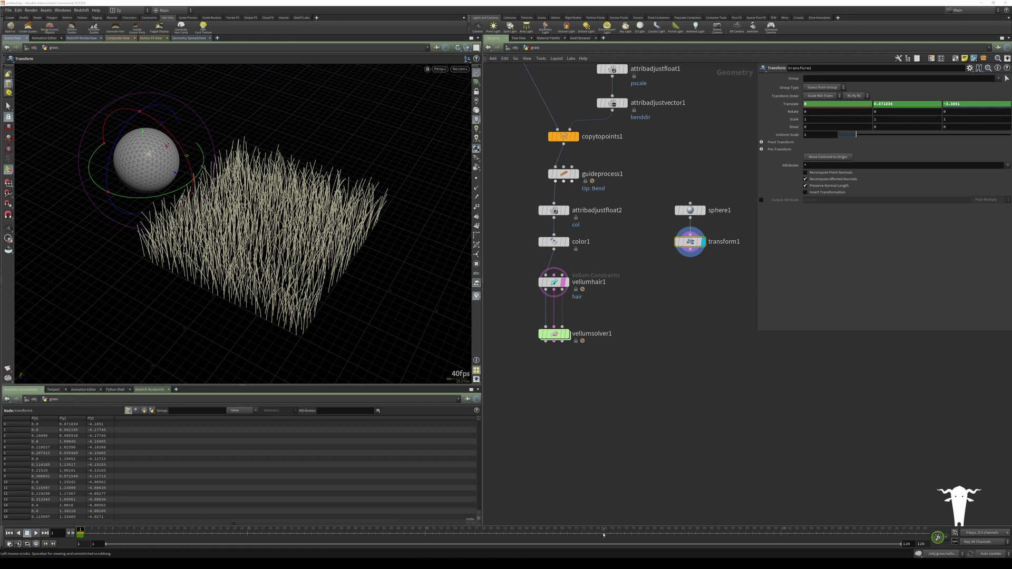
# Step: At frame 80, move the sphere past the opposite side of the grass to about 3.42 in Z and keyframe its translation
pyautogui.click(639, 530)
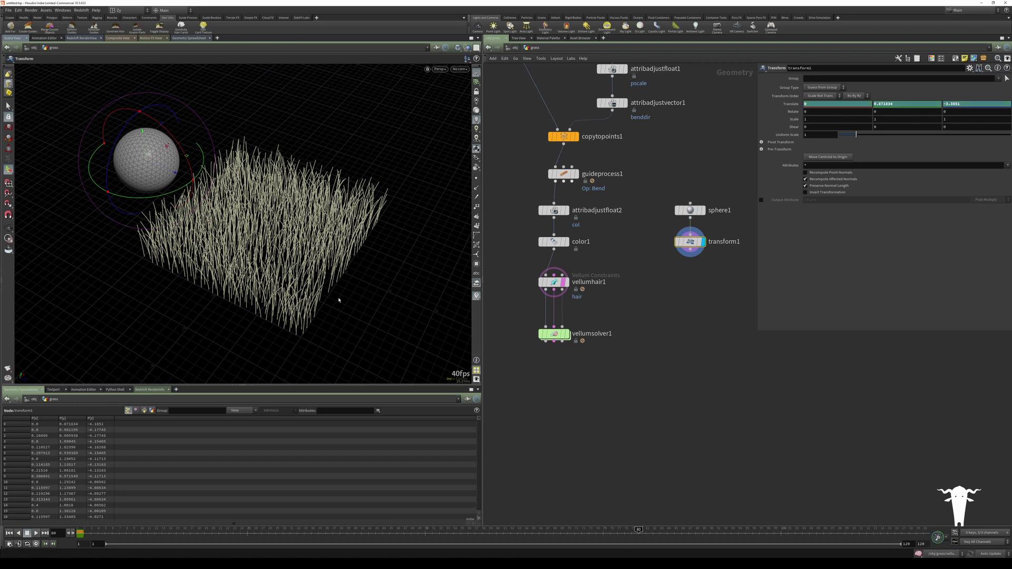
pyautogui.moveTo(184, 192); pyautogui.dragTo(472, 267)
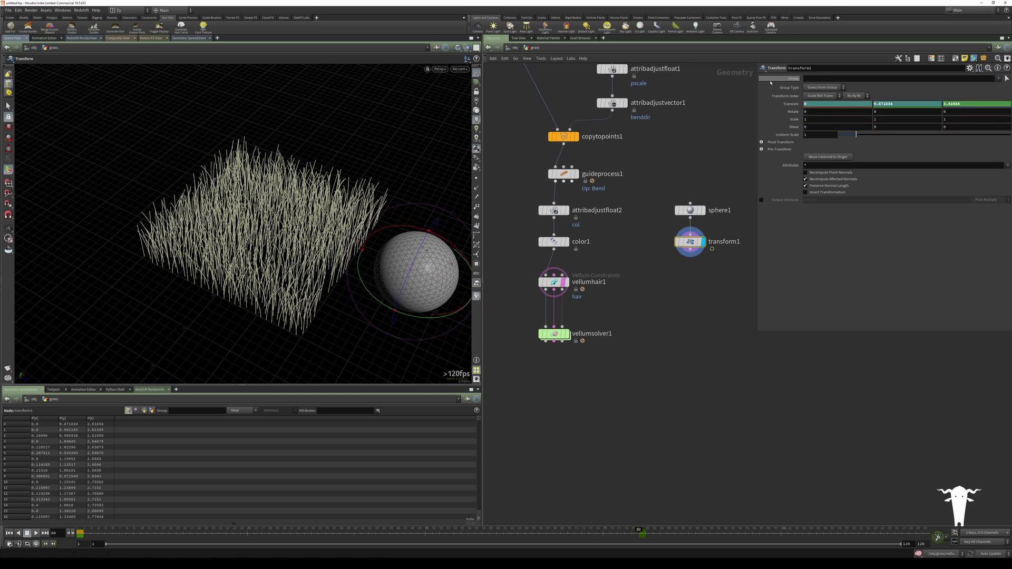
pyautogui.keyDown('alt'); pyautogui.click(790, 105); pyautogui.keyUp('alt')
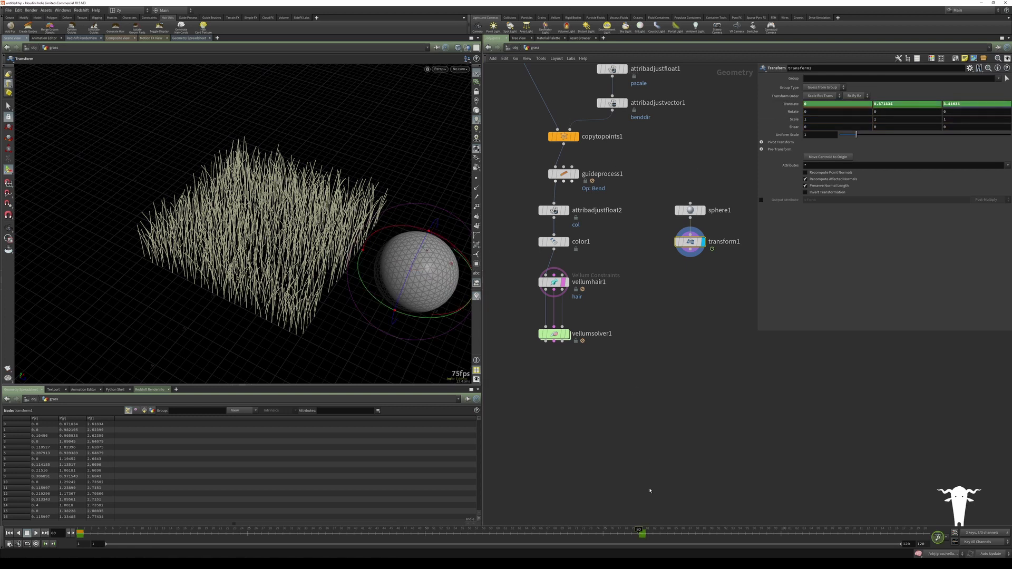
# Step: Play the sphere's animation across the grass from frame 1 without transform handles, and rewind to the first frame
pyautogui.moveTo(640, 534); pyautogui.dragTo(74, 503)
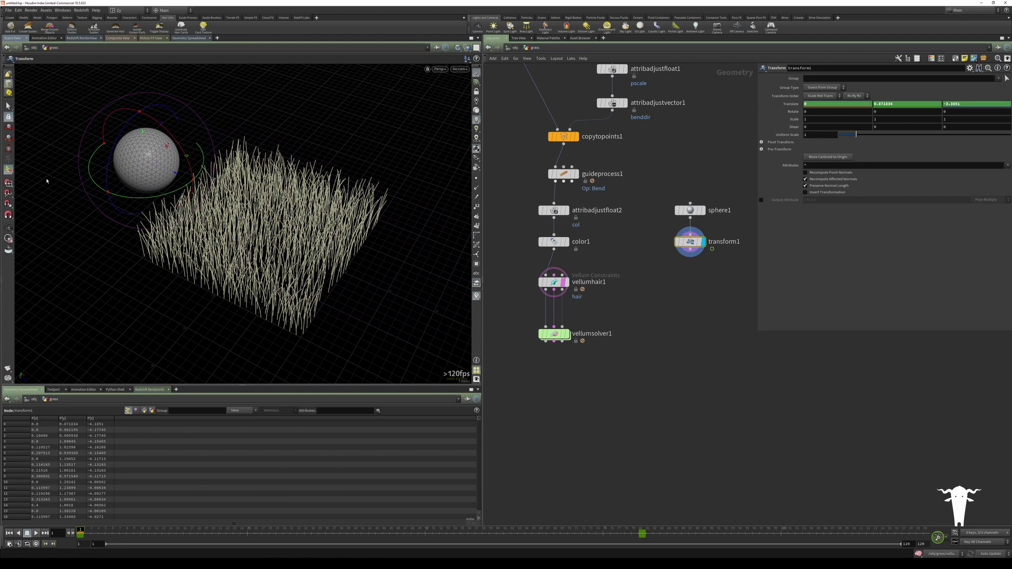
pyautogui.click(8, 106)
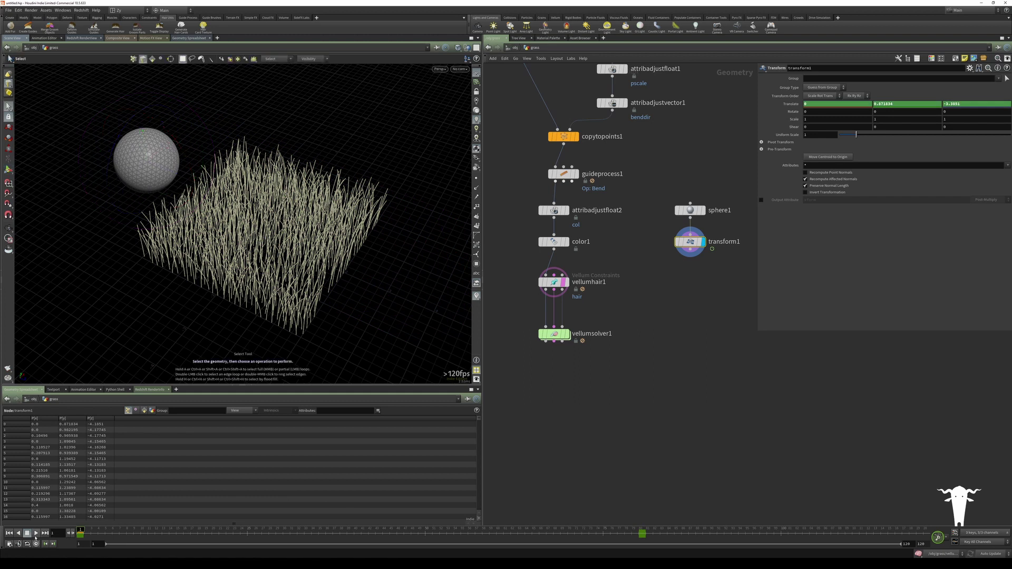
pyautogui.click(35, 536)
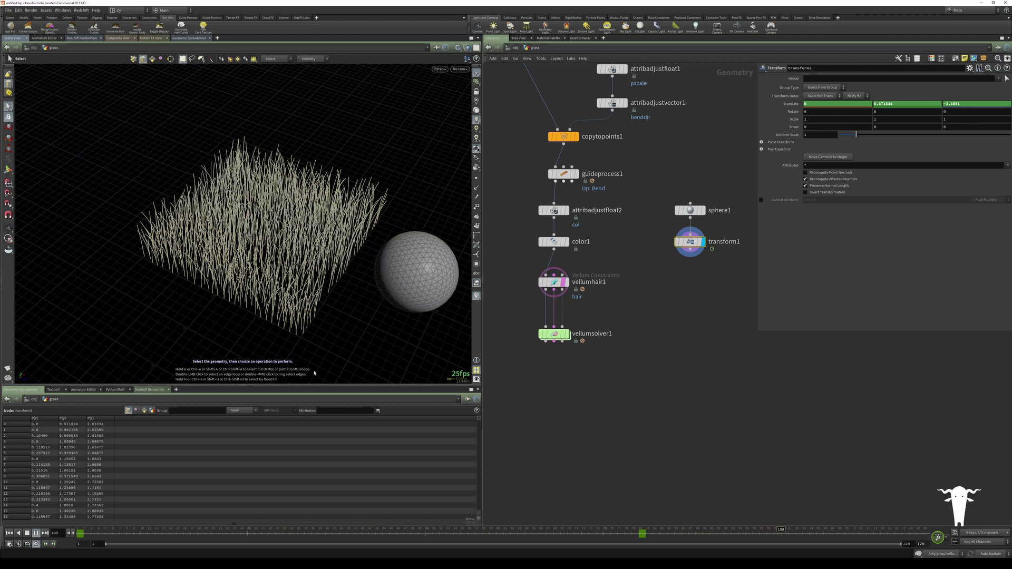
pyautogui.click(10, 533)
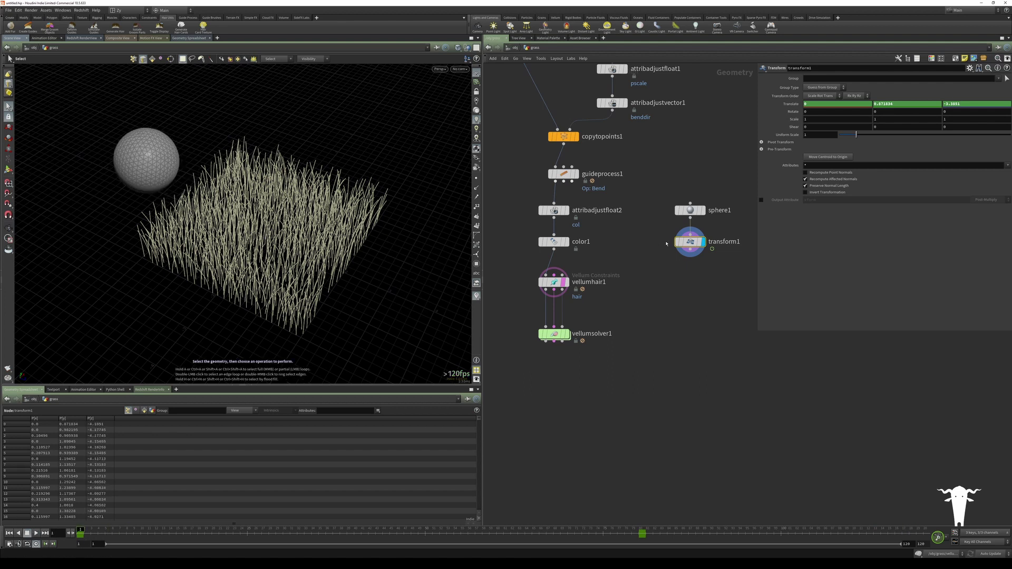
# Step: Connect transform1 to the collision input of vellumhair1, turn off the hair template and display vellumsolver1
pyautogui.click(569, 277)
pyautogui.moveTo(646, 181); pyautogui.dragTo(688, 248)
pyautogui.click(646, 317)
pyautogui.click(563, 282)
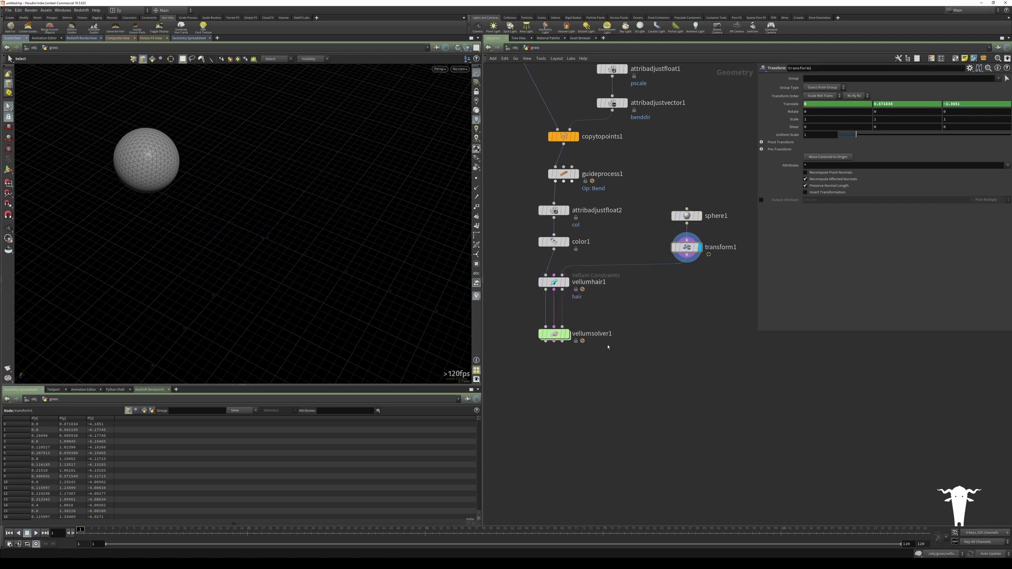
pyautogui.click(566, 334)
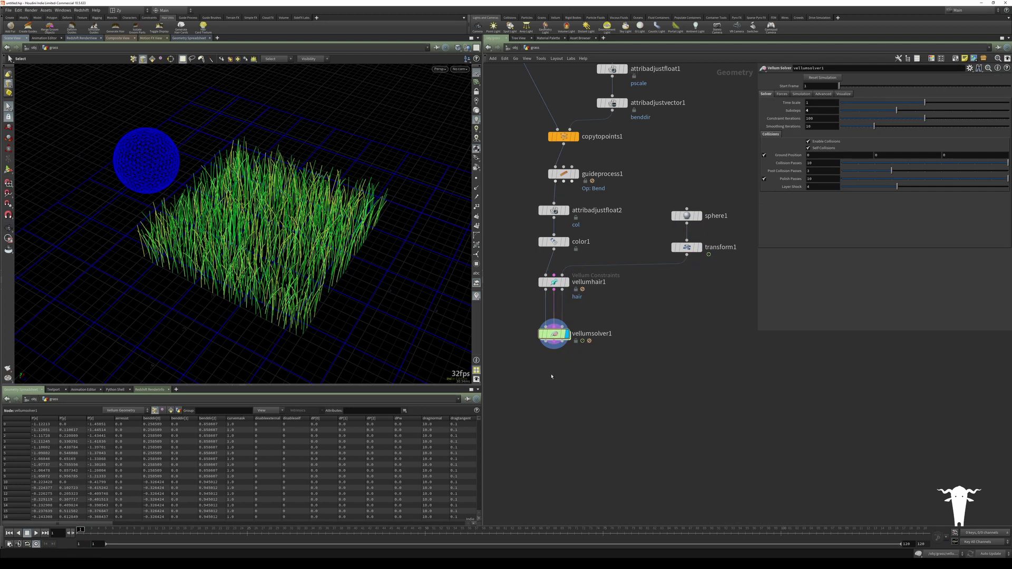
# Step: Add a Clean node below the Vellum Solver, connect it to the solver's geometry output and display it
pyautogui.press('Tab')
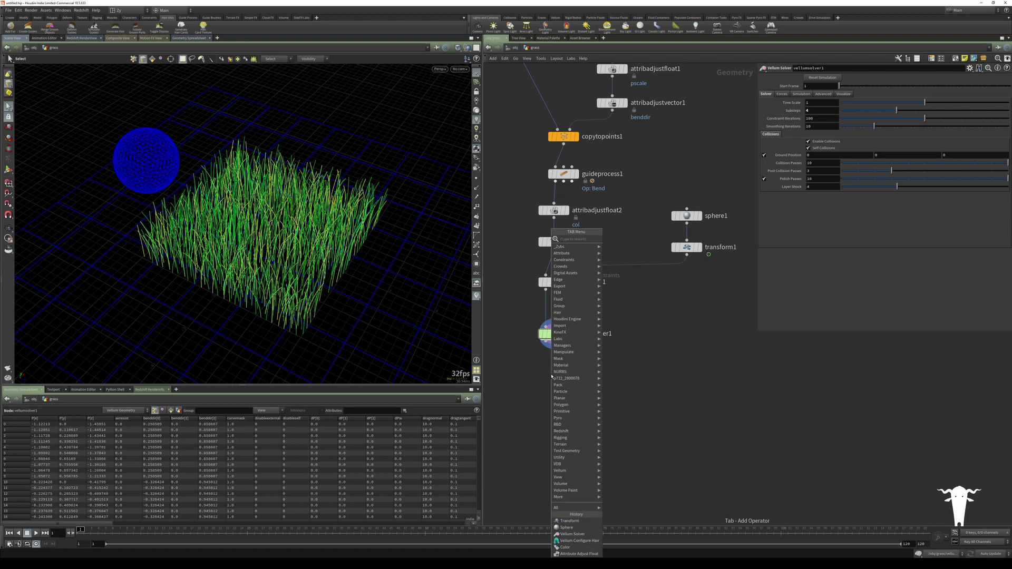
pyautogui.write('clean')
pyautogui.press('Return')
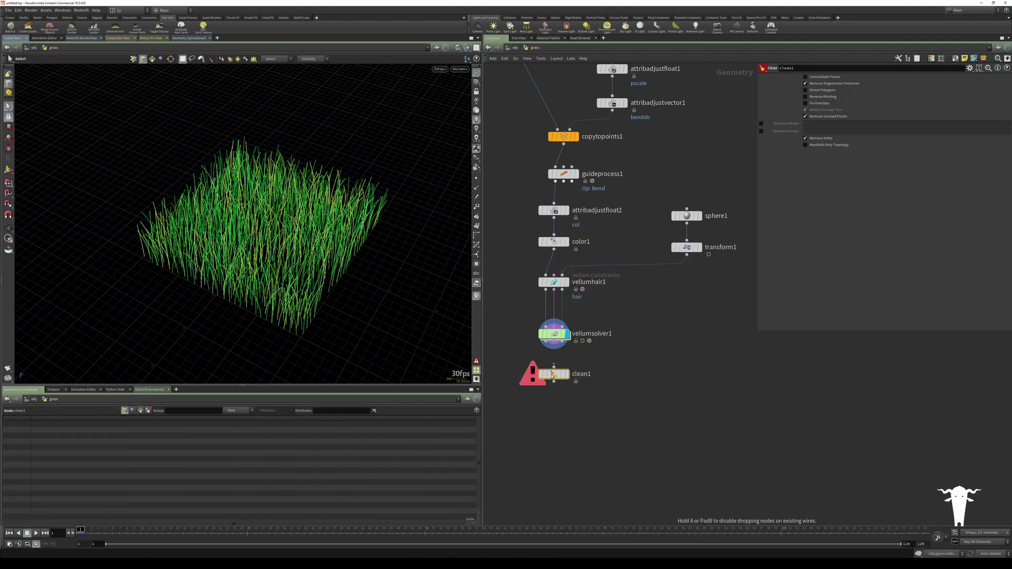
pyautogui.moveTo(552, 376)
pyautogui.mouseDown()
pyautogui.moveTo(549, 389)
pyautogui.moveTo(550, 380)
pyautogui.mouseUp()
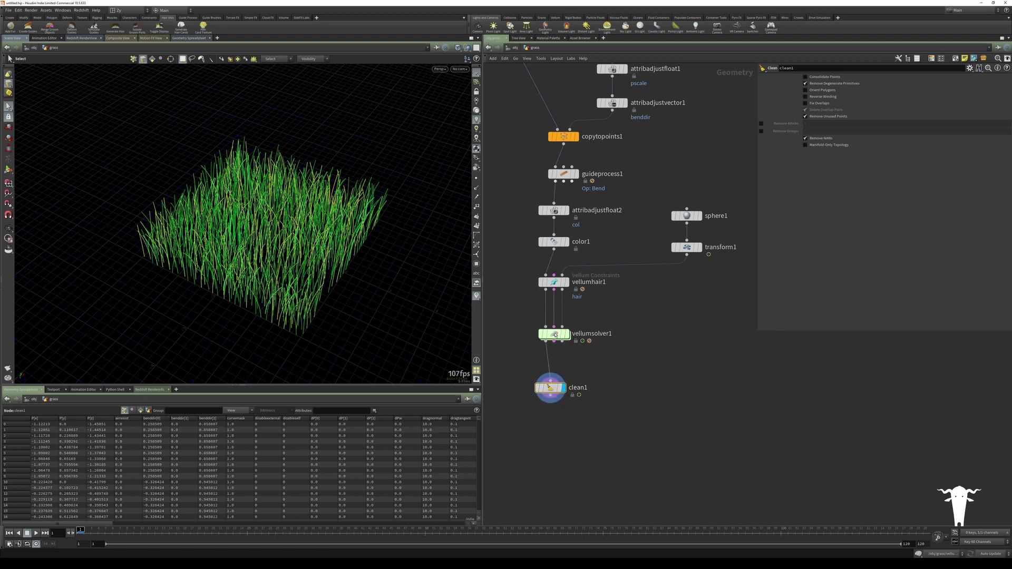
# Step: Enable Remove Attribs and Remove Groups on clean1 so that all attributes and groups are stripped, and check the node's info
pyautogui.middleClick(553, 333)
pyautogui.click(761, 123)
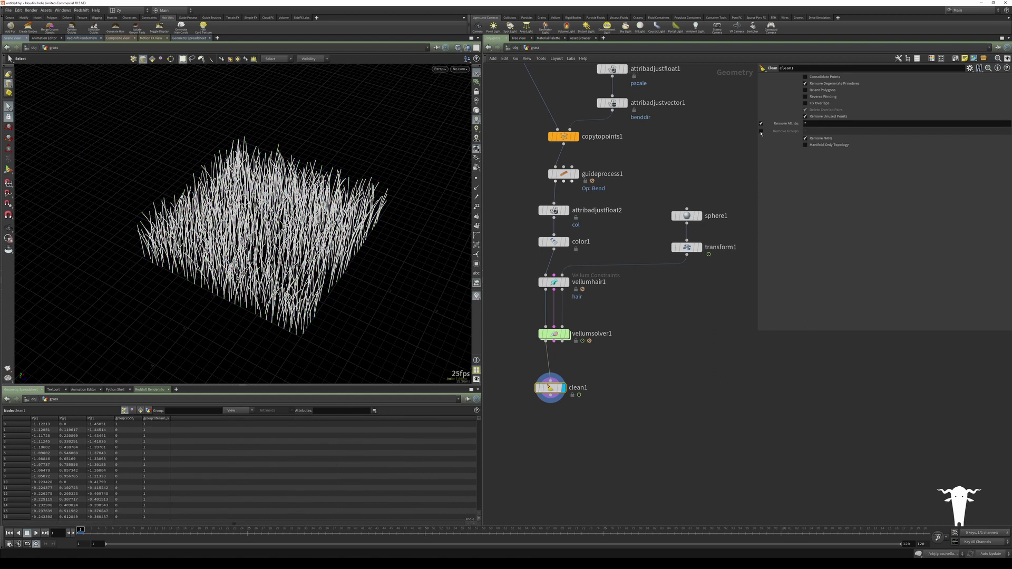
pyautogui.click(761, 131)
pyautogui.middleClick(553, 387)
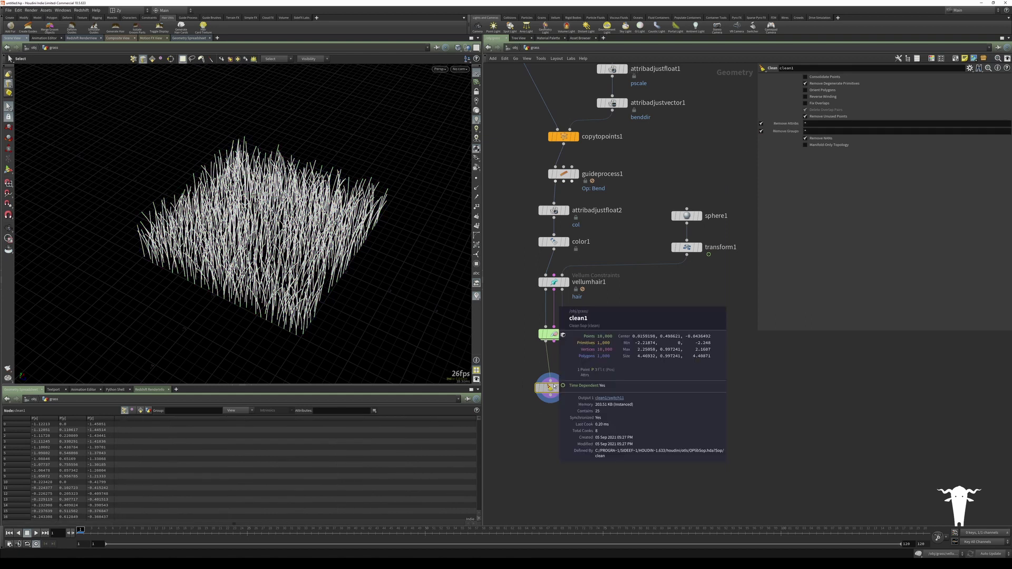
# Step: Set clean1's attribute removal pattern to * ^Cd ^v ^pscale and align the node under the Vellum solver
pyautogui.click(814, 123)
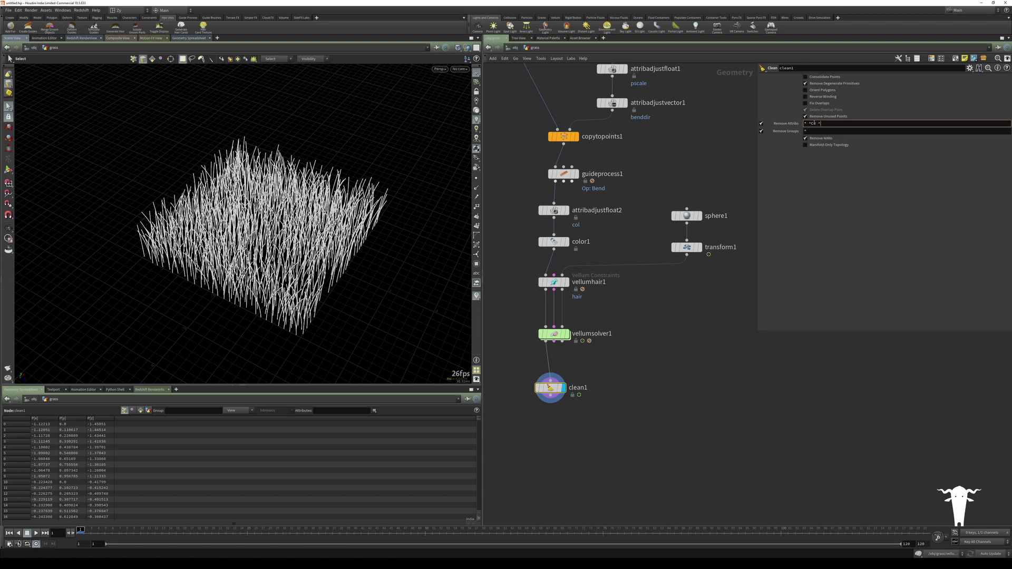
pyautogui.press('Return')
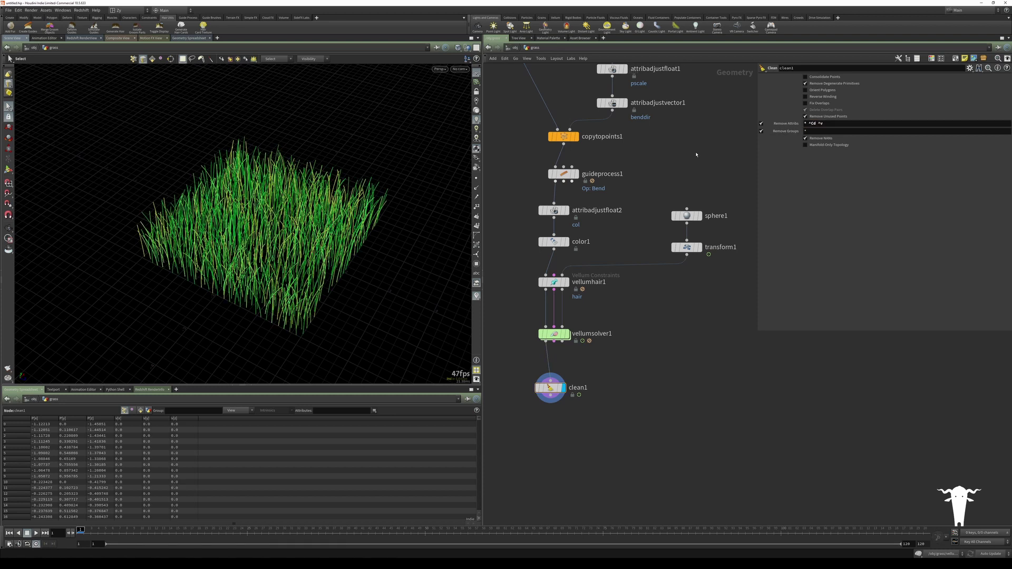
pyautogui.moveTo(607, 363); pyautogui.dragTo(627, 324, button='middle')
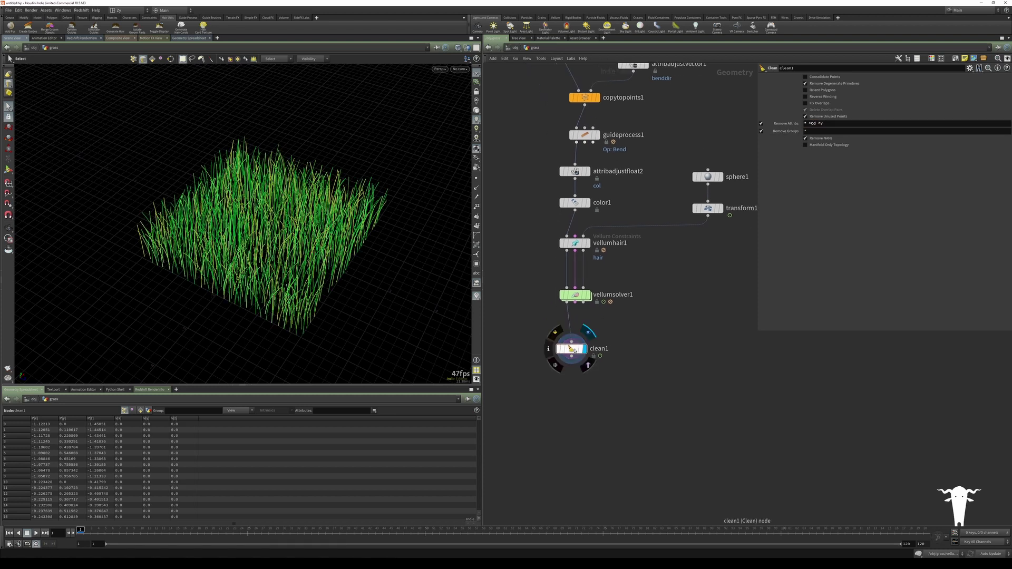
pyautogui.click(851, 122)
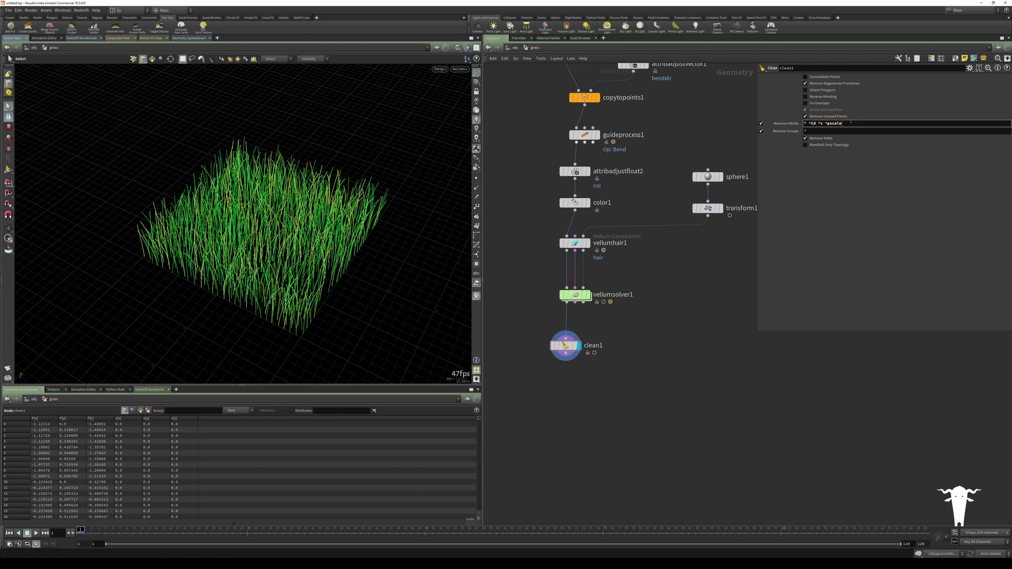
pyautogui.press('Return')
pyautogui.moveTo(568, 346); pyautogui.dragTo(567, 339)
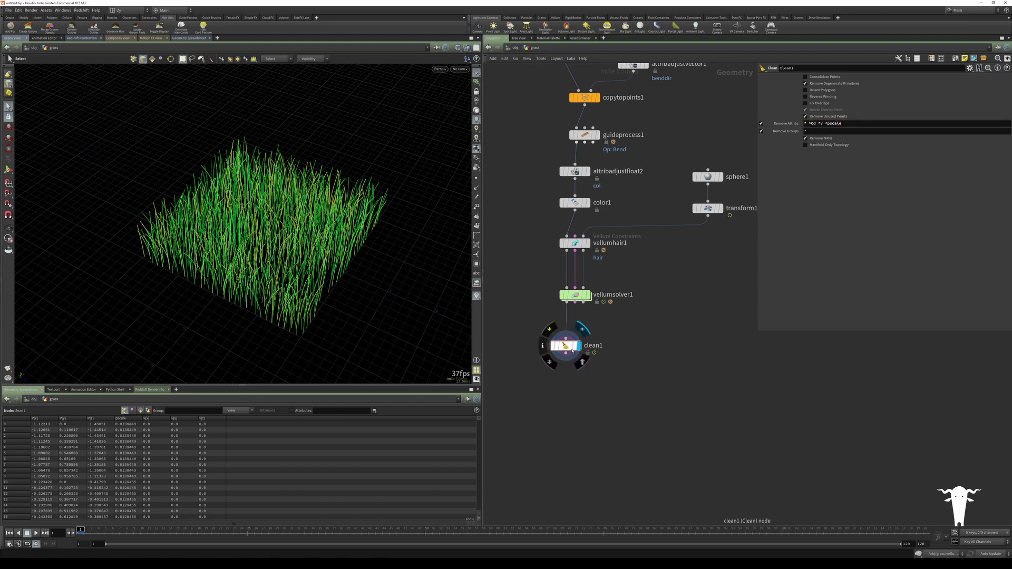
# Step: Add a PolyWire node below clean1, connect it to clean1's output and display it
pyautogui.press('Tab')
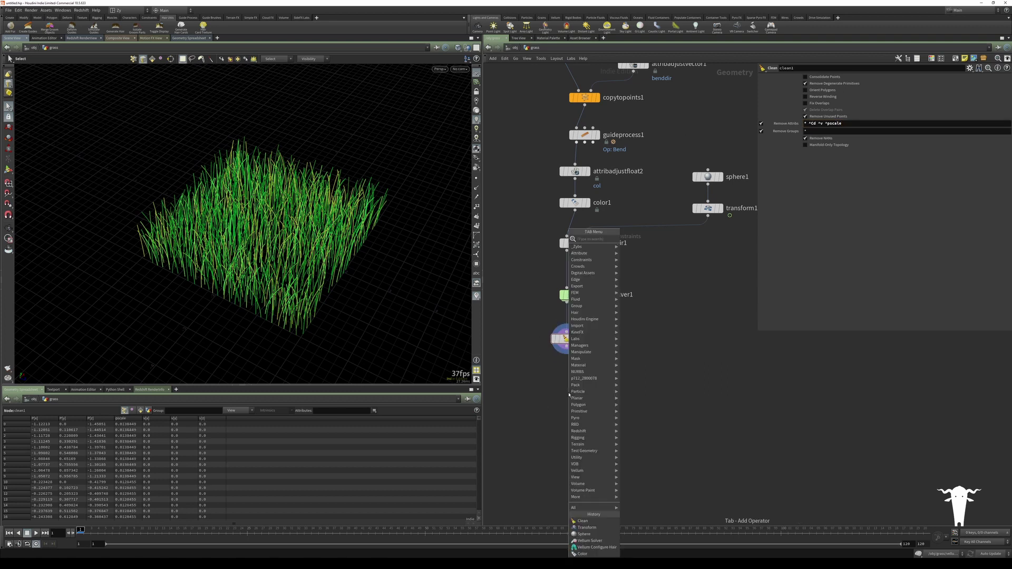
pyautogui.write('poi')
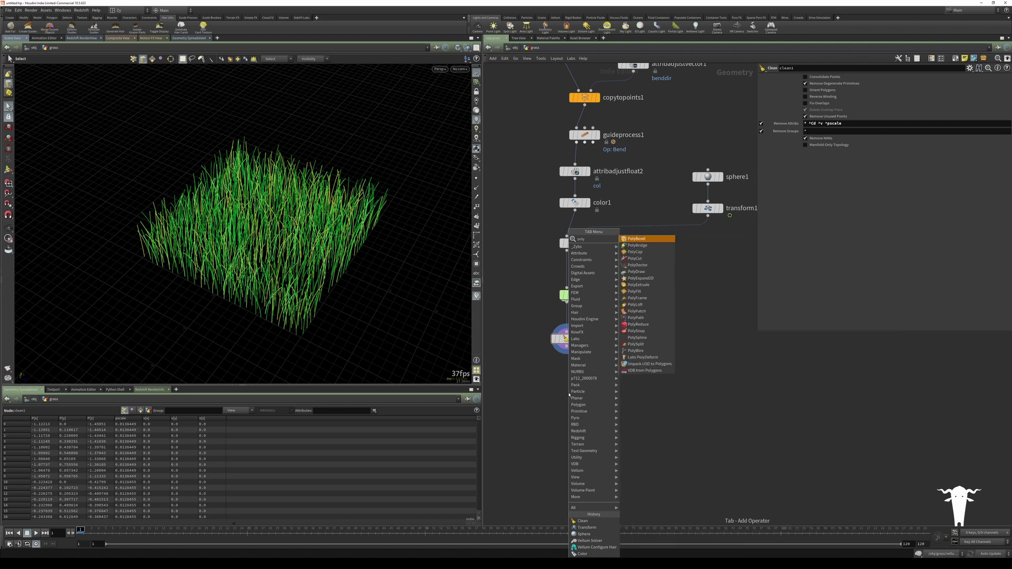
pyautogui.press('Up')
pyautogui.press('Up')
pyautogui.press('Up')
pyautogui.press('Down')
pyautogui.press('Return')
pyautogui.click(569, 386)
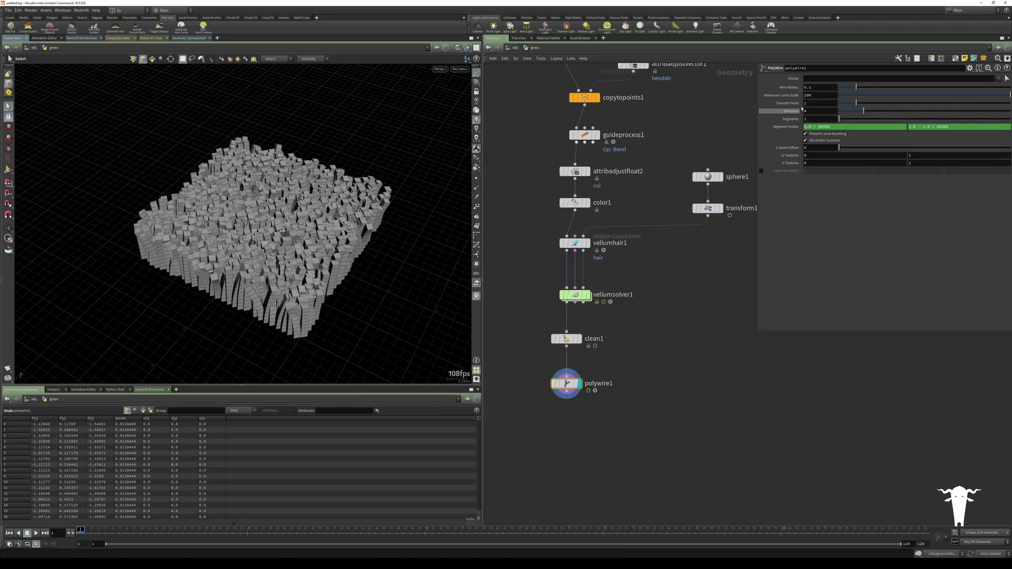
pyautogui.click(818, 86)
pyautogui.write('@psca')
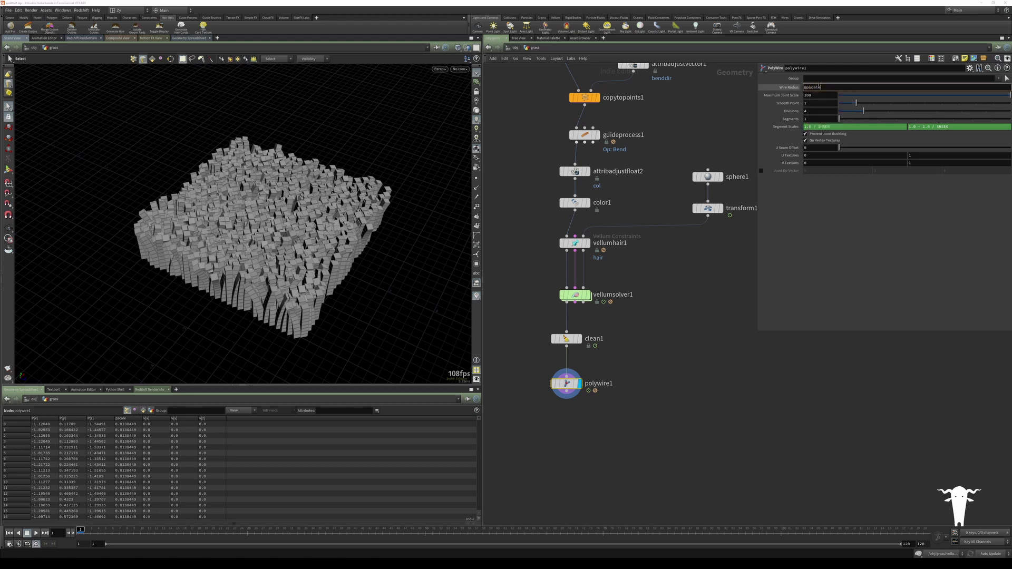
pyautogui.write('le')
pyautogui.press('Return')
pyautogui.moveTo(569, 384); pyautogui.dragTo(569, 402)
# Step: Insert an Attribute Promote node on the connection between clean1 and polywire1
pyautogui.press('Tab')
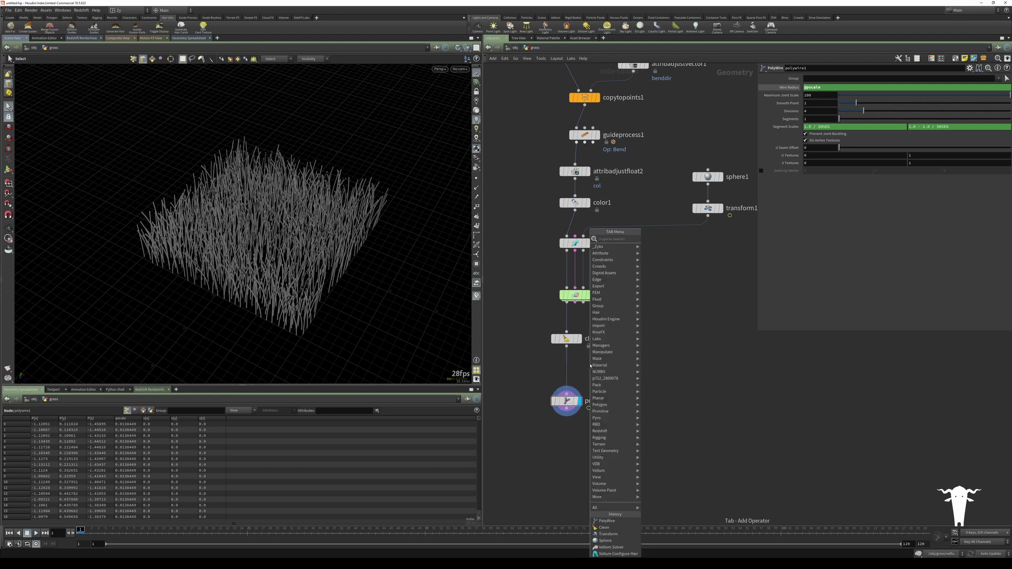
pyautogui.write('p')
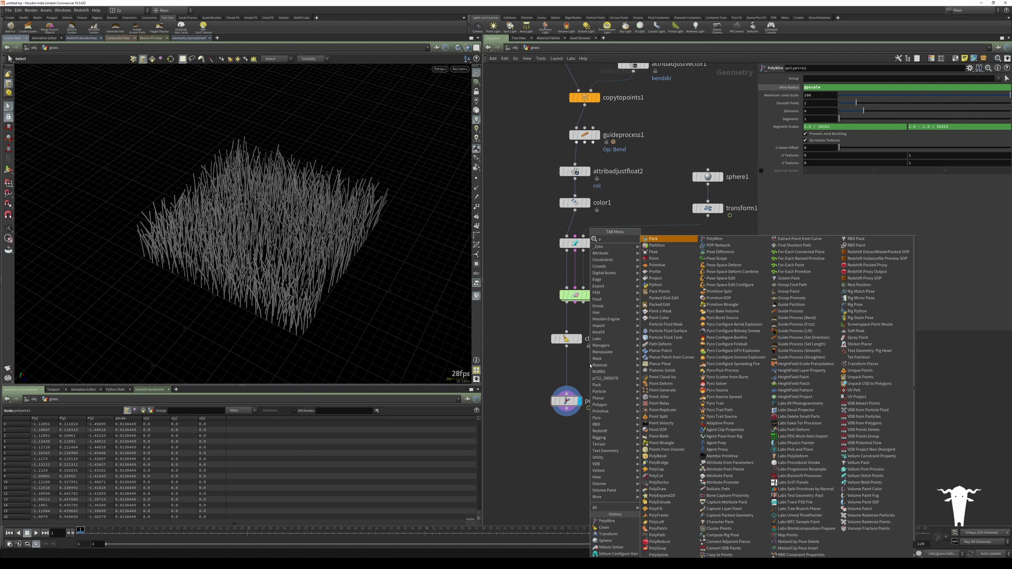
pyautogui.press('BackSpace')
pyautogui.write('attrib pr')
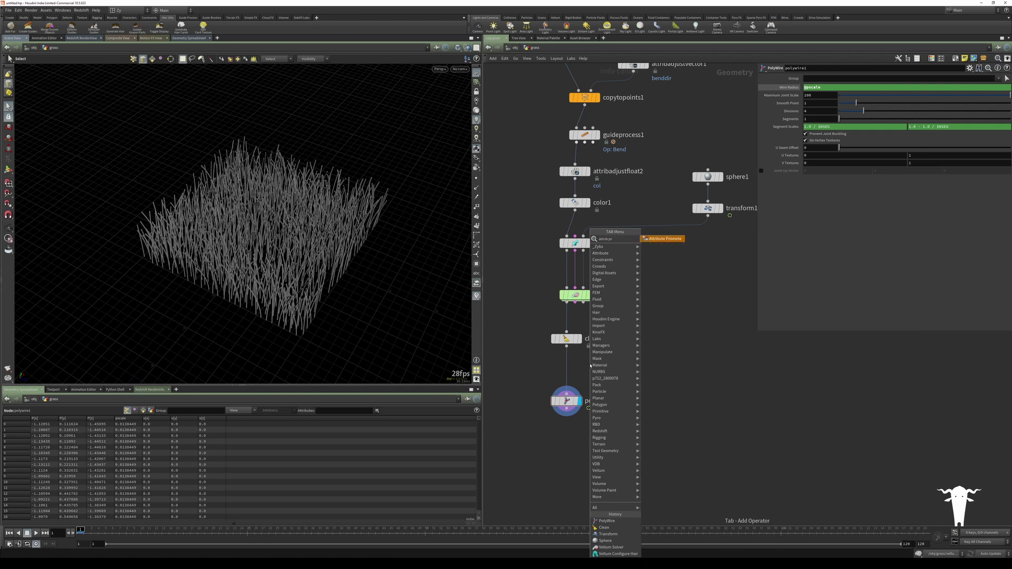
pyautogui.press('Return')
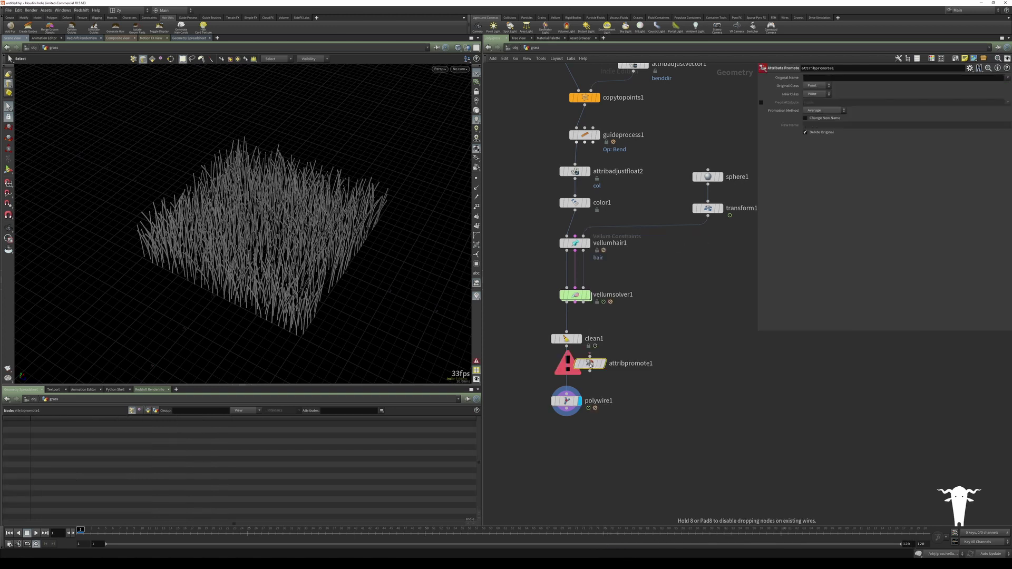
pyautogui.click(567, 368)
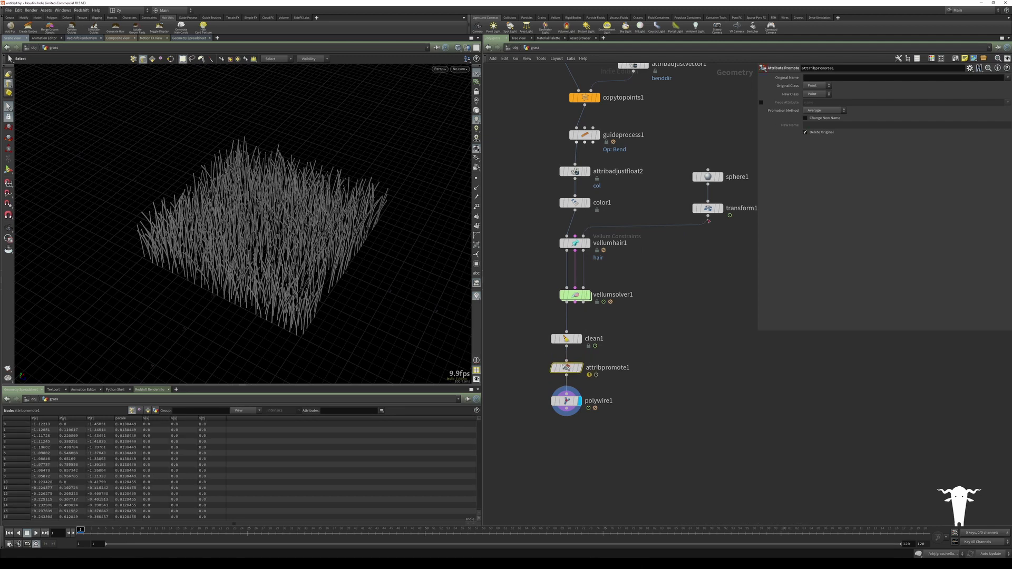
# Step: Set attribpromote1 to promote the Cd attribute from Primitive to Point
pyautogui.click(818, 86)
pyautogui.click(816, 93)
pyautogui.click(1007, 78)
pyautogui.click(998, 84)
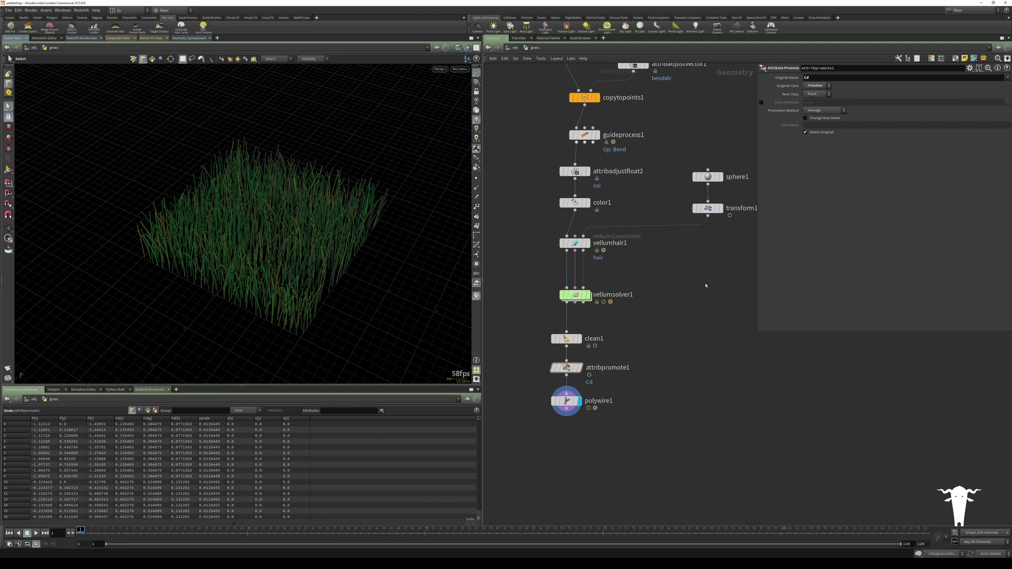
pyautogui.press('Escape')
# Step: Inspect the wired grass blades from closer up and set polywire1's Divisions to 7
pyautogui.moveTo(285, 191)
pyautogui.mouseDown()
pyautogui.moveTo(316, 201)
pyautogui.moveTo(294, 165)
pyautogui.moveTo(304, 180)
pyautogui.mouseUp()
pyautogui.press('s')
pyautogui.click(458, 47)
pyautogui.click(466, 108)
pyautogui.press('Escape')
pyautogui.press('s')
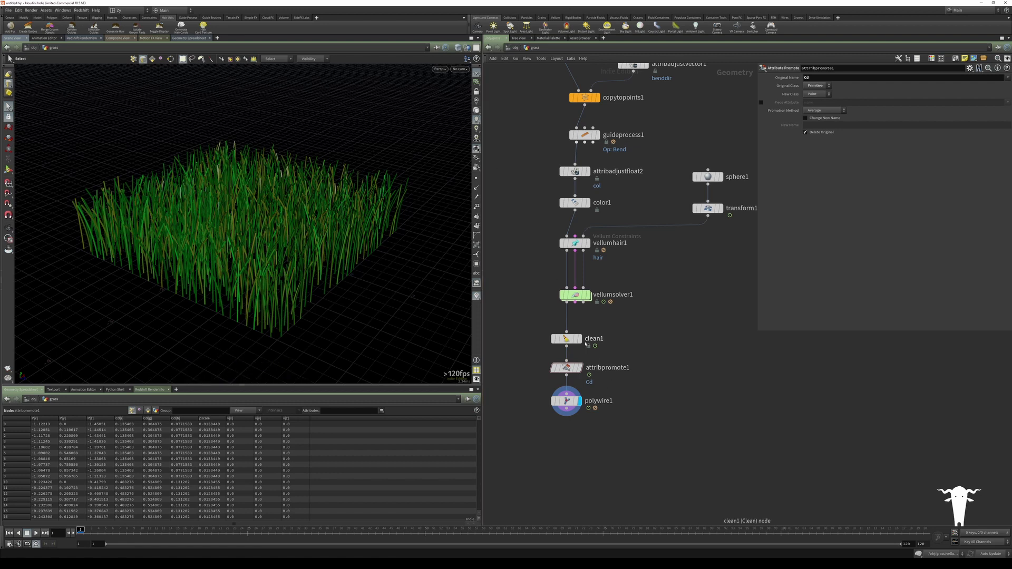
pyautogui.click(581, 340)
pyautogui.click(579, 401)
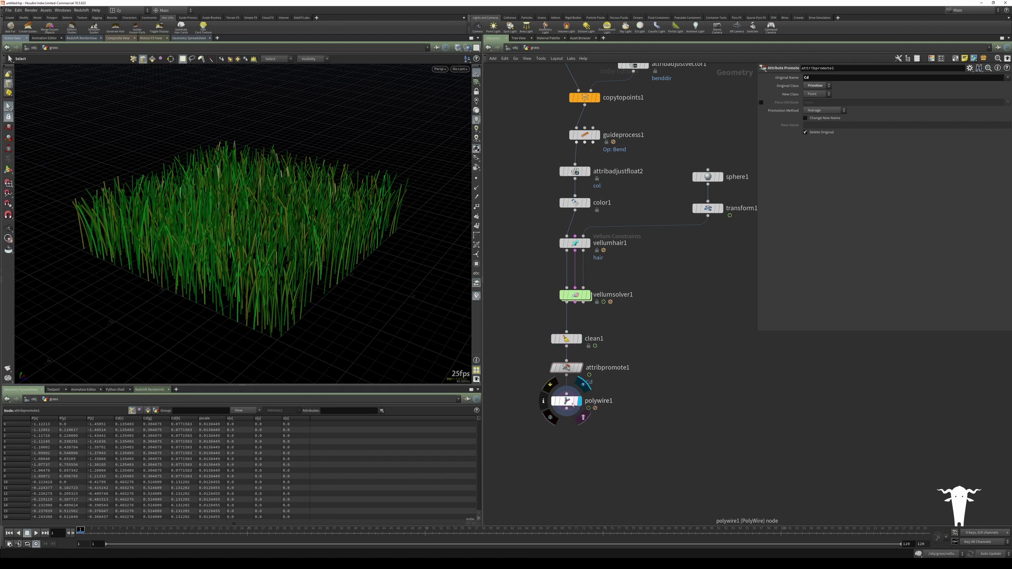
pyautogui.click(568, 405)
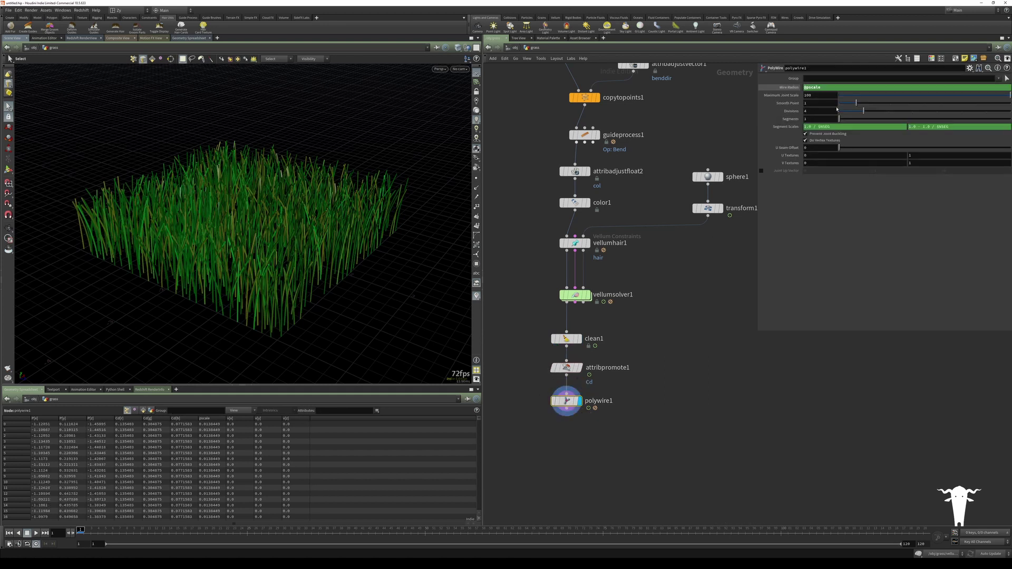
pyautogui.moveTo(939, 111); pyautogui.dragTo(937, 113)
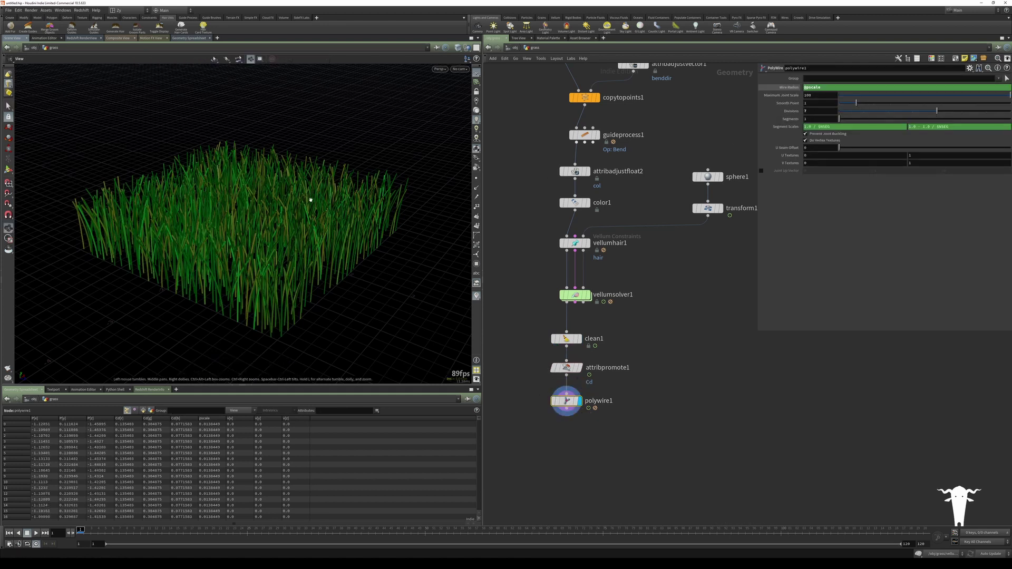
pyautogui.scroll(5, 316, 190)
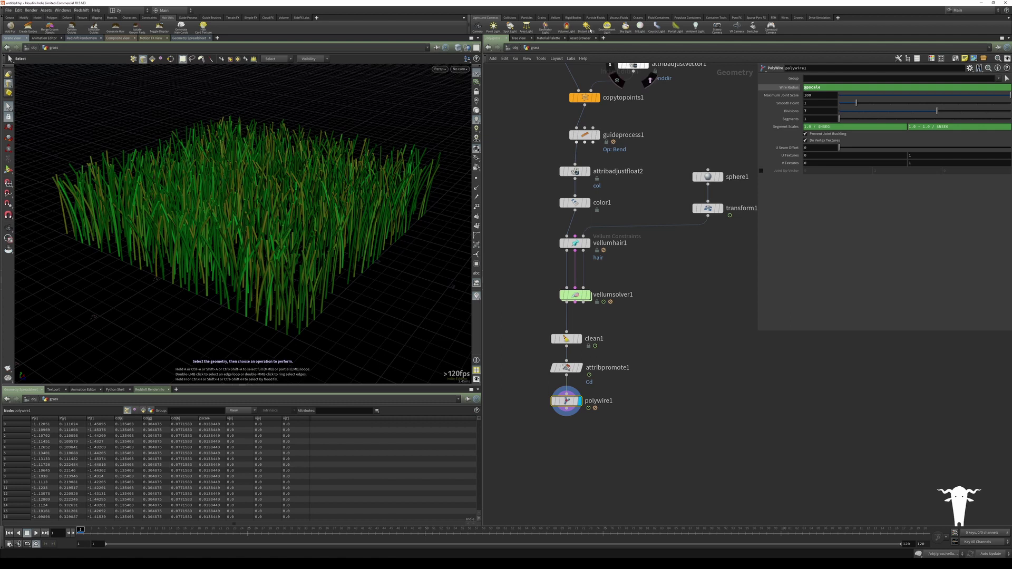
# Step: Add distant lights to the scene to illuminate the grass and move the three light nodes away from the grass object
pyautogui.click(589, 29)
pyautogui.click(229, 183)
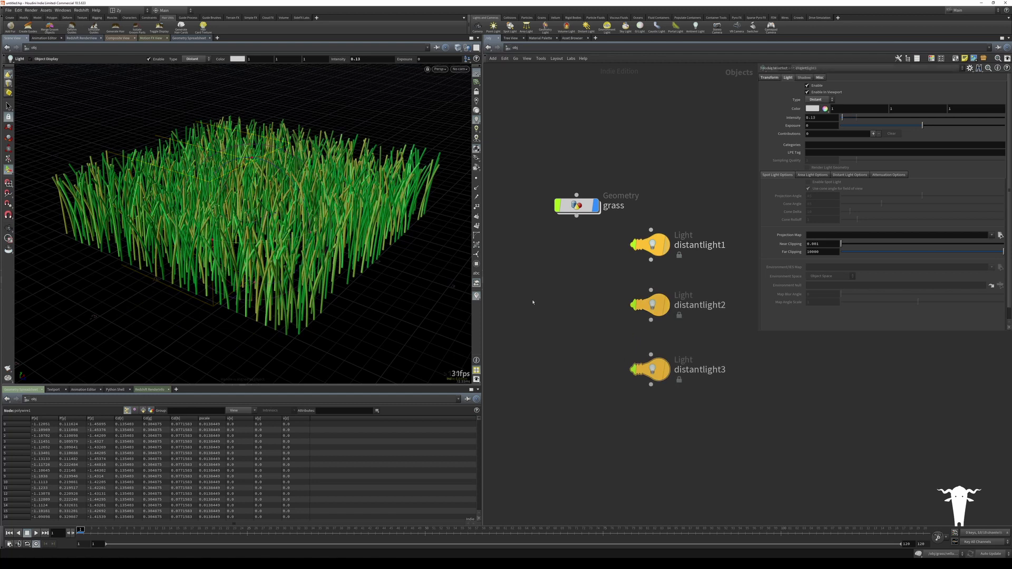
pyautogui.moveTo(614, 402); pyautogui.dragTo(708, 183)
pyautogui.click(633, 200)
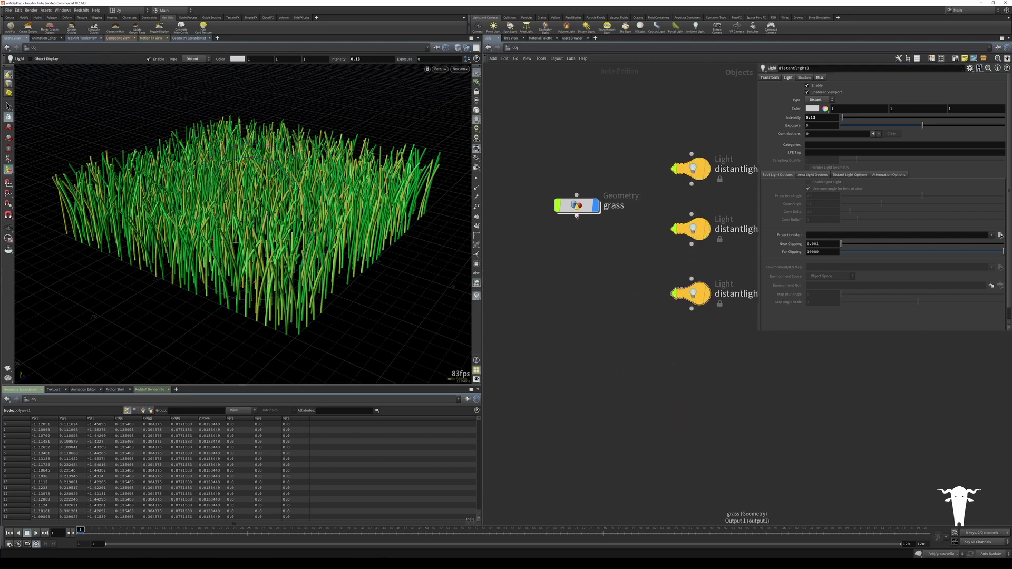
pyautogui.click(8, 106)
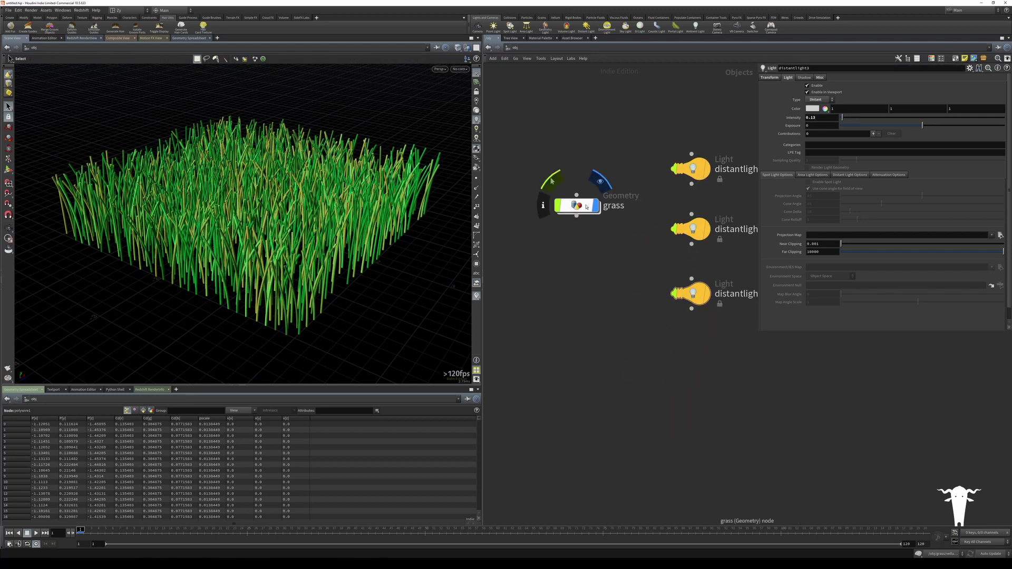
# Step: Show transform1's sphere as a template inside the grass network, and create and review a viewport flipbook of the simulation
pyautogui.doubleClick(580, 206)
pyautogui.scroll(-1, 527, 253)
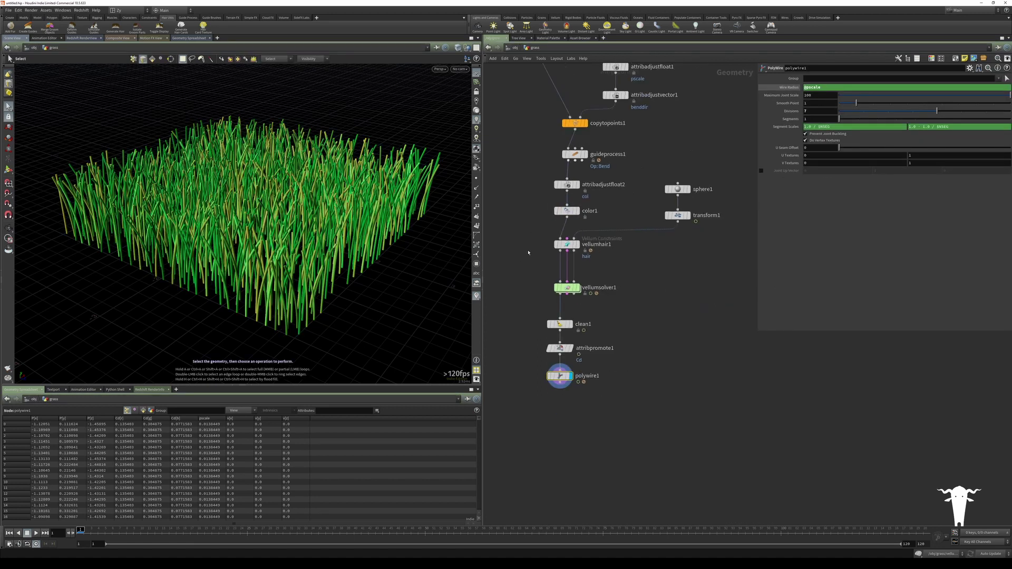
pyautogui.moveTo(528, 253); pyautogui.dragTo(526, 272, button='middle')
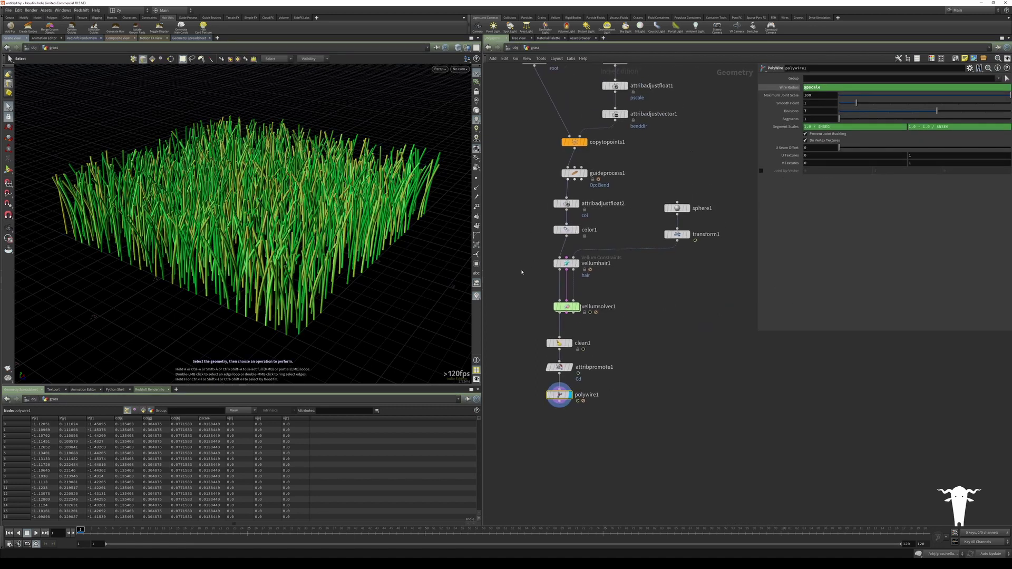
pyautogui.click(685, 237)
pyautogui.keyDown('alt'); pyautogui.moveTo(363, 204); pyautogui.dragTo(339, 219, button='middle'); pyautogui.keyUp('alt')
pyautogui.keyDown('alt'); pyautogui.moveTo(339, 218); pyautogui.dragTo(338, 194); pyautogui.keyUp('alt')
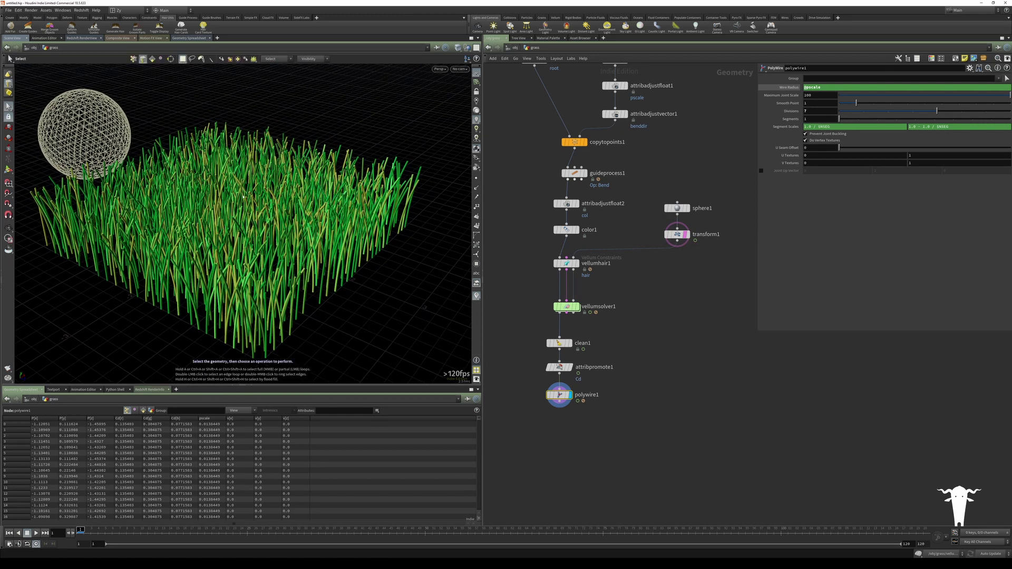
pyautogui.click(8, 368)
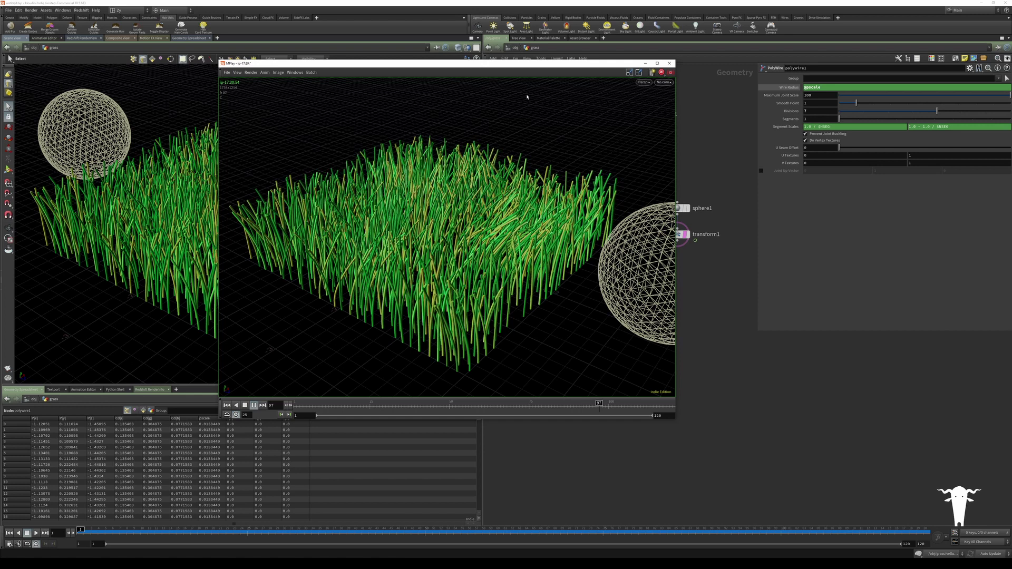
pyautogui.click(669, 63)
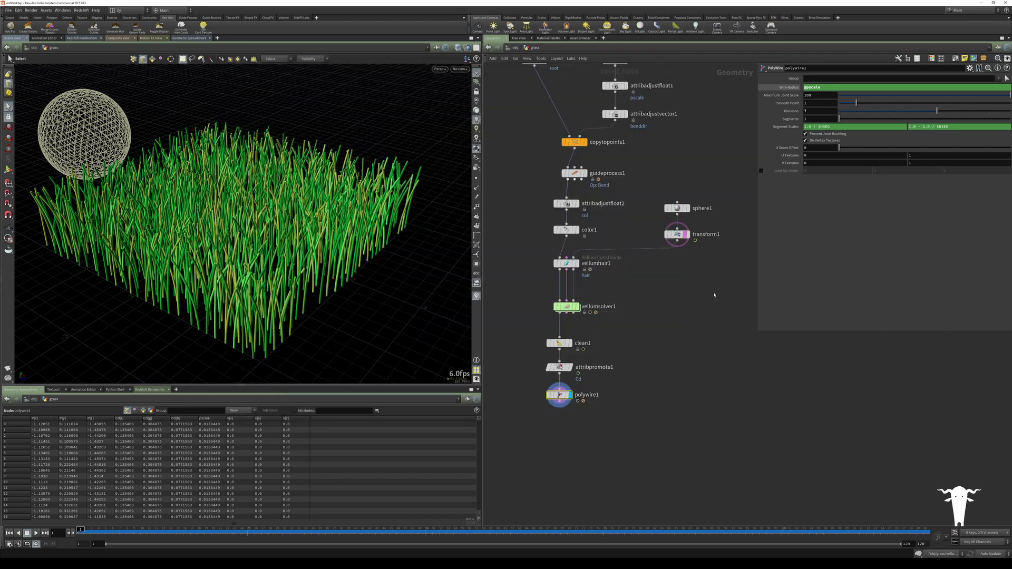
# Step: Enable plasticity for the bend constraints on vellumhair1, play a new flipbook of the simulation and close it
pyautogui.click(566, 263)
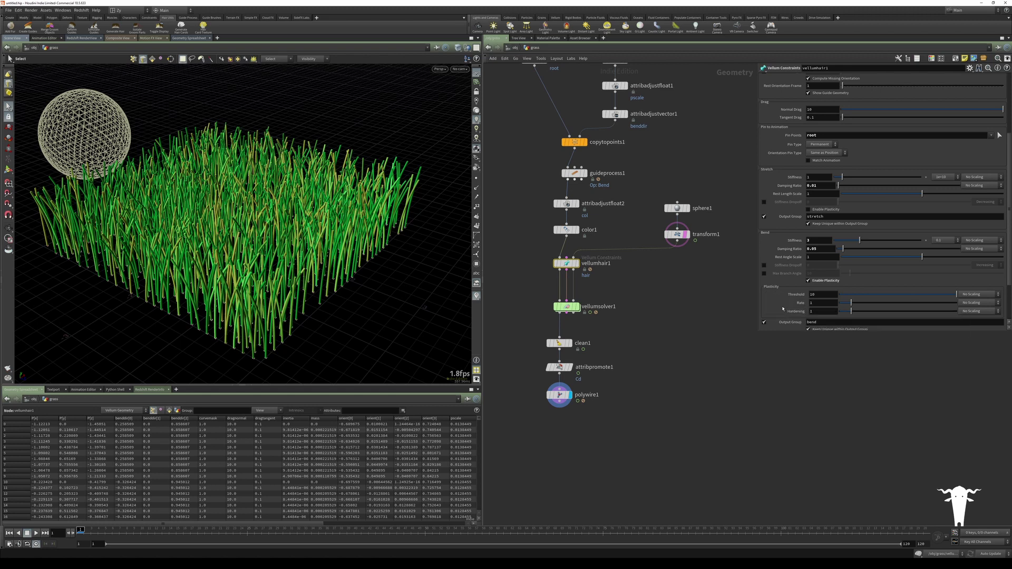
pyautogui.moveTo(794, 298)
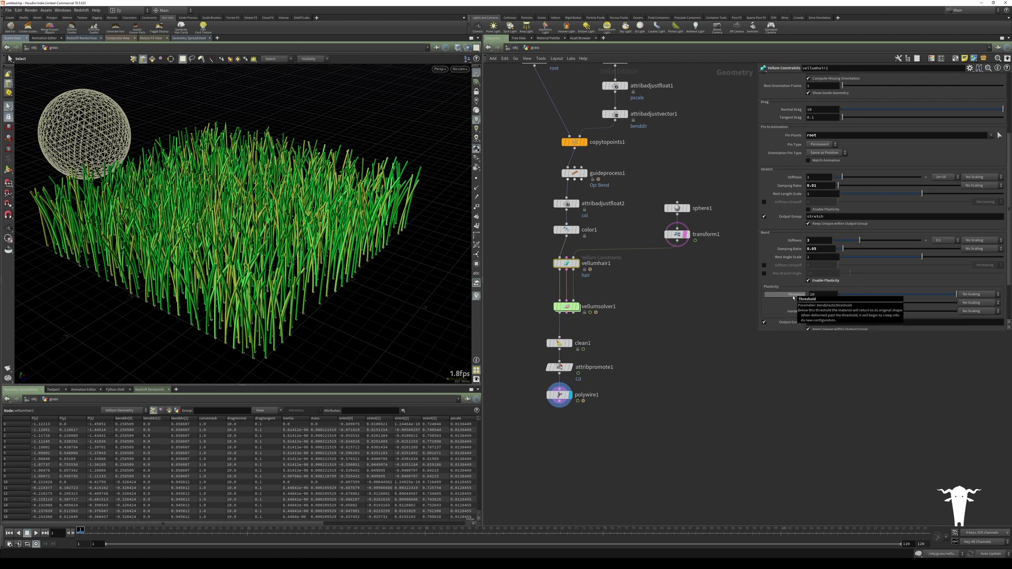
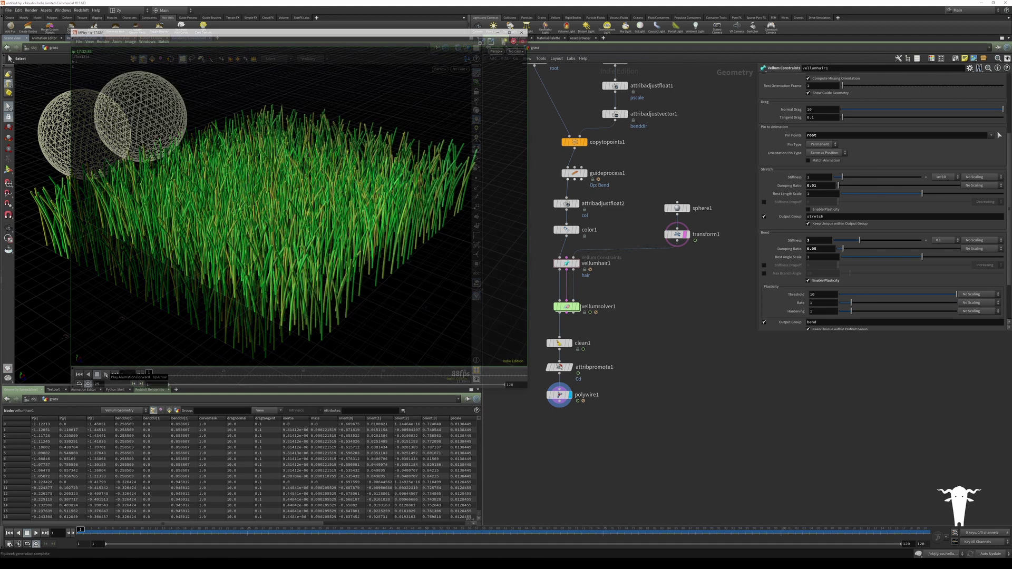
pyautogui.click(106, 374)
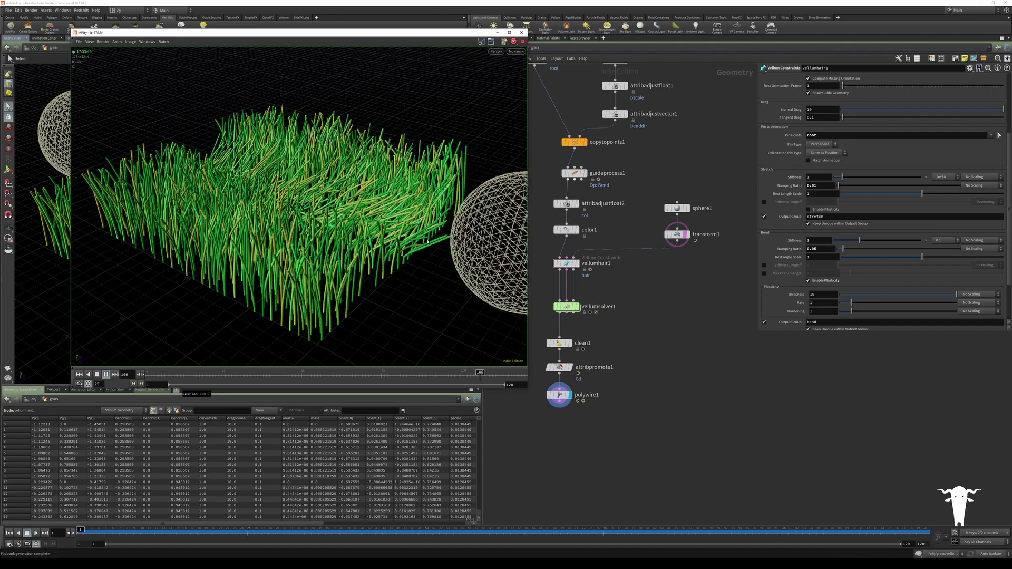
pyautogui.click(521, 32)
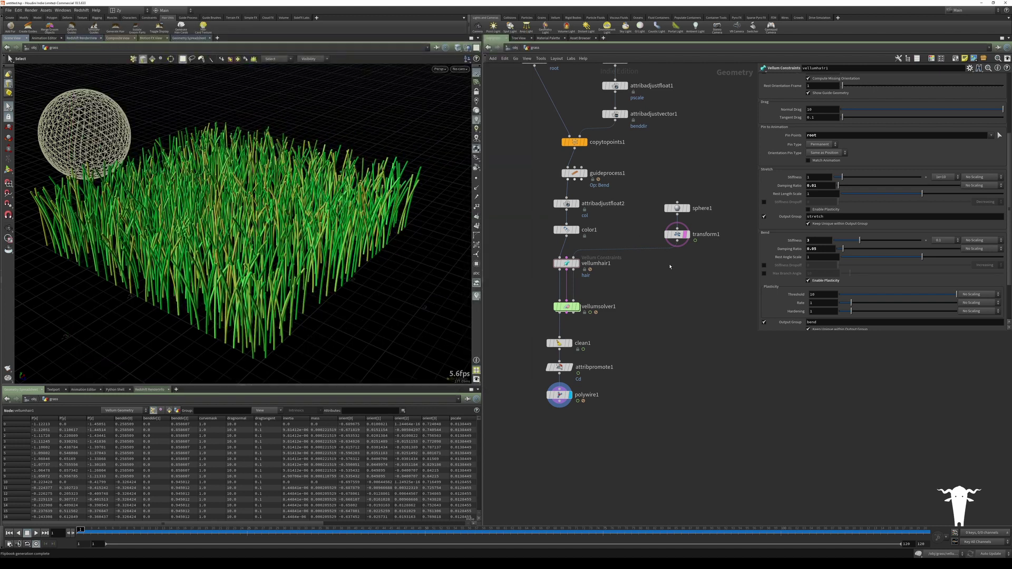
# Step: Set the bend plasticity Threshold to 8 and Rate to 5 on vellumhair1
pyautogui.moveTo(788, 295)
pyautogui.press('Return')
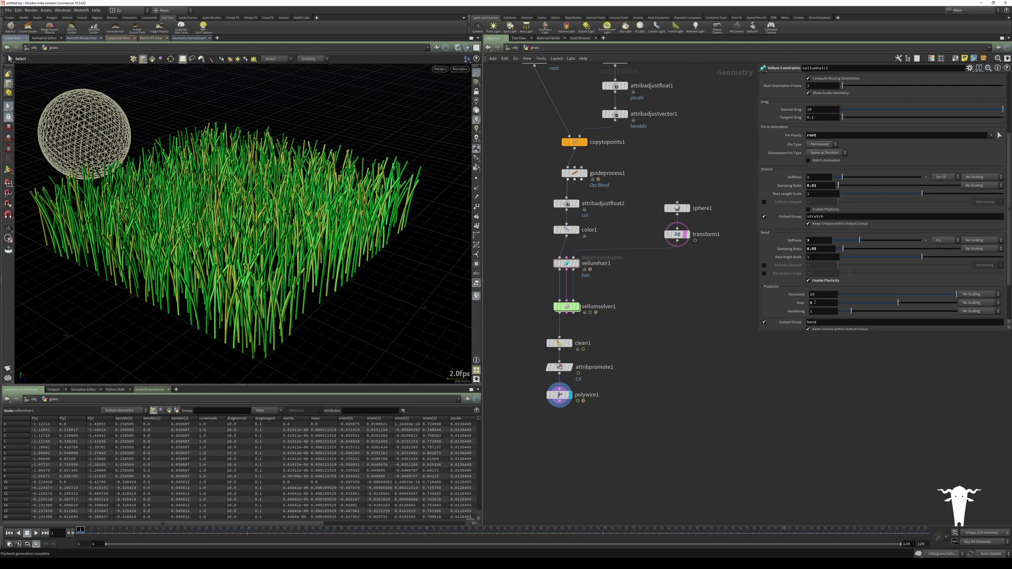
pyautogui.click(816, 295)
pyautogui.press('Return')
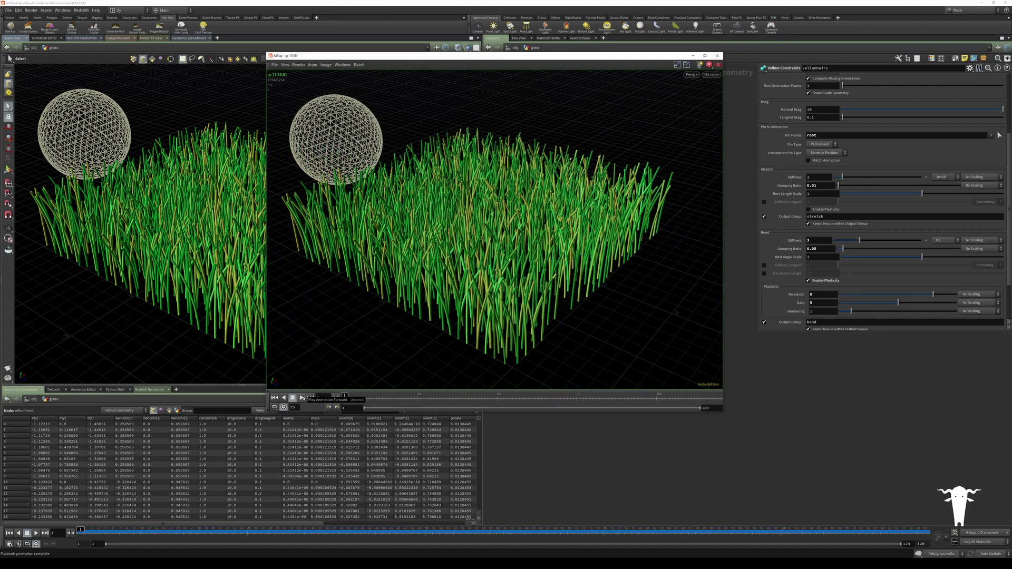
# Step: Play the new flipbook of the simulation and close it, and examine the deformed grass up close at frame 120
pyautogui.click(302, 398)
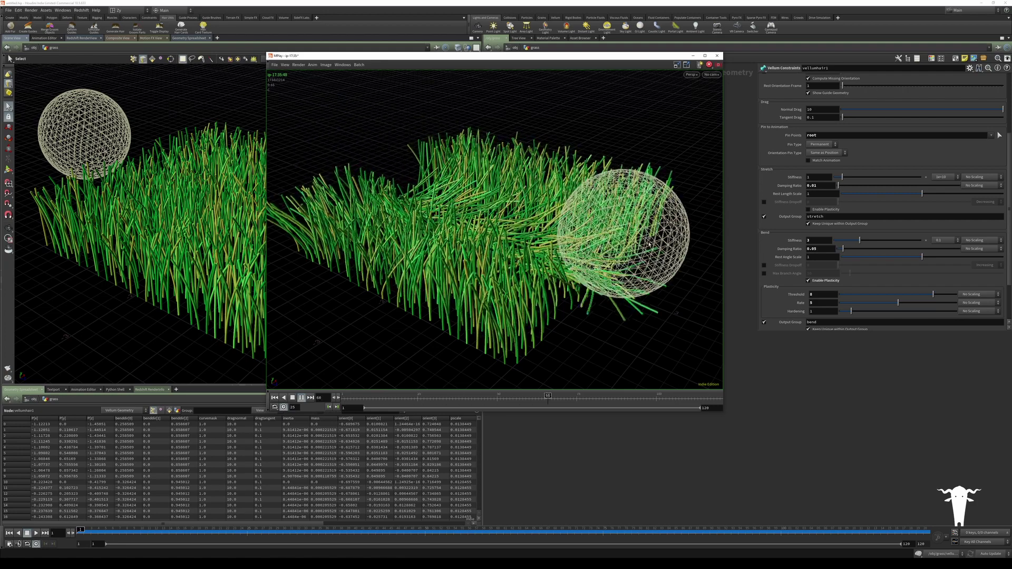
pyautogui.click(717, 55)
pyautogui.moveTo(562, 530); pyautogui.dragTo(929, 505)
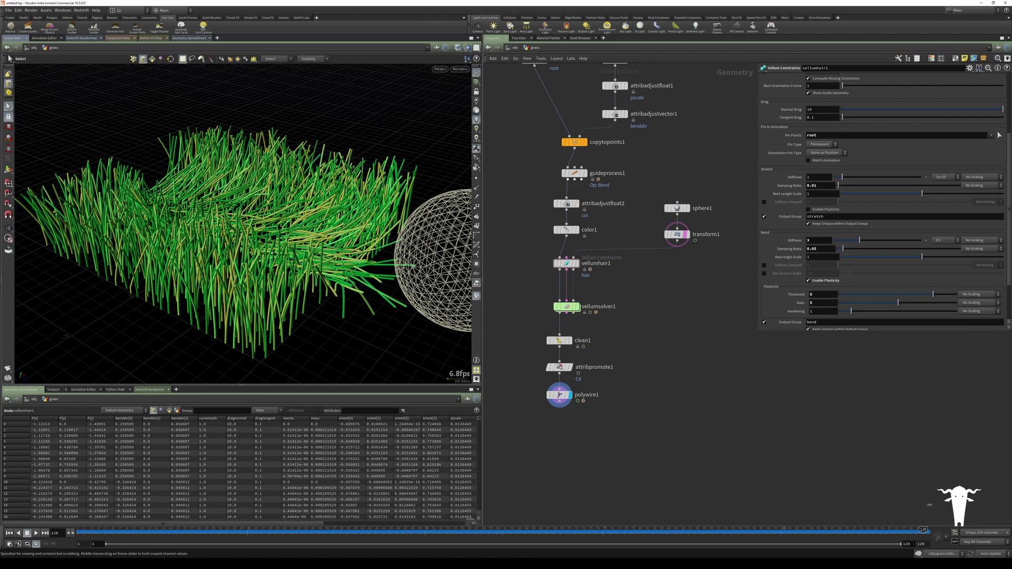
pyautogui.keyDown('alt'); pyautogui.moveTo(316, 205); pyautogui.dragTo(231, 190); pyautogui.keyUp('alt')
pyautogui.press('s')
pyautogui.press('Escape')
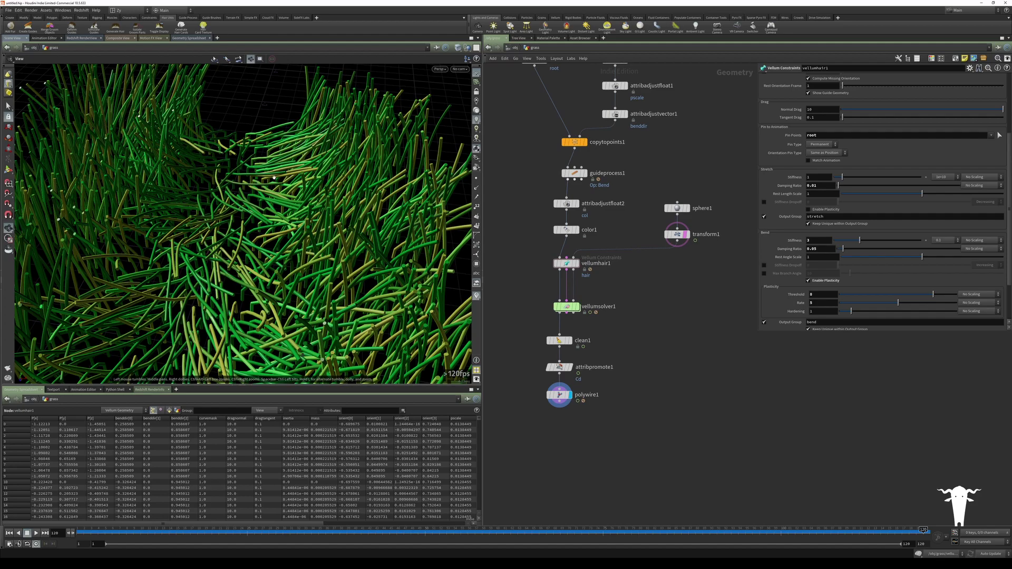
pyautogui.moveTo(274, 178); pyautogui.dragTo(218, 190, button='right')
pyautogui.moveTo(218, 190); pyautogui.dragTo(340, 165)
pyautogui.press('s')
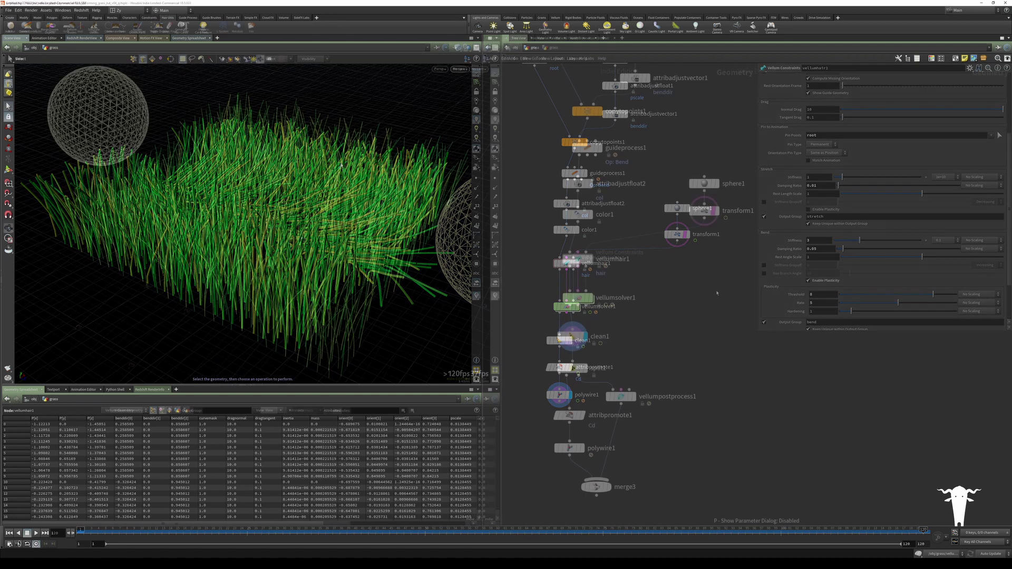
# Step: Duplicate the sphere's transform1 node and place the copy beside it under sphere1
pyautogui.press('p')
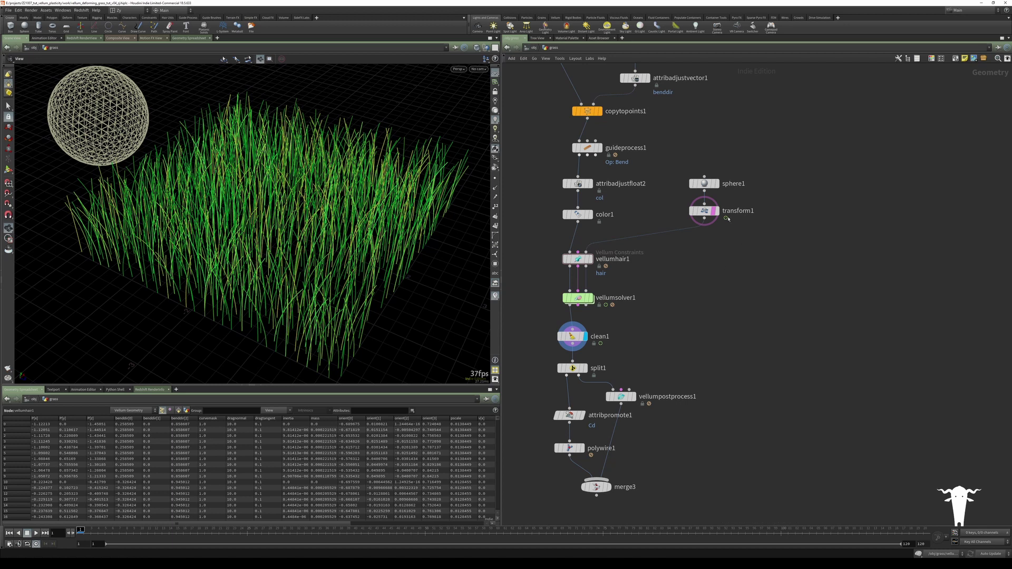
pyautogui.moveTo(698, 206); pyautogui.dragTo(659, 205)
pyautogui.hotkey('ctrl', 'c')
pyautogui.hotkey('ctrl', 'v')
pyautogui.moveTo(745, 218); pyautogui.dragTo(749, 210)
# Step: Show vellumhair1 as a template in the viewport and display transform2's sphere
pyautogui.click(677, 212)
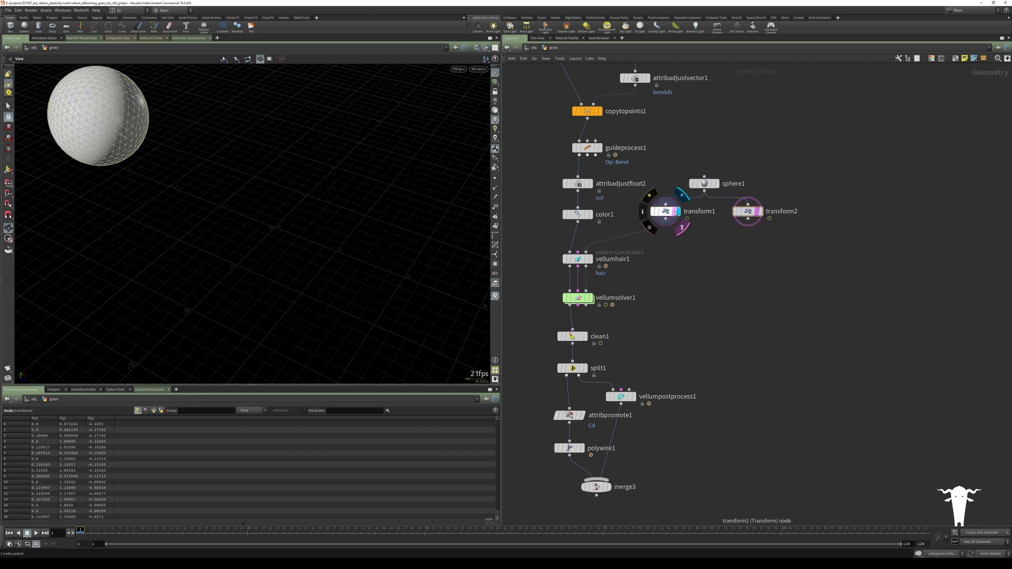
pyautogui.click(665, 212)
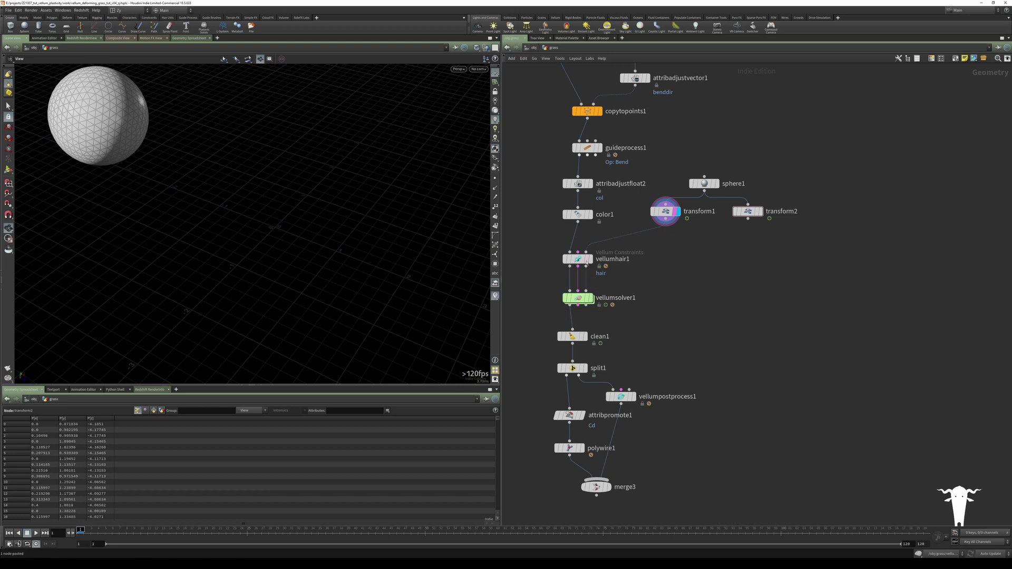
pyautogui.click(587, 259)
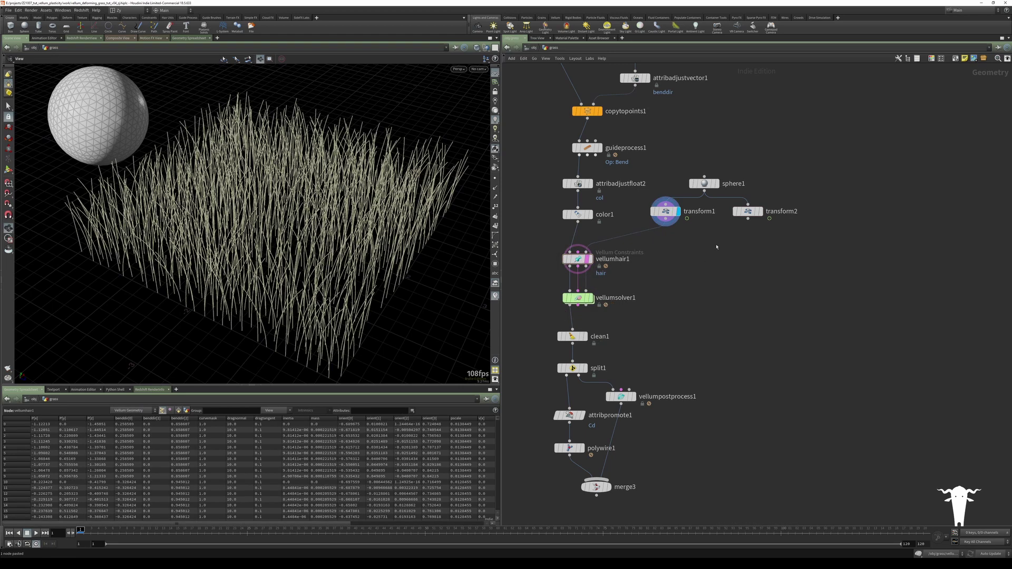
pyautogui.click(750, 213)
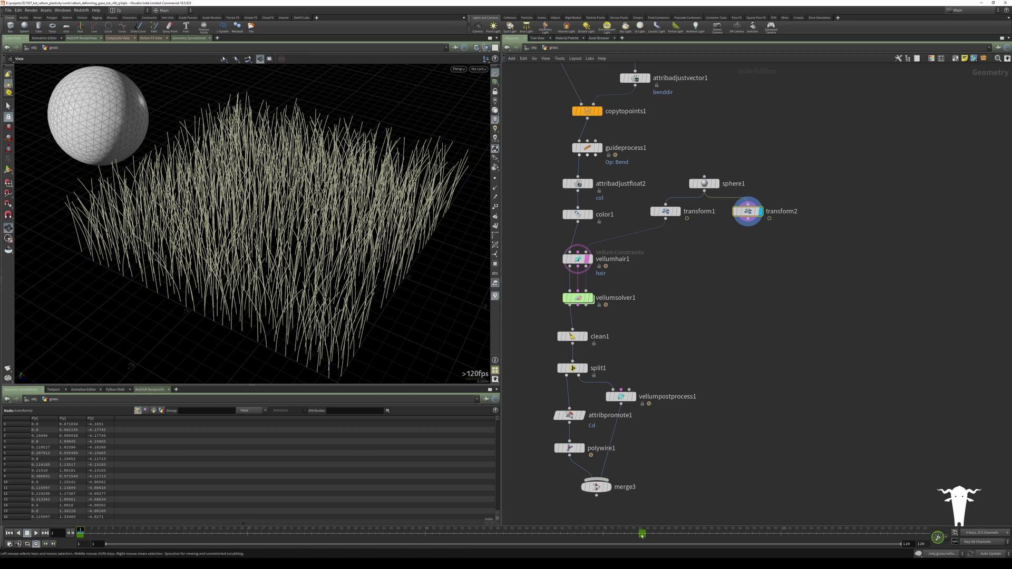
# Step: Move transform2's last animation keyframe to about frame 100 to slow the sphere's movement
pyautogui.click(642, 534)
pyautogui.moveTo(642, 535); pyautogui.dragTo(784, 532)
pyautogui.click(775, 424)
pyautogui.click(796, 210)
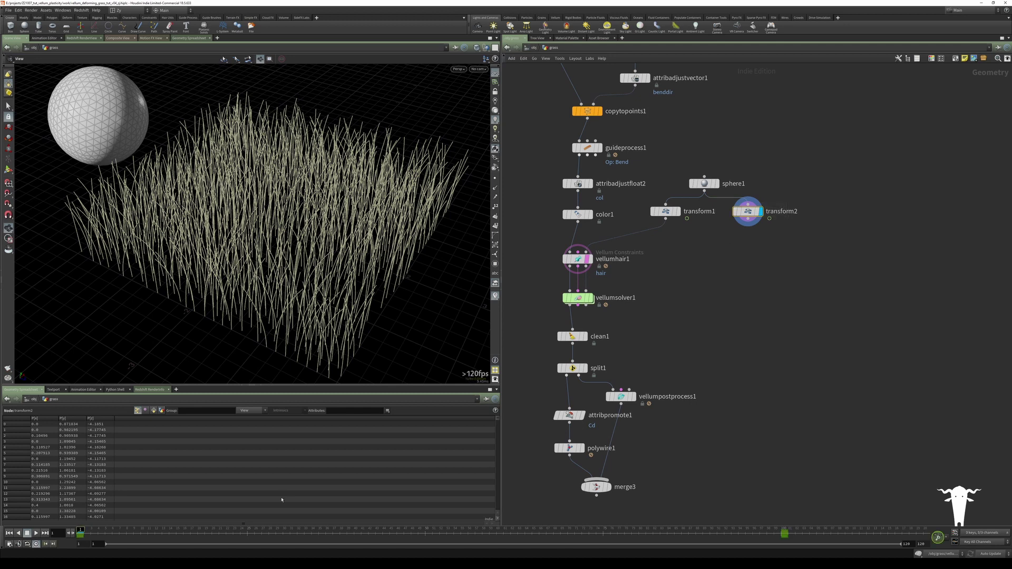
# Step: Set transform2's Translate Y to 0.18 at around frame 20 to lower the sphere into the grass
pyautogui.moveTo(122, 536); pyautogui.dragTo(210, 537)
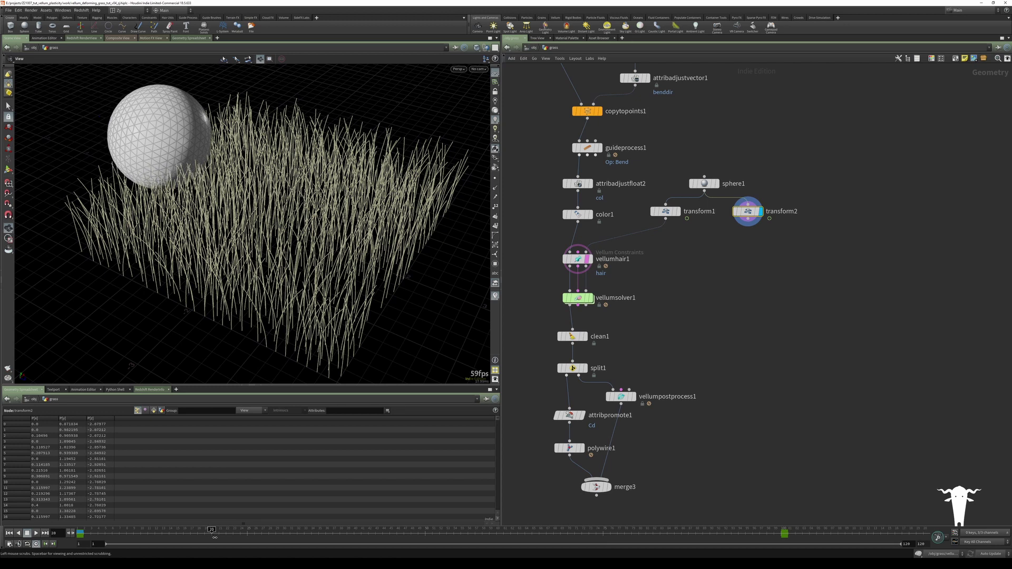
pyautogui.press('p')
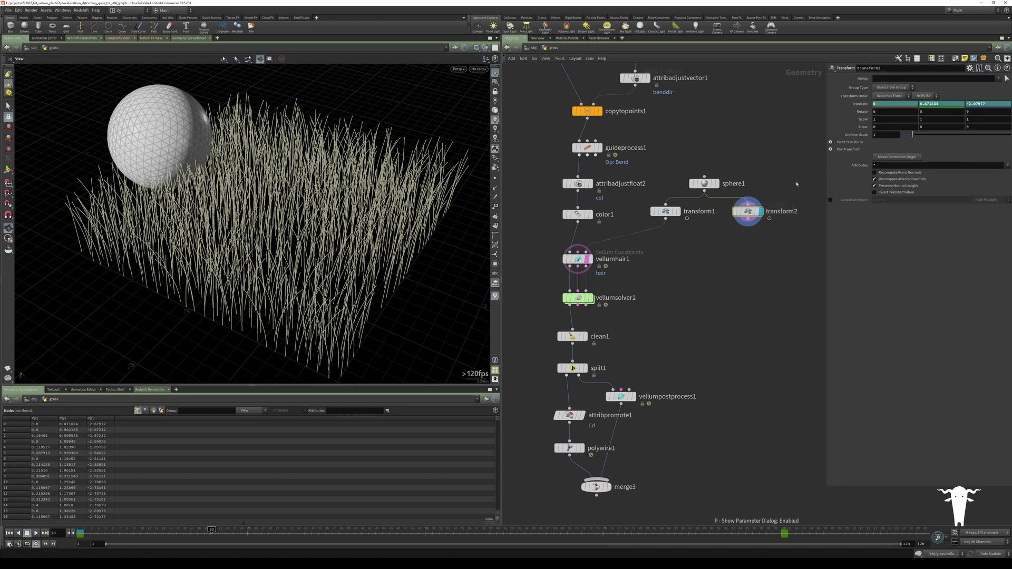
pyautogui.doubleClick(942, 104)
pyautogui.write('0.18')
pyautogui.press('Return')
pyautogui.click(744, 96)
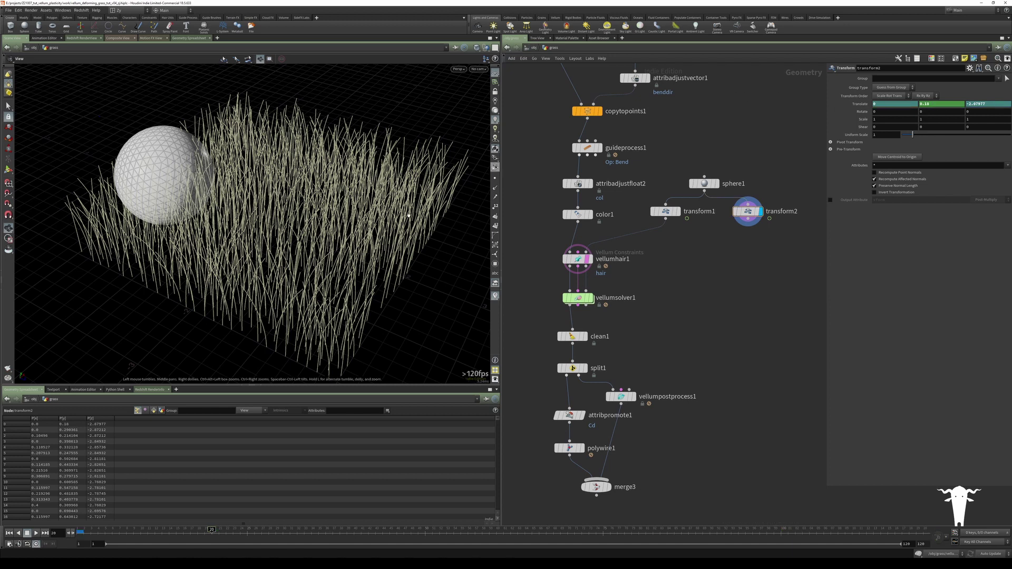
# Step: Set transform2's Translate Y to 0.18 at frame 80 and return to the first frame
pyautogui.moveTo(296, 276)
pyautogui.mouseDown()
pyautogui.moveTo(290, 144)
pyautogui.moveTo(287, 275)
pyautogui.mouseUp()
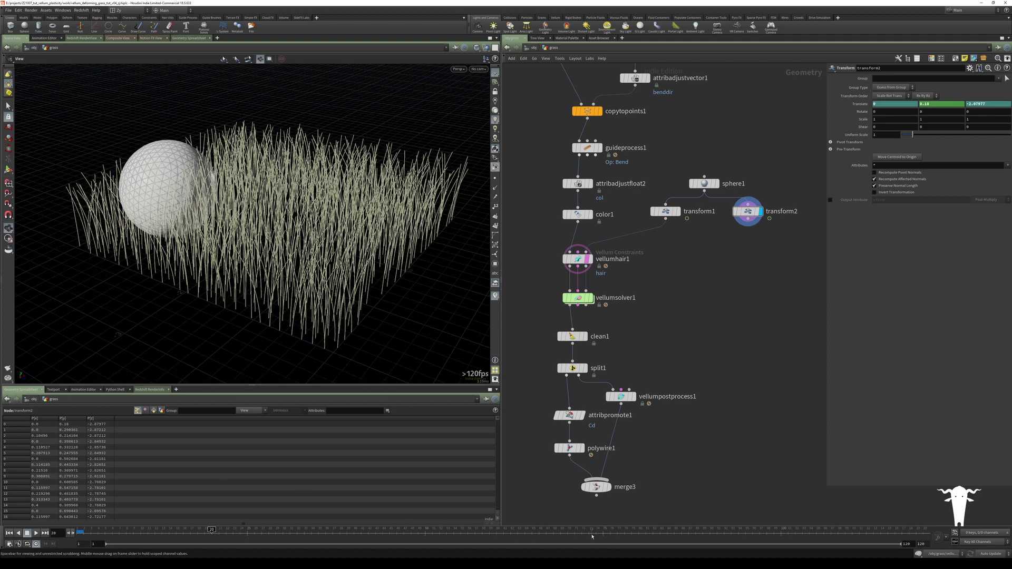
pyautogui.click(638, 535)
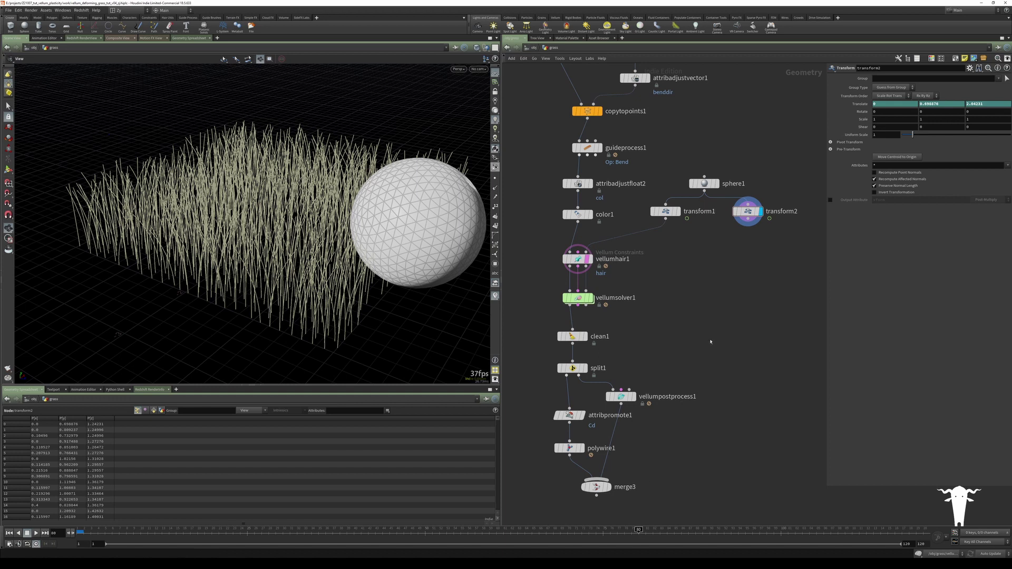
pyautogui.click(938, 104)
pyautogui.write('0.18')
pyautogui.press('Return')
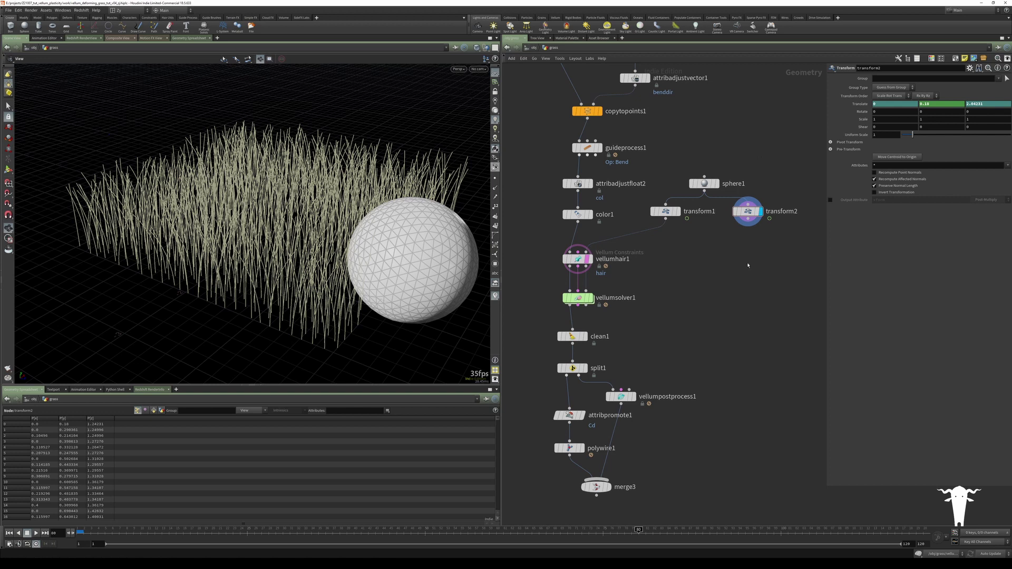
pyautogui.moveTo(639, 530)
pyautogui.mouseDown()
pyautogui.moveTo(80, 530)
pyautogui.moveTo(448, 490)
pyautogui.moveTo(833, 474)
pyautogui.moveTo(164, 442)
pyautogui.moveTo(144, 419)
pyautogui.moveTo(384, 427)
pyautogui.moveTo(725, 412)
pyautogui.moveTo(638, 390)
pyautogui.moveTo(91, 375)
pyautogui.moveTo(531, 403)
pyautogui.moveTo(778, 385)
pyautogui.moveTo(265, 418)
pyautogui.moveTo(49, 404)
pyautogui.mouseUp()
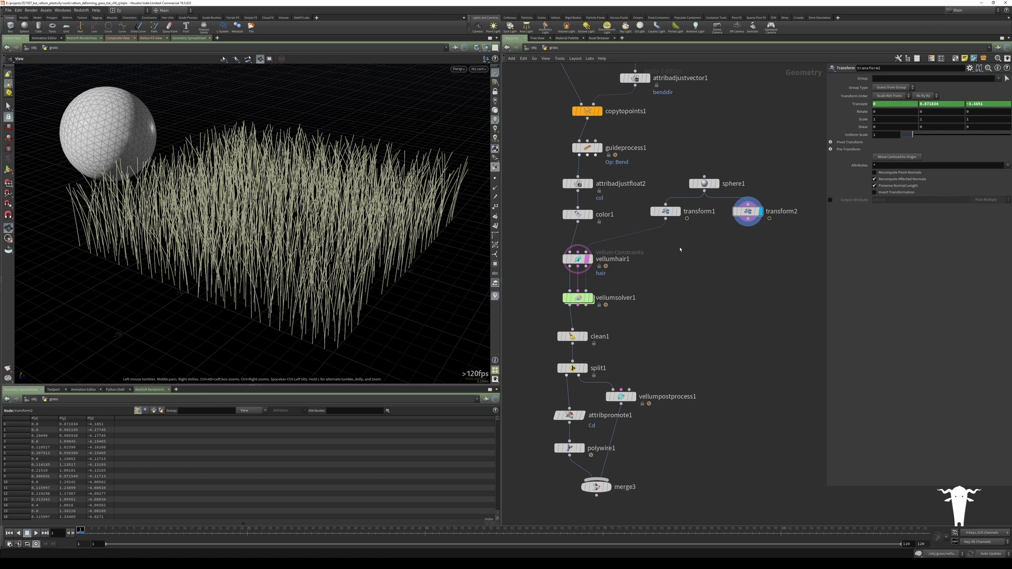
# Step: Add a Vellum Configure Cloth node under transform2, connect it to the sphere and display its result
pyautogui.press('Tab')
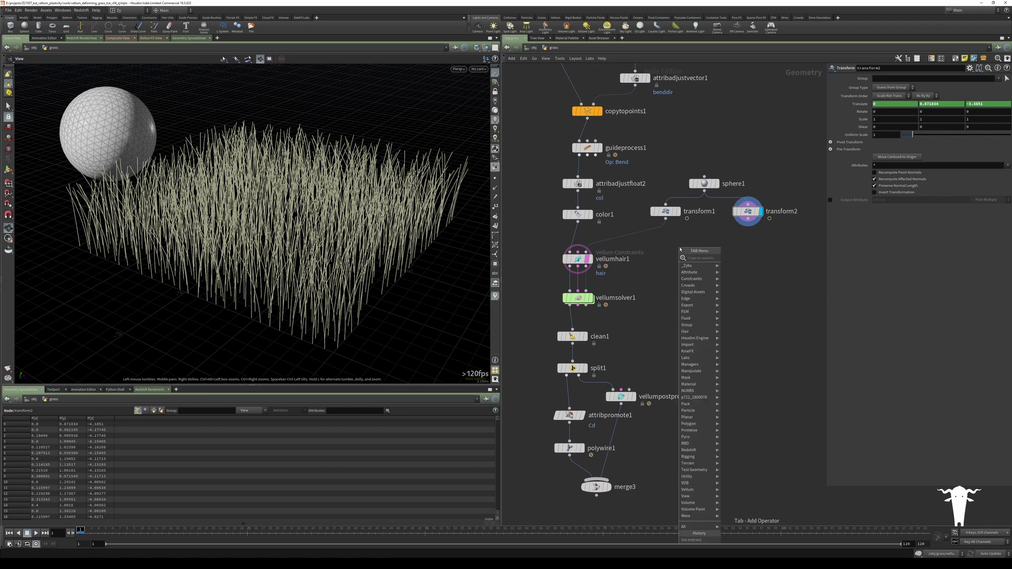
pyautogui.write('ci')
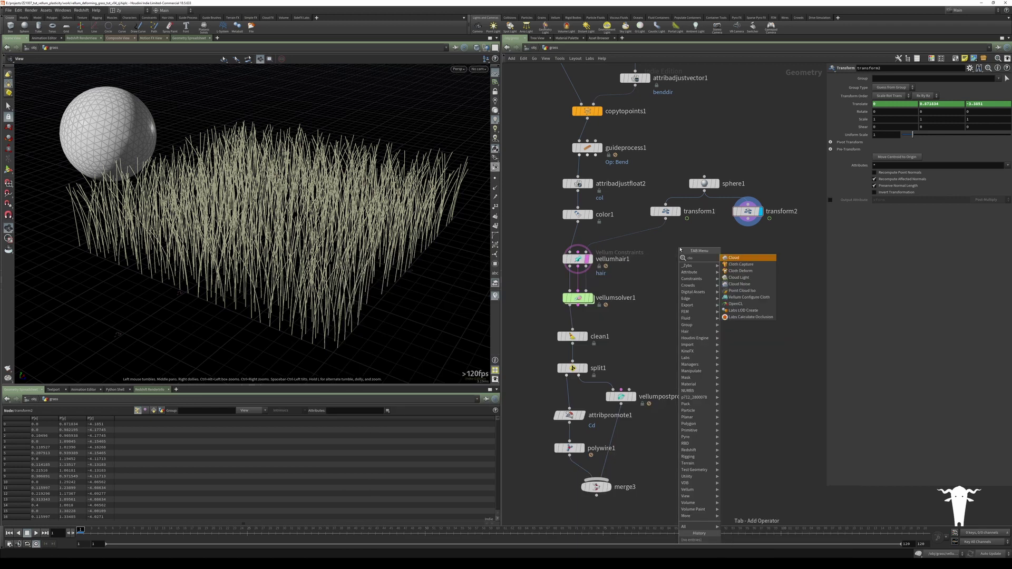
pyautogui.press('BackSpace')
pyautogui.press('BackSpace')
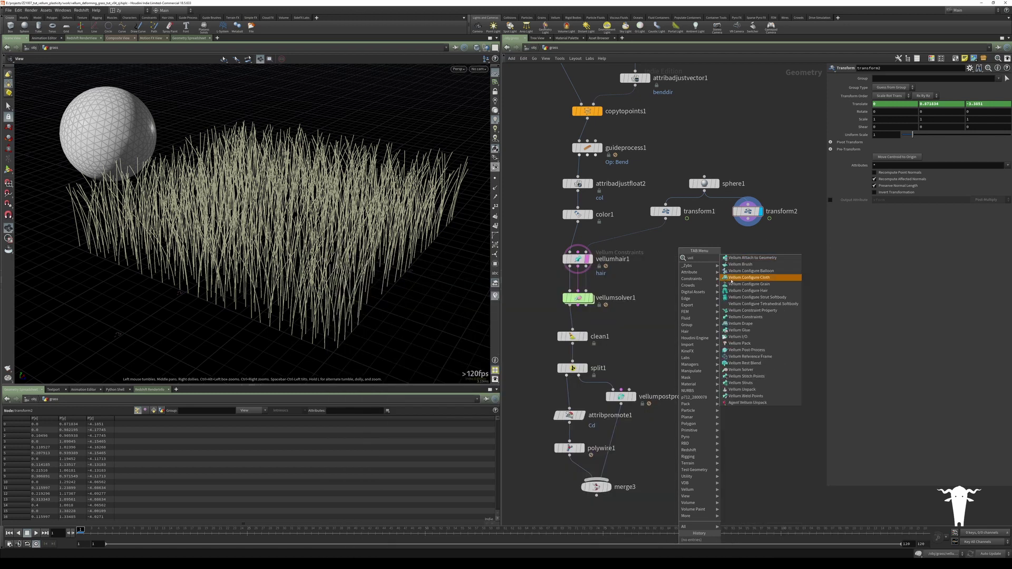
pyautogui.click(754, 280)
pyautogui.click(746, 257)
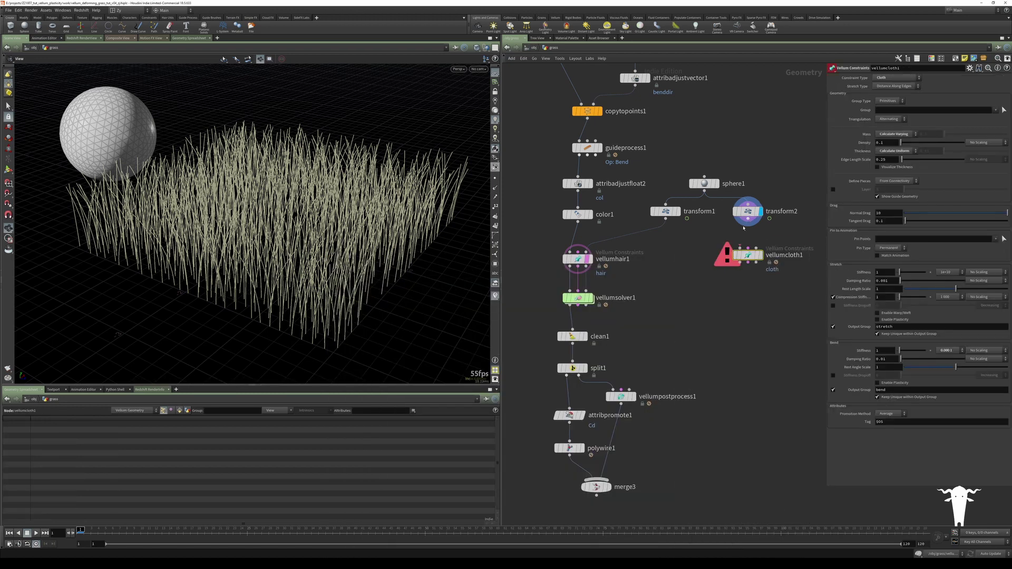
pyautogui.moveTo(754, 255); pyautogui.dragTo(753, 241)
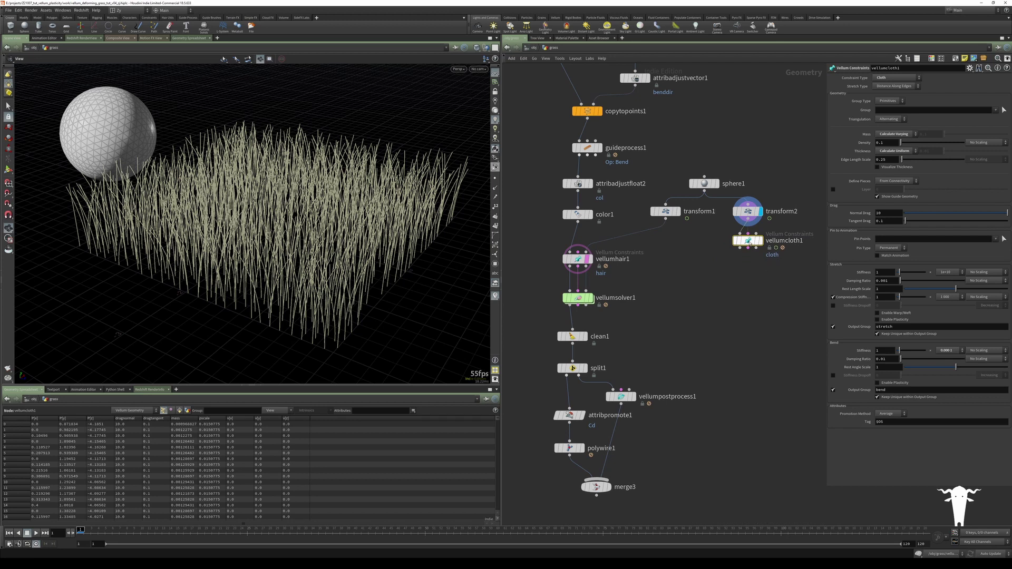
pyautogui.press('h')
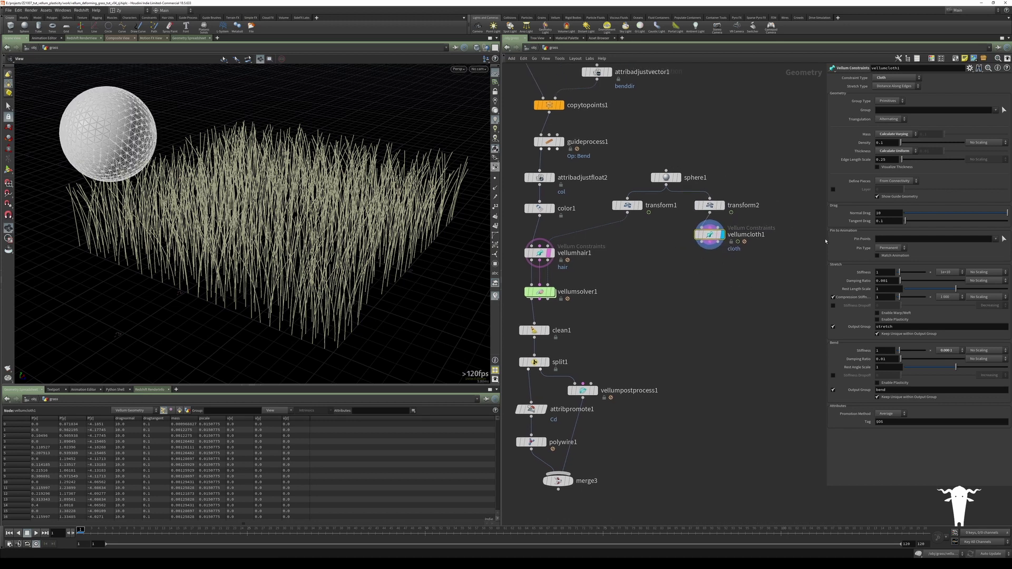
# Step: Set the stiffness multipliers on vellumcloth1 to 10 for stretch and 0.01 for bend
pyautogui.moveTo(825, 238); pyautogui.dragTo(755, 238)
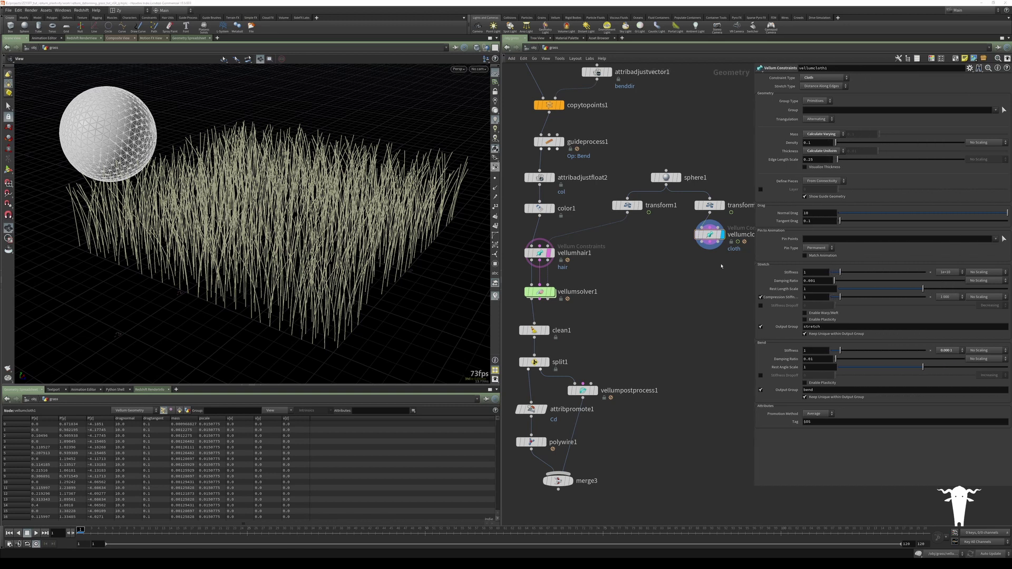
pyautogui.click(938, 272)
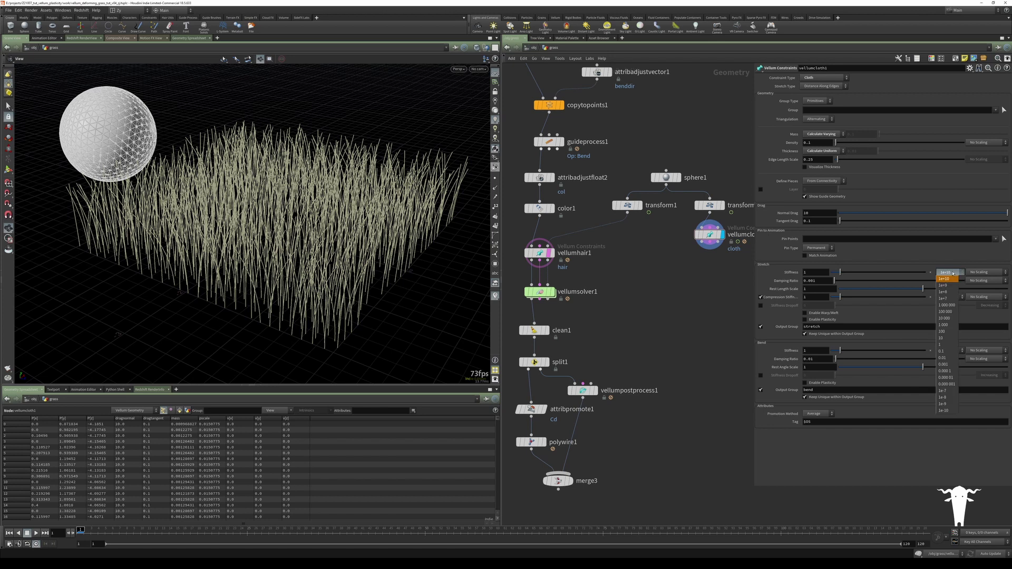
pyautogui.click(947, 338)
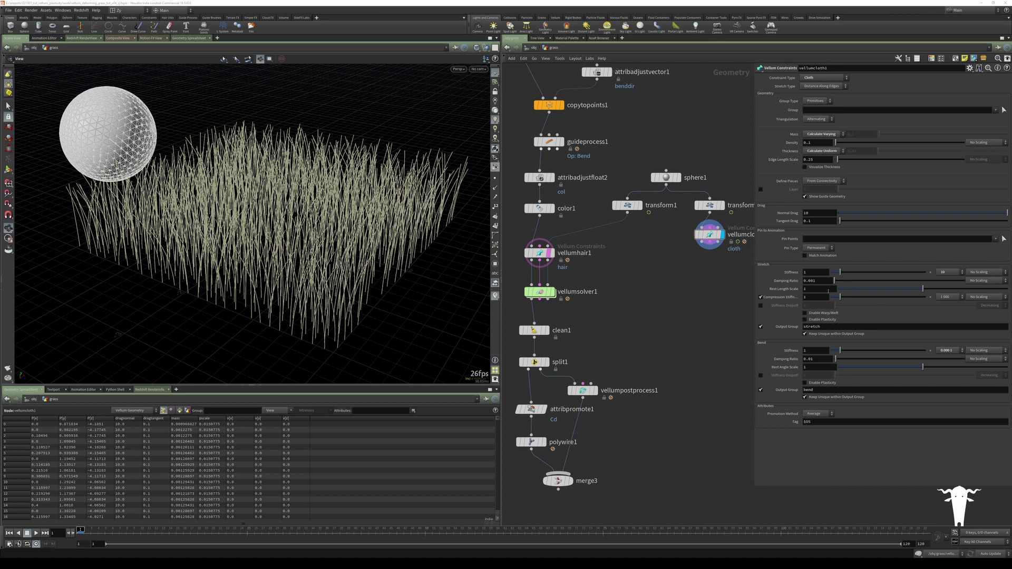
pyautogui.click(953, 349)
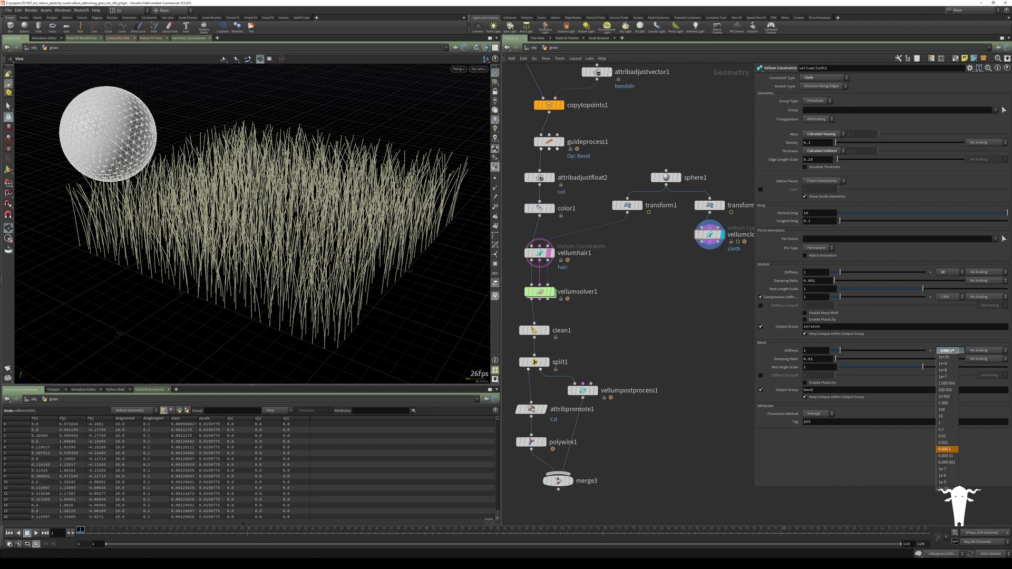
pyautogui.click(943, 436)
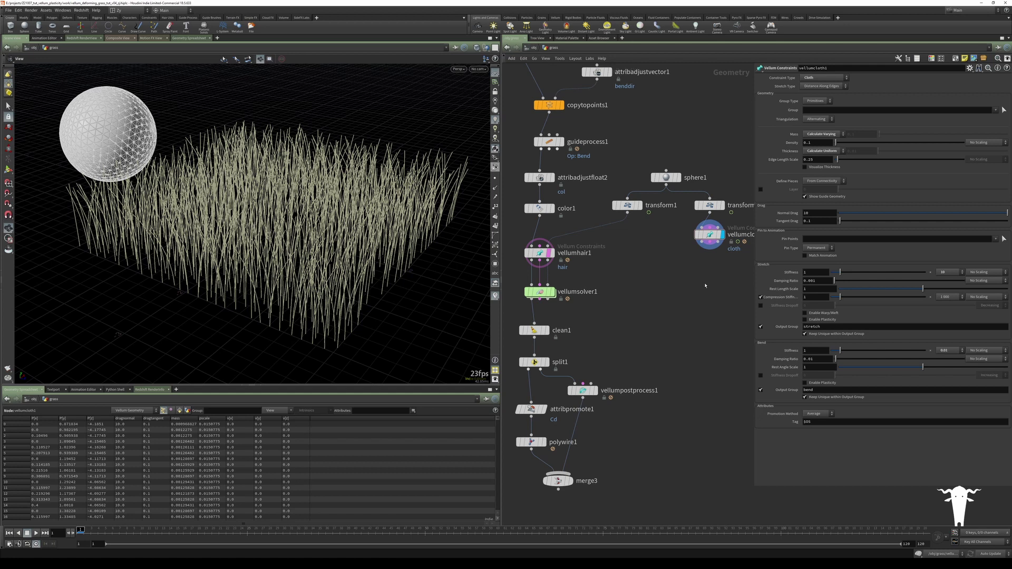
# Step: Add a Vellum Constraints node beneath vellumcloth1 for the sphere
pyautogui.press('Tab')
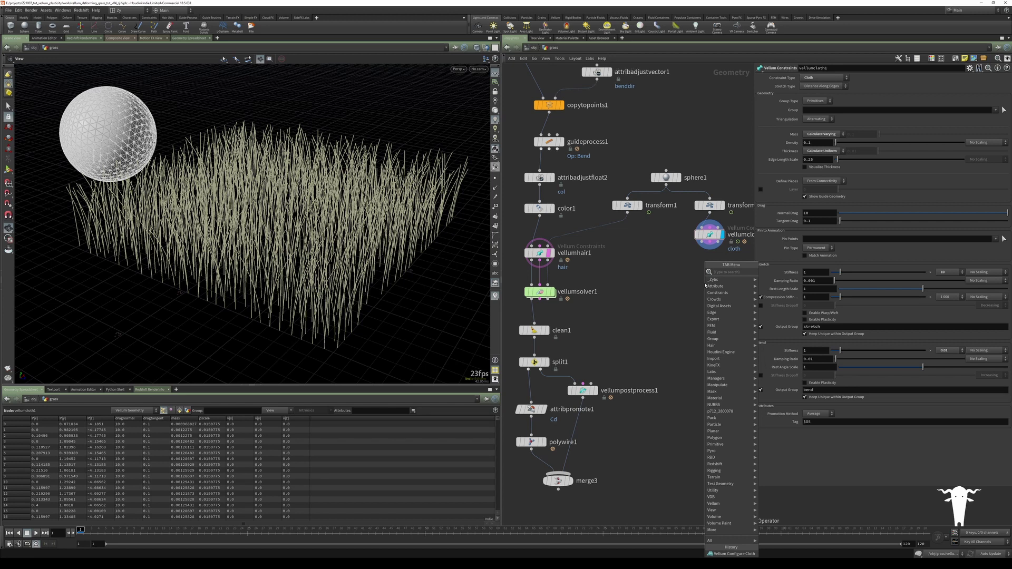
pyautogui.write('vellum')
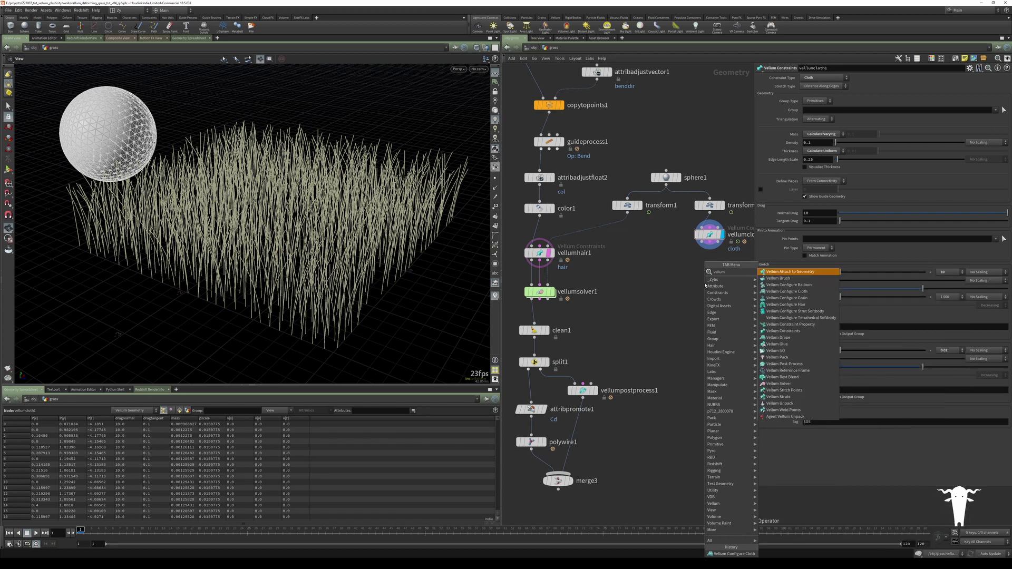
pyautogui.click(783, 331)
pyautogui.click(704, 272)
pyautogui.moveTo(700, 312); pyautogui.dragTo(664, 298, button='middle')
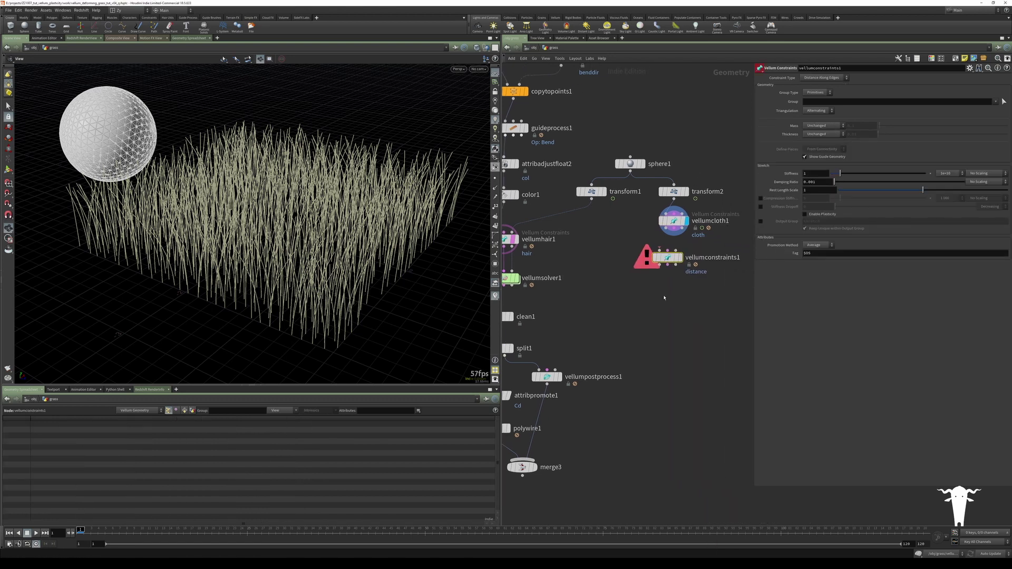
# Step: Duplicate the Vellum Constraints node and wire both copies in series beneath vellumcloth1
pyautogui.hotkey('ctrl', 'c')
pyautogui.hotkey('ctrl', 'v')
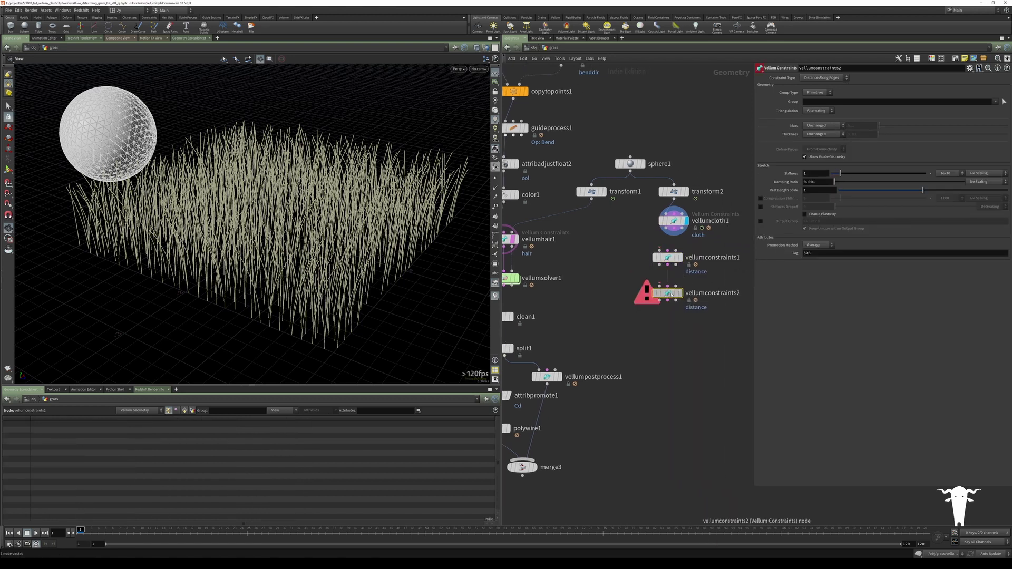
pyautogui.scroll(-2, 666, 295)
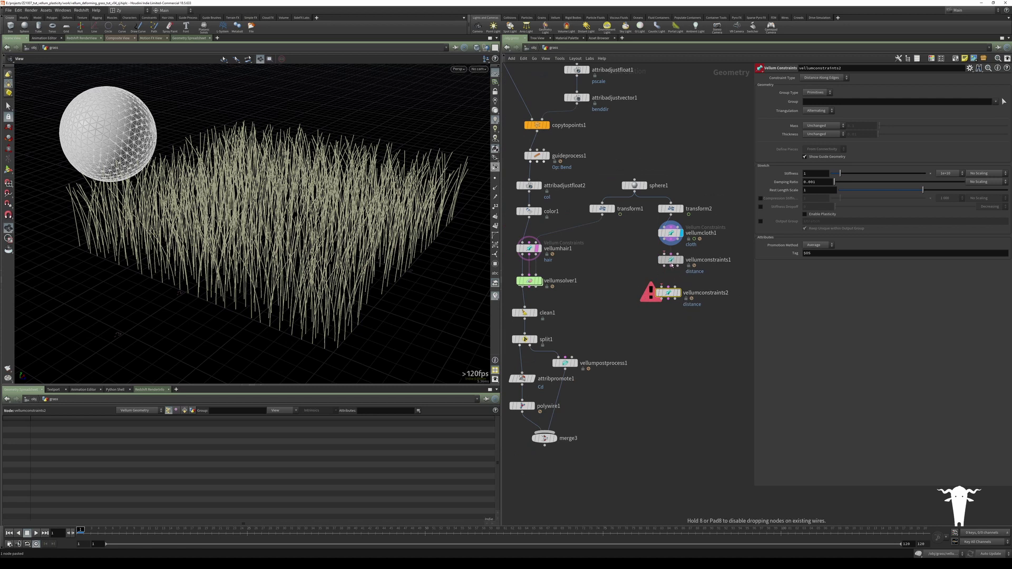
pyautogui.click(666, 267)
pyautogui.scroll(2, 666, 247)
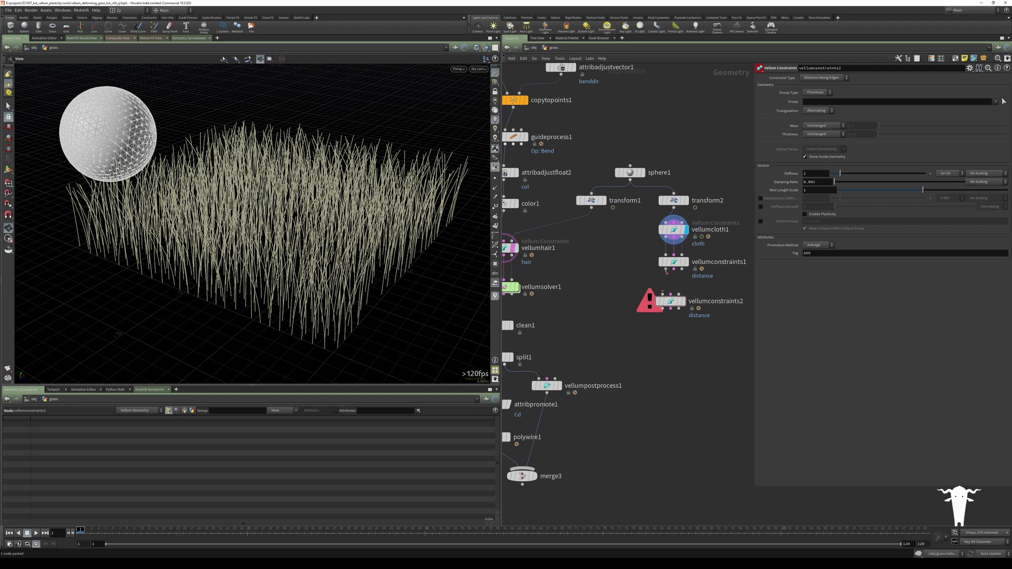
pyautogui.click(675, 270)
pyautogui.click(663, 295)
pyautogui.moveTo(668, 302); pyautogui.dragTo(672, 296)
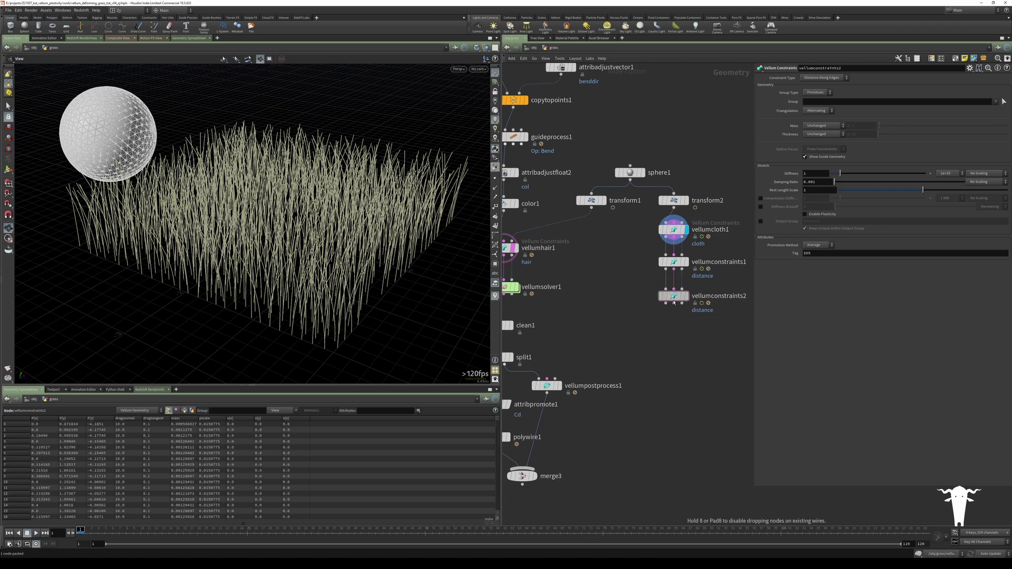
# Step: Display vellumconstraints1 and set its constraint type to Pressure
pyautogui.click(687, 262)
pyautogui.click(670, 261)
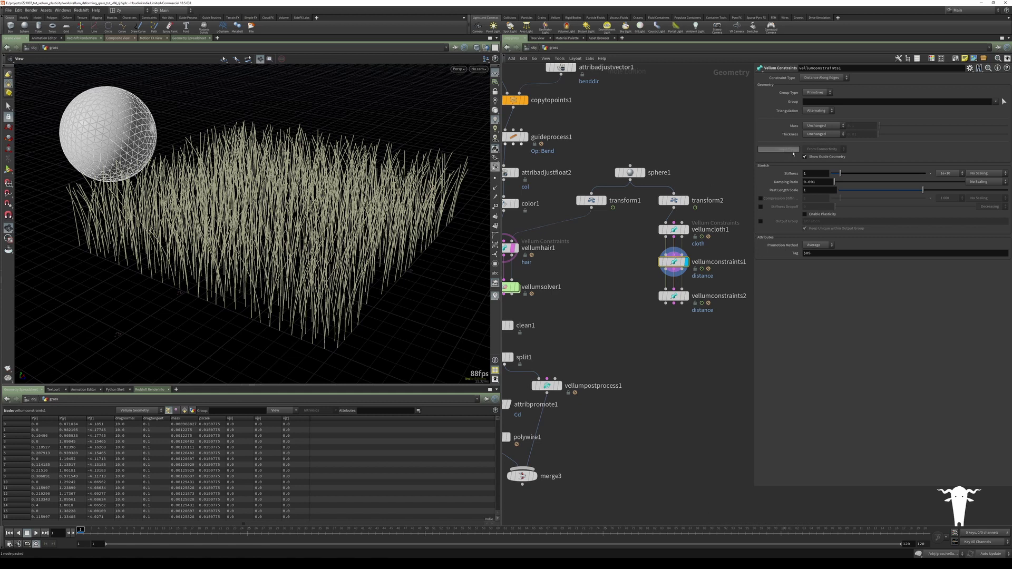
pyautogui.click(826, 78)
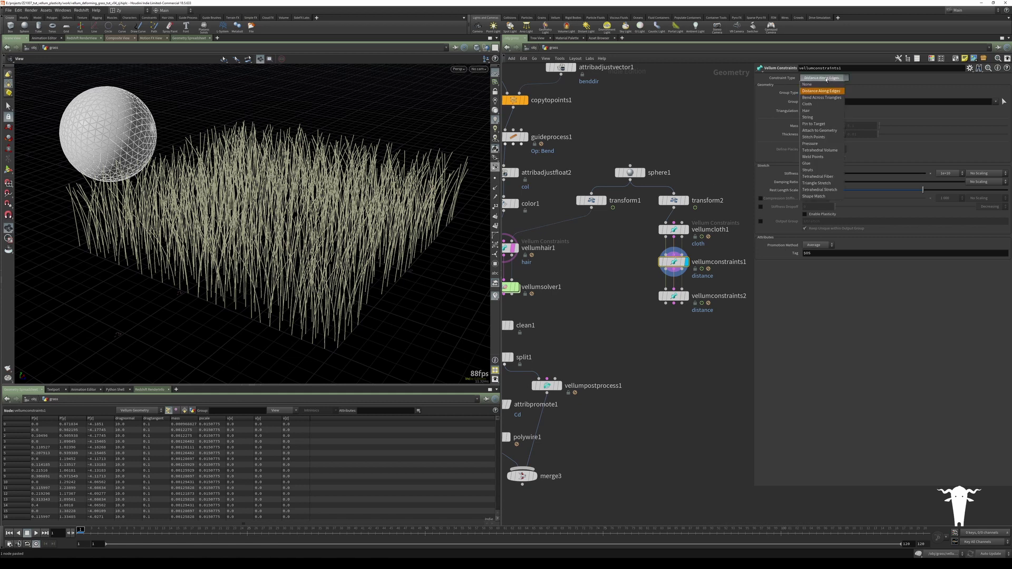
pyautogui.click(821, 144)
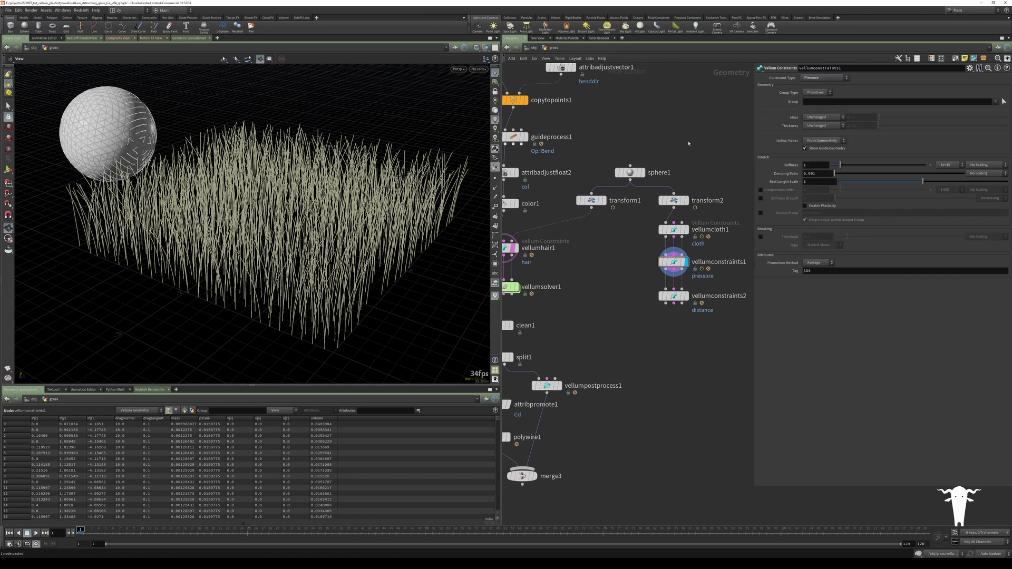
# Step: Set the pressure constraint's stretch stiffness multiplier to 1000 and its Rest Length Scale to 1.1
pyautogui.moveTo(624, 267)
pyautogui.mouseDown(button='middle')
pyautogui.moveTo(637, 265)
pyautogui.moveTo(619, 261)
pyautogui.mouseUp(button='middle')
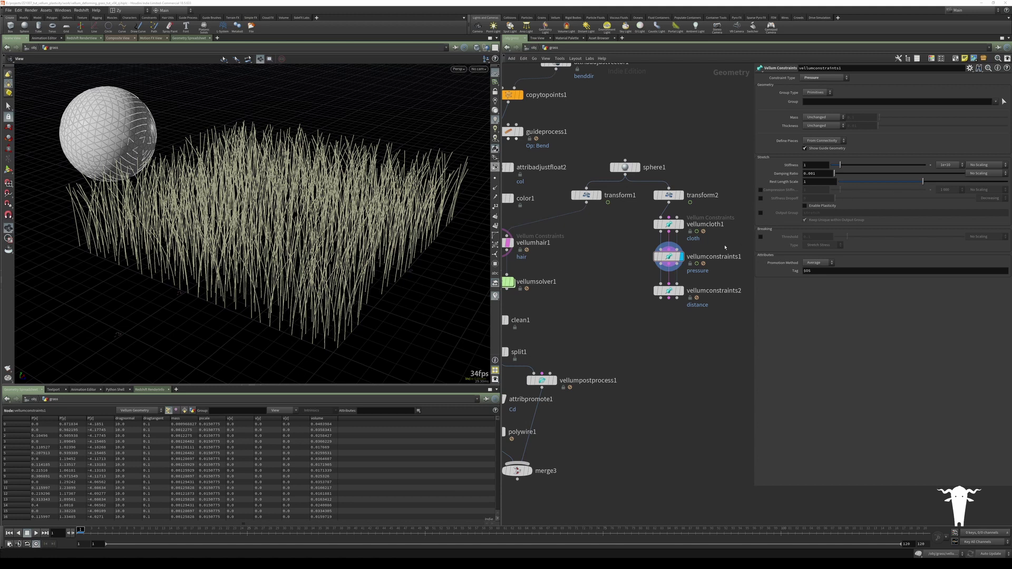
pyautogui.click(659, 257)
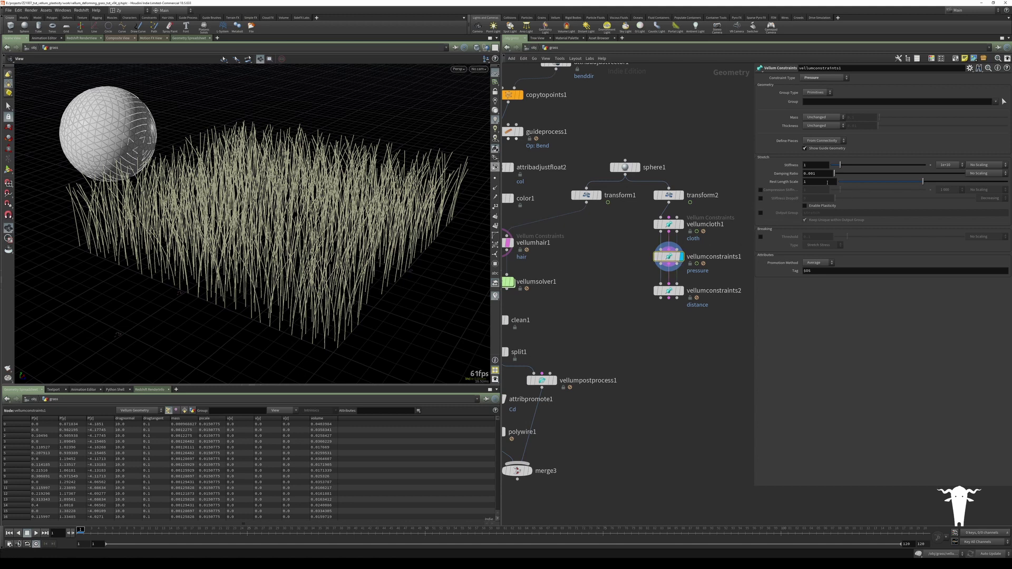
pyautogui.click(947, 165)
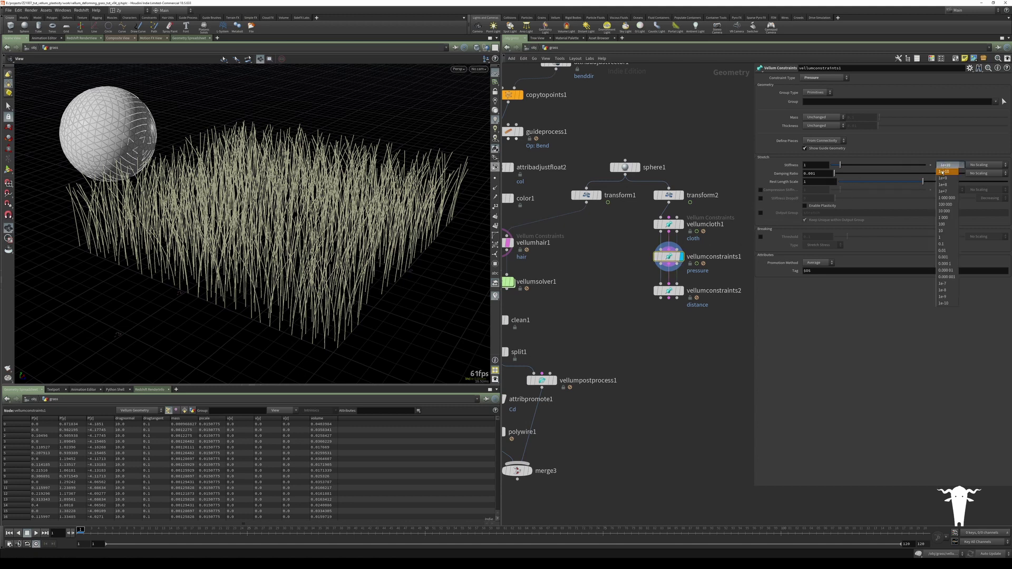
pyautogui.click(951, 218)
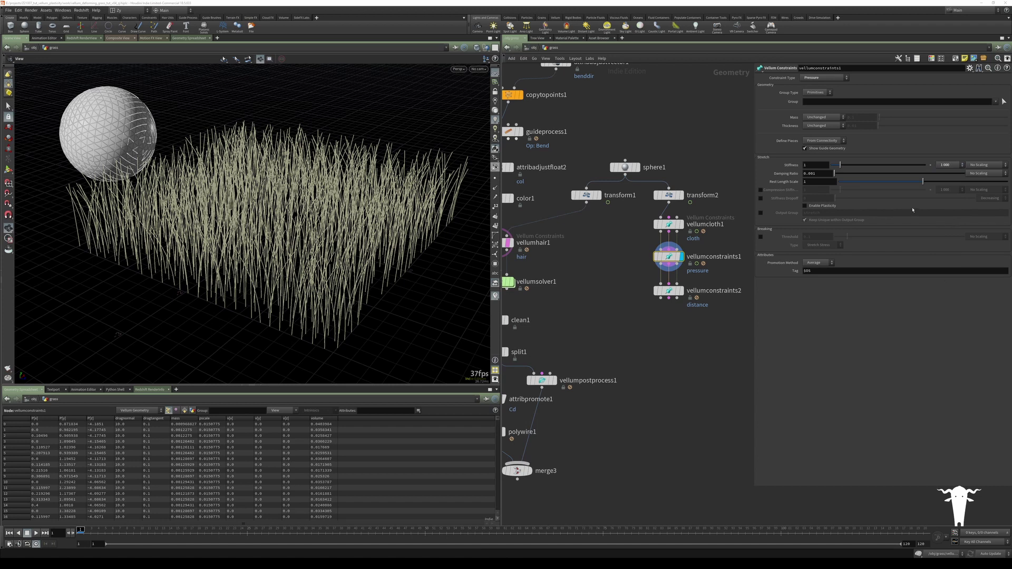
pyautogui.click(822, 181)
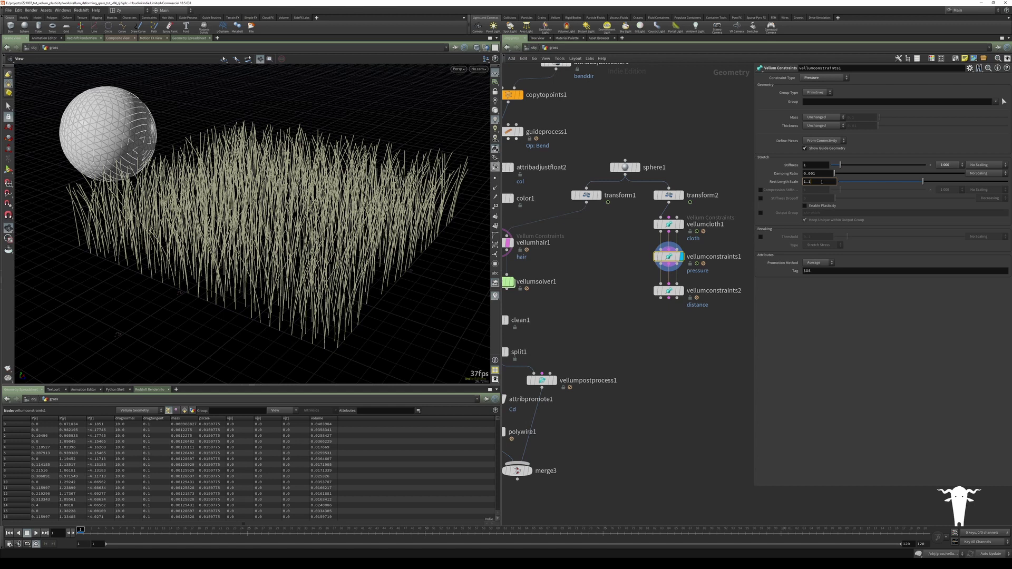
pyautogui.write('.1')
pyautogui.press('Return')
# Step: Display vellumconstraints2 and make it a Pin to Target constraint with the Soft pin type
pyautogui.moveTo(607, 250); pyautogui.dragTo(625, 238, button='middle')
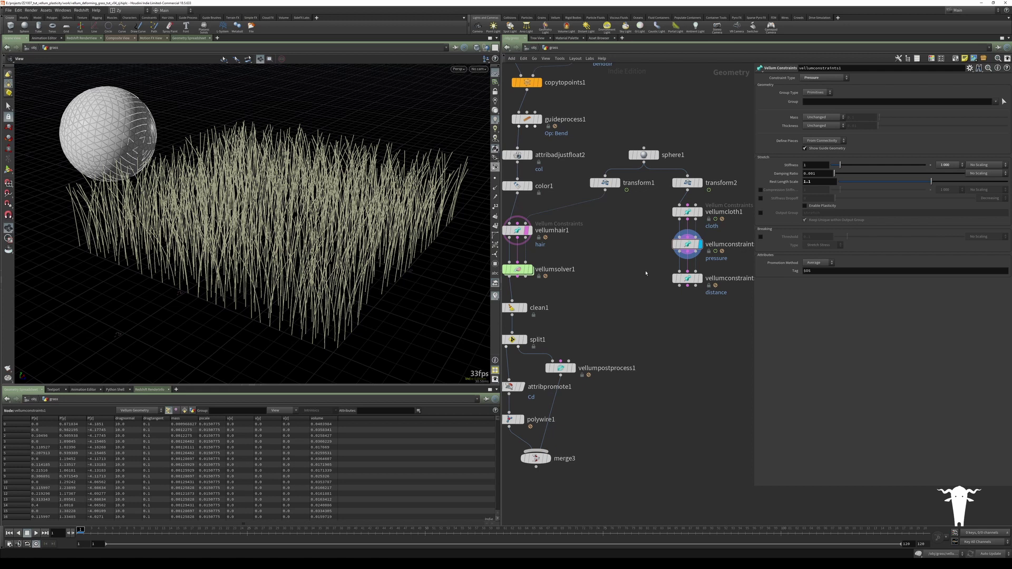
pyautogui.click(687, 278)
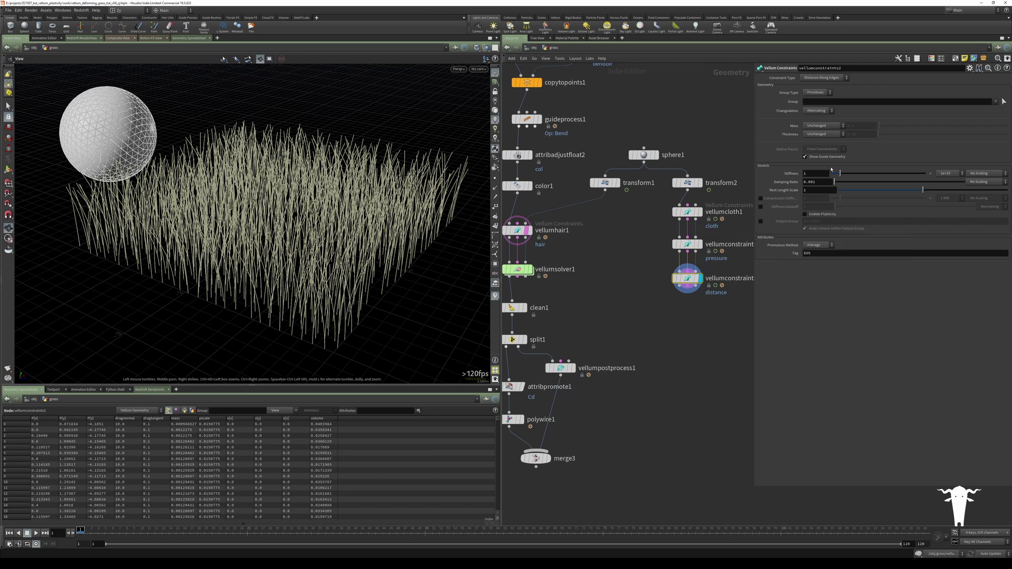
pyautogui.click(842, 78)
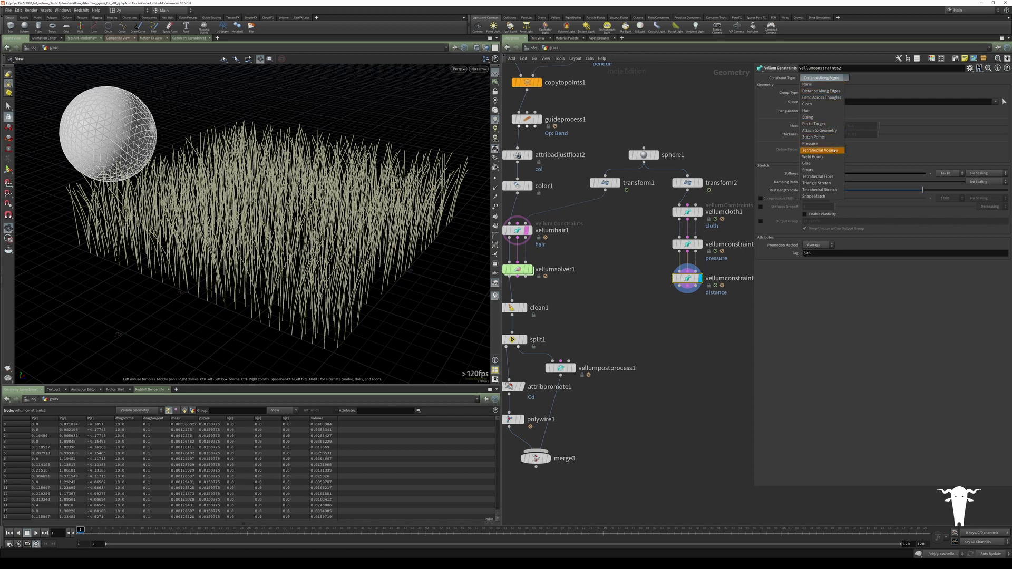
pyautogui.click(828, 124)
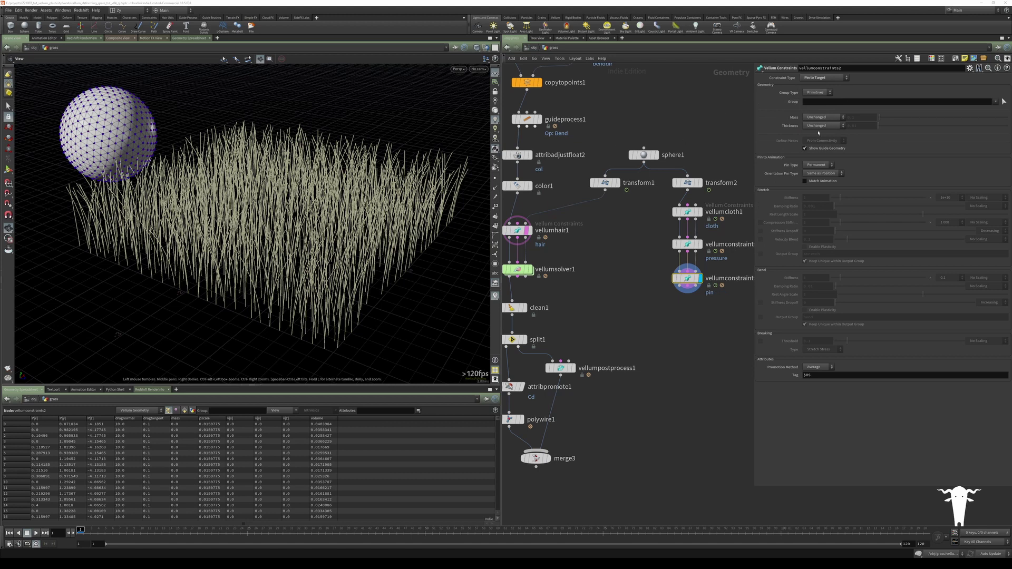
pyautogui.click(817, 165)
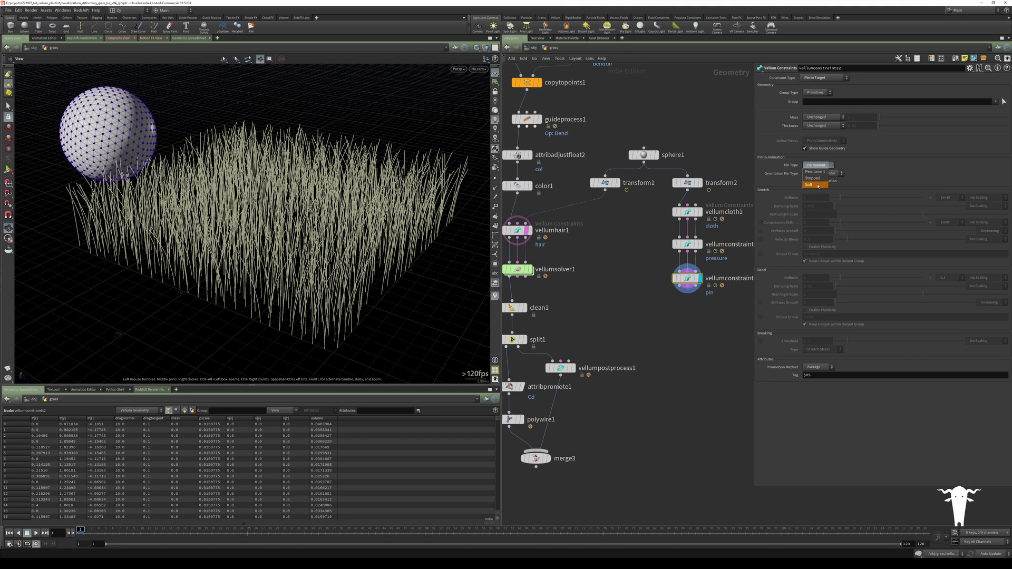
pyautogui.click(818, 185)
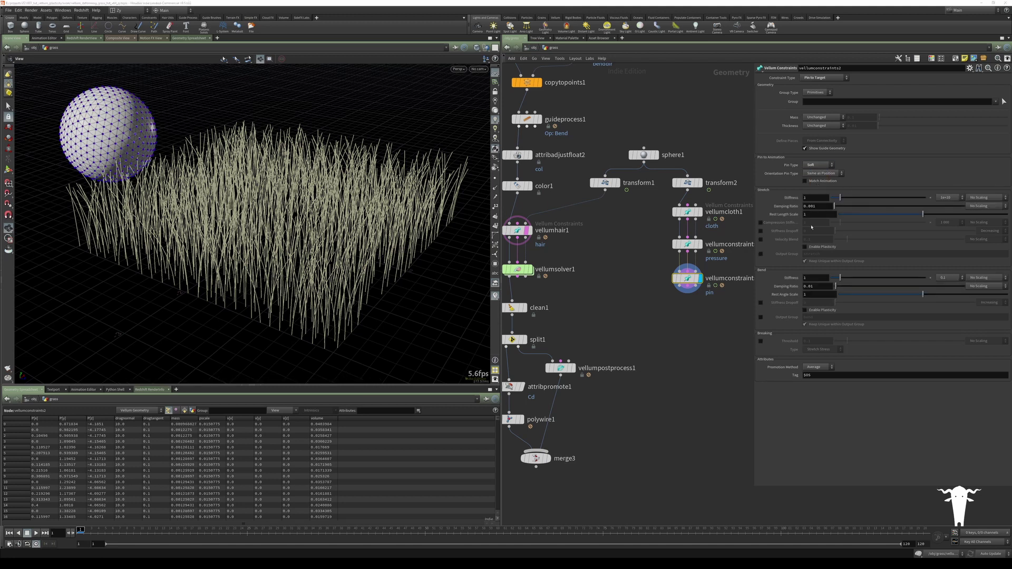
# Step: Set the pin constraint's stretch and bend stiffness multipliers to 1 and enable Match Animation
pyautogui.click(948, 198)
pyautogui.click(948, 273)
pyautogui.click(944, 278)
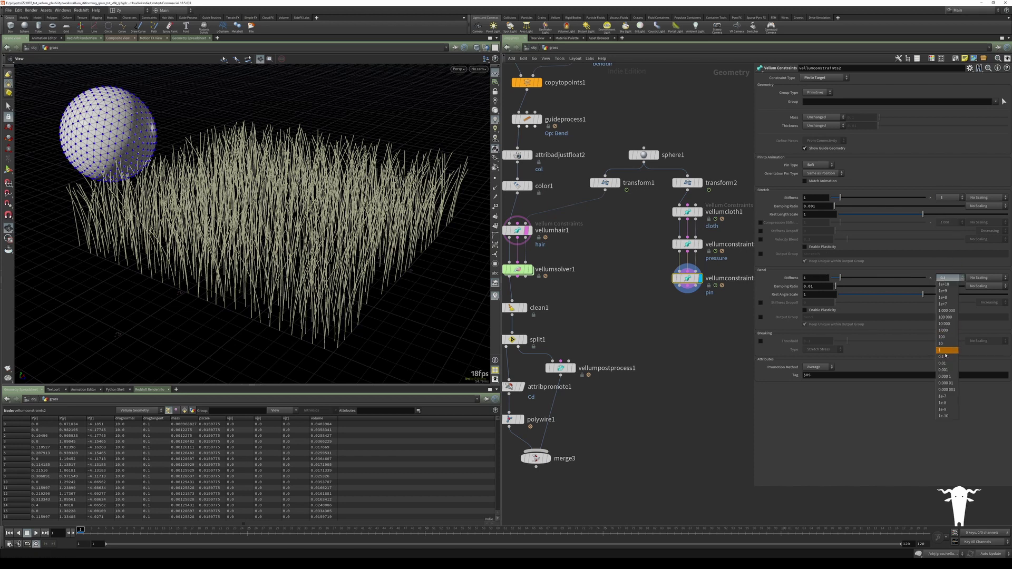
pyautogui.click(945, 355)
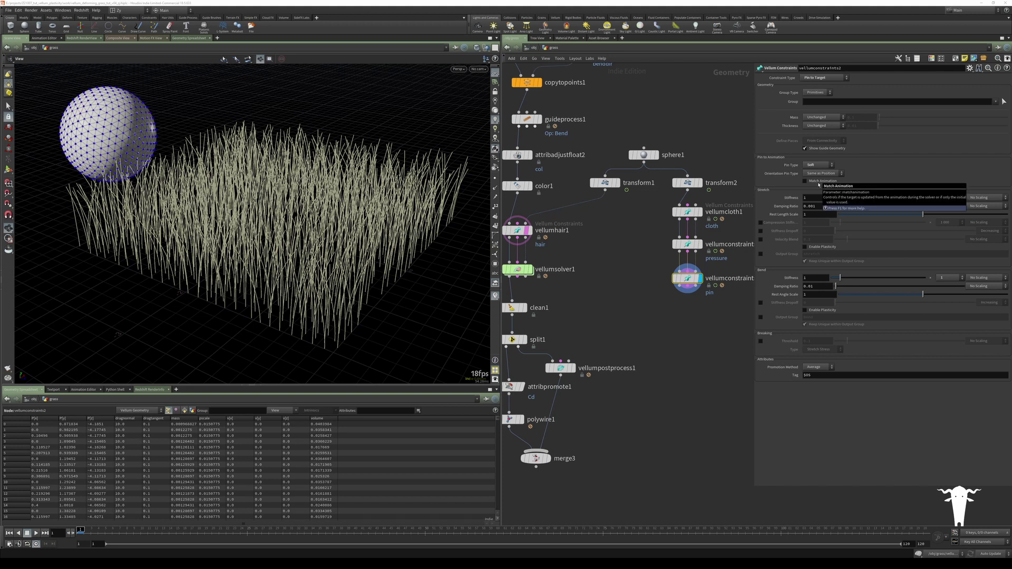
pyautogui.click(819, 184)
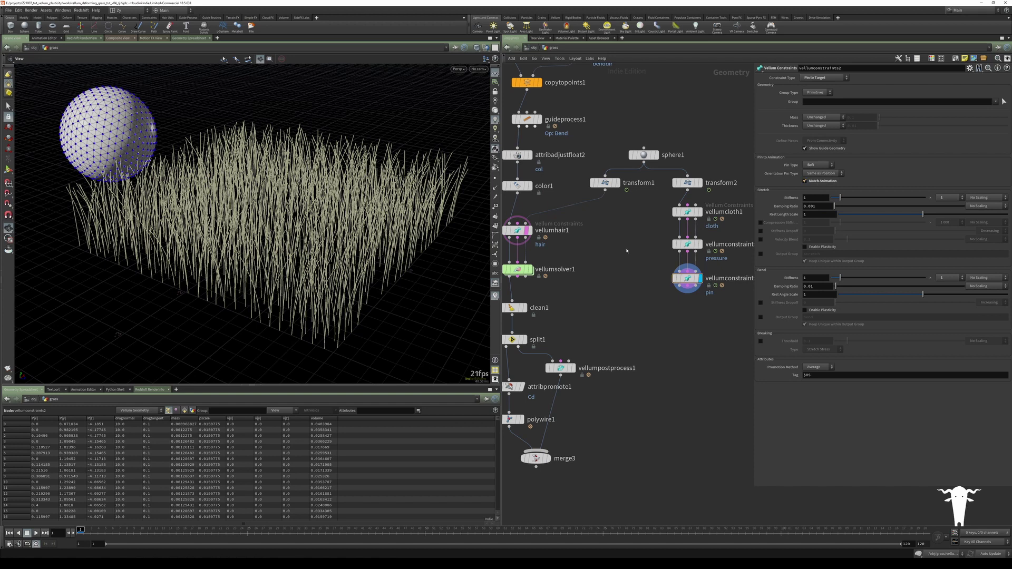
# Step: Move vellumsolver1 and its downstream nodes lower, and feed the solver from vellumconstraints2's outputs in place of vellumhair1
pyautogui.scroll(-2, 627, 251)
pyautogui.moveTo(627, 251); pyautogui.dragTo(665, 195, button='middle')
pyautogui.moveTo(655, 413); pyautogui.dragTo(574, 295)
pyautogui.click(706, 228)
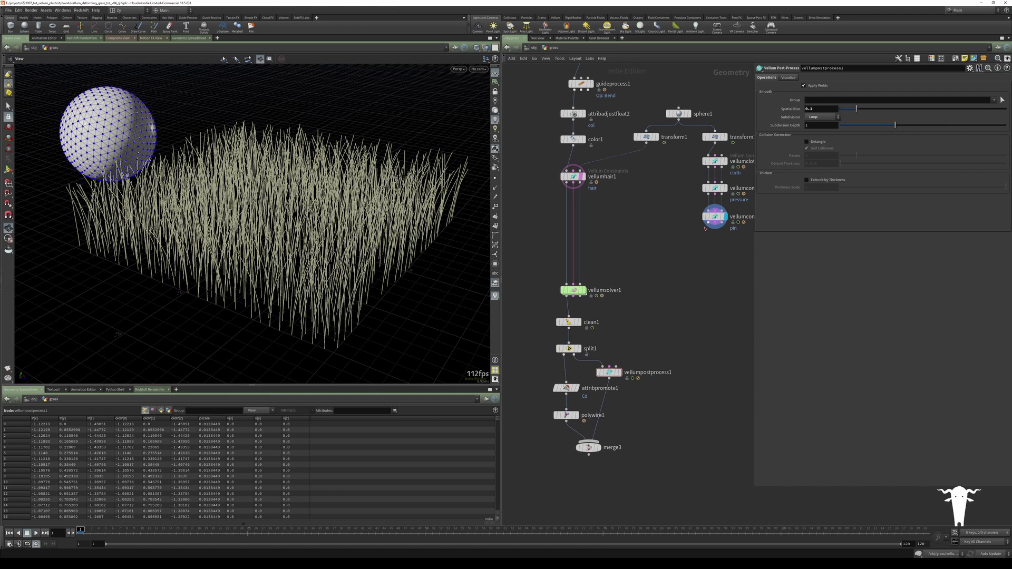
pyautogui.click(716, 228)
pyautogui.click(568, 286)
pyautogui.click(715, 228)
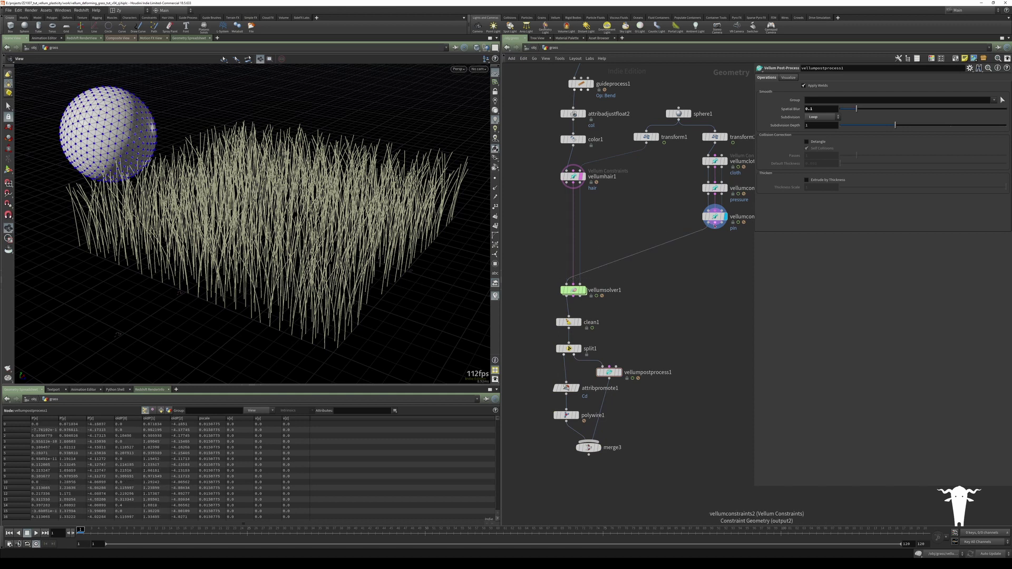
pyautogui.click(573, 285)
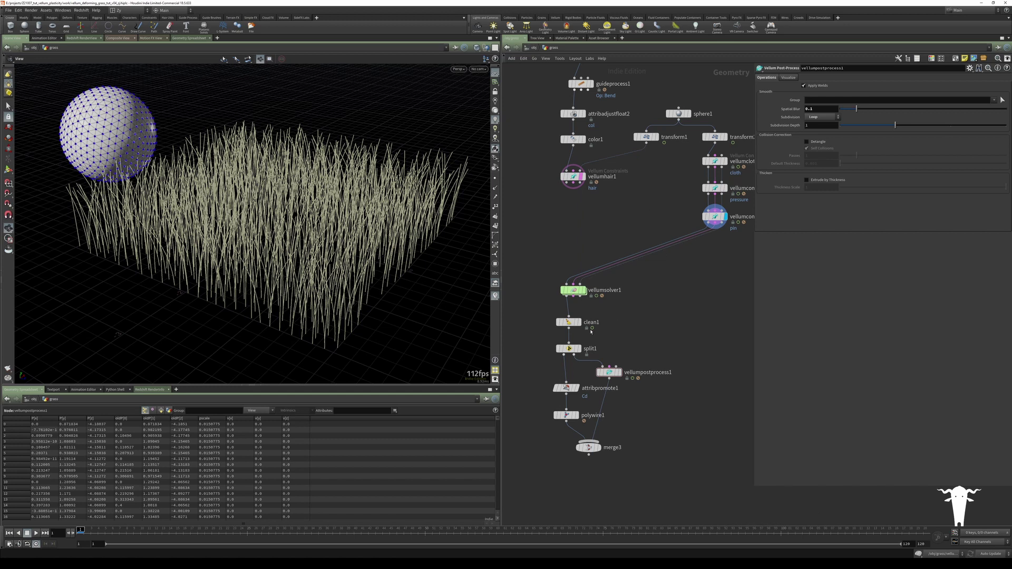
# Step: Display clean1 without the vellumhair1 template and preview the sphere simulation as a flipbook
pyautogui.click(579, 323)
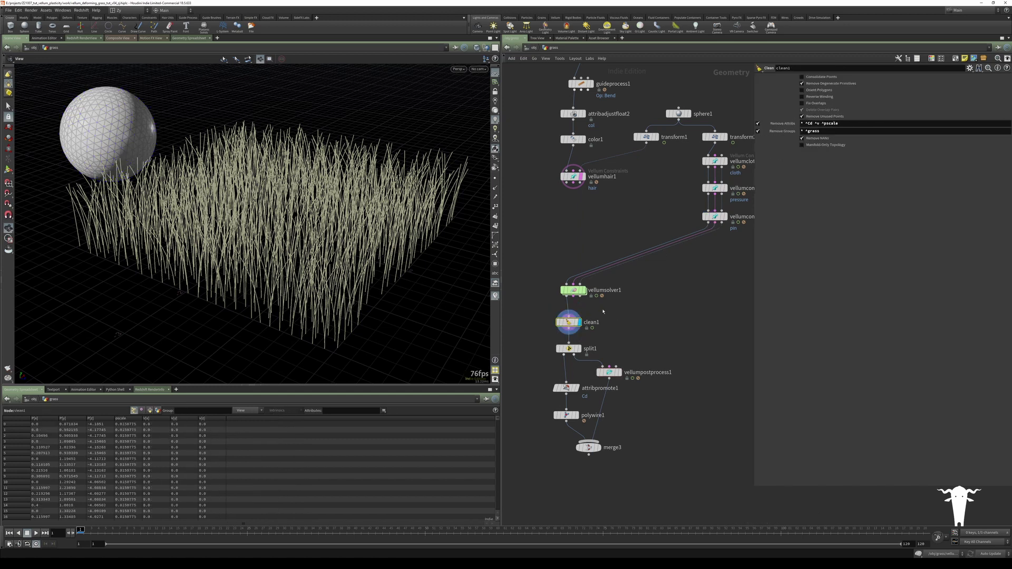
pyautogui.click(563, 176)
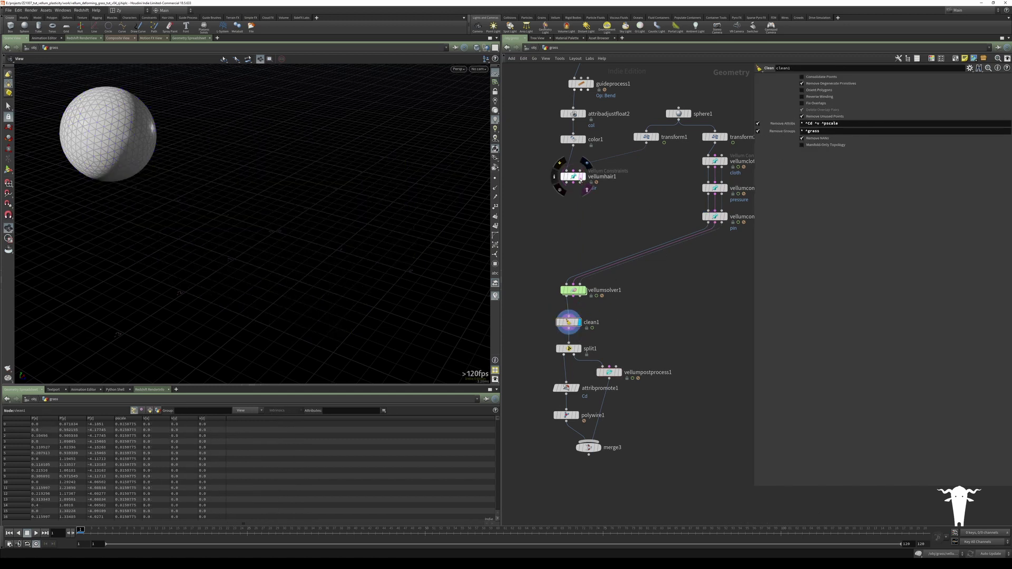
pyautogui.moveTo(275, 216); pyautogui.dragTo(266, 218, button='middle')
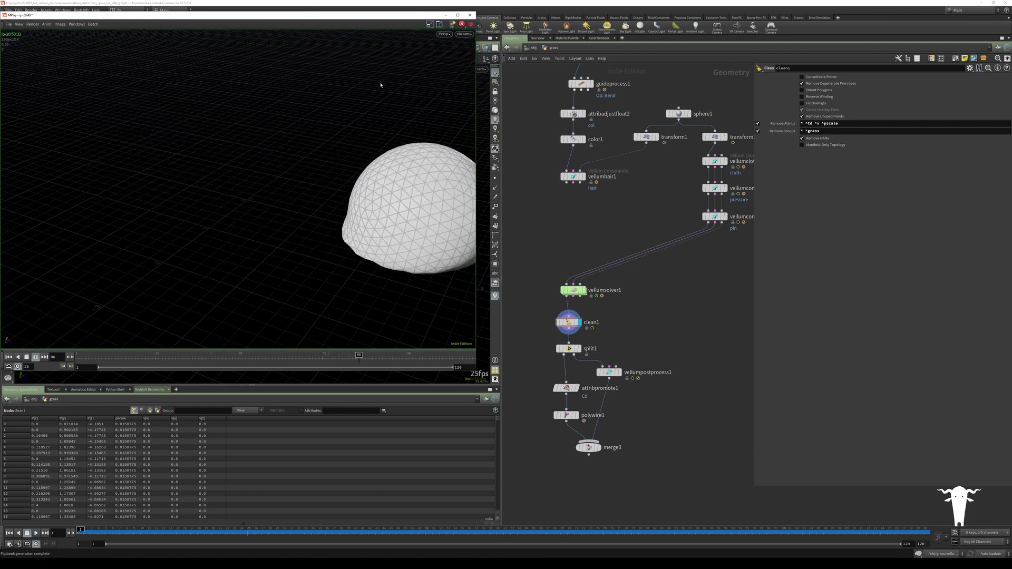
pyautogui.click(472, 15)
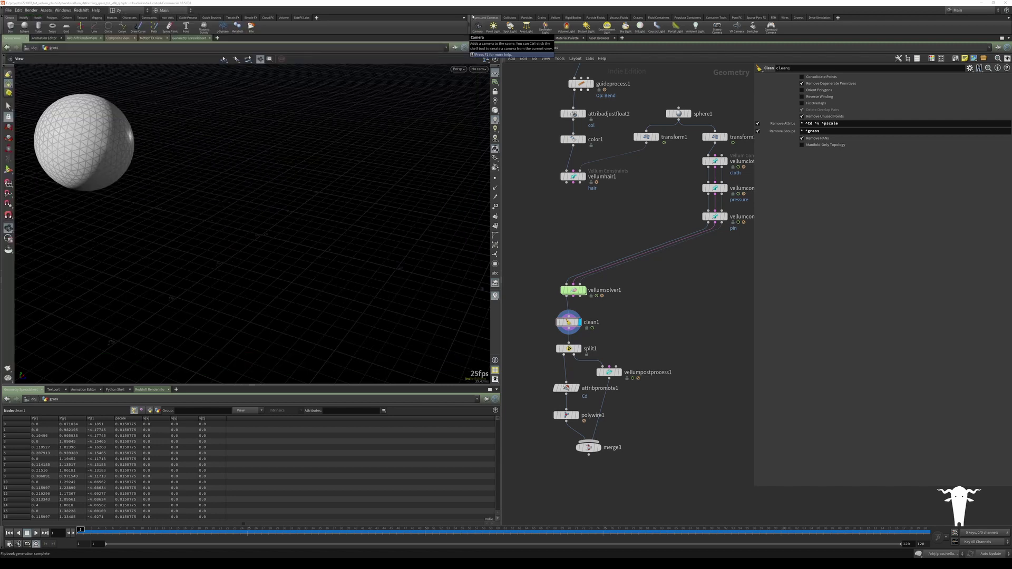
# Step: Keyframe transform2's Rotate X at 0 on the first frame and go to frame 100, cancelling the solver cook
pyautogui.click(712, 140)
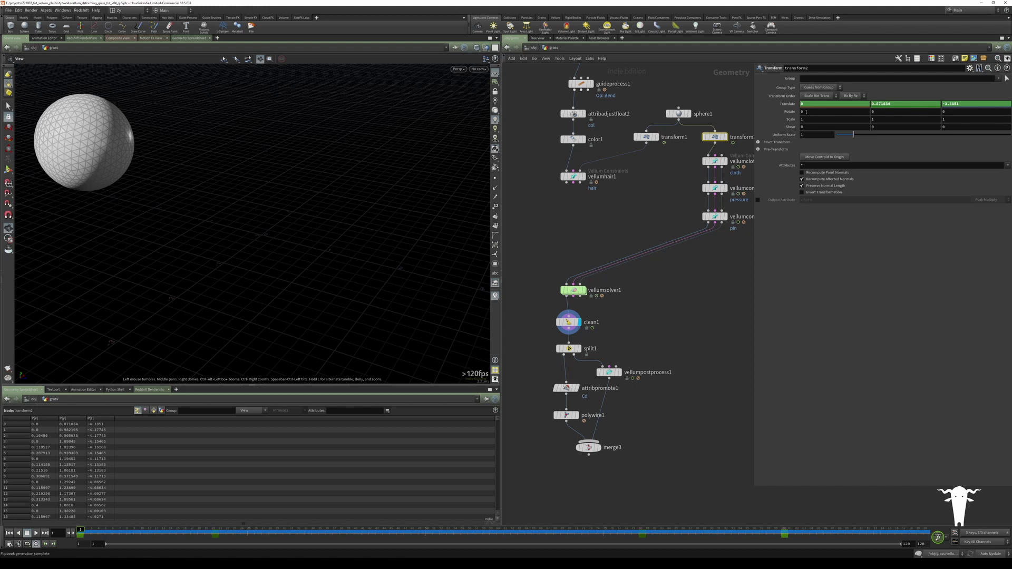
pyautogui.keyDown('alt'); pyautogui.click(806, 112); pyautogui.keyUp('alt')
pyautogui.click(783, 534)
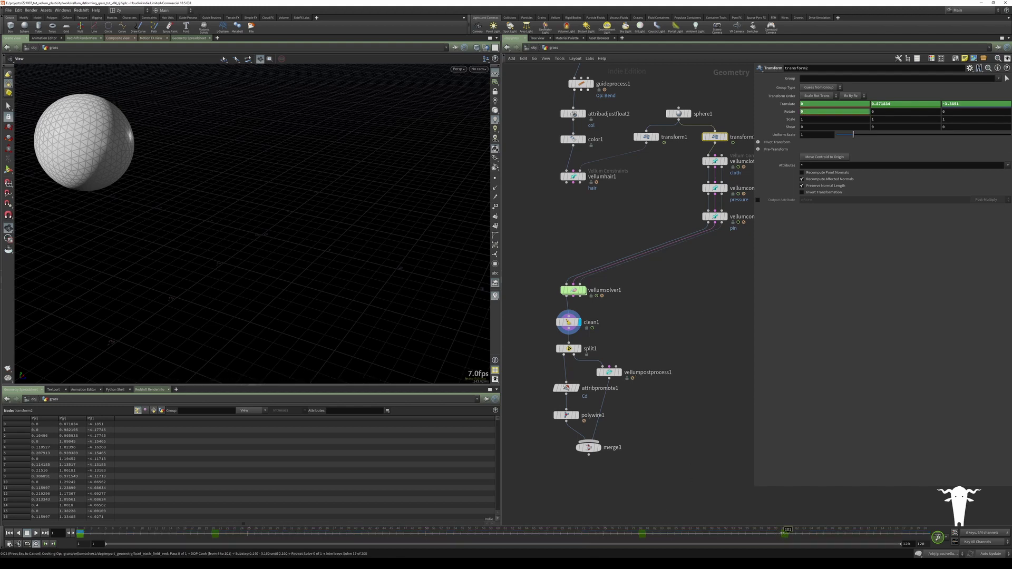
pyautogui.press('Escape')
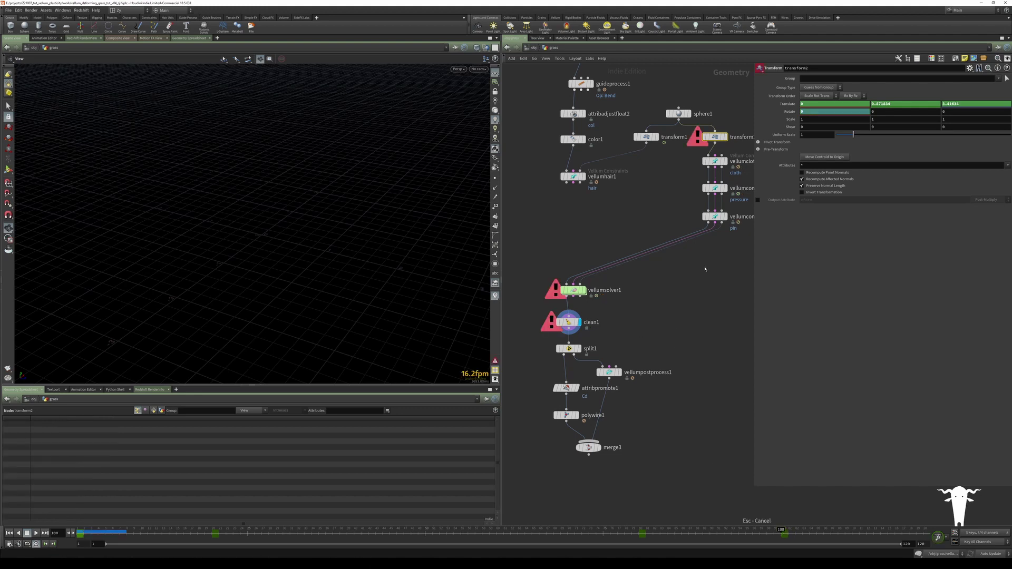
# Step: With vellumconstraints2 displayed, keyframe transform2's Rotate X at 720 on frame 100 and scrub back to the first frame
pyautogui.click(715, 216)
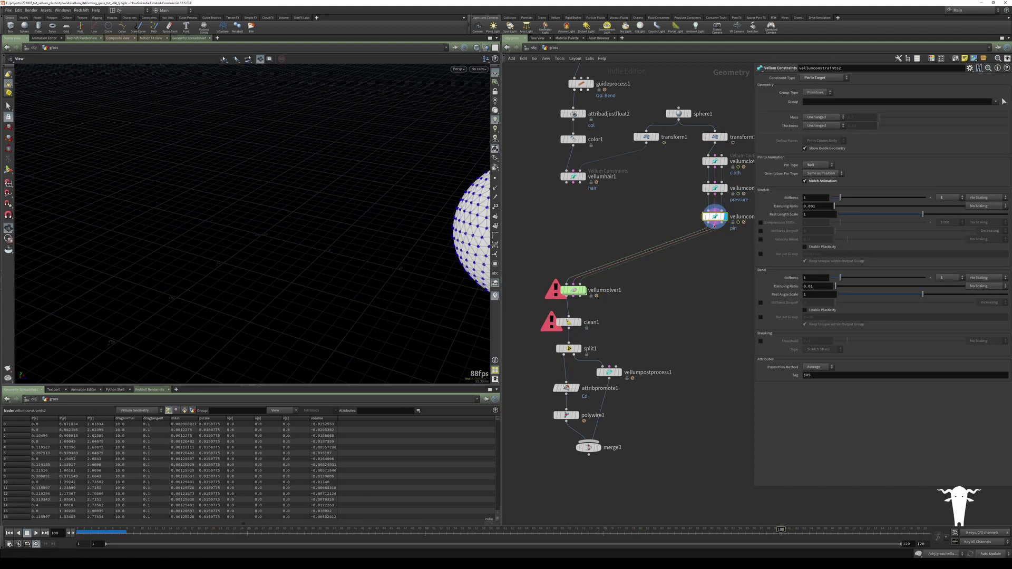
pyautogui.click(715, 137)
pyautogui.click(819, 112)
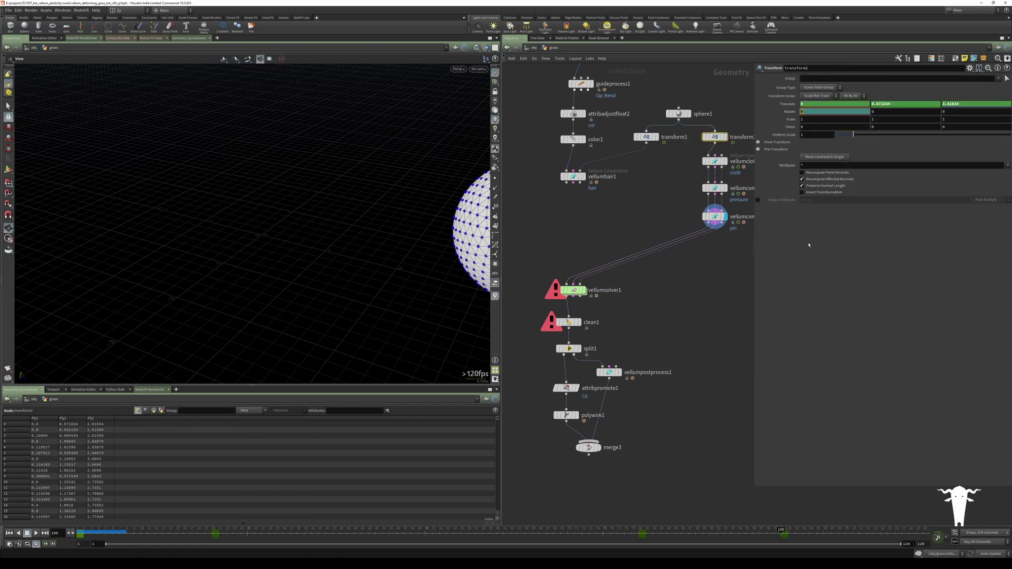
pyautogui.press('Return')
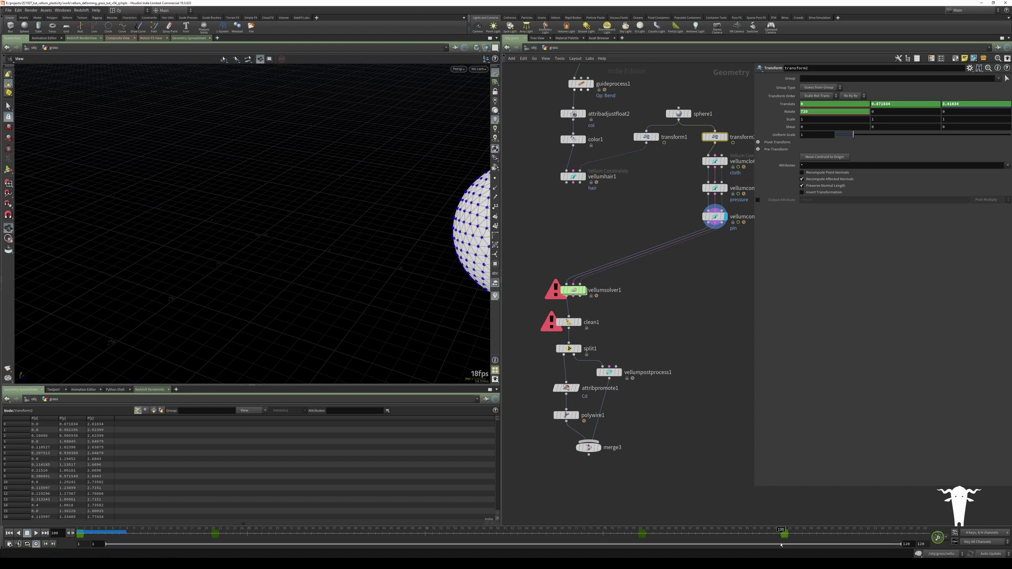
pyautogui.moveTo(780, 530); pyautogui.dragTo(7, 462)
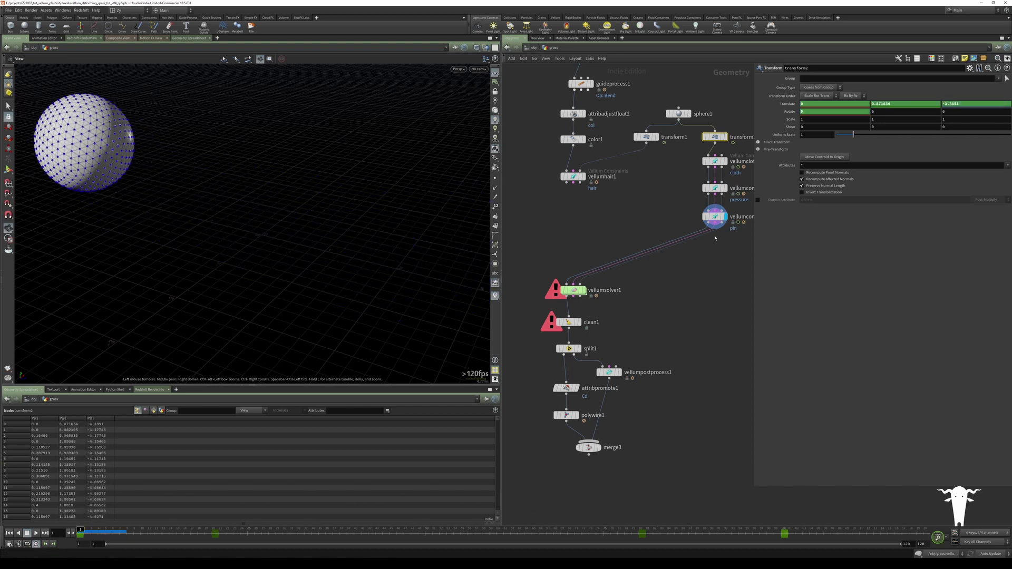
# Step: Add two empty Merge nodes side by side in the space above vellumsolver1
pyautogui.click(608, 217)
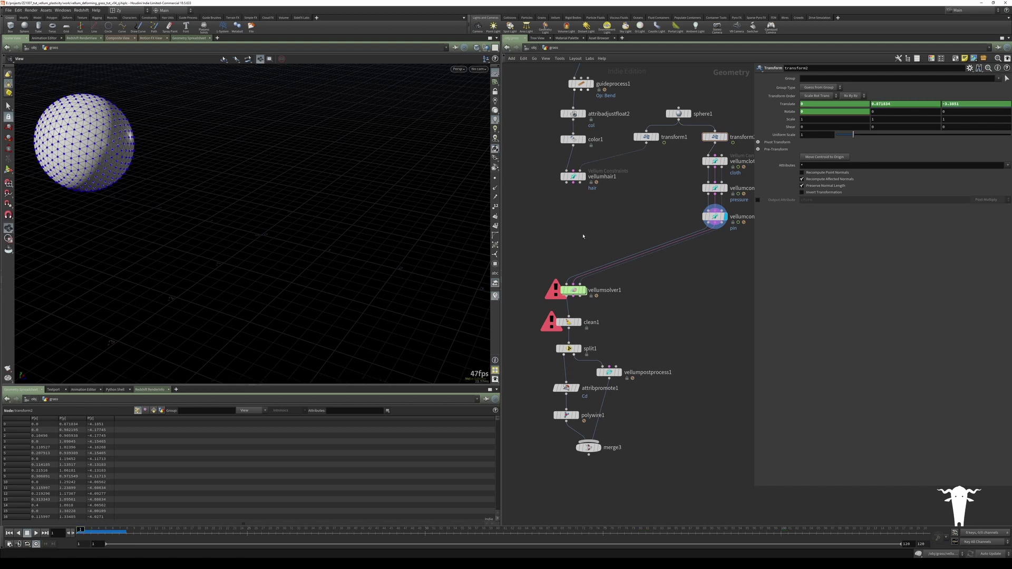
pyautogui.press('Tab')
pyautogui.write('merge')
pyautogui.press('Return')
pyautogui.hotkey('ctrl', 'c')
pyautogui.hotkey('ctrl', 'v')
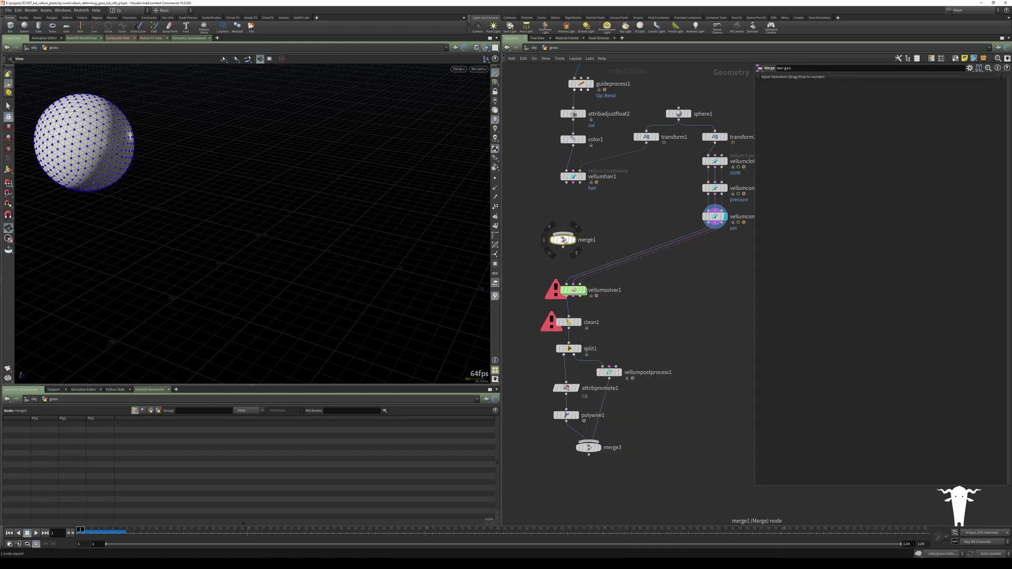
pyautogui.moveTo(564, 240); pyautogui.dragTo(627, 240)
# Step: Merge vellumhair1's and vellumconstraints2's geometry in merge1 and their constraints in merge4, and feed both merges into vellumsolver1
pyautogui.click(573, 183)
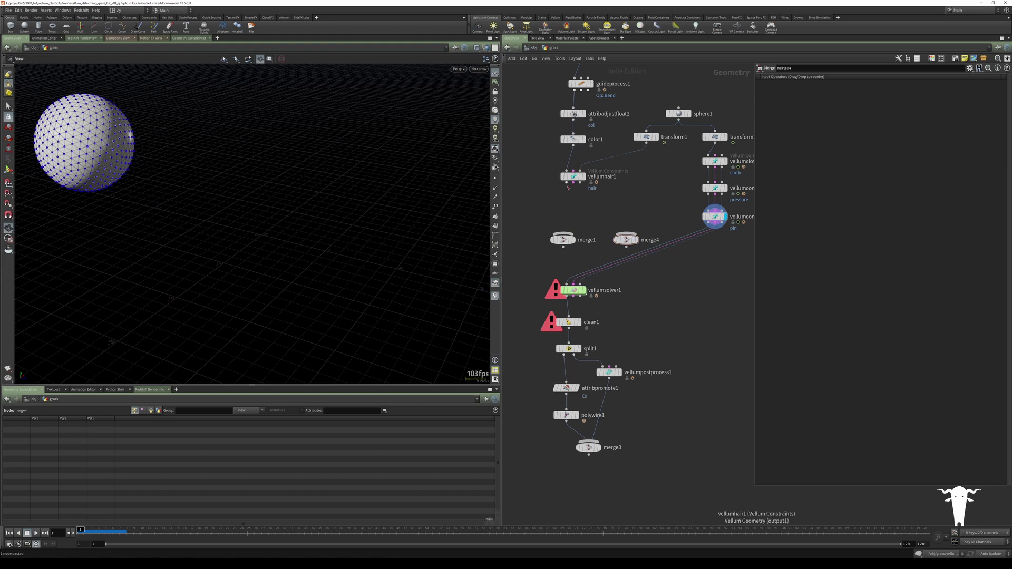
pyautogui.click(563, 233)
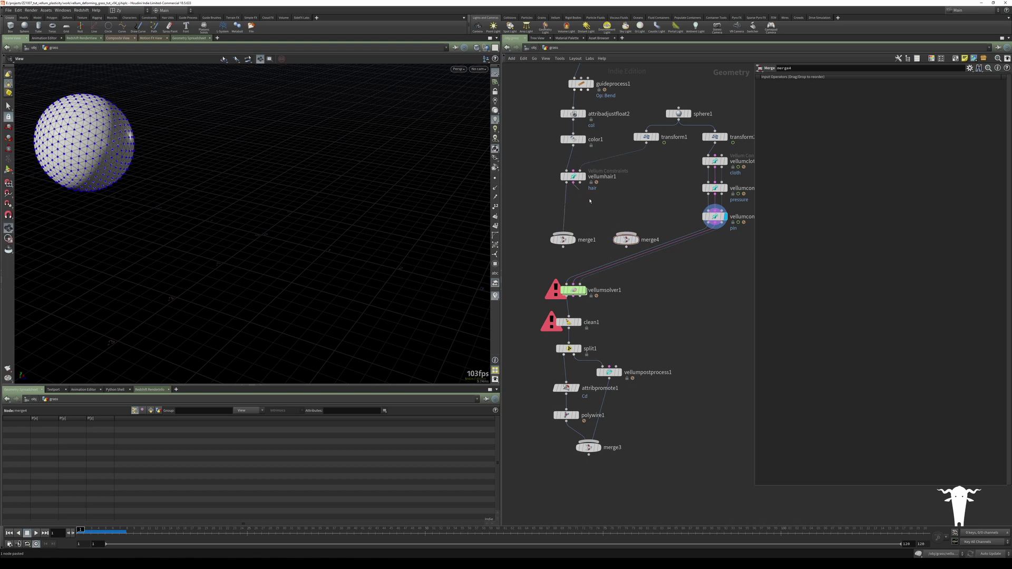
pyautogui.moveTo(573, 183); pyautogui.dragTo(626, 233)
pyautogui.click(709, 223)
pyautogui.click(563, 234)
pyautogui.moveTo(715, 223); pyautogui.dragTo(627, 234)
pyautogui.click(563, 239)
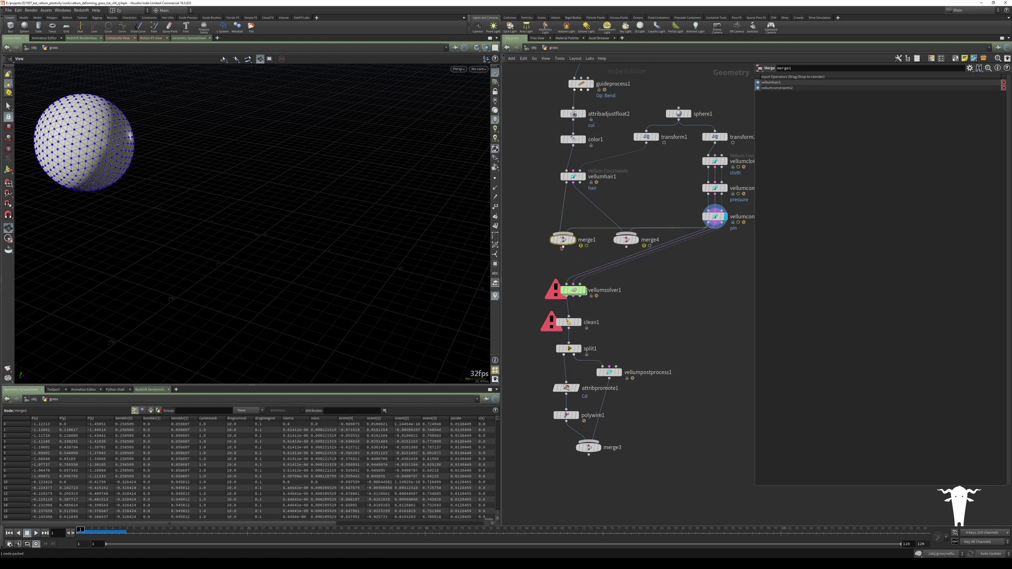
pyautogui.click(574, 284)
pyautogui.moveTo(665, 235)
pyautogui.mouseDown()
pyautogui.moveTo(690, 249)
pyautogui.moveTo(668, 254)
pyautogui.mouseUp()
pyautogui.moveTo(568, 242); pyautogui.dragTo(574, 250)
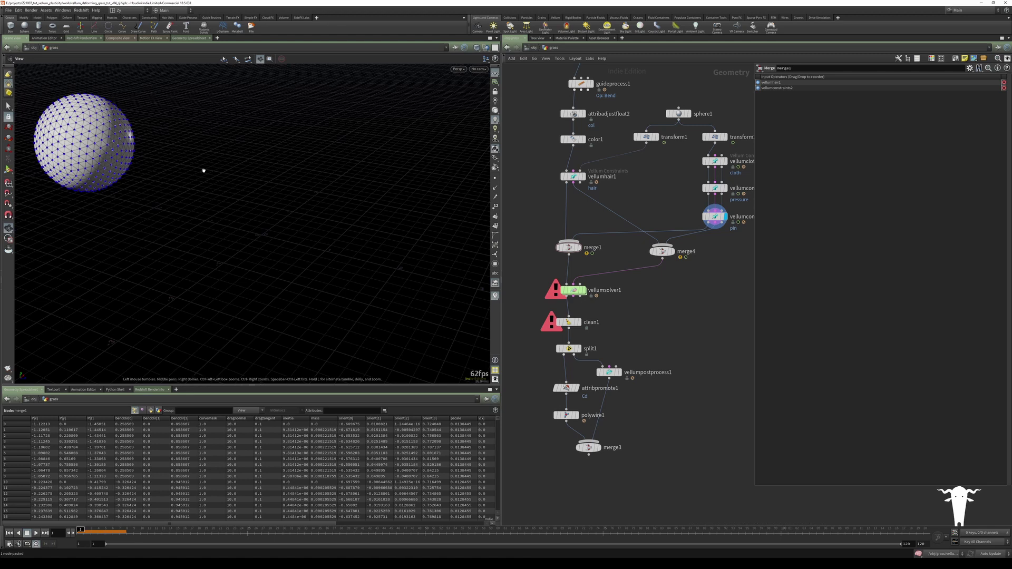
# Step: Insert a Group Create node between color1 and vellumhair1 and name its primitive group grass
pyautogui.moveTo(573, 176); pyautogui.dragTo(573, 203)
pyautogui.press('Tab')
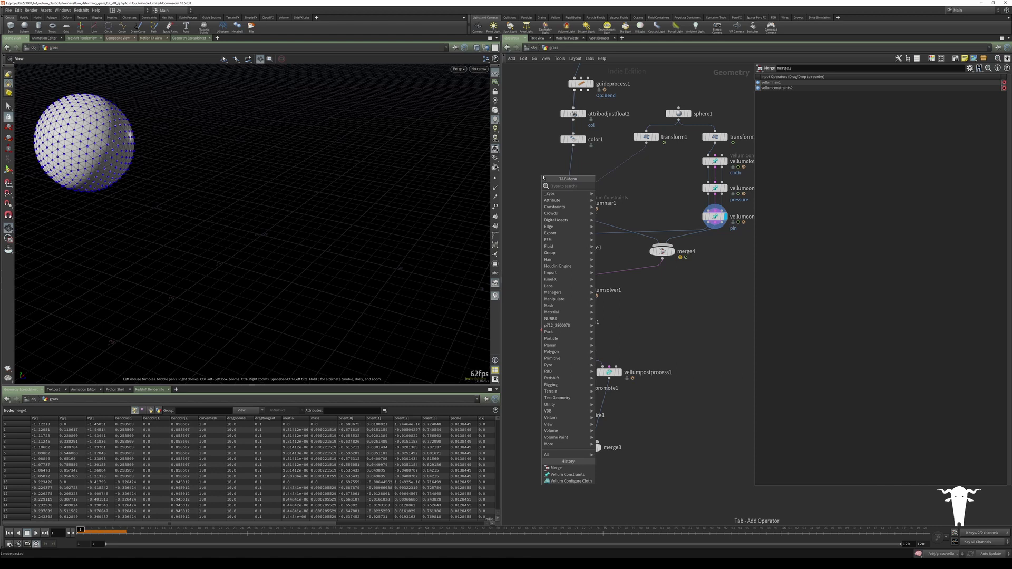
pyautogui.write('group')
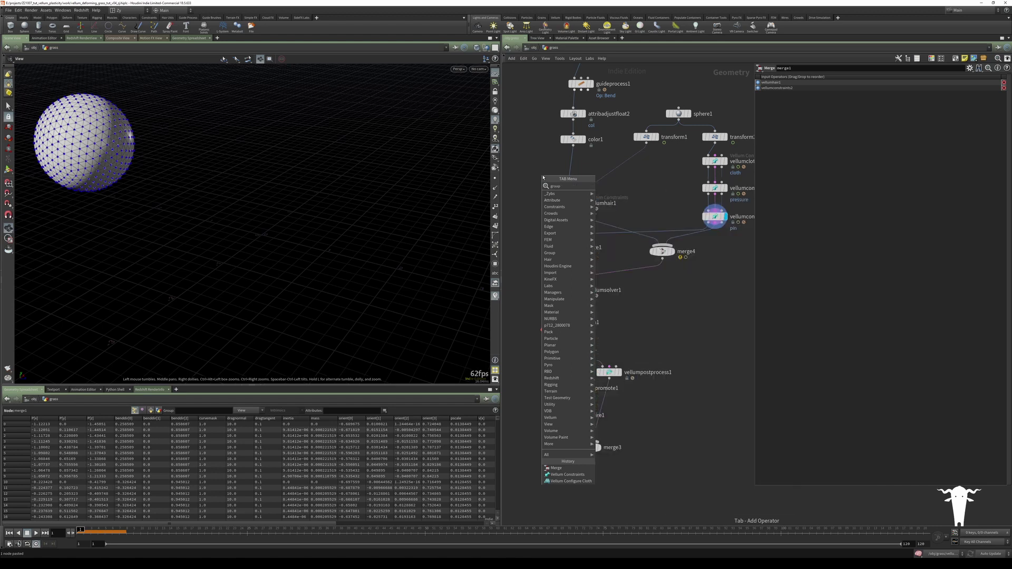
pyautogui.press('Return')
pyautogui.click(543, 177)
pyautogui.moveTo(543, 177); pyautogui.dragTo(576, 166)
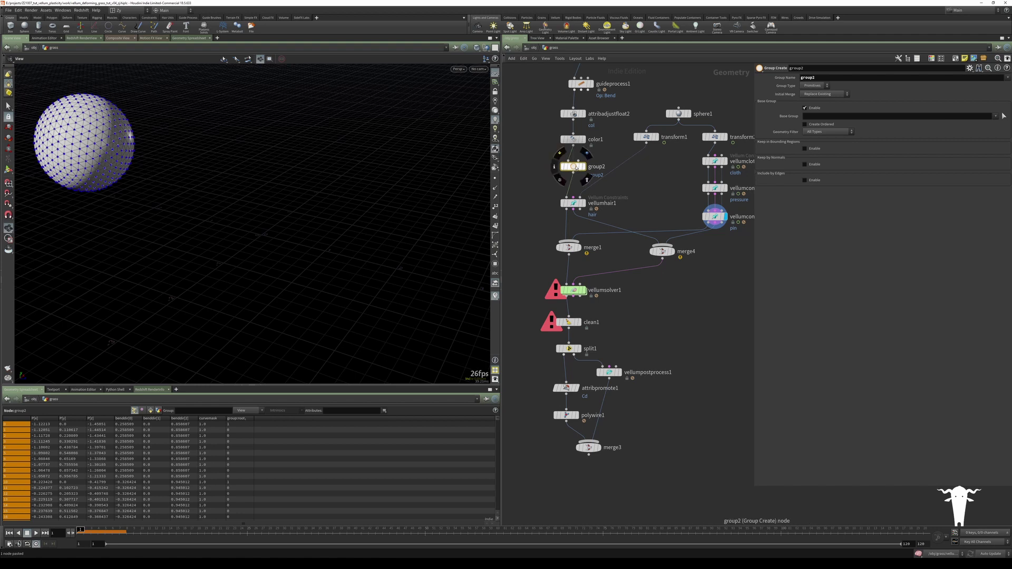
pyautogui.doubleClick(815, 79)
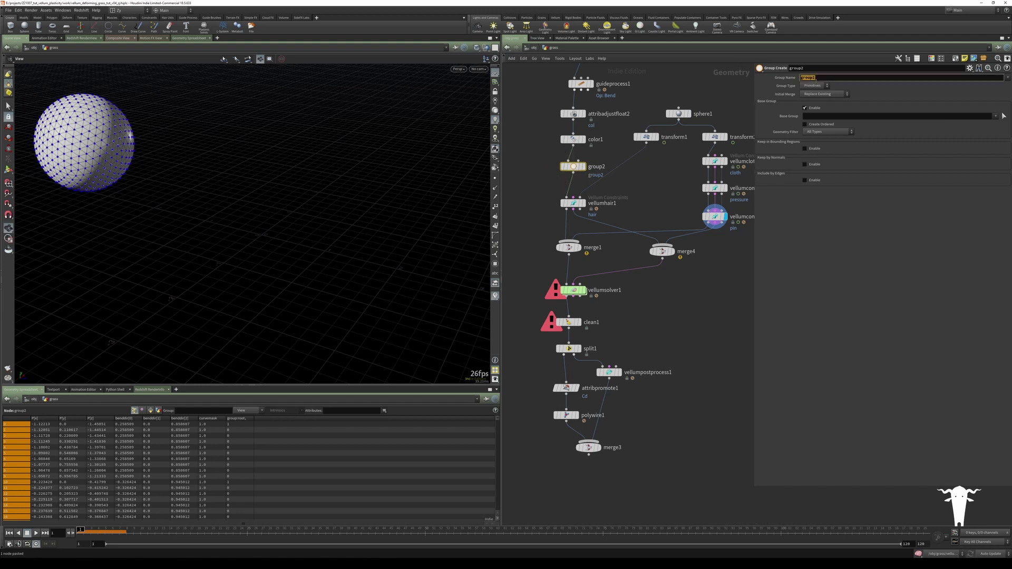
pyautogui.write('grass')
pyautogui.press('Return')
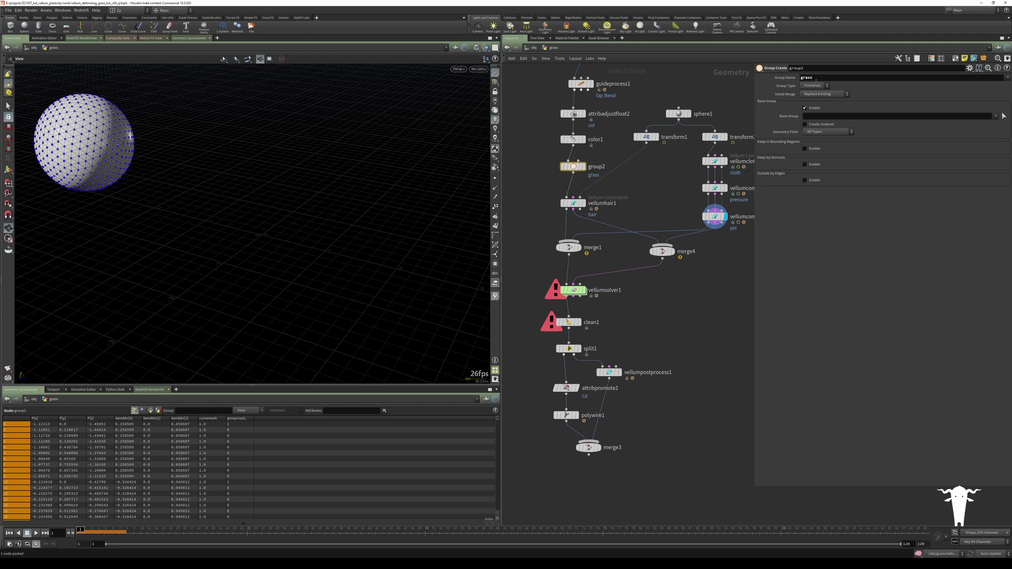
# Step: Display clean1 and exclude the grass group from its group removal with ^grass
pyautogui.click(579, 323)
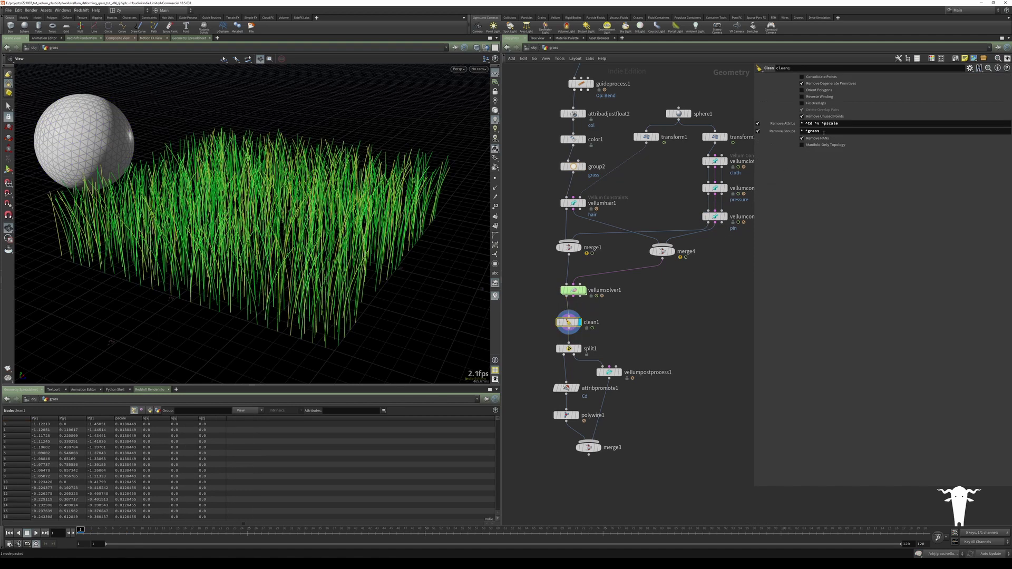
pyautogui.moveTo(818, 131); pyautogui.dragTo(806, 131)
pyautogui.write('^grass')
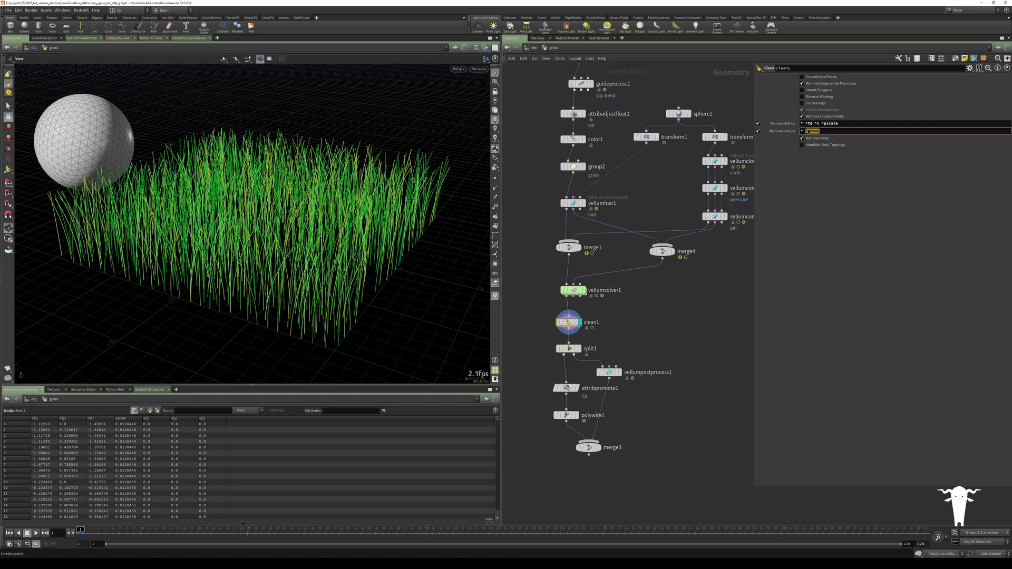
pyautogui.press('Return')
# Step: Set vellumsolver1's Constraint Iterations to 200 and Collision Passes to 12
pyautogui.click(574, 290)
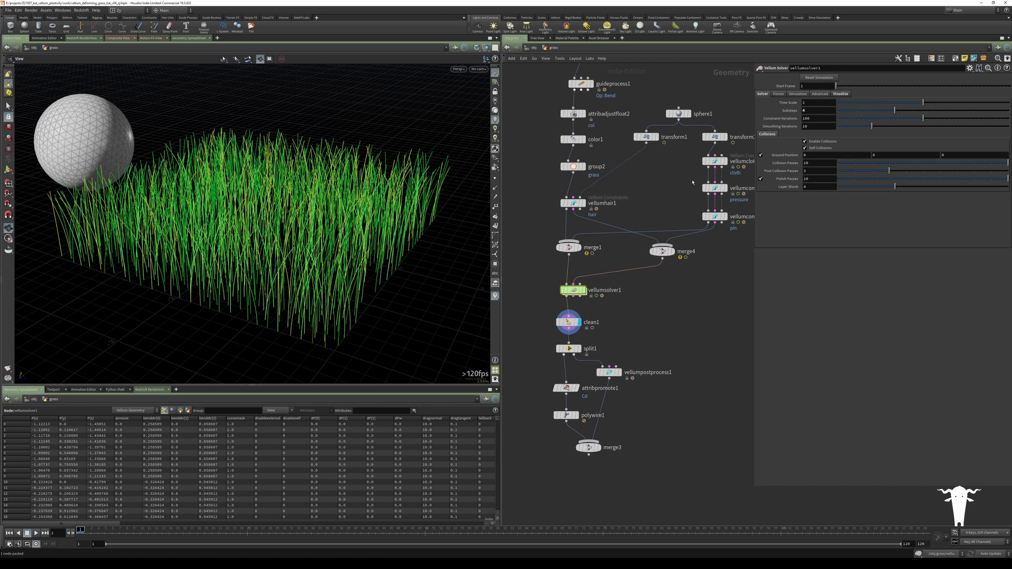
pyautogui.click(805, 119)
pyautogui.press('Return')
pyautogui.moveTo(811, 163); pyautogui.dragTo(760, 179)
pyautogui.write('12')
pyautogui.press('Return')
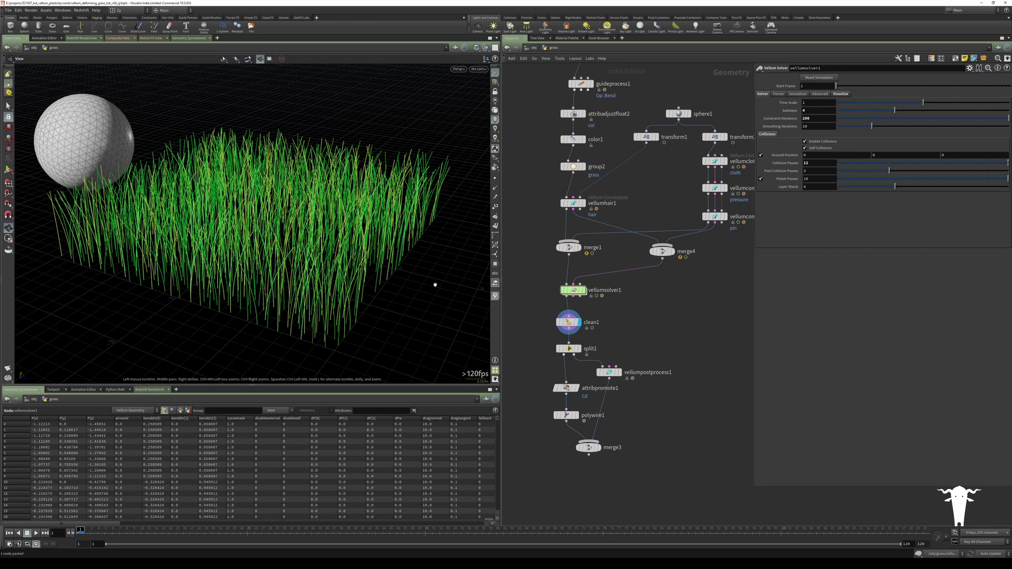
# Step: Play the combined simulation and examine up close how the sphere presses into the grass
pyautogui.click(36, 533)
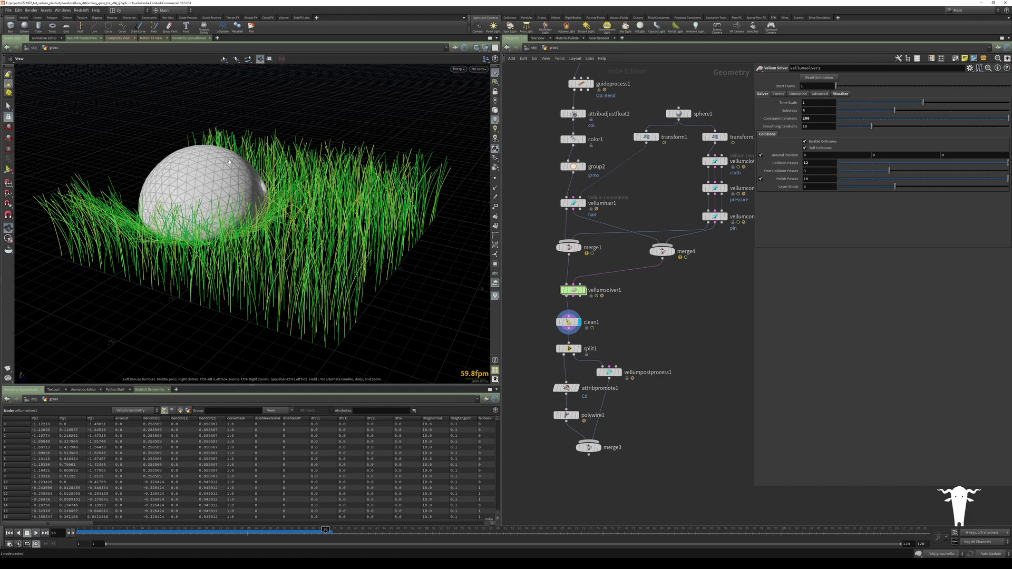
pyautogui.moveTo(198, 167); pyautogui.dragTo(248, 167)
pyautogui.moveTo(248, 166); pyautogui.dragTo(278, 185, button='right')
pyautogui.moveTo(278, 185); pyautogui.dragTo(301, 276)
pyautogui.moveTo(363, 242); pyautogui.dragTo(477, 232)
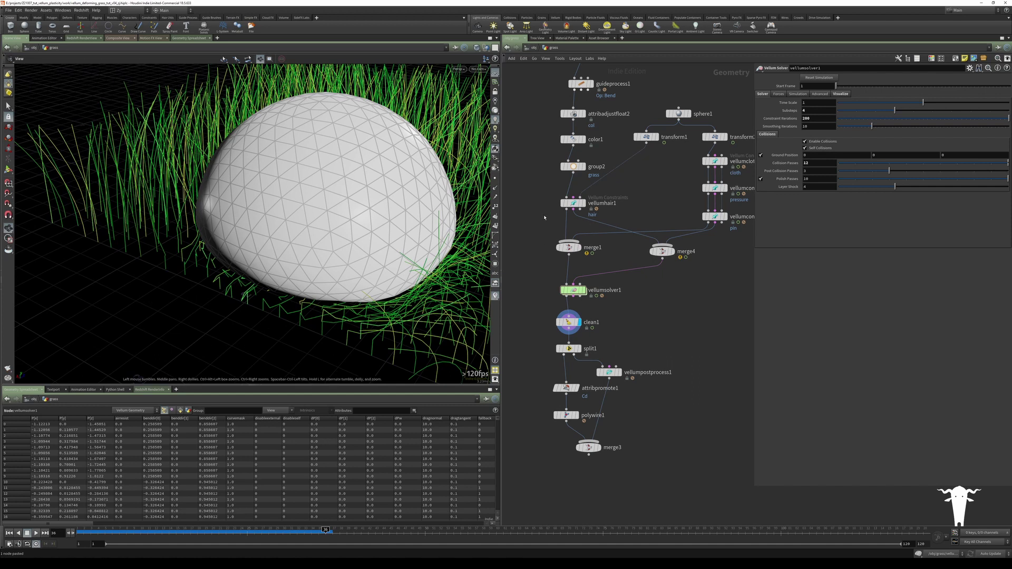
# Step: Set vellumhair1's Orientation Pin Type to Soft and return to the first frame with the grass field framed
pyautogui.click(573, 203)
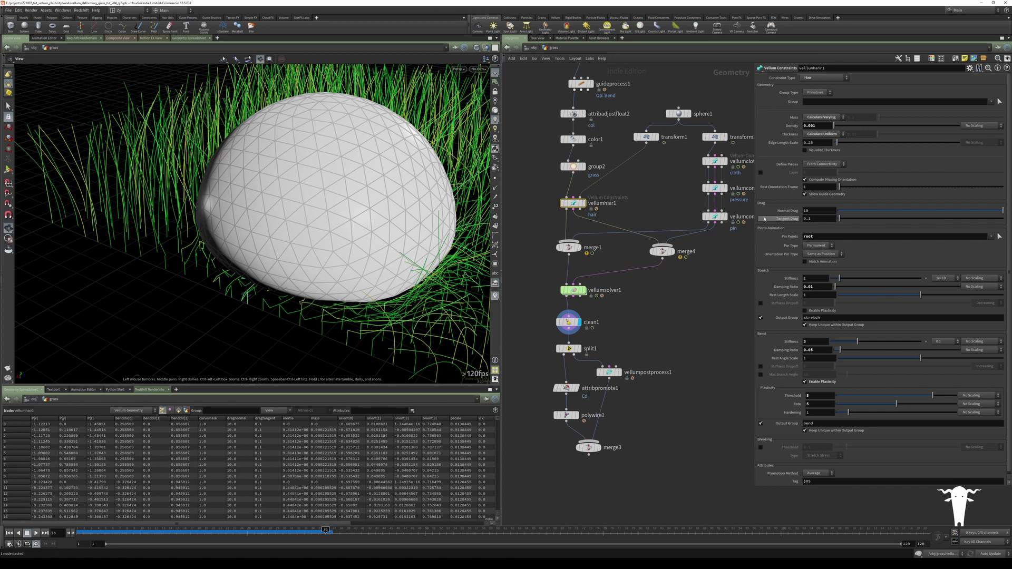
pyautogui.click(834, 255)
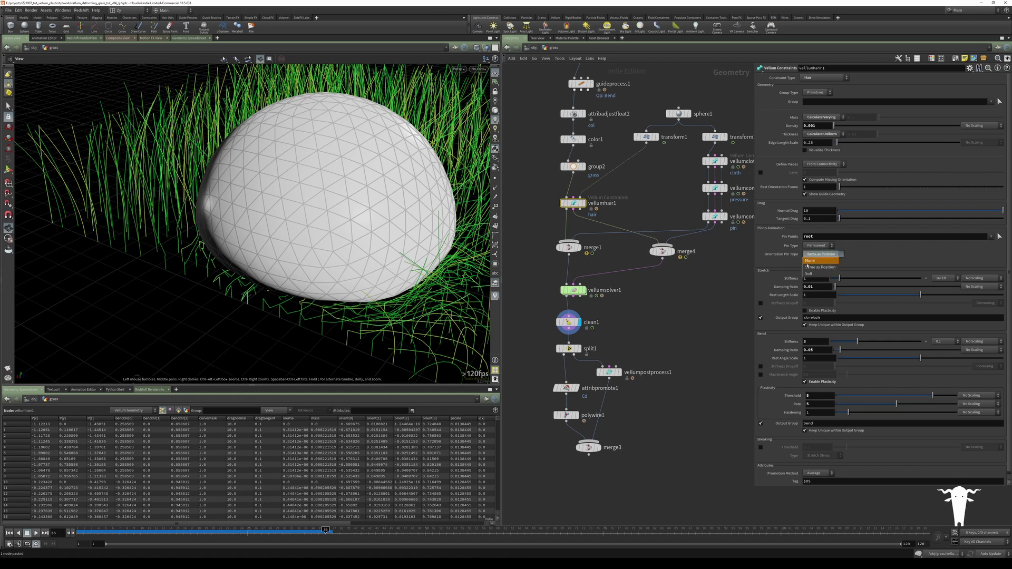
pyautogui.click(816, 276)
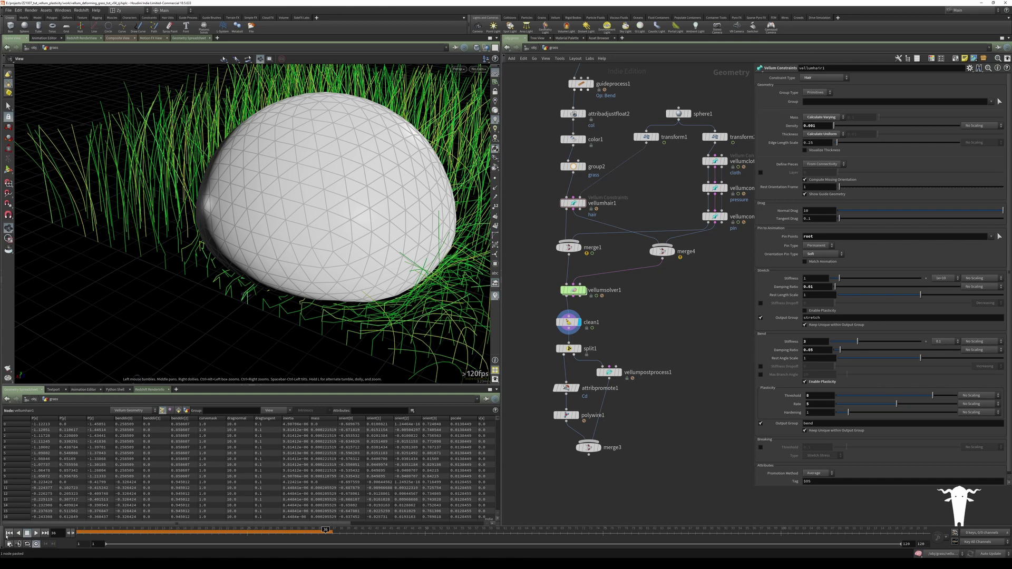
pyautogui.click(9, 533)
pyautogui.scroll(-5, 322, 262)
pyautogui.moveTo(322, 262); pyautogui.dragTo(205, 270)
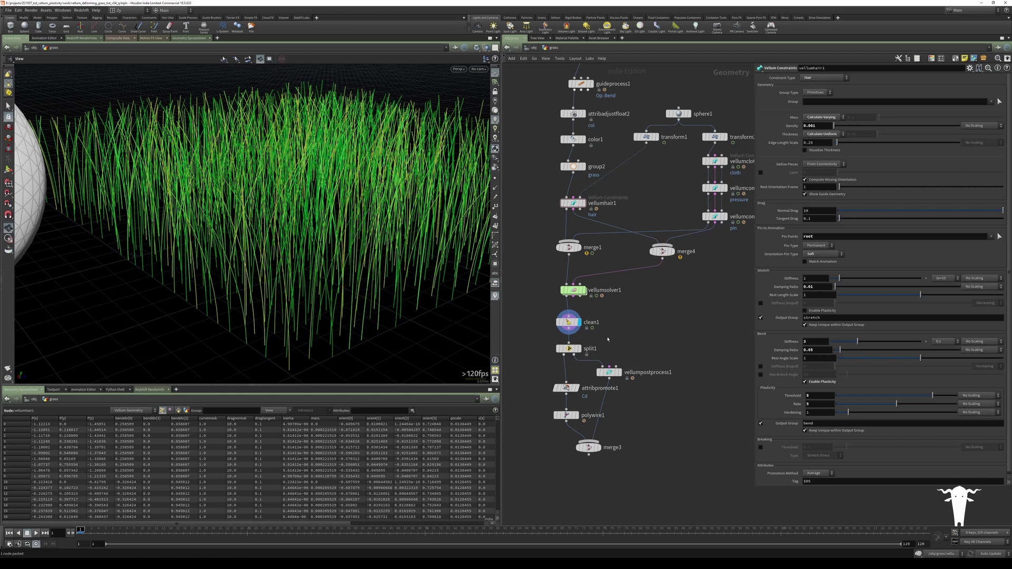
# Step: Display merge3 and rearrange it with attribpromote1 and polywire1 at the end of the network
pyautogui.click(598, 448)
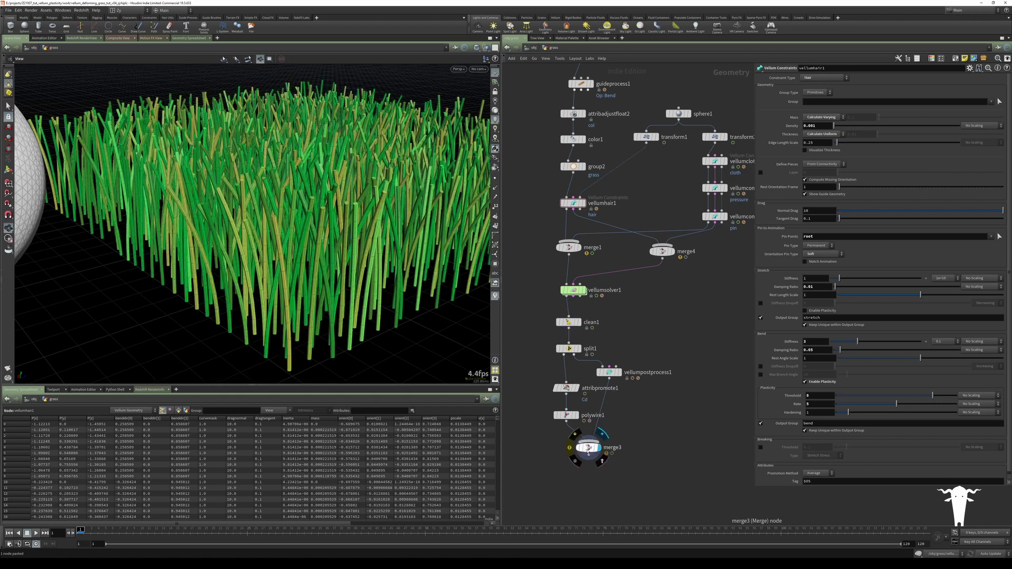
pyautogui.click(587, 449)
pyautogui.moveTo(587, 450); pyautogui.dragTo(586, 446)
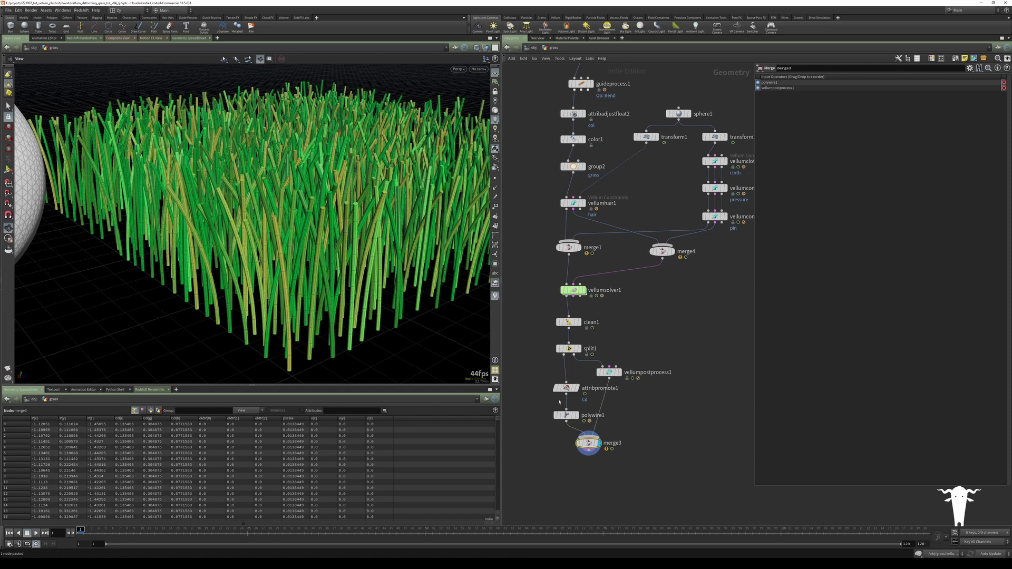
pyautogui.moveTo(565, 415); pyautogui.dragTo(552, 412)
# Step: Generate a flipbook of the final grass and sphere result and review its playback in MPlay
pyautogui.click(631, 330)
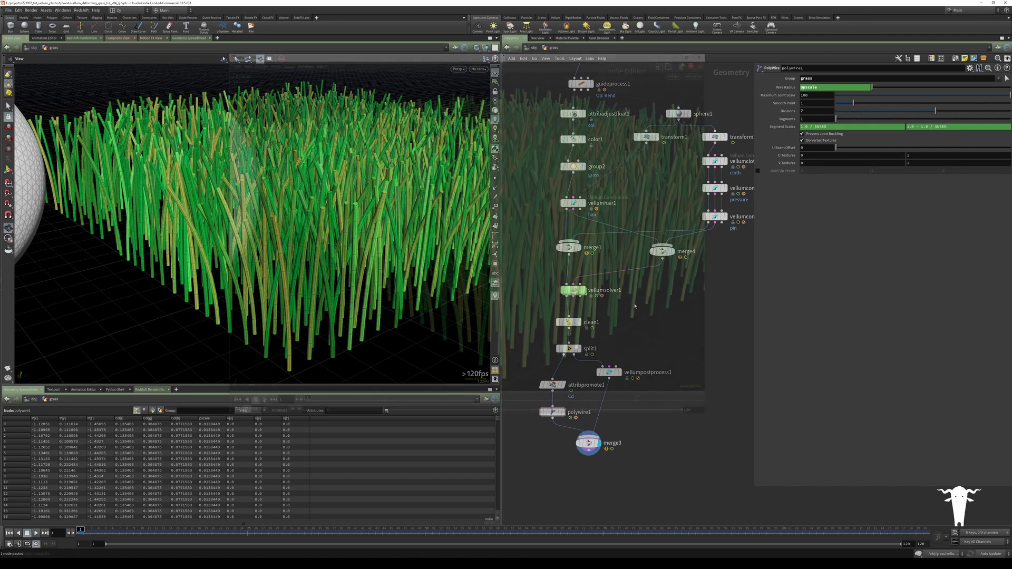
pyautogui.click(264, 400)
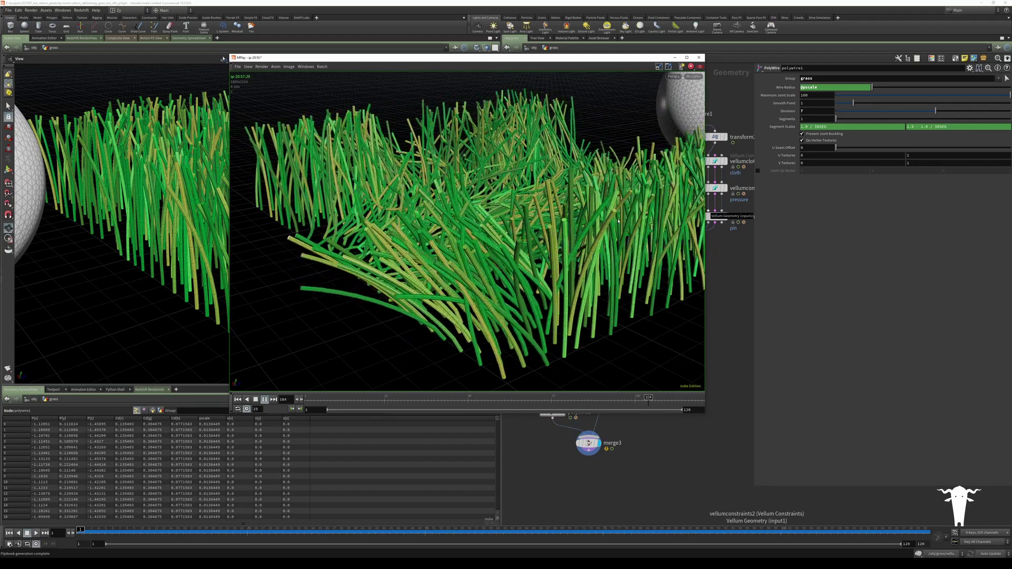
pyautogui.click(256, 401)
pyautogui.click(637, 466)
# Step: Scrub through the cached simulation and examine the flattened grass and the rolling sphere from several angles
pyautogui.moveTo(464, 531); pyautogui.dragTo(733, 509)
pyautogui.moveTo(266, 161); pyautogui.dragTo(303, 151)
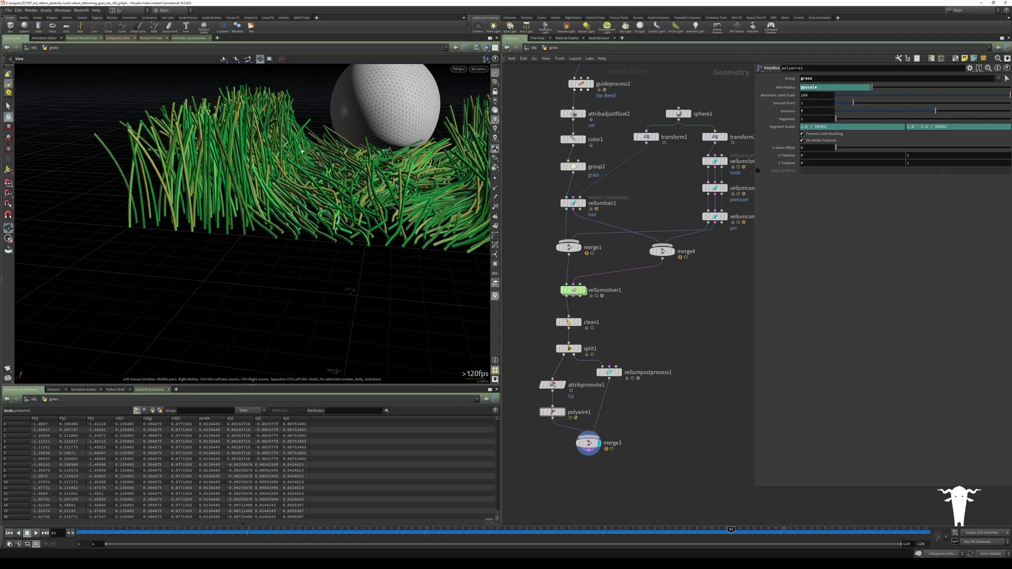
pyautogui.moveTo(371, 161); pyautogui.dragTo(417, 88)
pyautogui.moveTo(228, 170); pyautogui.dragTo(254, 176)
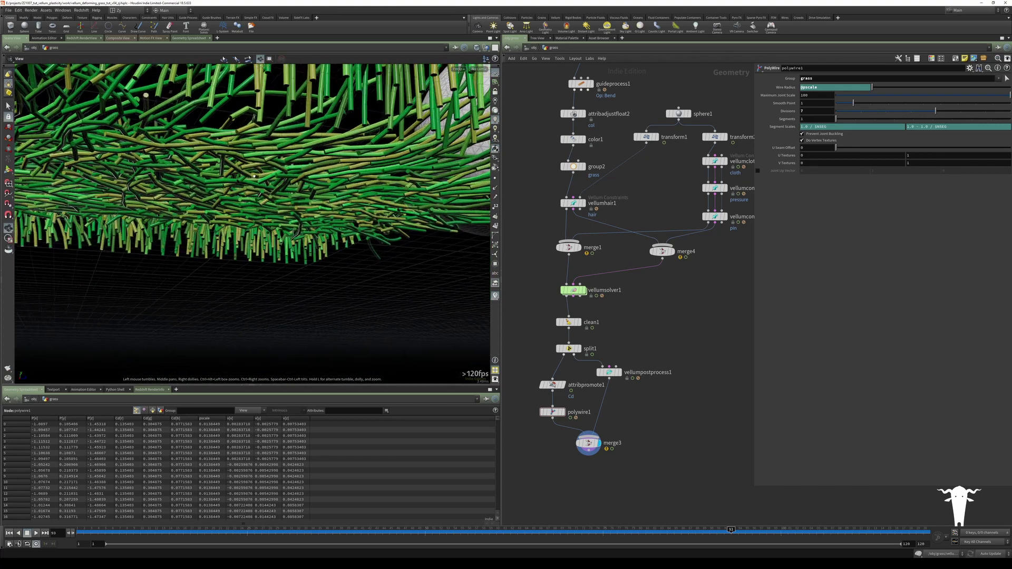
pyautogui.moveTo(189, 202); pyautogui.dragTo(272, 260)
pyautogui.moveTo(272, 260); pyautogui.dragTo(295, 274, button='right')
pyautogui.moveTo(295, 275); pyautogui.dragTo(326, 289, button='middle')
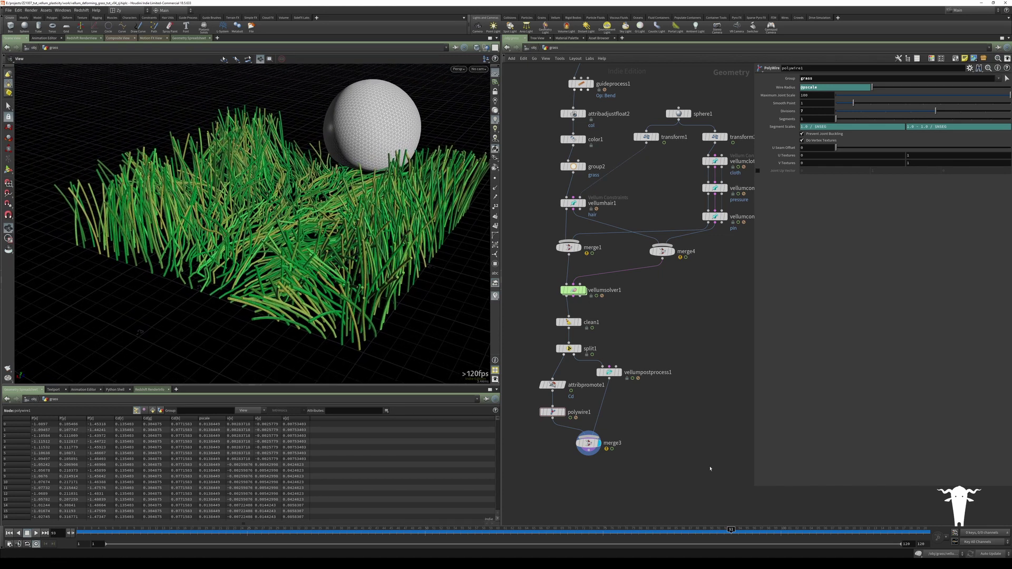
pyautogui.moveTo(782, 529)
pyautogui.mouseDown()
pyautogui.moveTo(399, 500)
pyautogui.moveTo(248, 503)
pyautogui.moveTo(395, 491)
pyautogui.moveTo(501, 466)
pyautogui.moveTo(618, 338)
pyautogui.mouseUp()
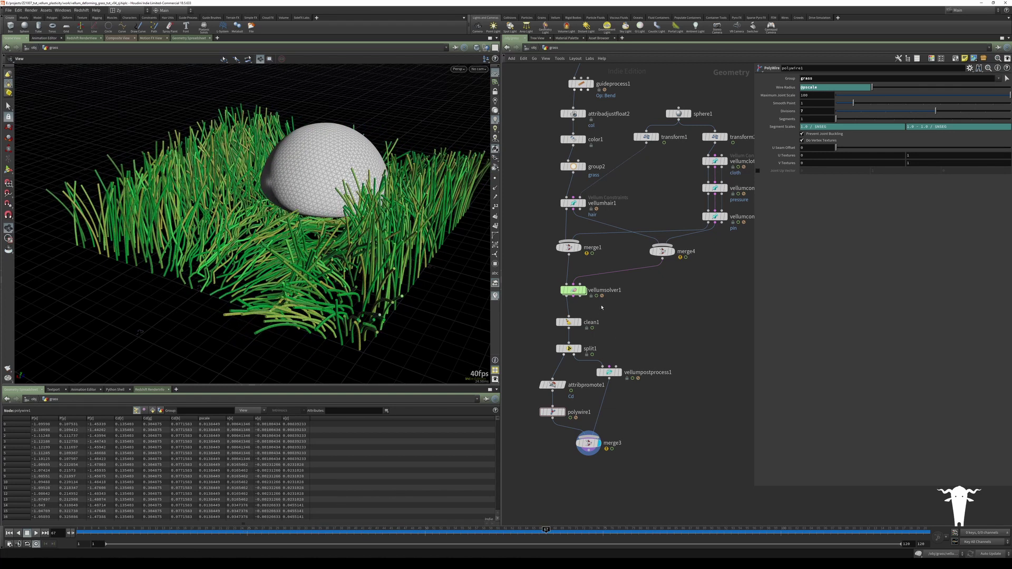
# Step: Review the settings of vellumpostprocess1, split1 and group2 that separate the grass from the sphere
pyautogui.click(609, 373)
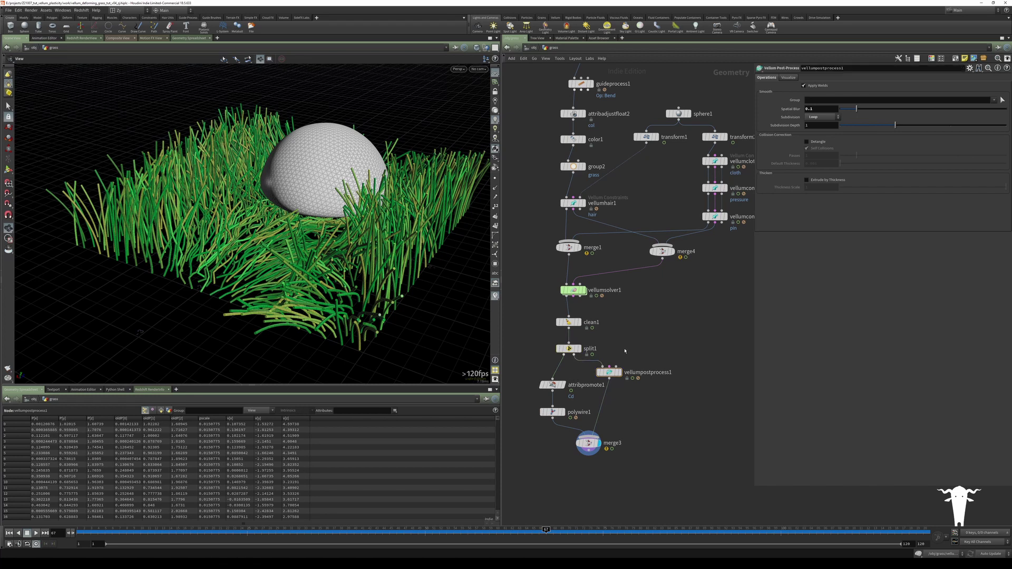
pyautogui.scroll(2, 625, 350)
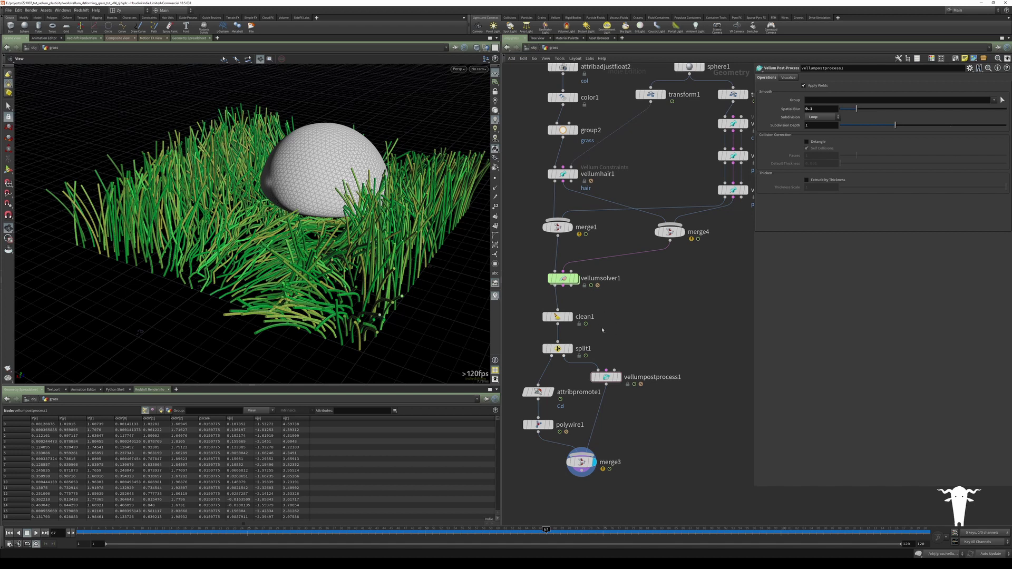
pyautogui.click(558, 349)
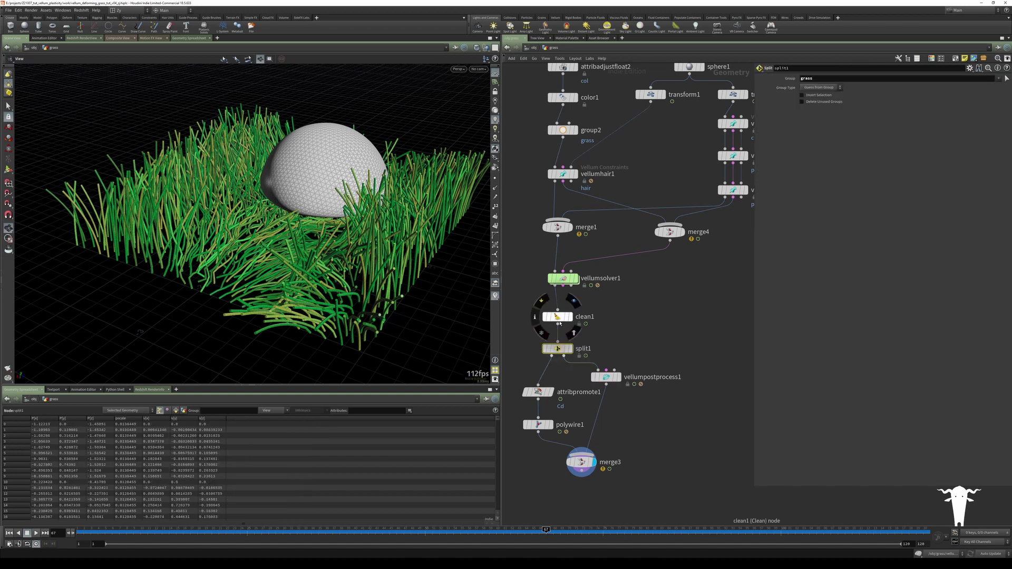
pyautogui.click(550, 132)
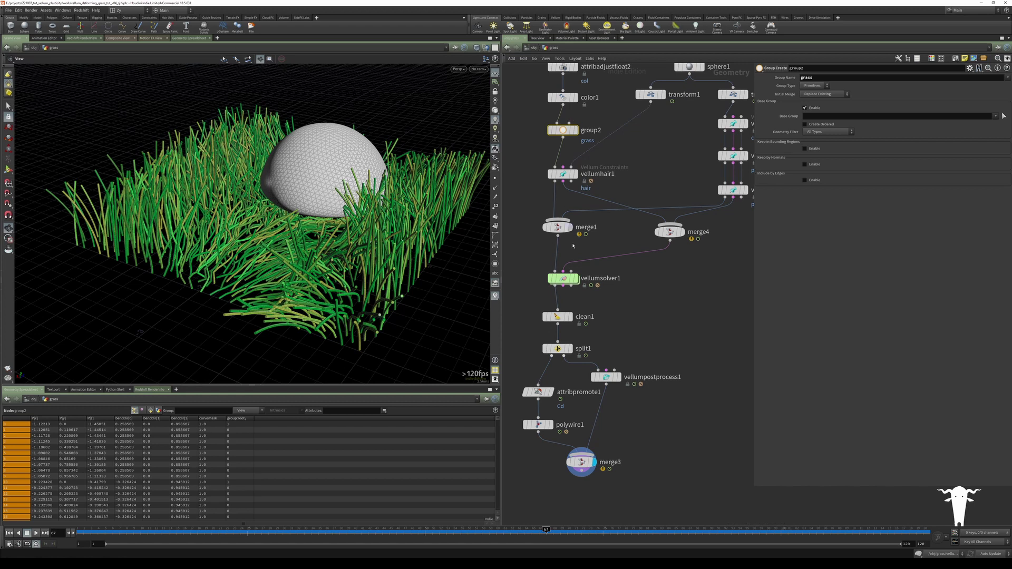
pyautogui.moveTo(529, 329); pyautogui.dragTo(601, 363)
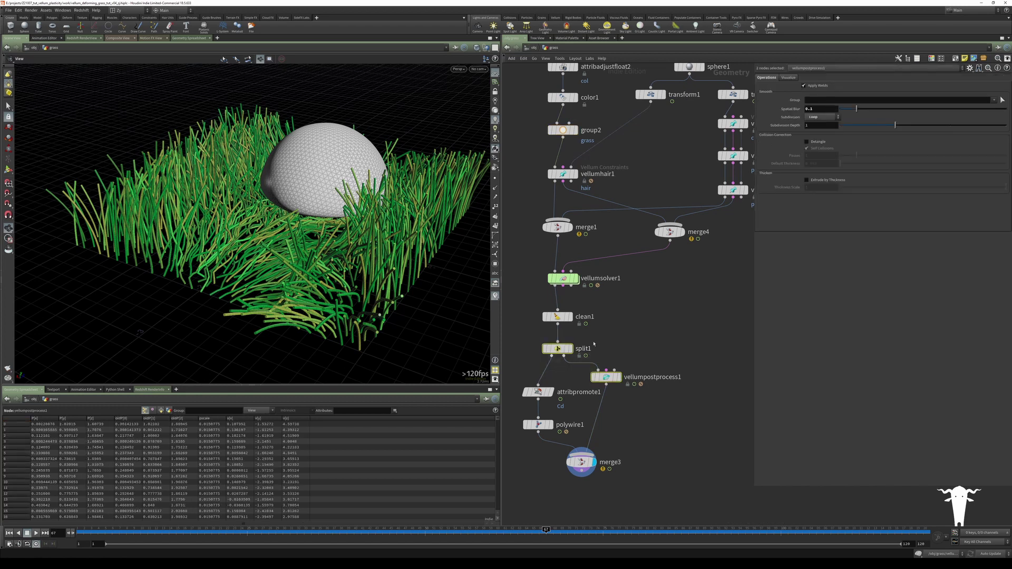
pyautogui.click(557, 348)
pyautogui.click(569, 348)
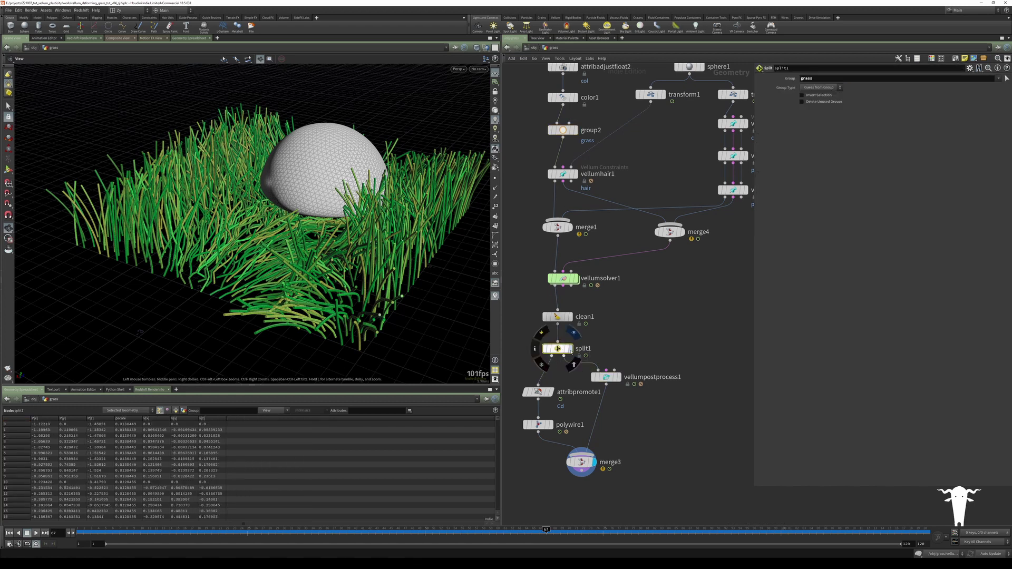
# Step: Display split1, clean1 and vellumpostprocess1 in turn to examine how grass and sphere are separated and post-processed, ending with merge3 displayed
pyautogui.click(550, 425)
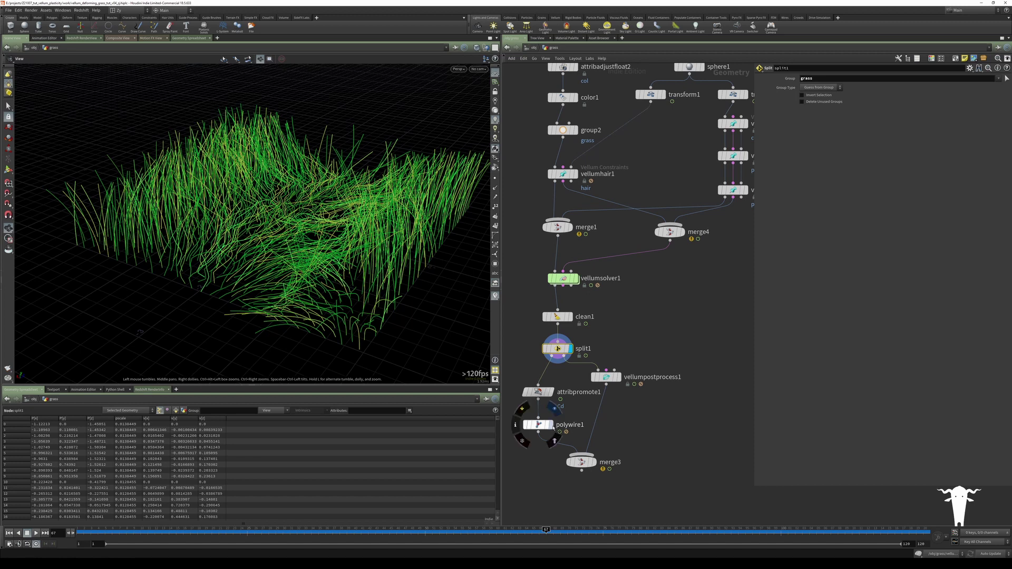
pyautogui.click(618, 378)
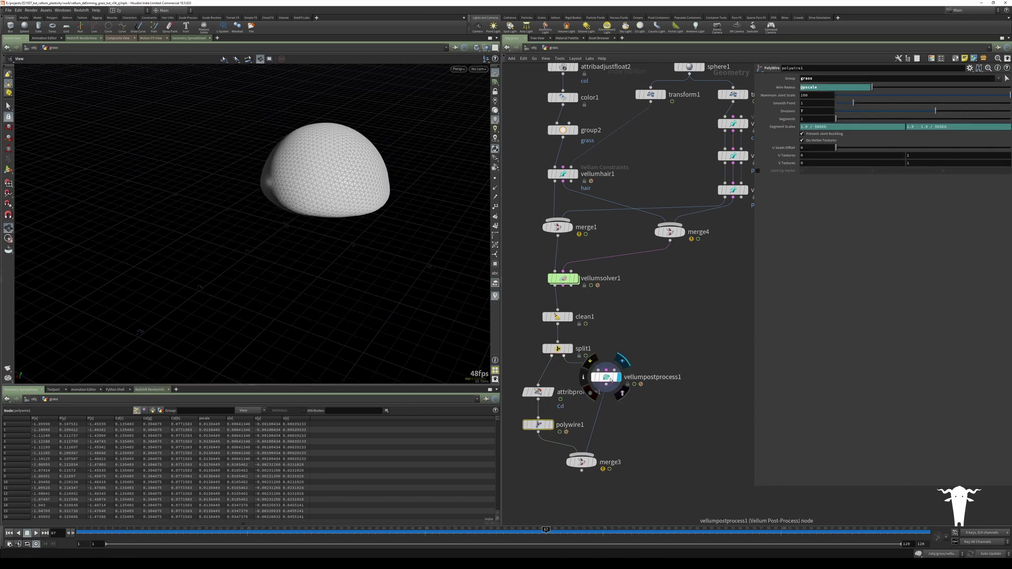
pyautogui.click(569, 348)
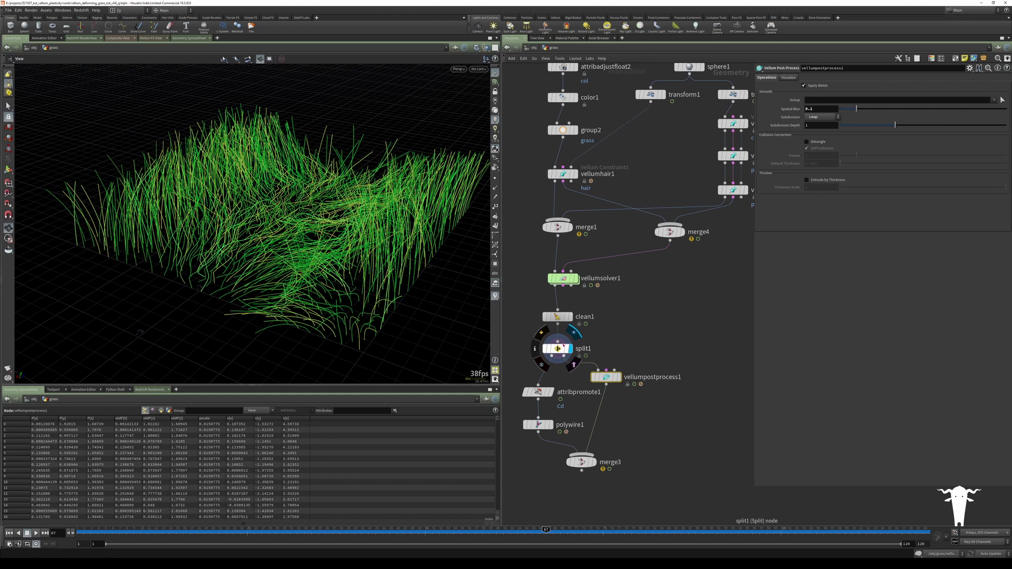
pyautogui.click(570, 317)
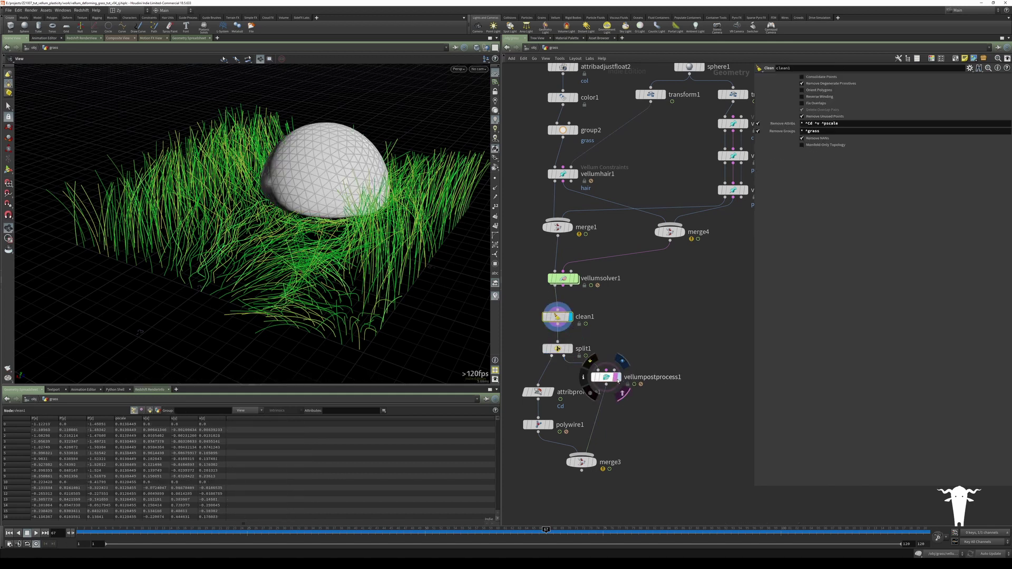
pyautogui.click(618, 378)
pyautogui.click(606, 378)
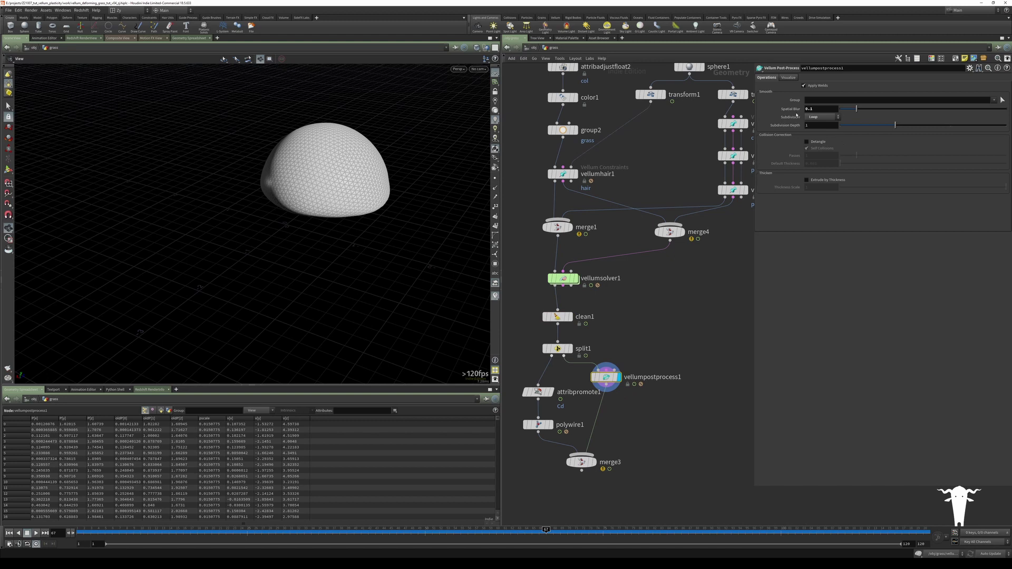
pyautogui.click(593, 462)
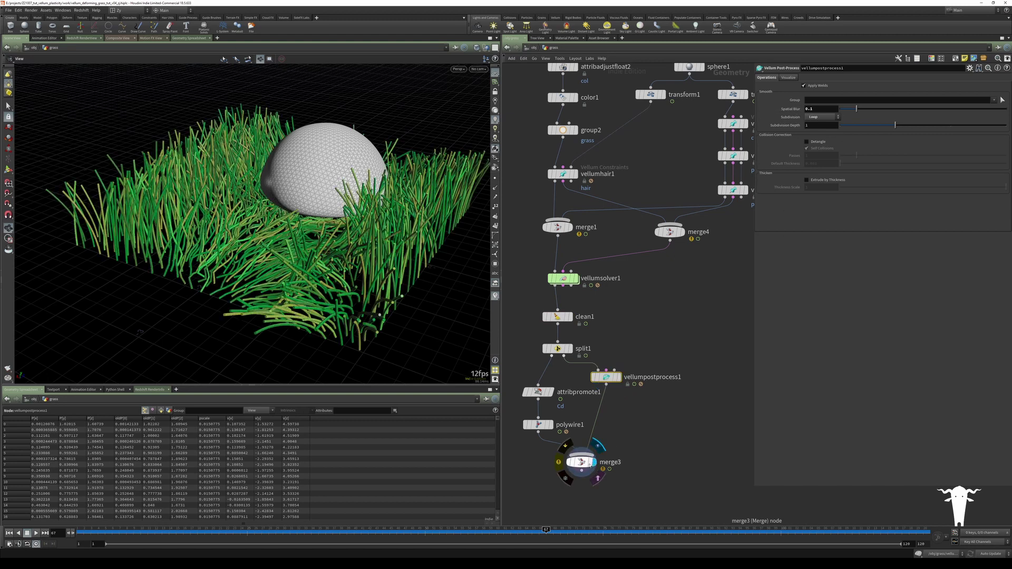